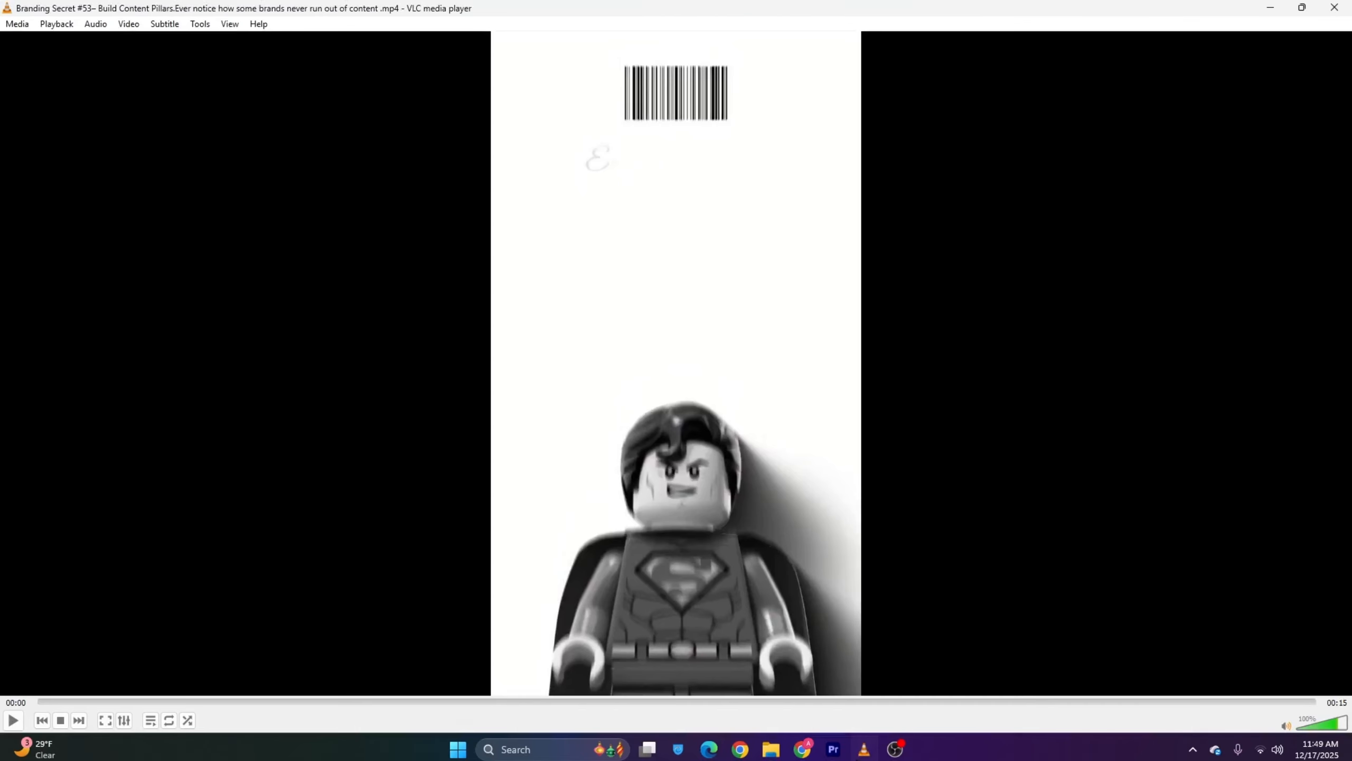
Mute the reference video and, in Premiere Pro, set up a new color matte sized 1080 × 1920
scroll(603, 406, "down", 20)
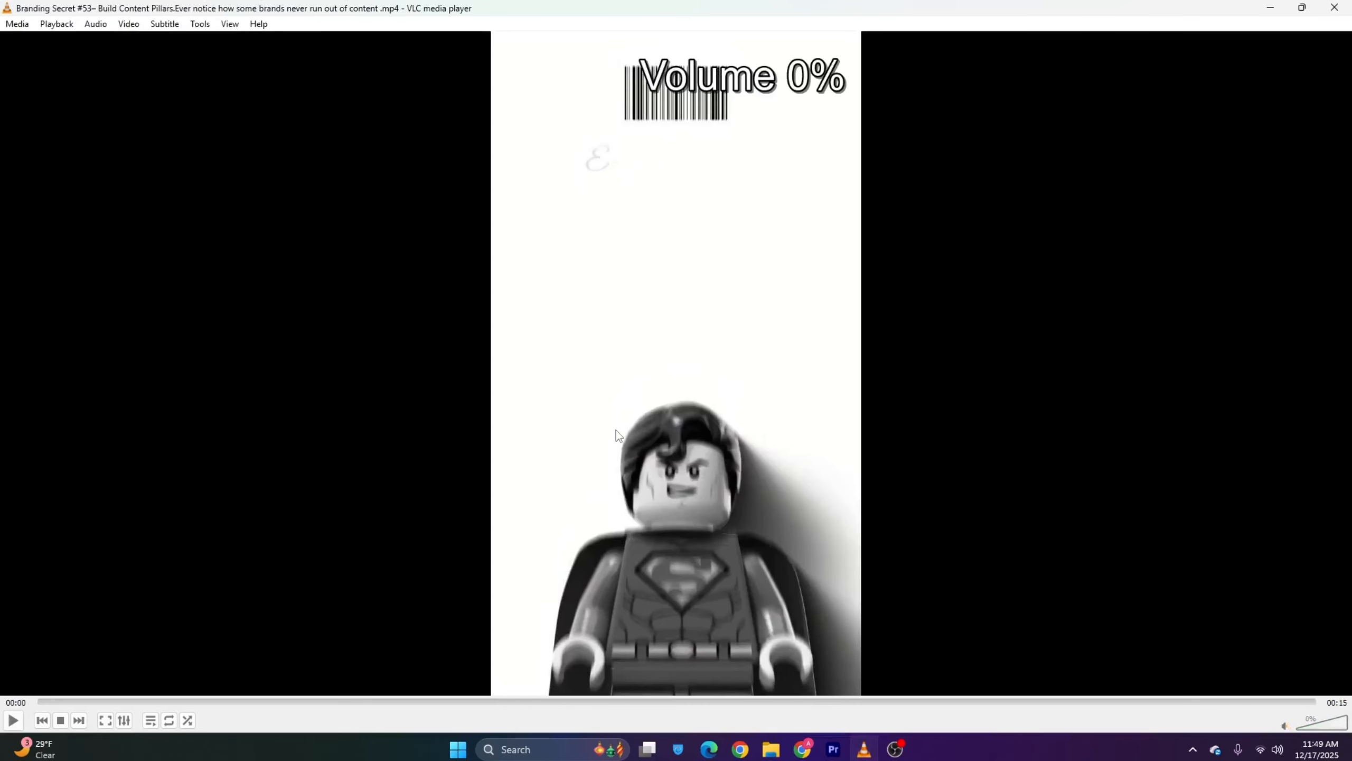
key("alt+Tab")
right_click(512, 260)
mouse_move(602, 322)
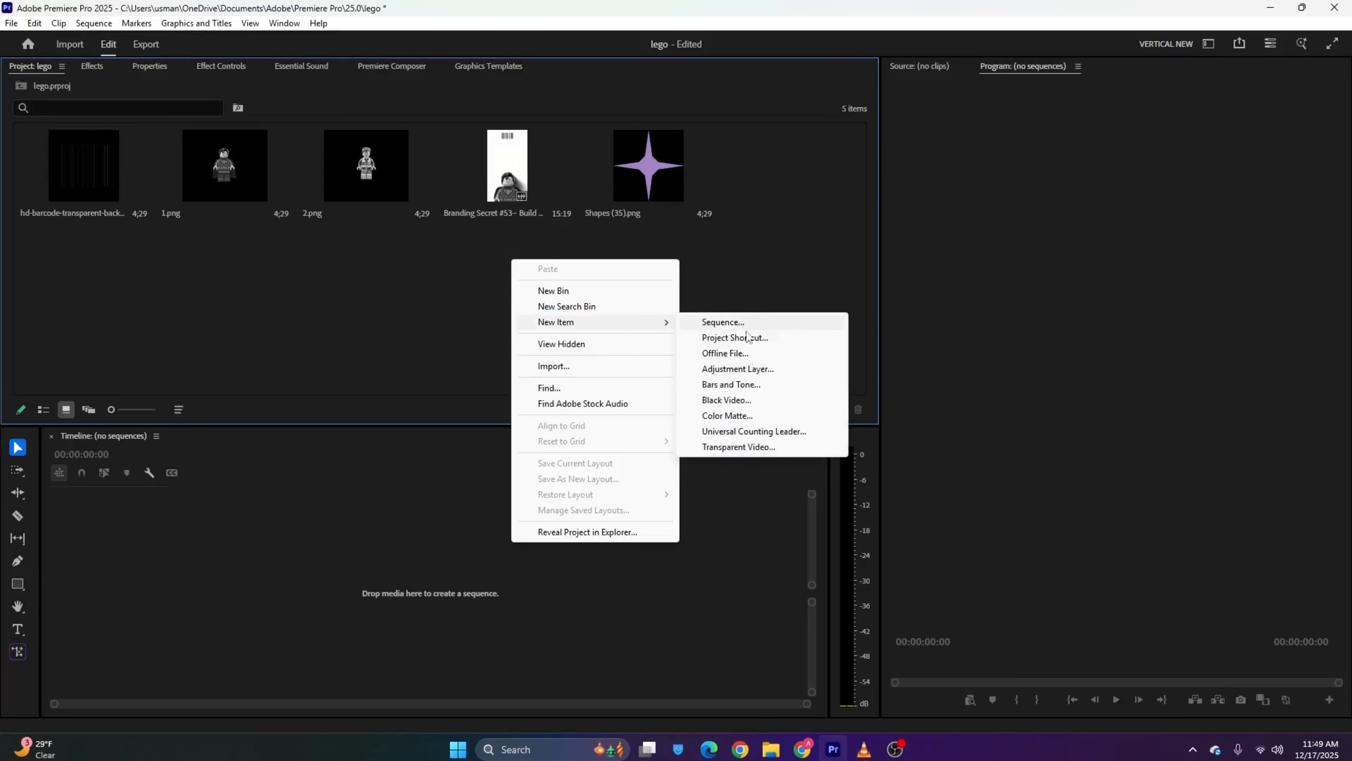
left_click(716, 415)
double_click(664, 327)
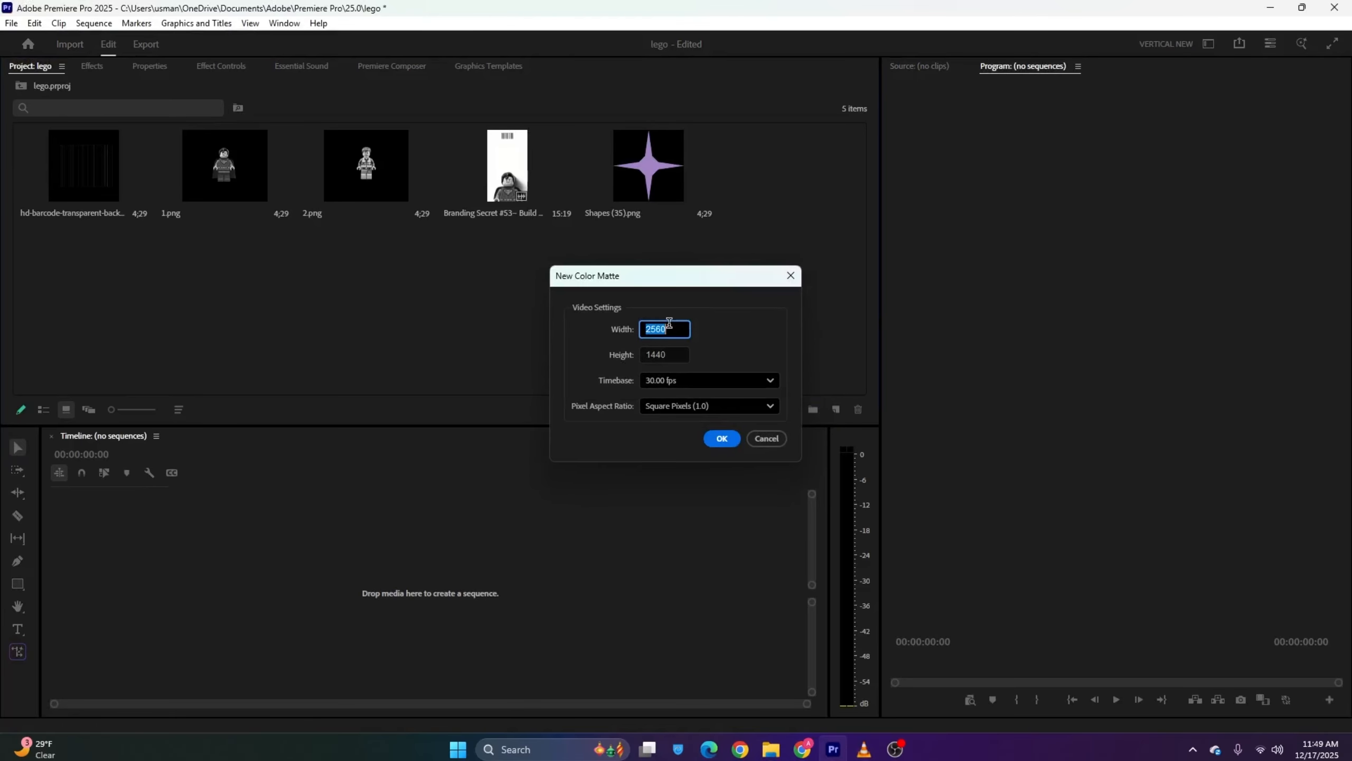
type("1080")
left_click(676, 354)
double_click(676, 354)
type("192")
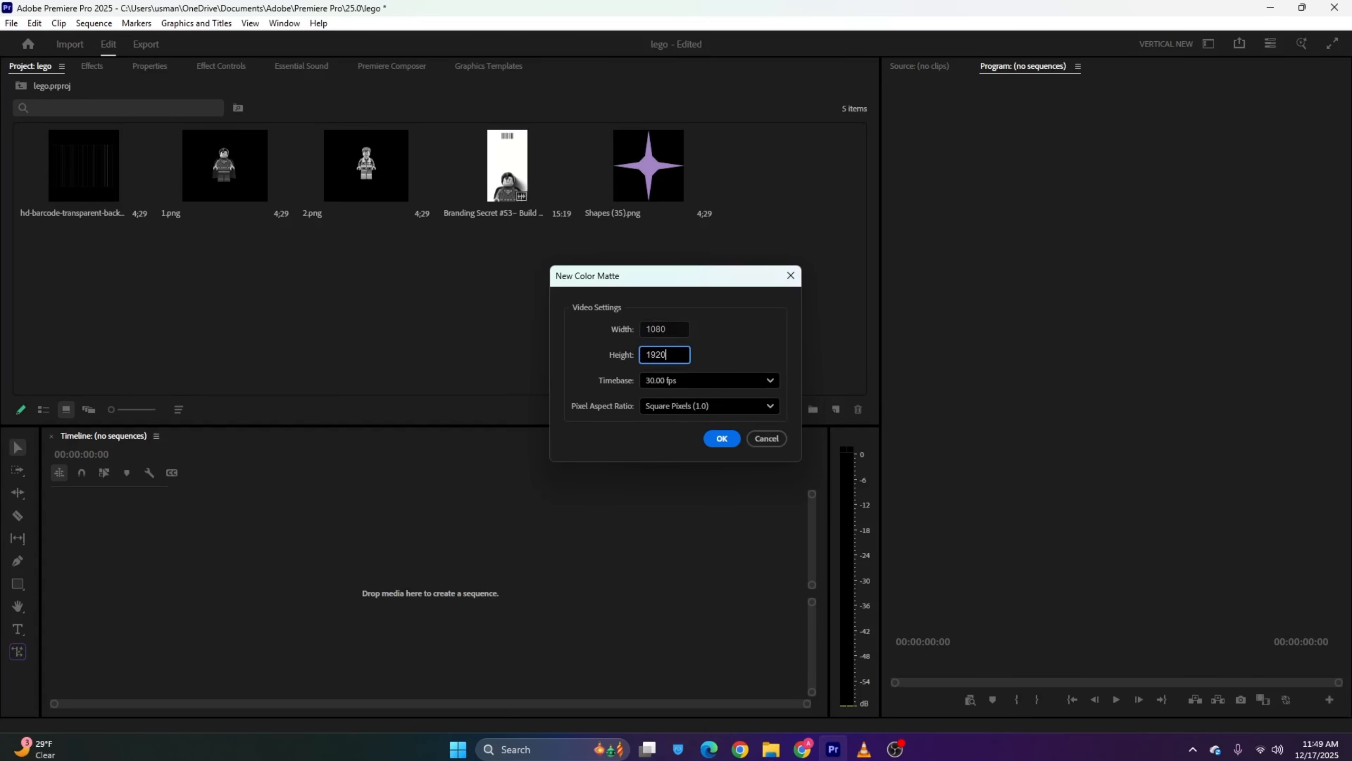
type("0")
key("Return")
Make the matte white (FFFFFF) and name it bg
left_click_drag(674, 358, 396, 499)
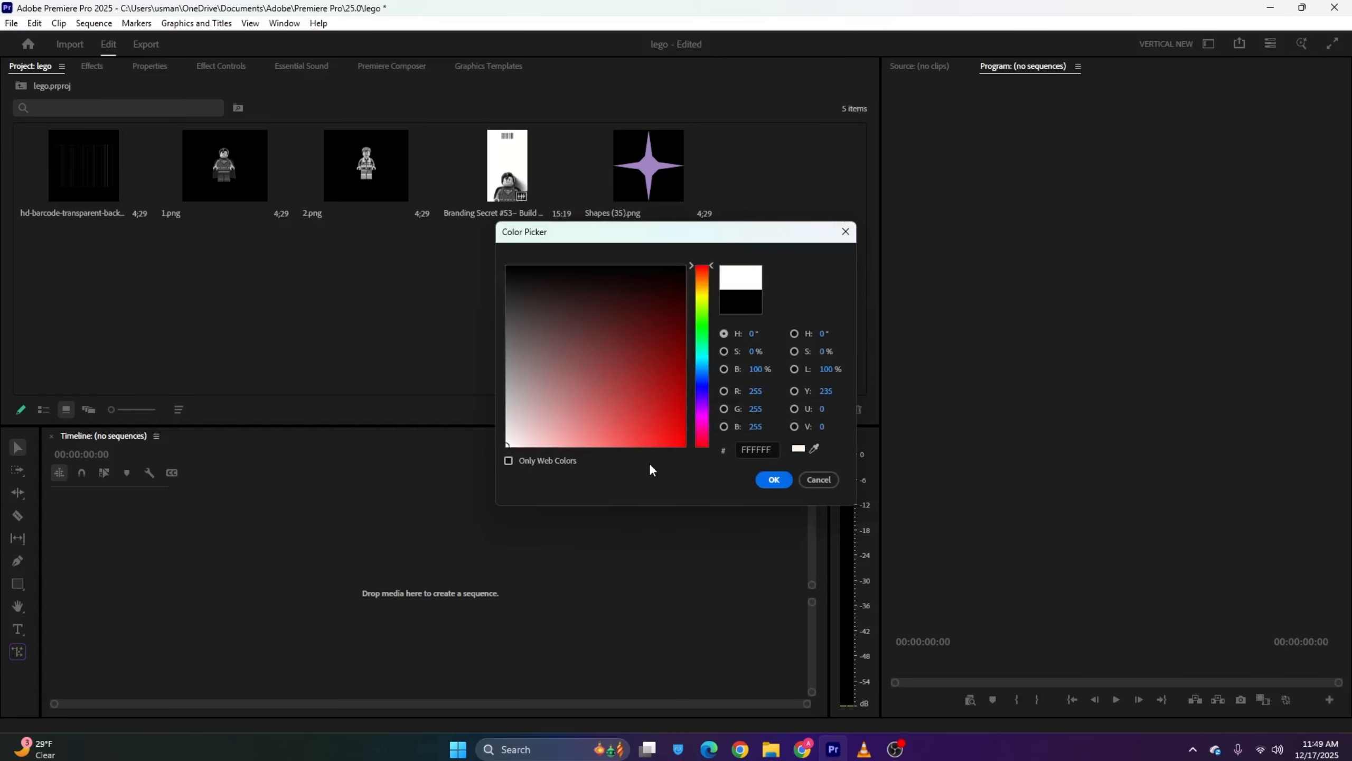
left_click(773, 480)
type("bg")
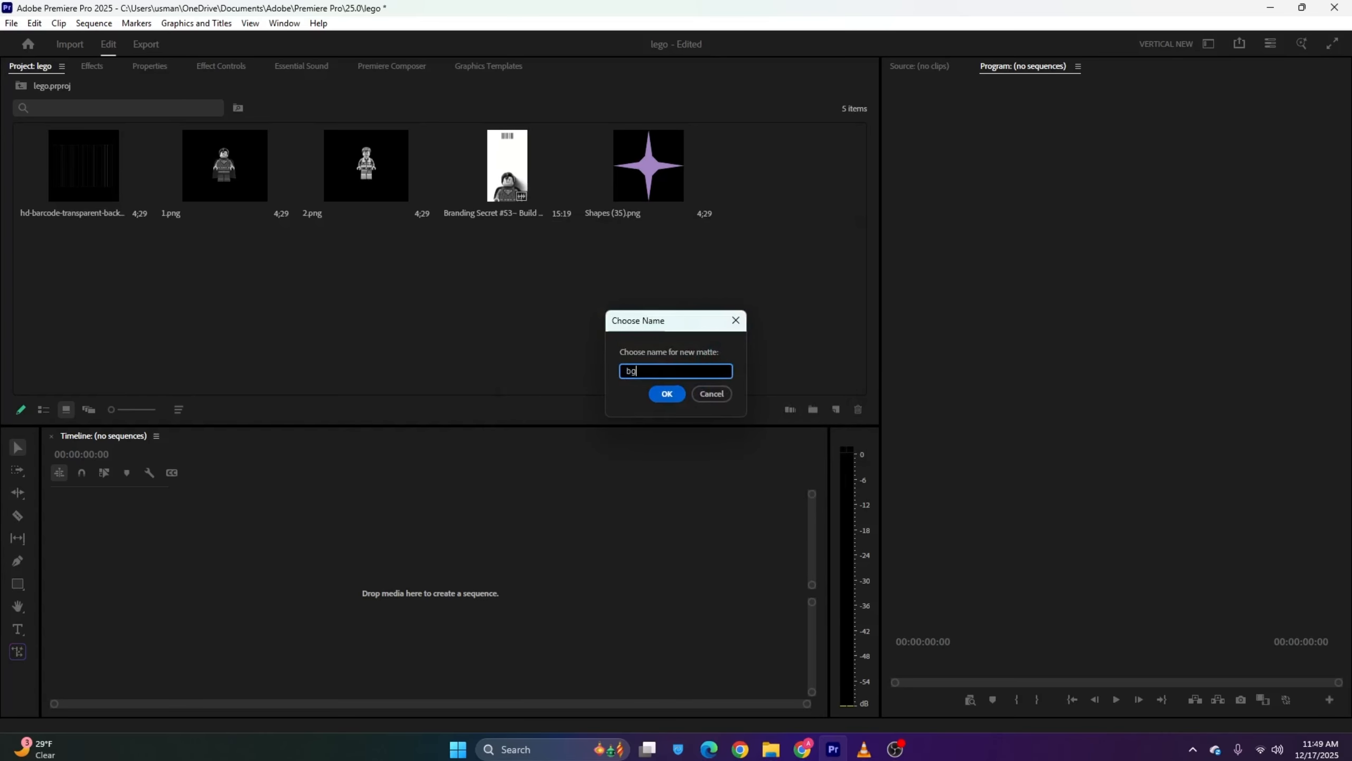
left_click(665, 397)
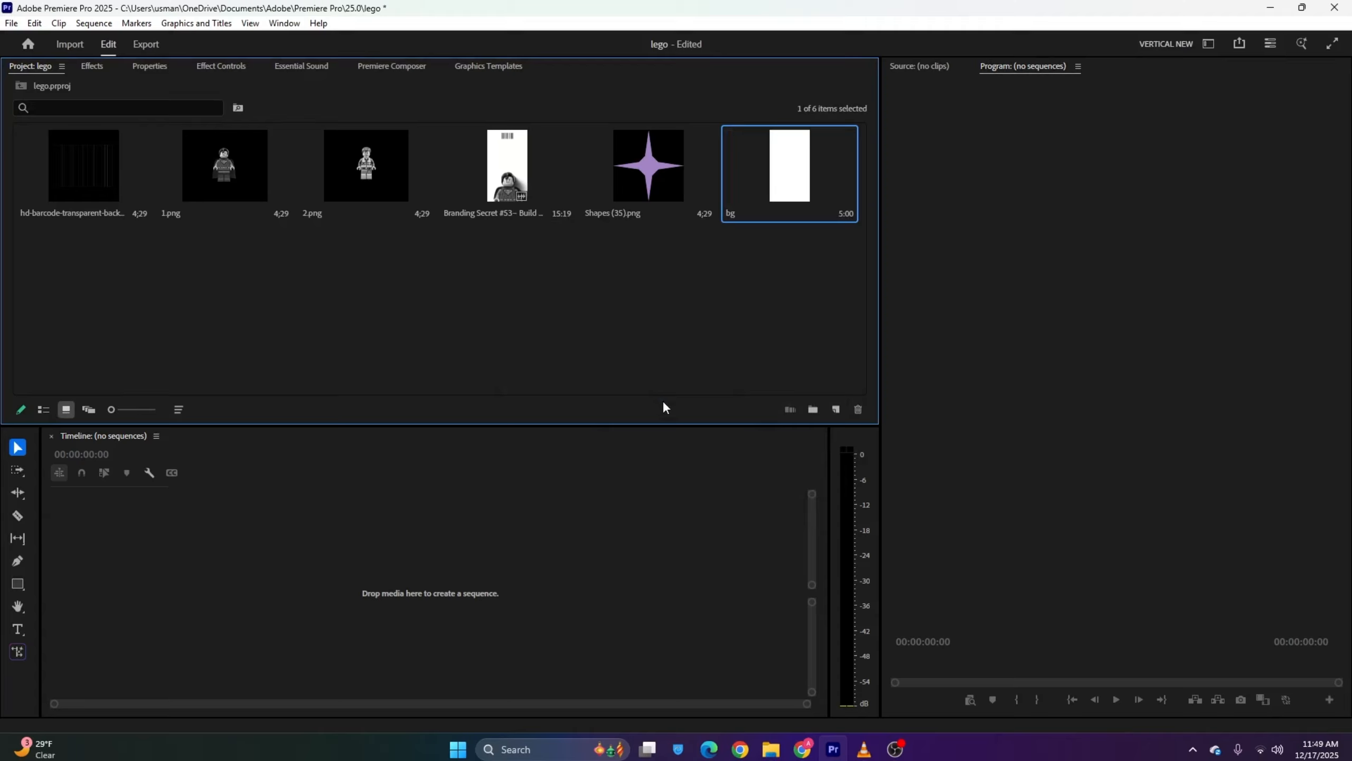
Create a sequence from the bg matte and extend its clip to 00:00:13:02
left_click_drag(807, 172, 367, 509)
left_click_drag(474, 578, 805, 578)
left_click_drag(231, 483, 34, 489)
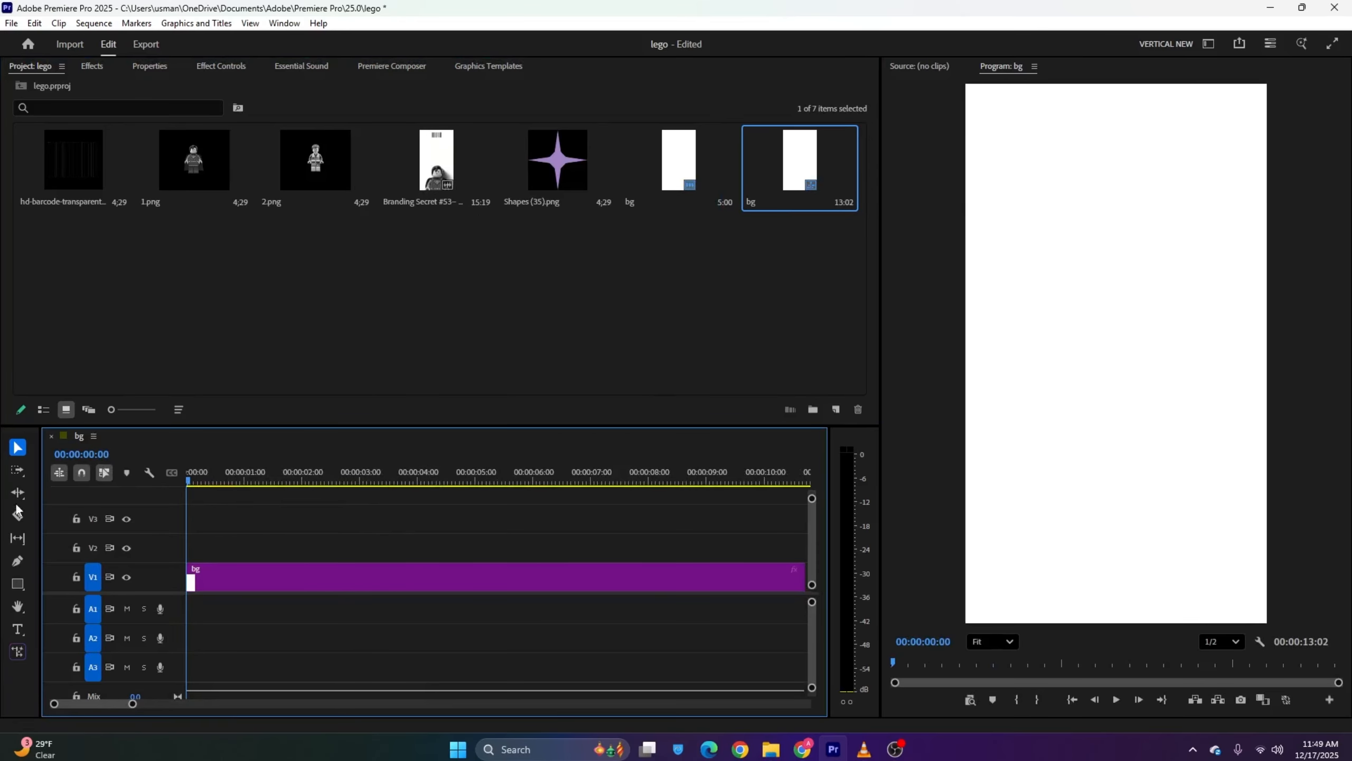
Switch to VLC and play the opening of the reference video to examine its spinning corner shape and layout
left_click(863, 749)
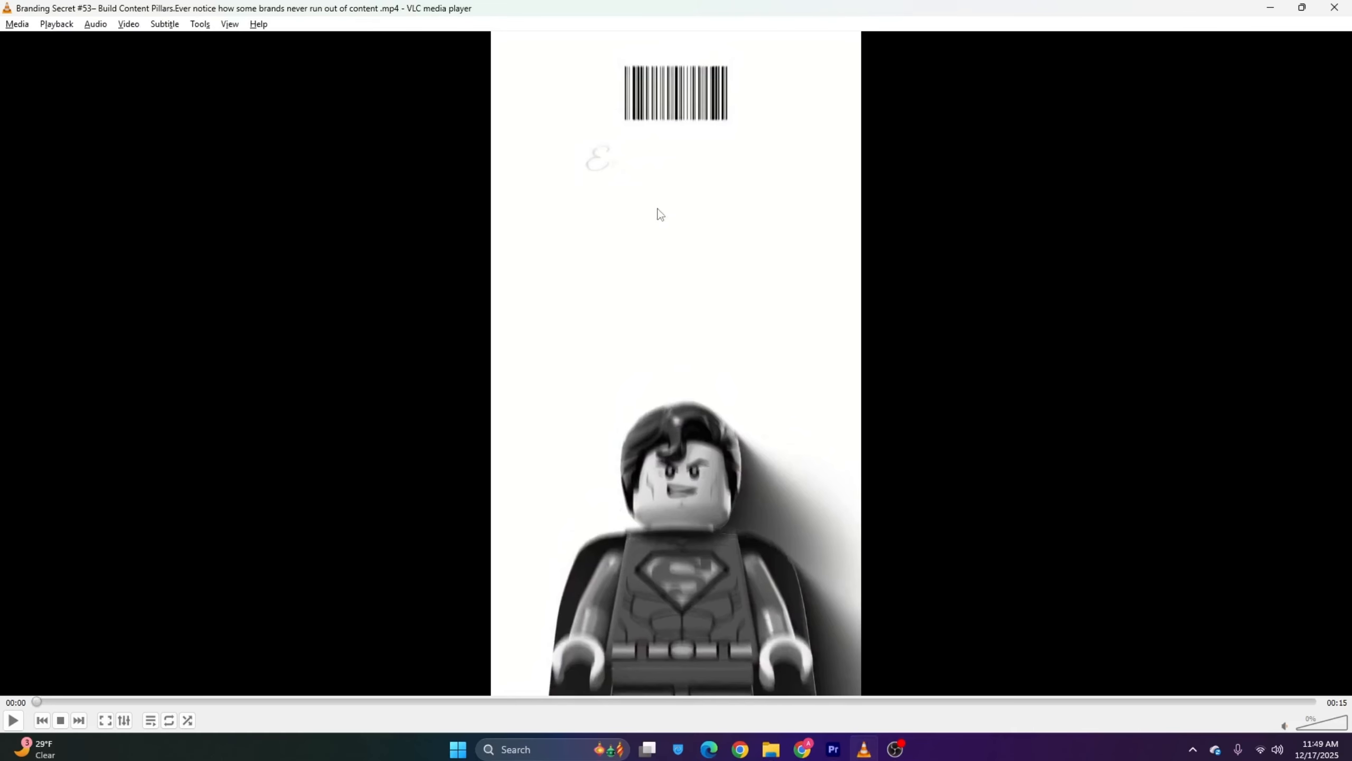
scroll(572, 400, "down", 1)
key("space")
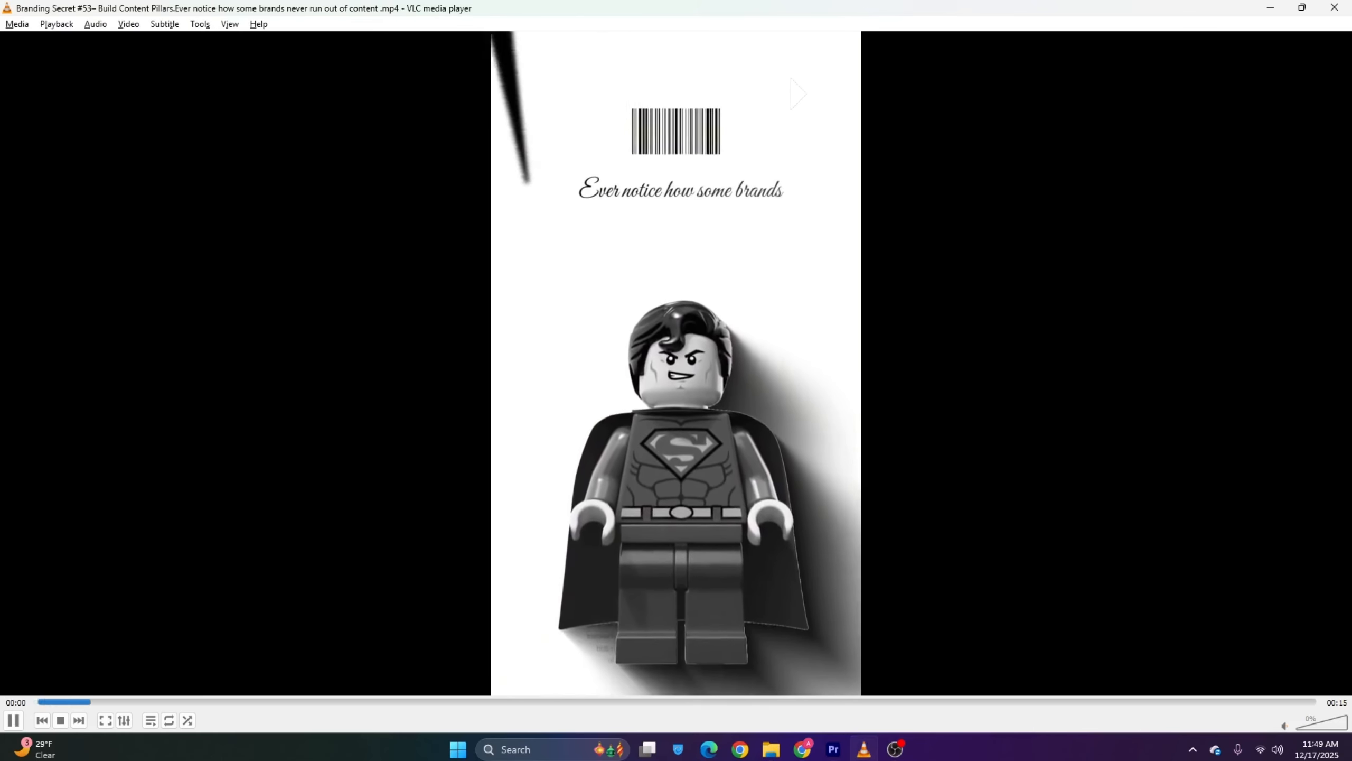
key("space")
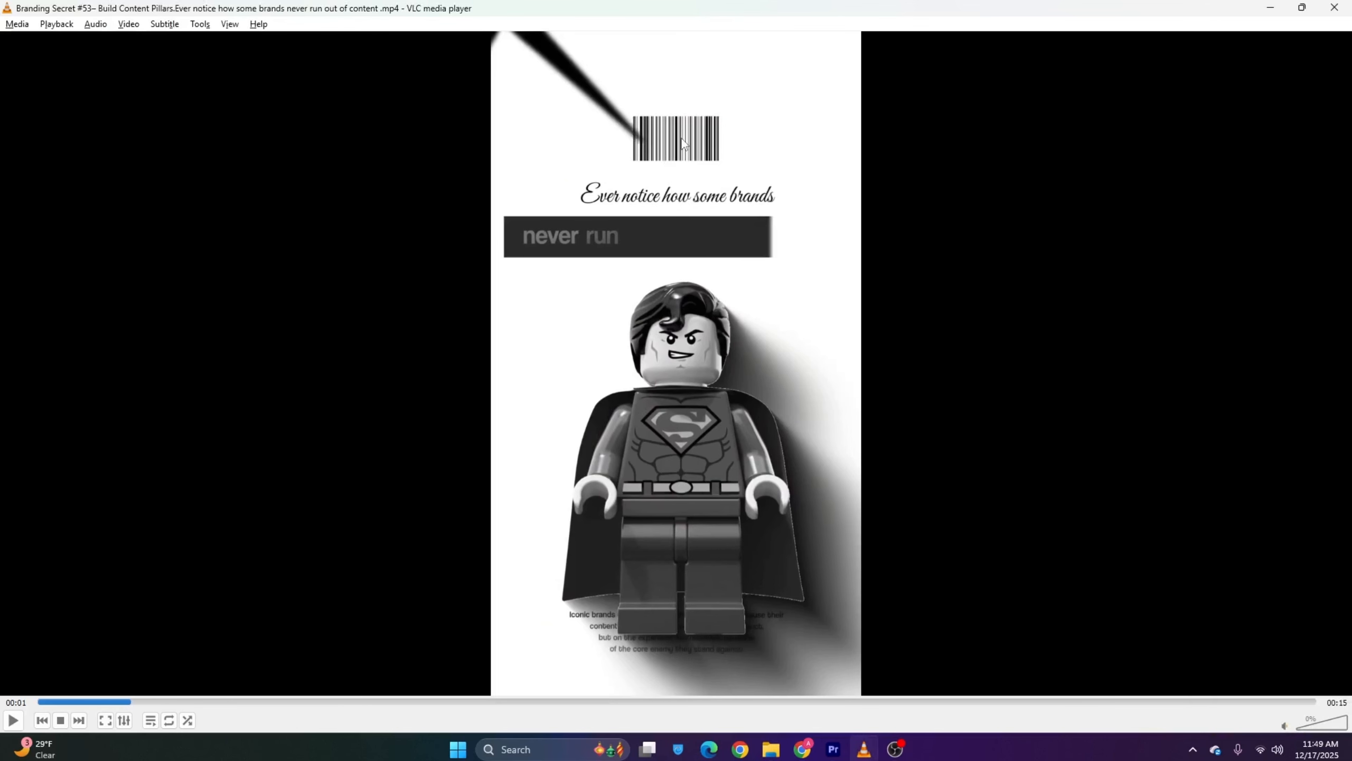
Place Shapes (35).png on track V2 above bg at the sequence start in Premiere Pro, checking the reference video in VLC
key("alt+Tab")
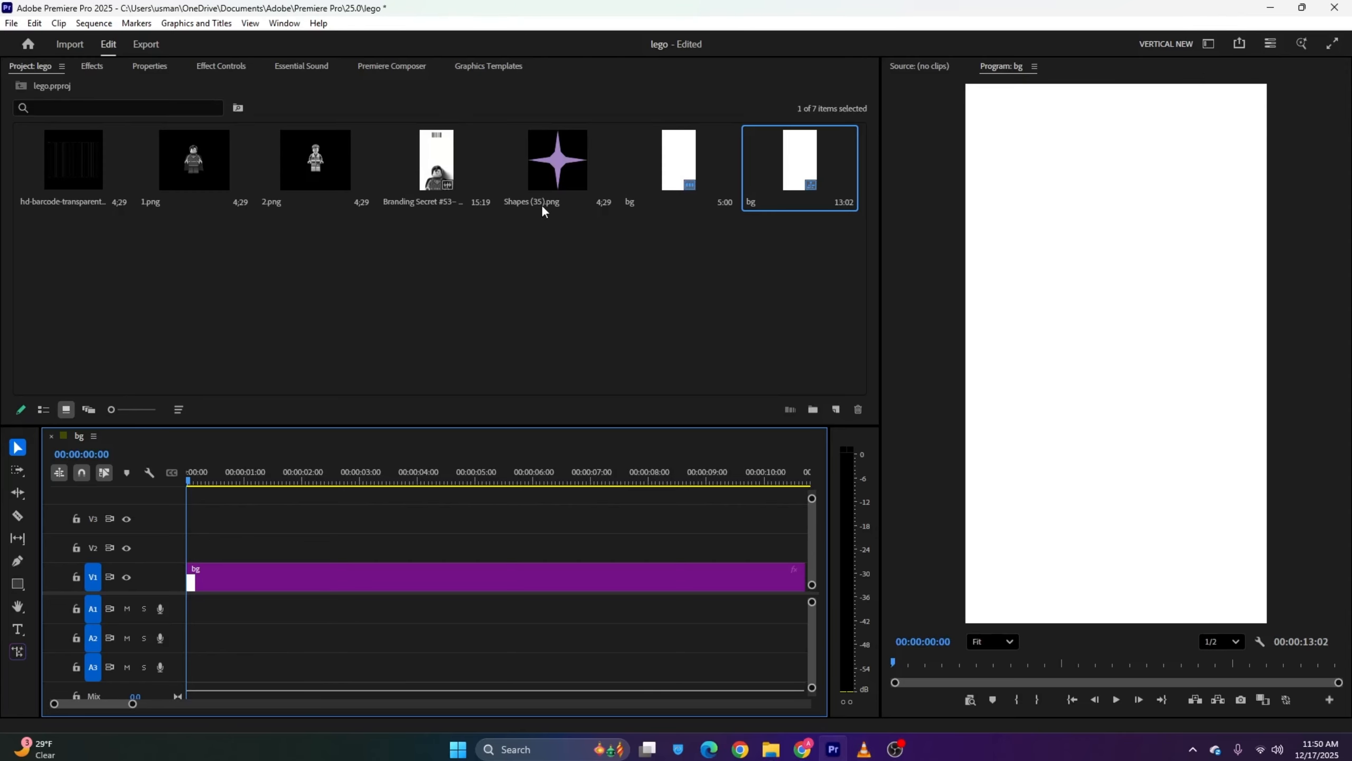
left_click_drag(541, 204, 193, 550)
key("alt+Tab")
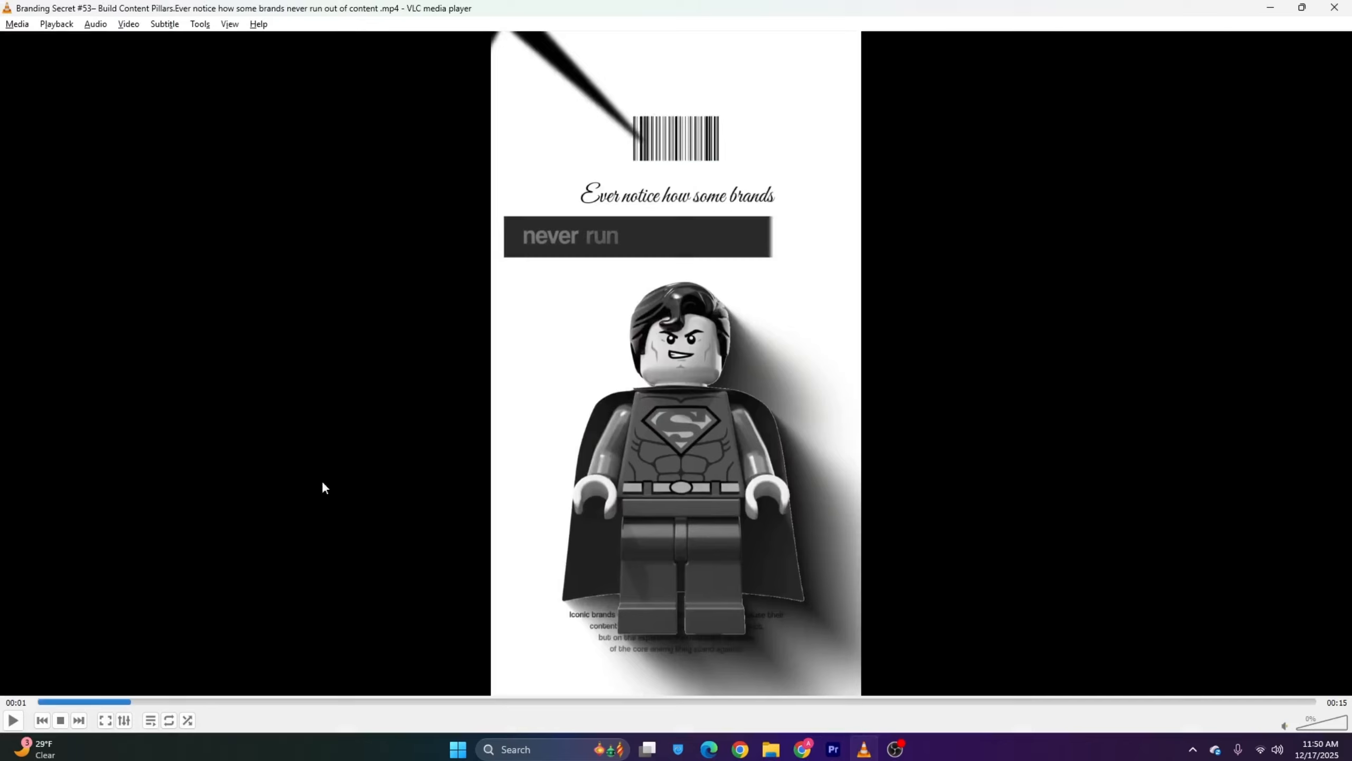
left_click_drag(130, 704, 155, 702)
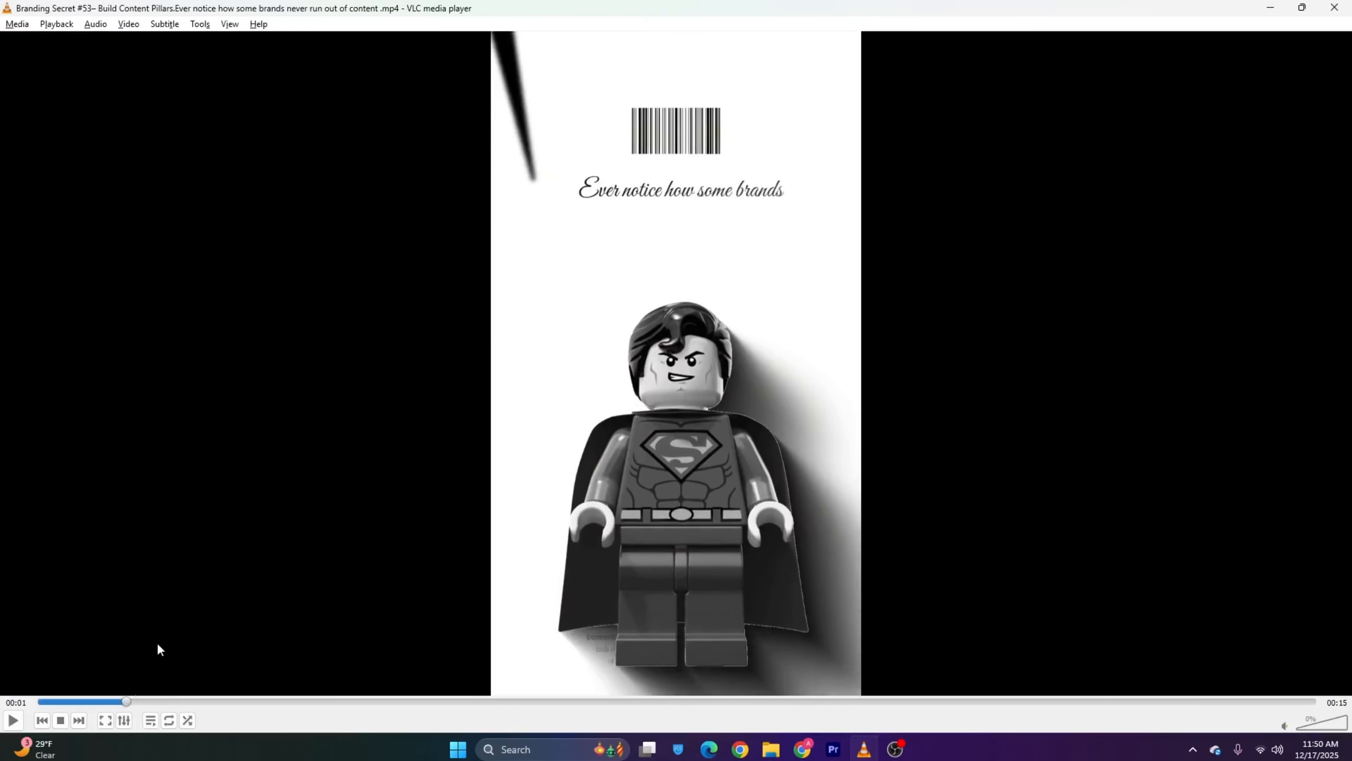
key("alt+Tab")
left_click_drag(552, 171, 399, 481)
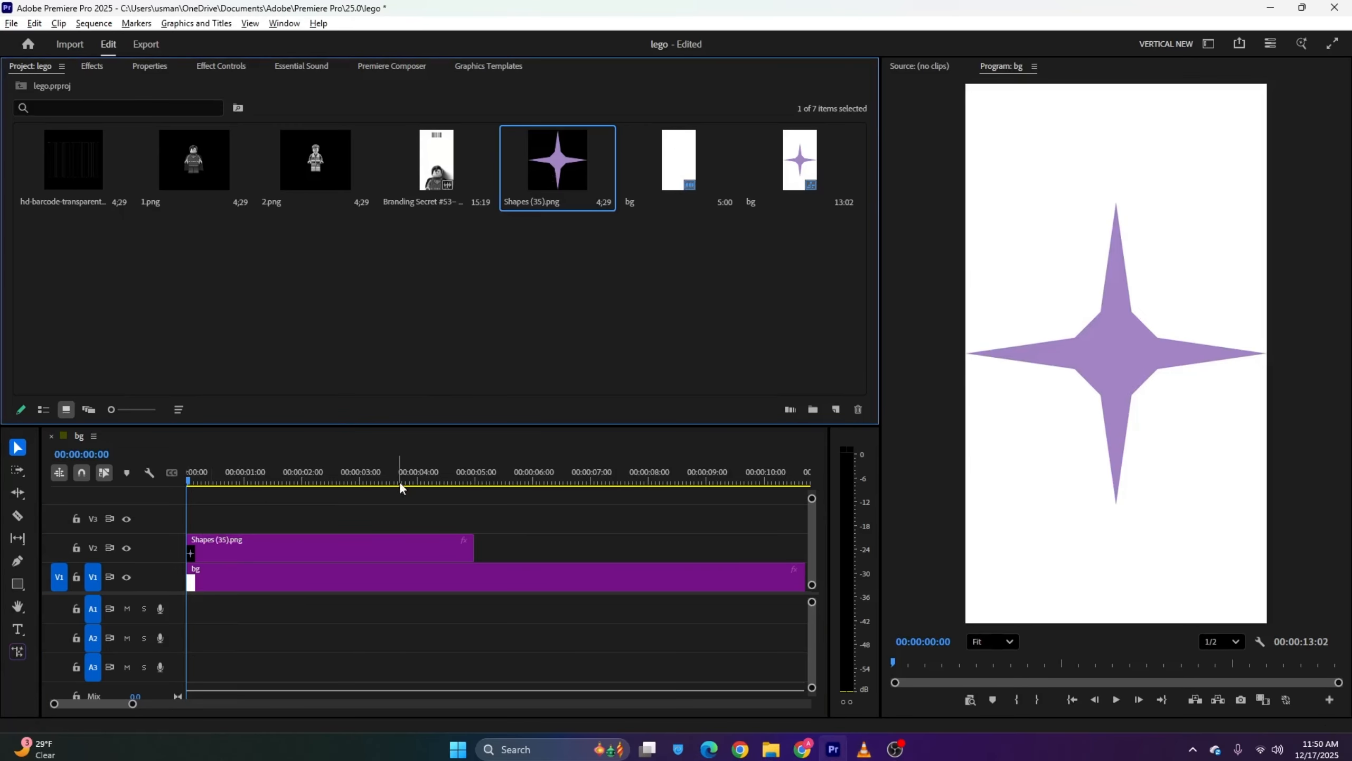
key("ctrl+z")
key("ctrl+shift+z")
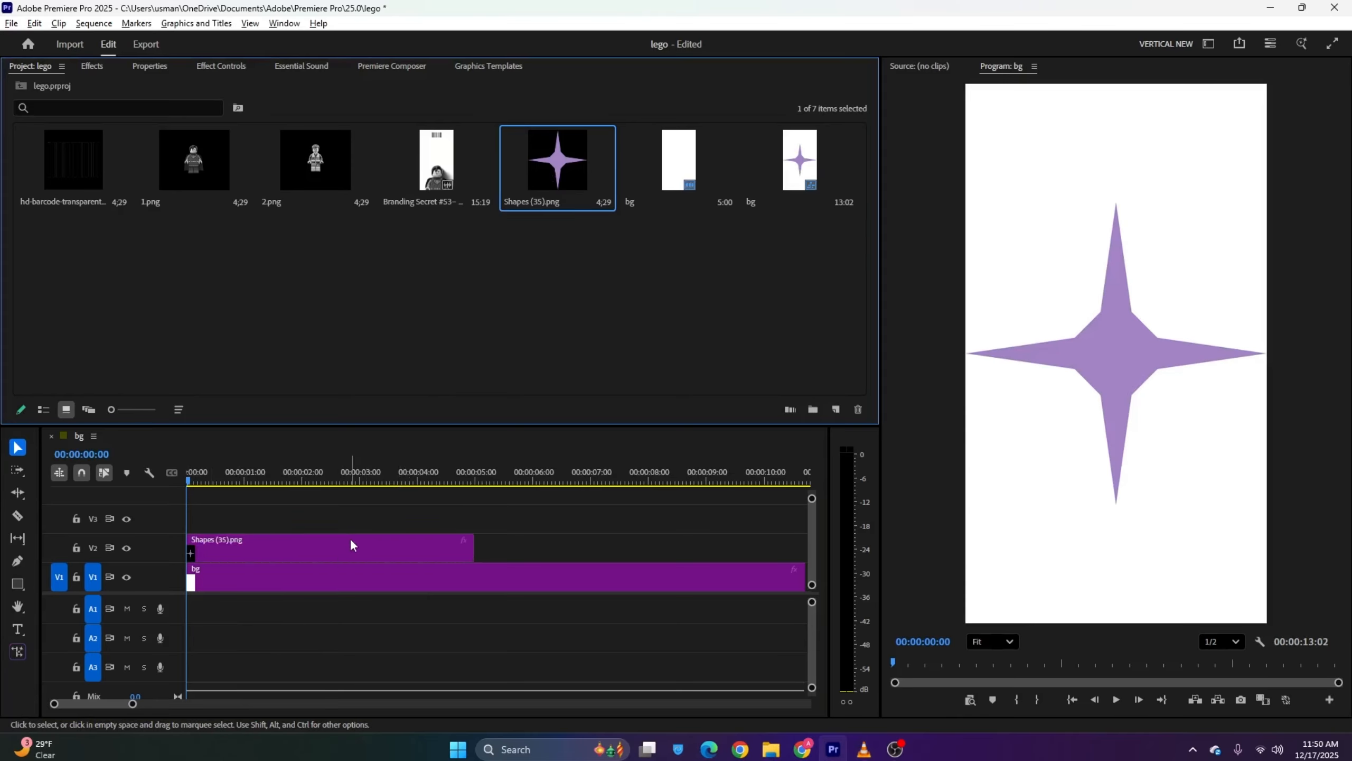
Find the Tint video effect and apply it to the Shapes (35).png clip
left_click(350, 536)
left_click(94, 65)
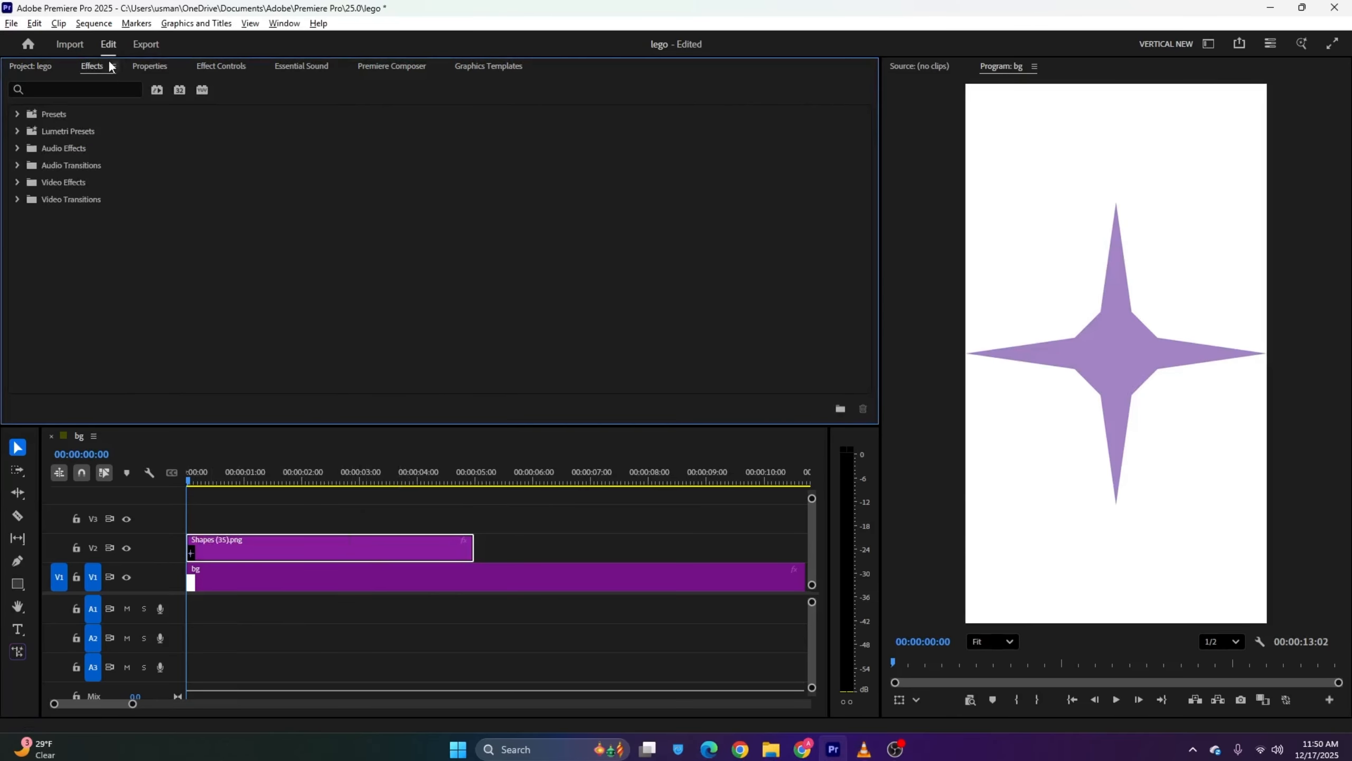
left_click(97, 87)
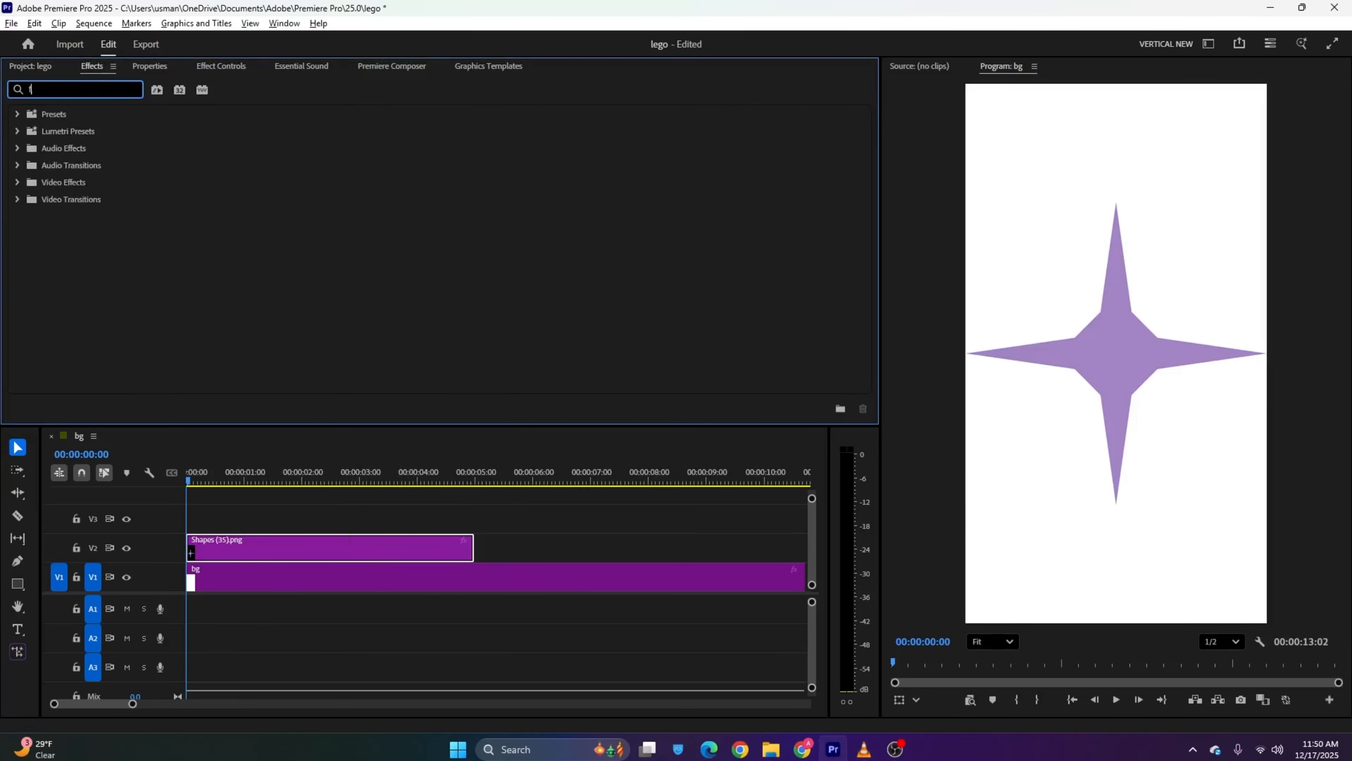
type("fill")
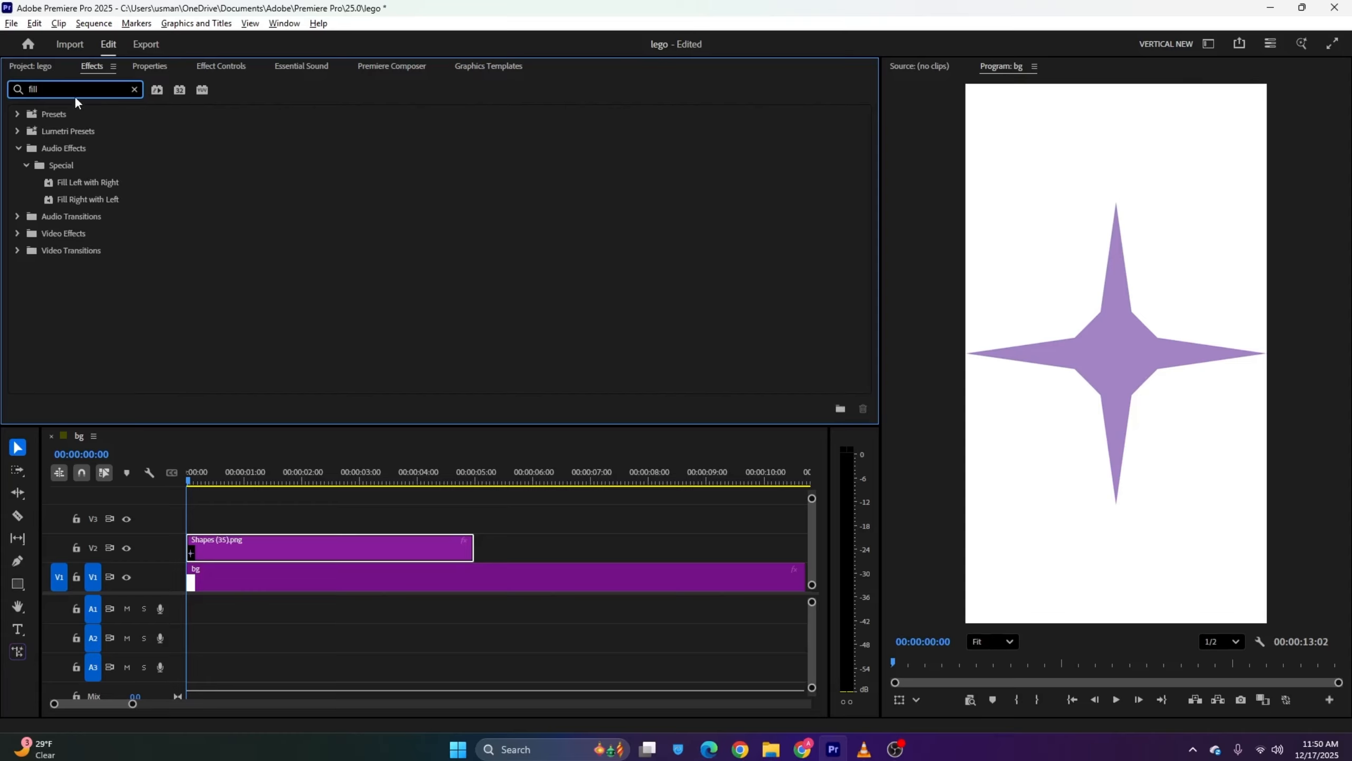
key("BackSpace")
key("BackSpace")
key("BackSpace")
key("BackSpace")
type("tint")
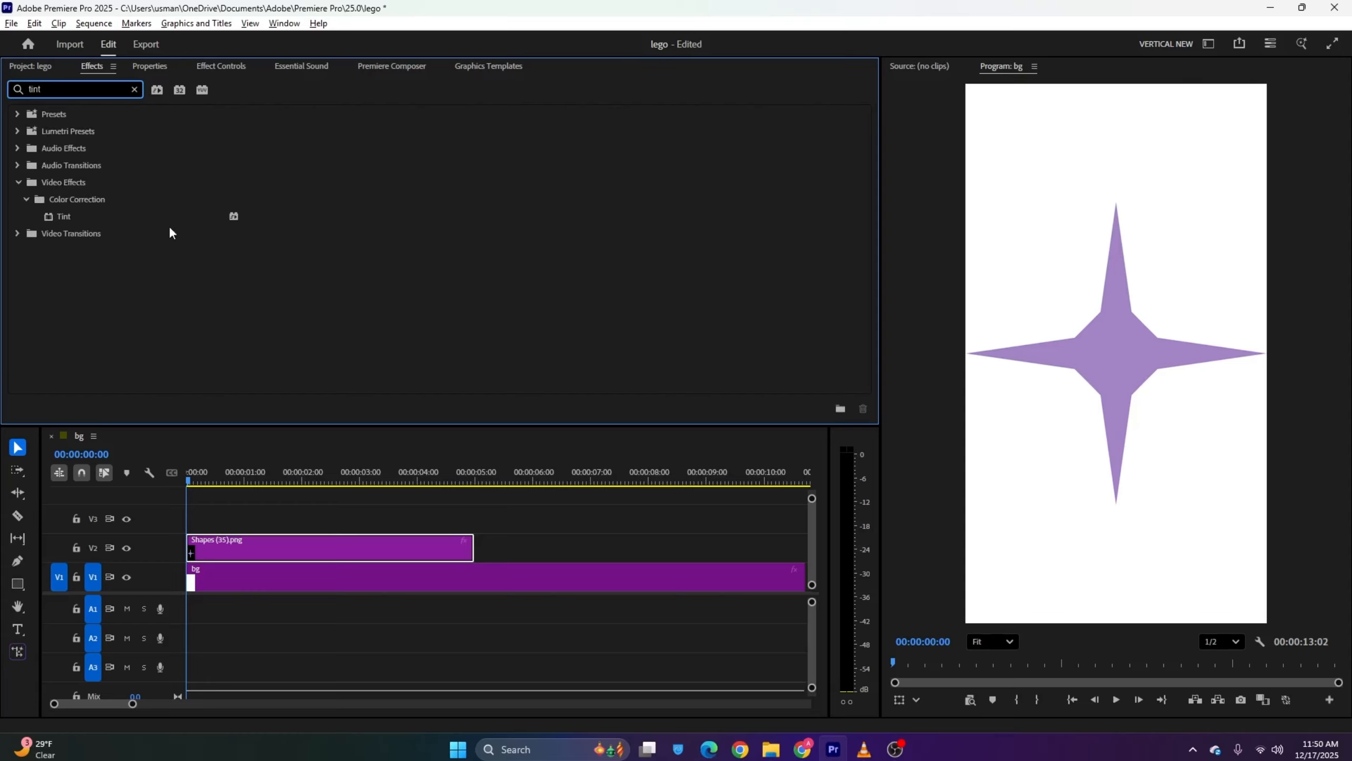
left_click_drag(154, 213, 273, 549)
Turn the star black by setting the Tint effect's Map White To color to 000000
left_click(148, 66)
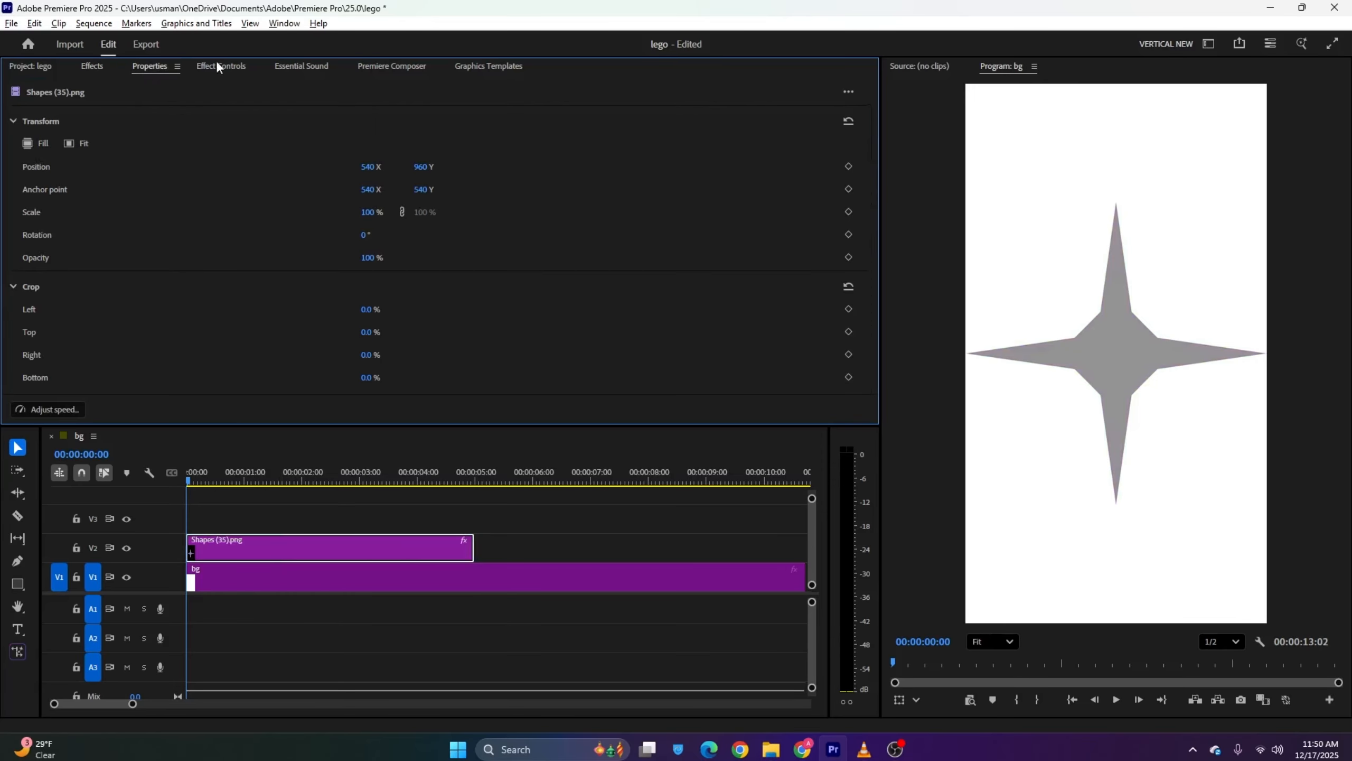
left_click(239, 74)
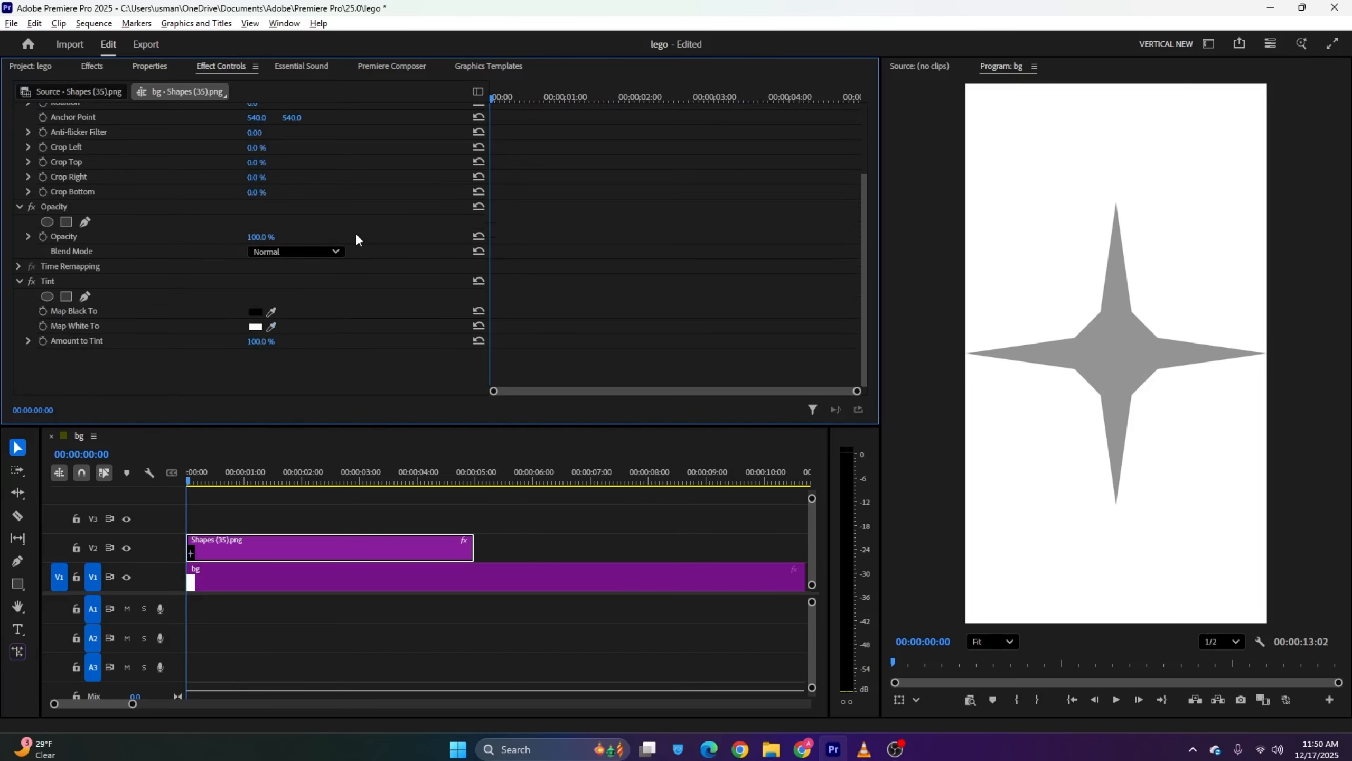
left_click(254, 331)
left_click_drag(637, 339, 459, 233)
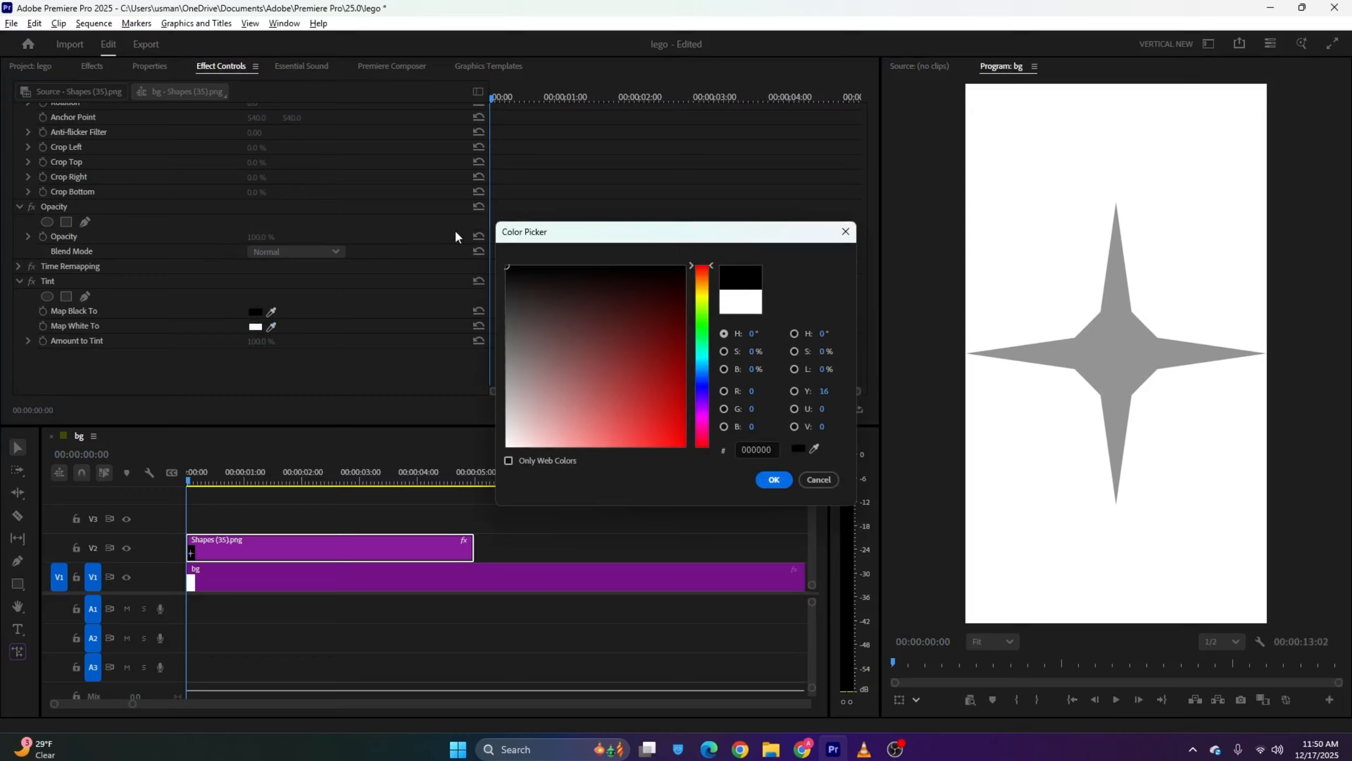
left_click(790, 481)
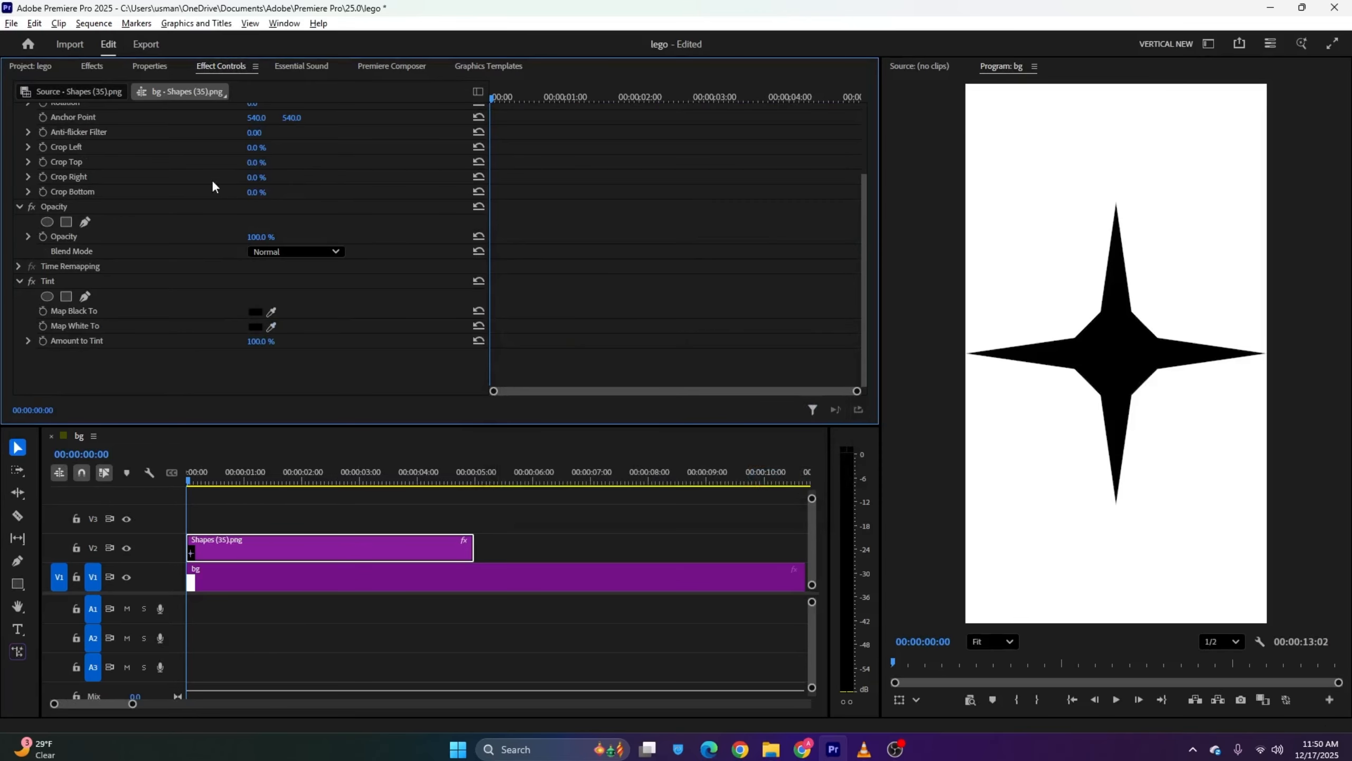
Move the star into the upper-left corner of the frame, at position about 12.6, 48
left_click(1084, 367)
left_click(1114, 360)
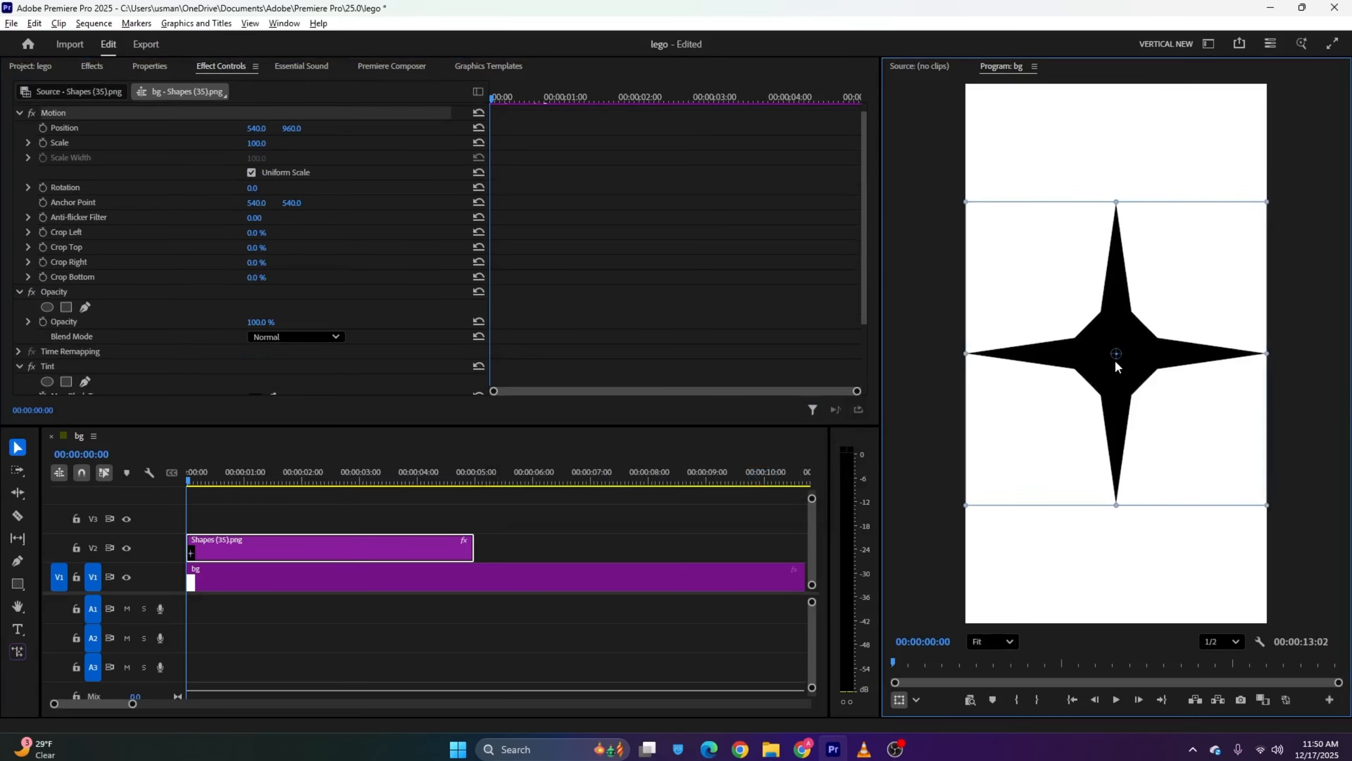
left_click_drag(1115, 359, 932, 6)
left_click_drag(1044, 151, 1029, 114)
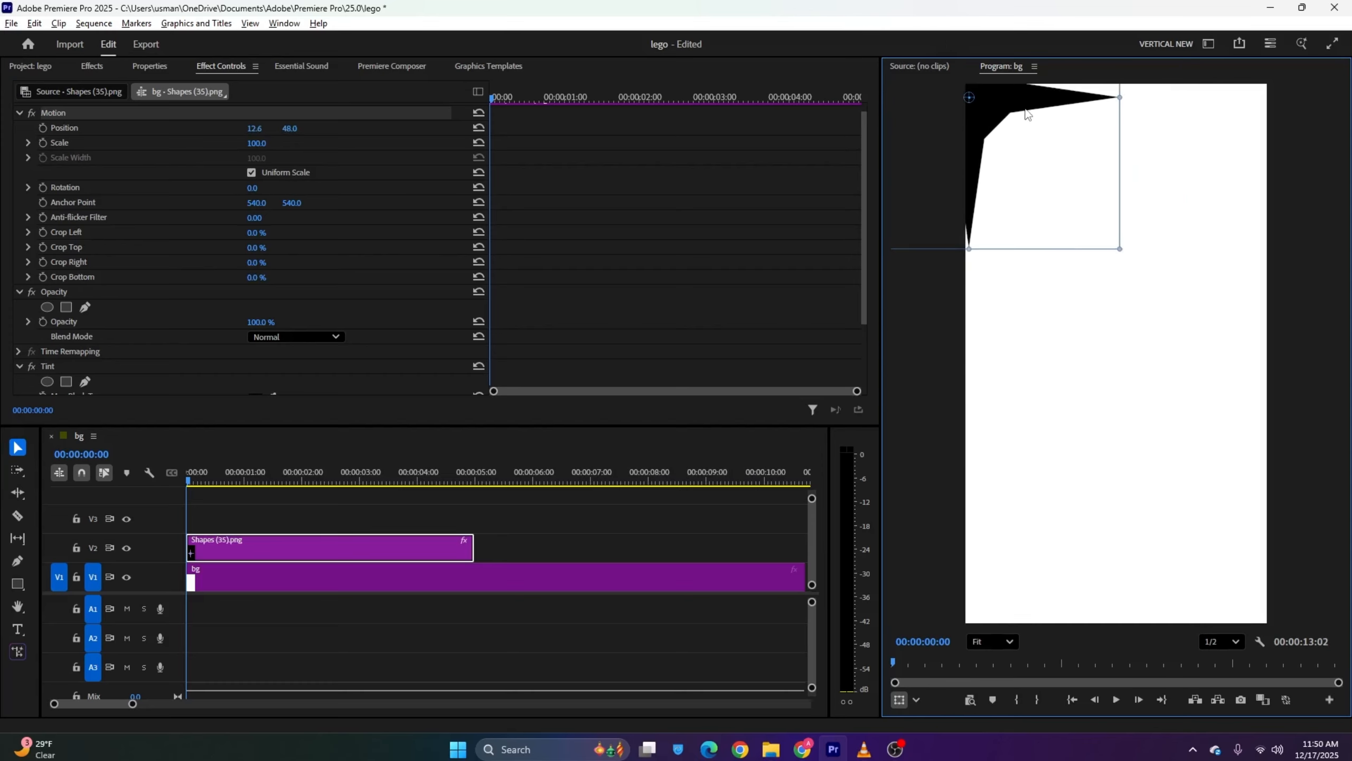
Animate the star's rotation from 0 at the clip start to 360° at 00:00:03:04, save the project and preview the spin
left_click(42, 193)
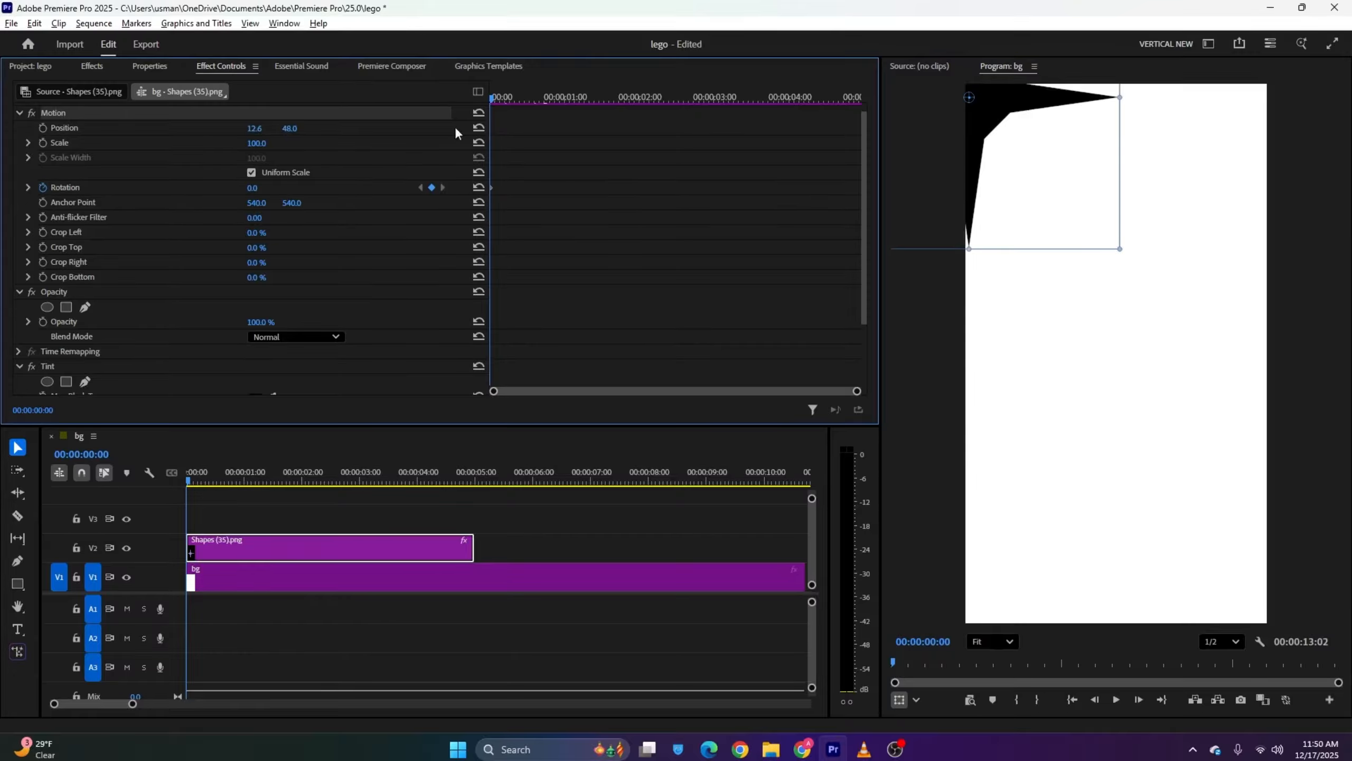
left_click_drag(494, 84, 725, 96)
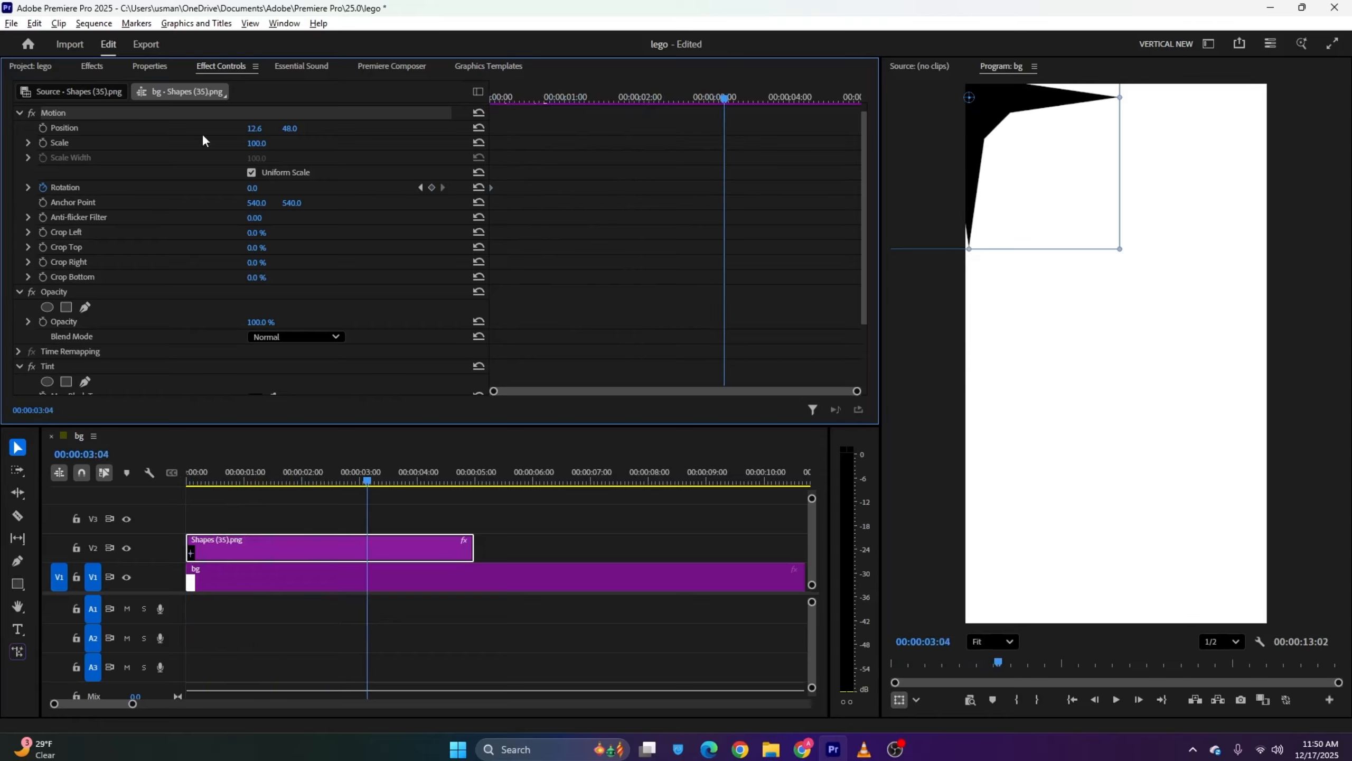
left_click(262, 186)
type("360")
key("Return")
key("ctrl+s")
key("Home")
key("space")
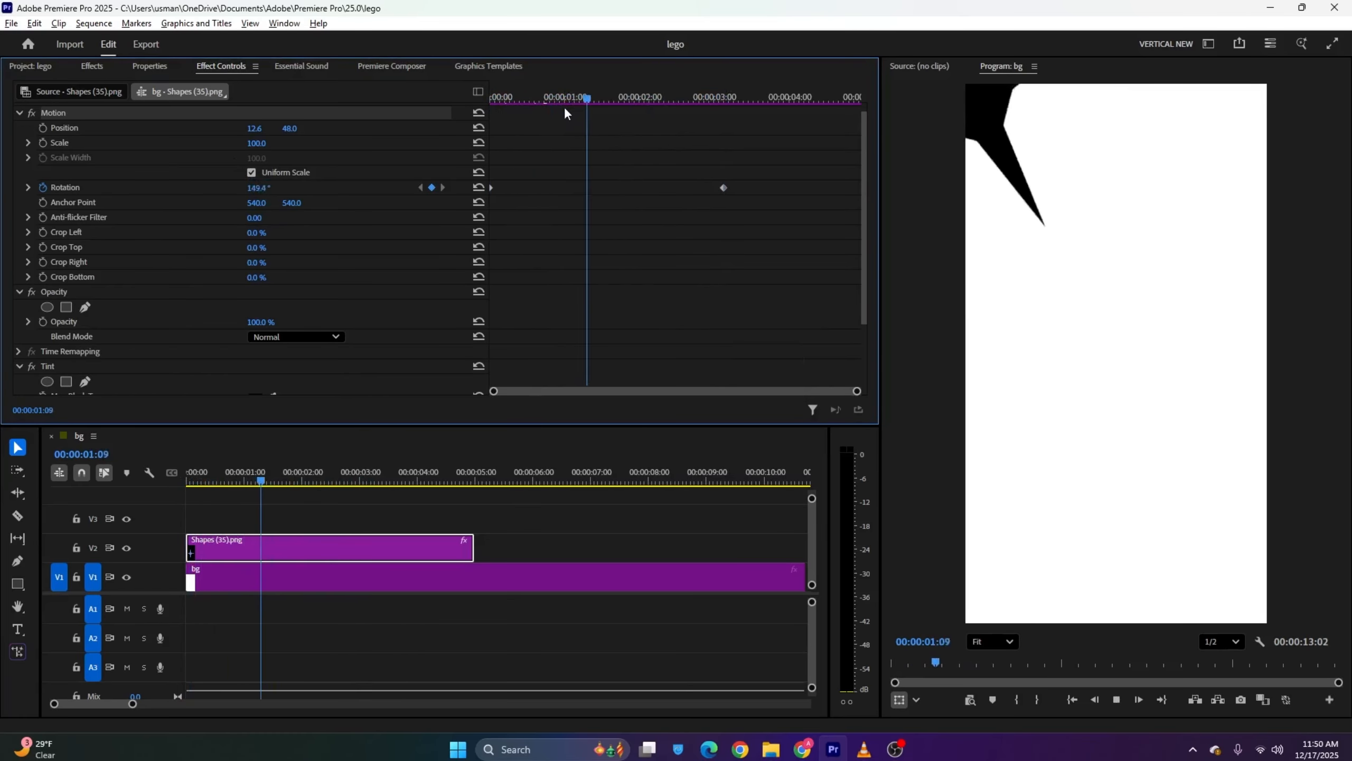
key("space")
Shift the star's anchor point up to the frame edge, at about 519.5, 583.7, and preview the spin
left_click(168, 207)
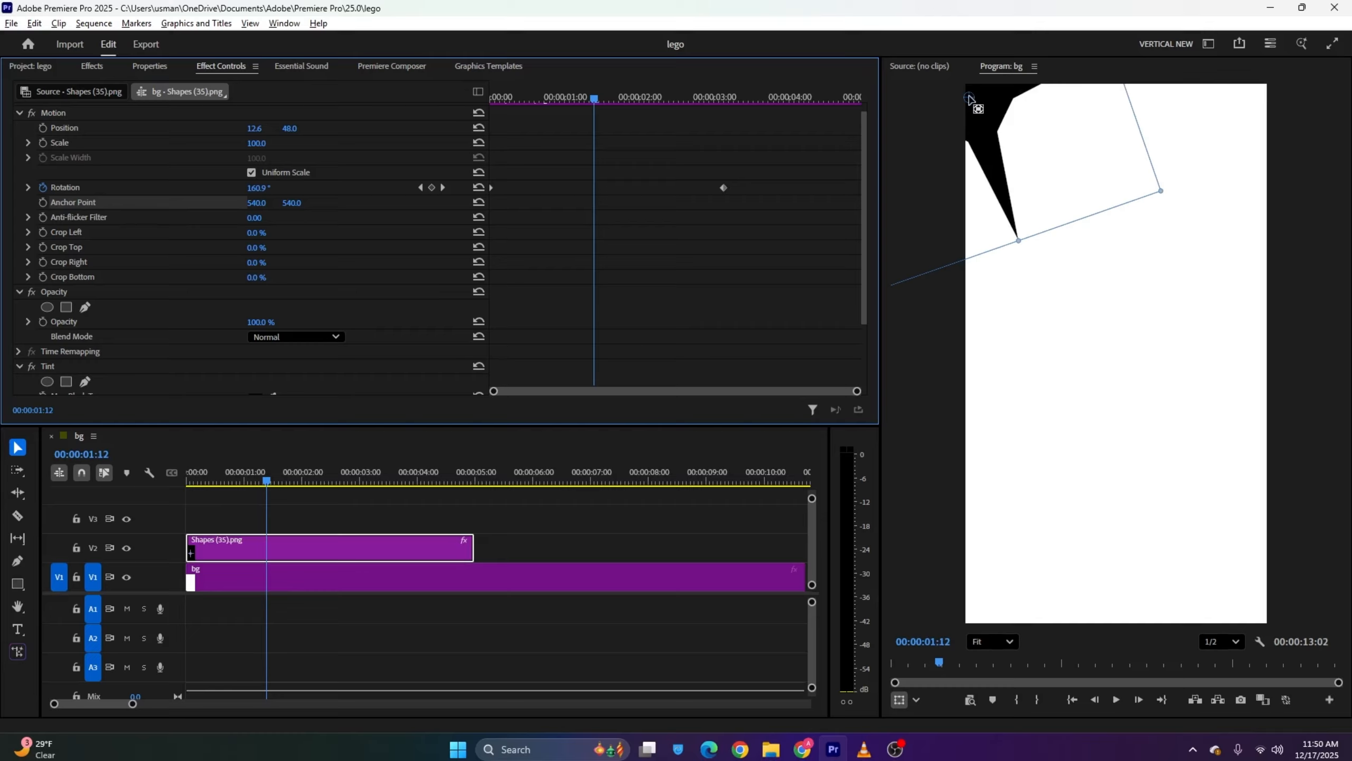
left_click_drag(969, 98, 970, 84)
left_click_drag(507, 98, 410, 92)
key("space")
key("space")
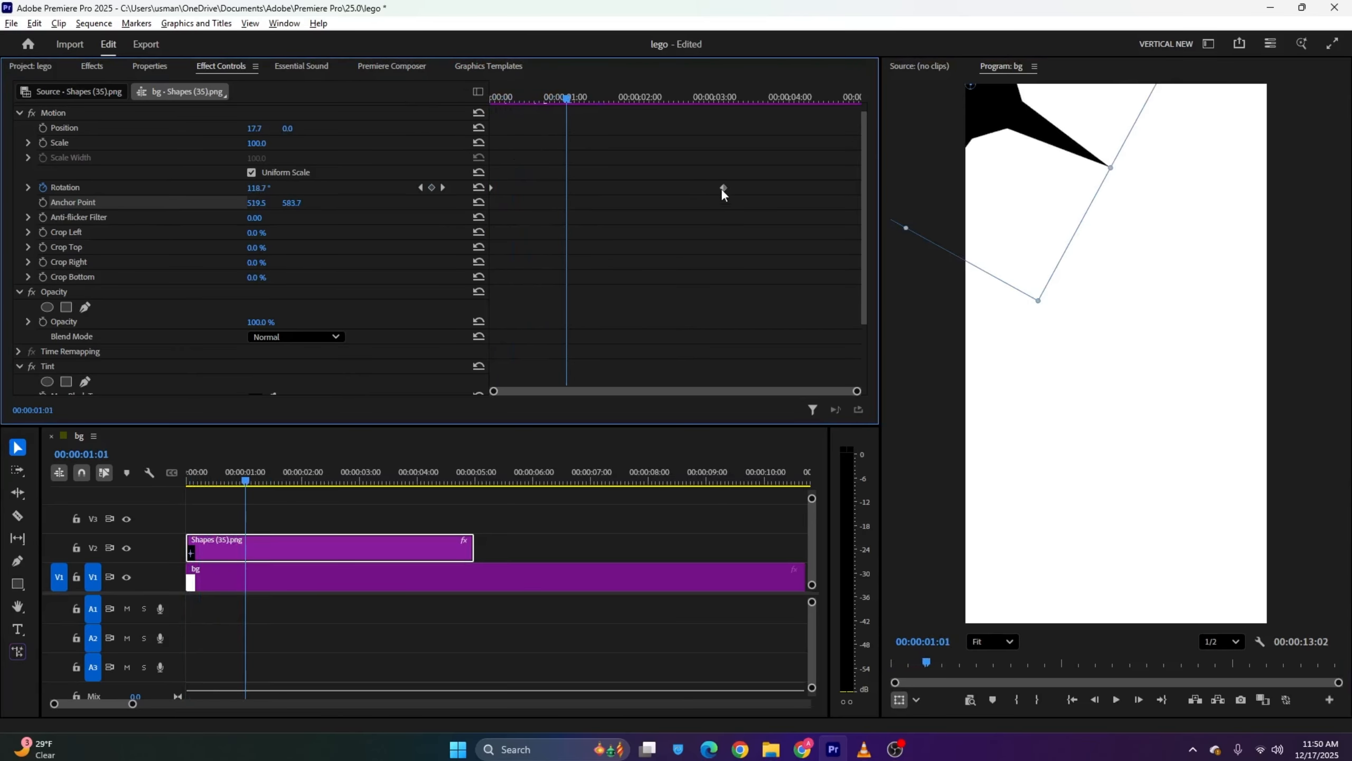
Slow the spin by moving the final rotation keyframe close to the end of the clip, and preview it
left_click_drag(722, 191, 848, 187)
left_click_drag(498, 98, 445, 94)
key("space")
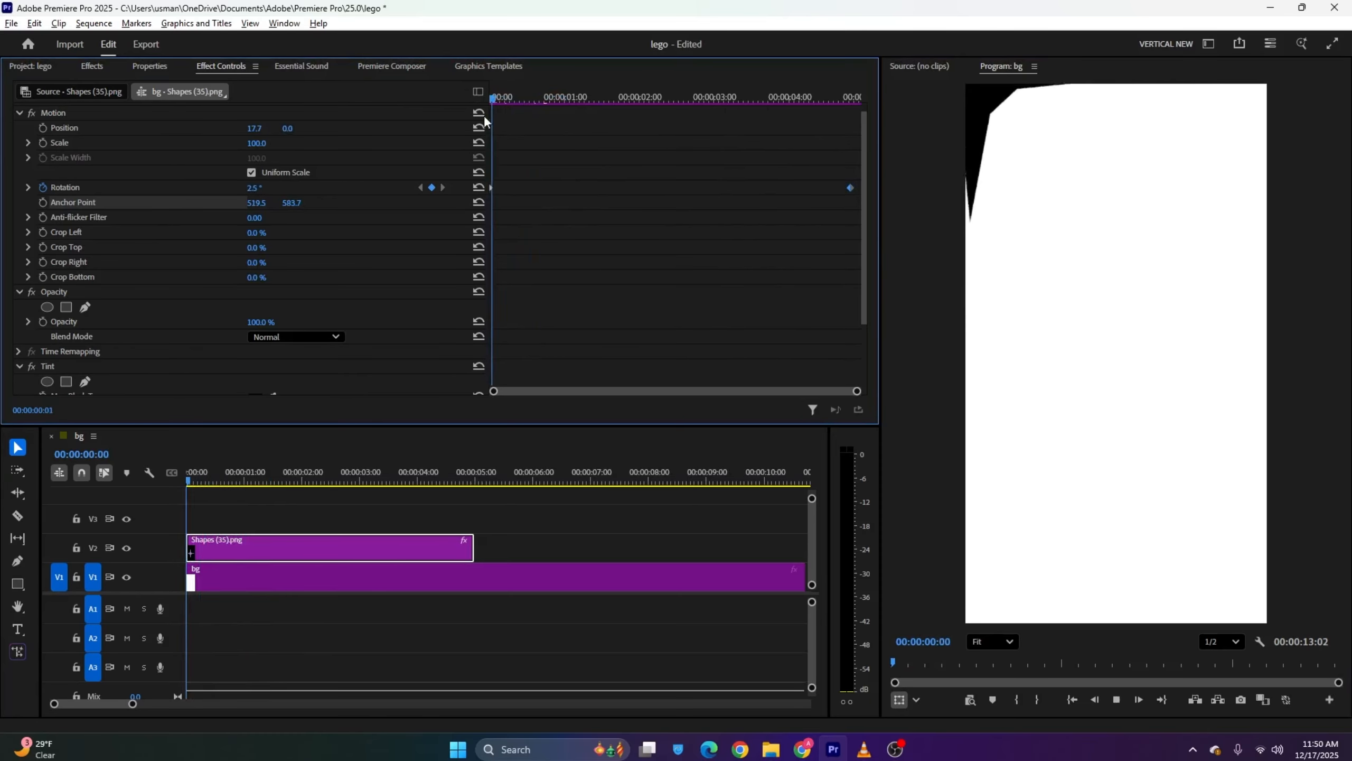
key("space")
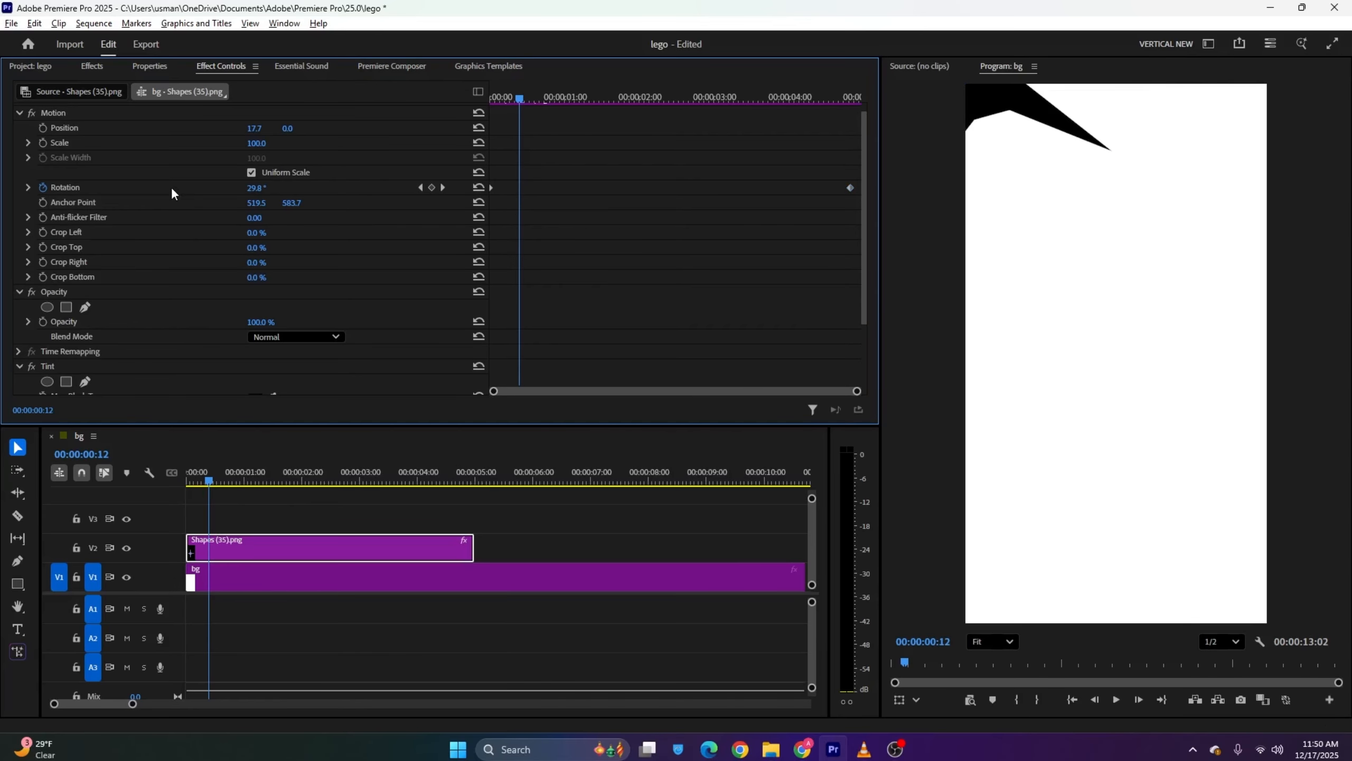
Change both rotation keyframes to Bezier interpolation, save the project and preview the spin
right_click(851, 188)
left_click(927, 367)
key("ctrl+s")
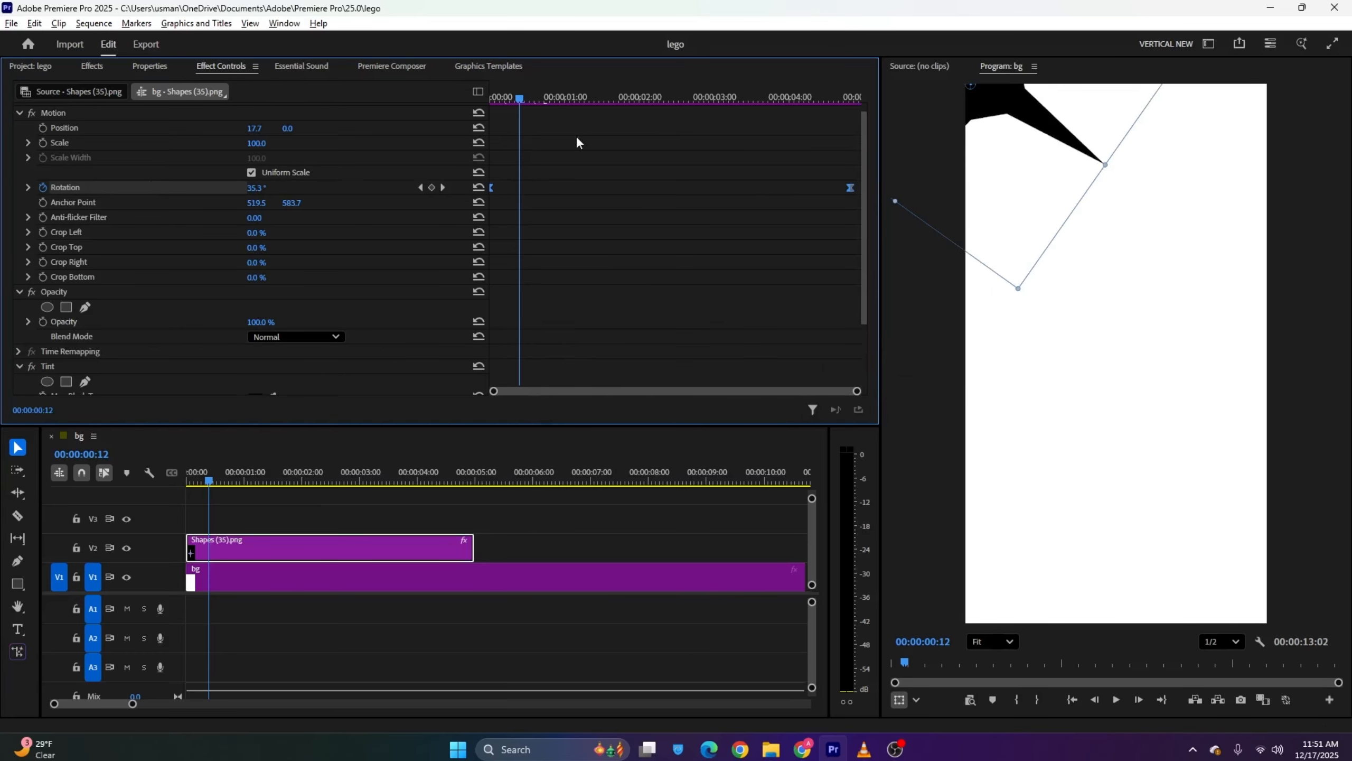
left_click_drag(521, 99, 417, 107)
key("space")
key("space")
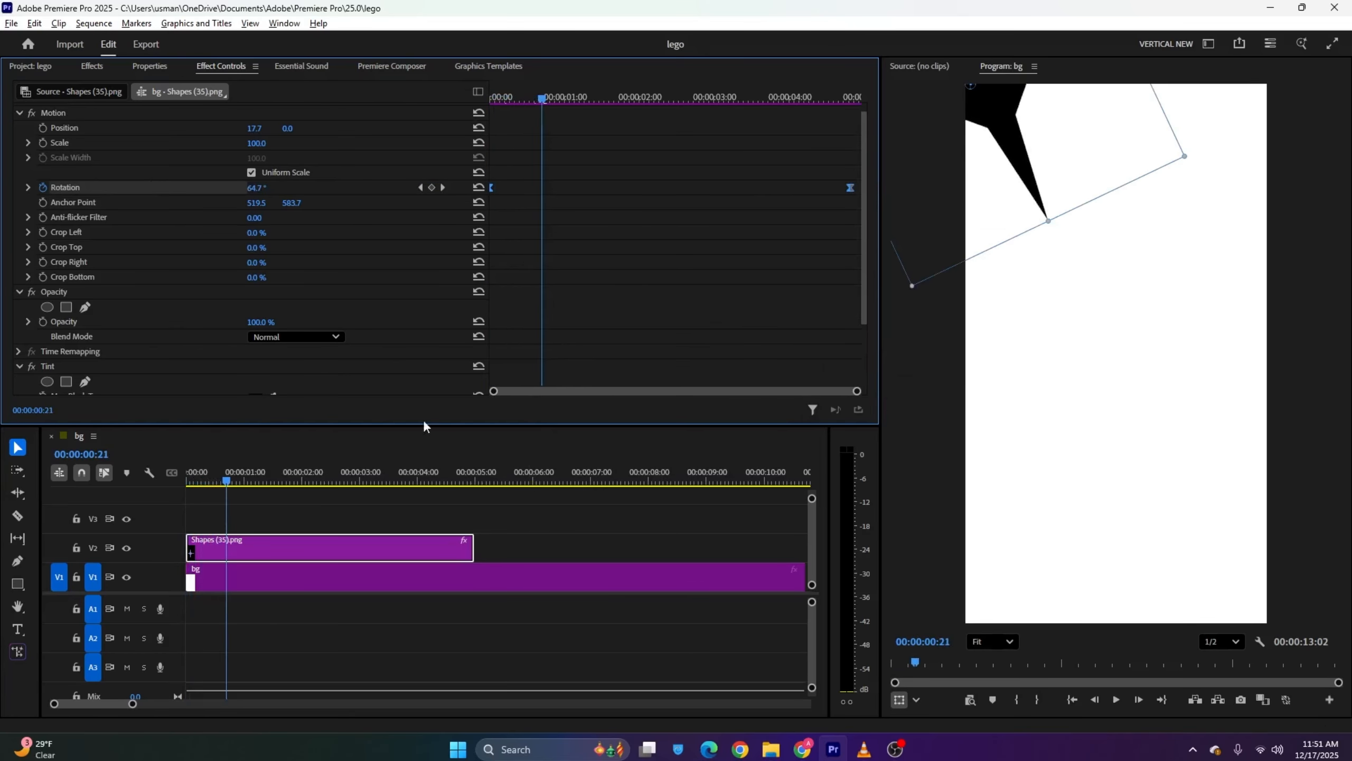
Place the barcode image from the project on V3 above the star, starting at the beginning of the sequence
left_click(45, 64)
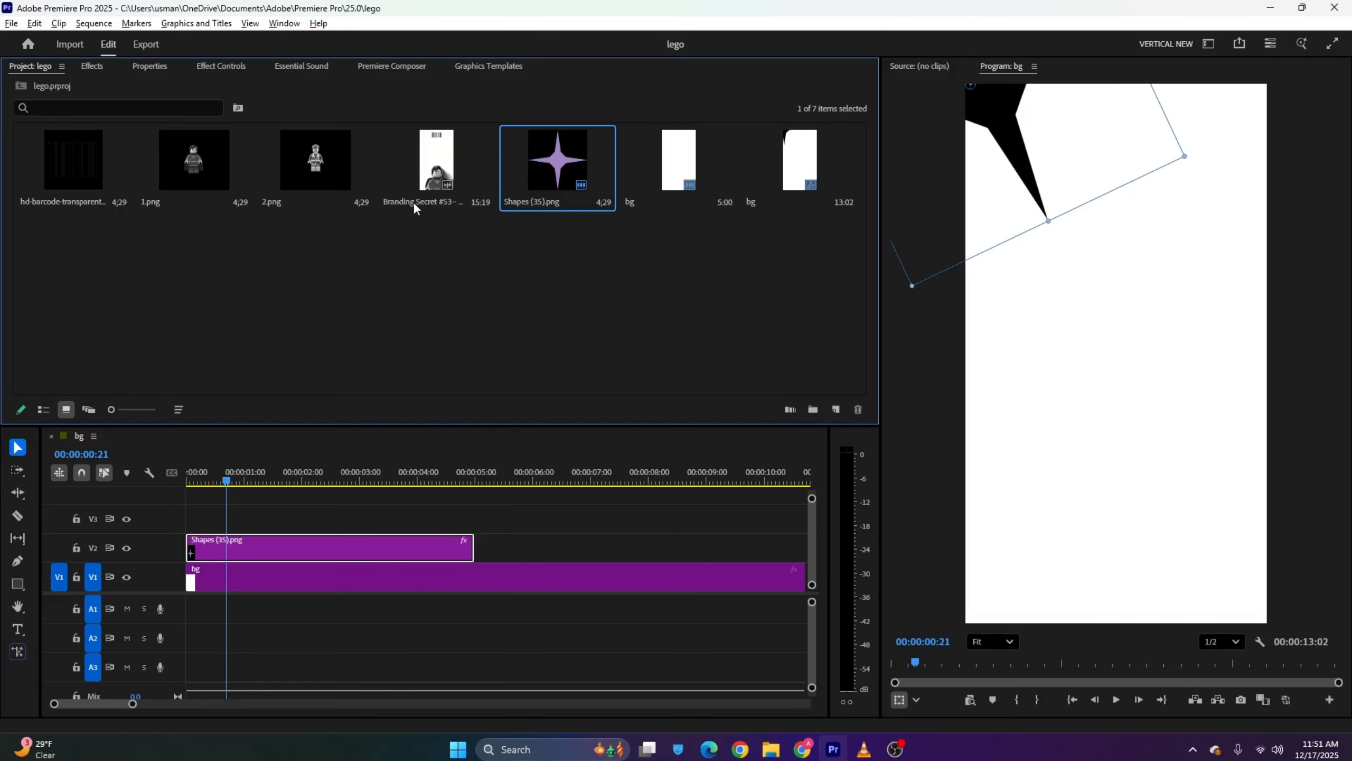
left_click(69, 189)
left_click_drag(193, 398, 195, 518)
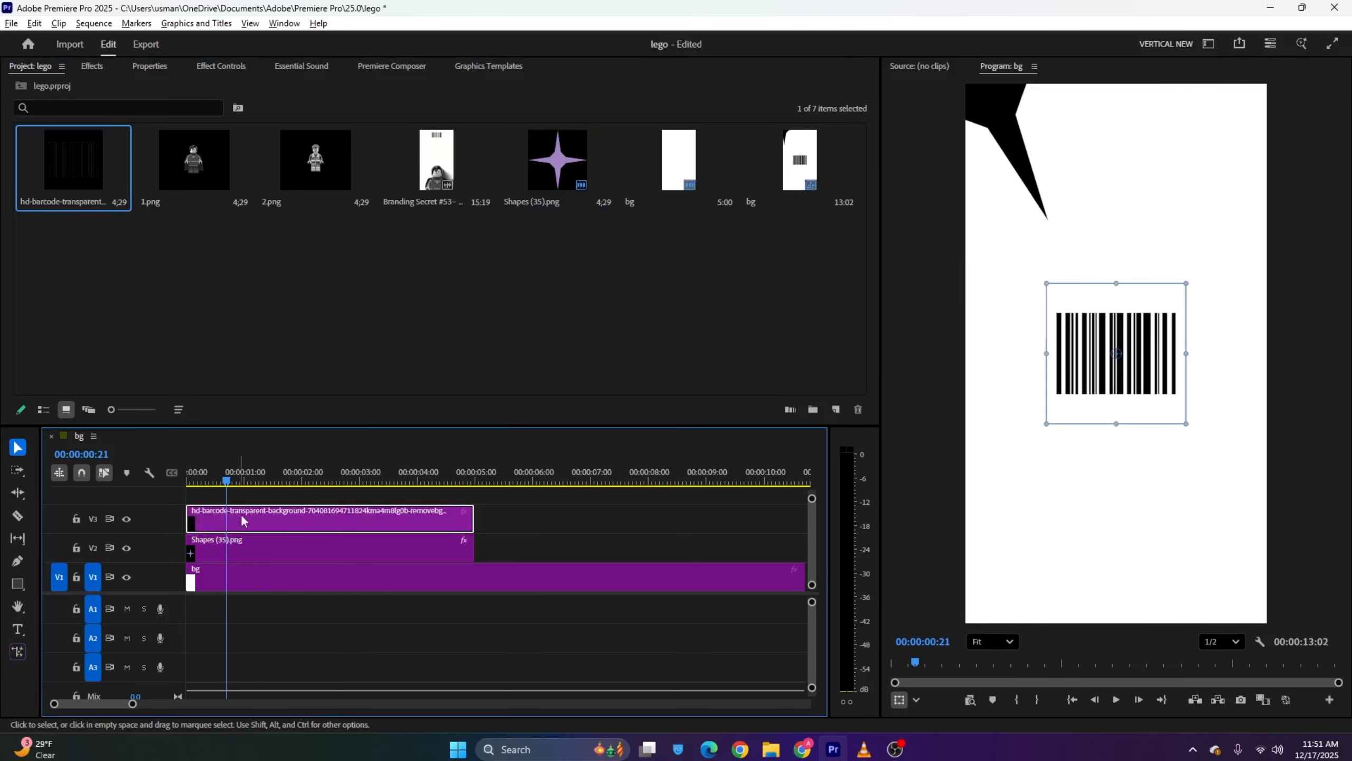
Scale the barcode to 73 and move it to about 540, 341.1, and compare the layout with the reference video in VLC
left_click(221, 67)
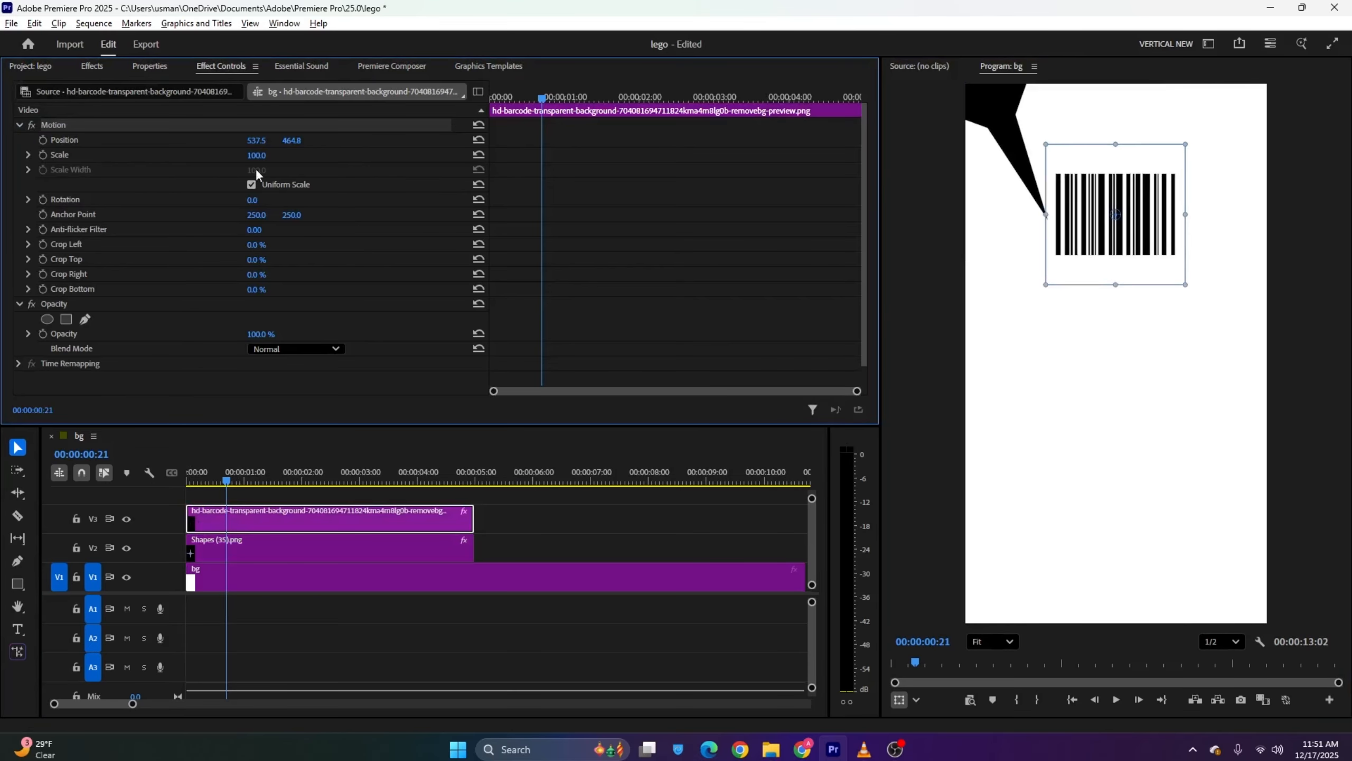
left_click_drag(264, 157, 250, 157)
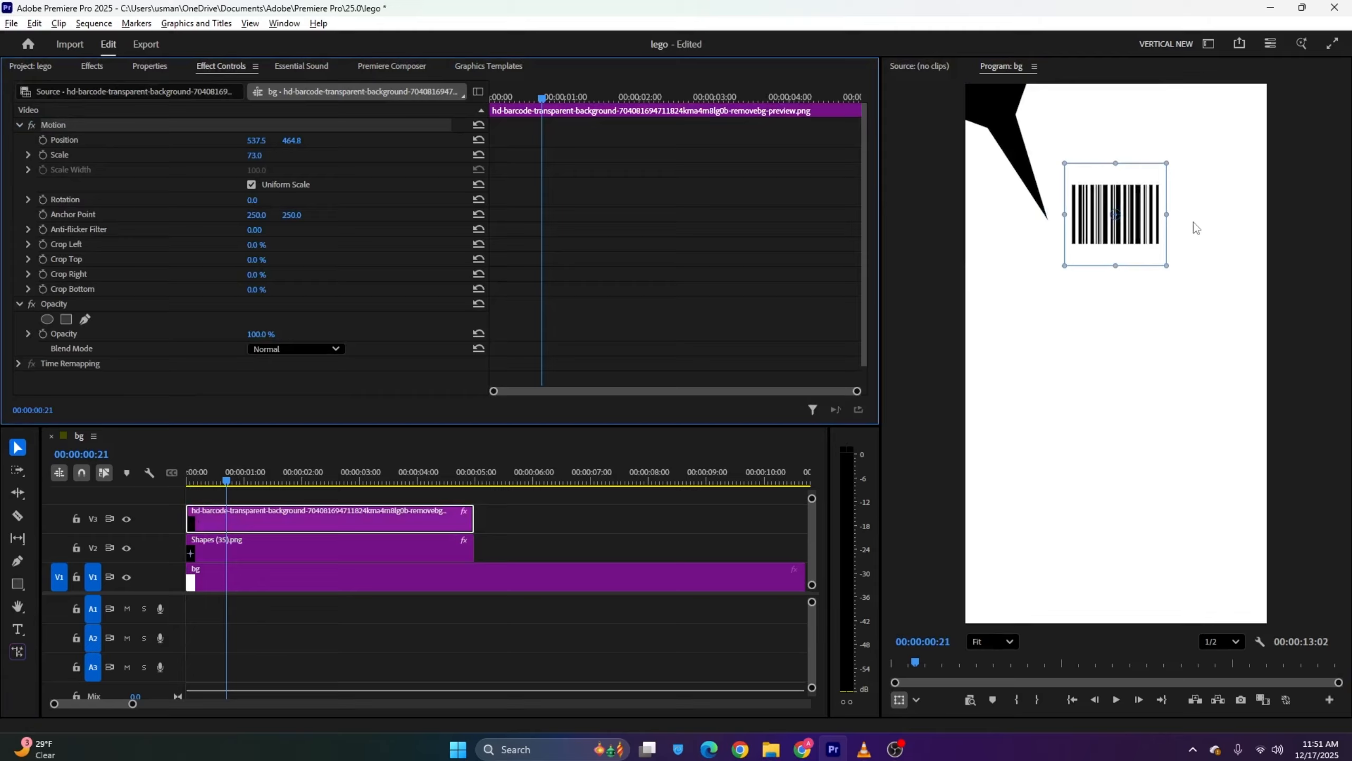
left_click_drag(1126, 237, 1127, 207)
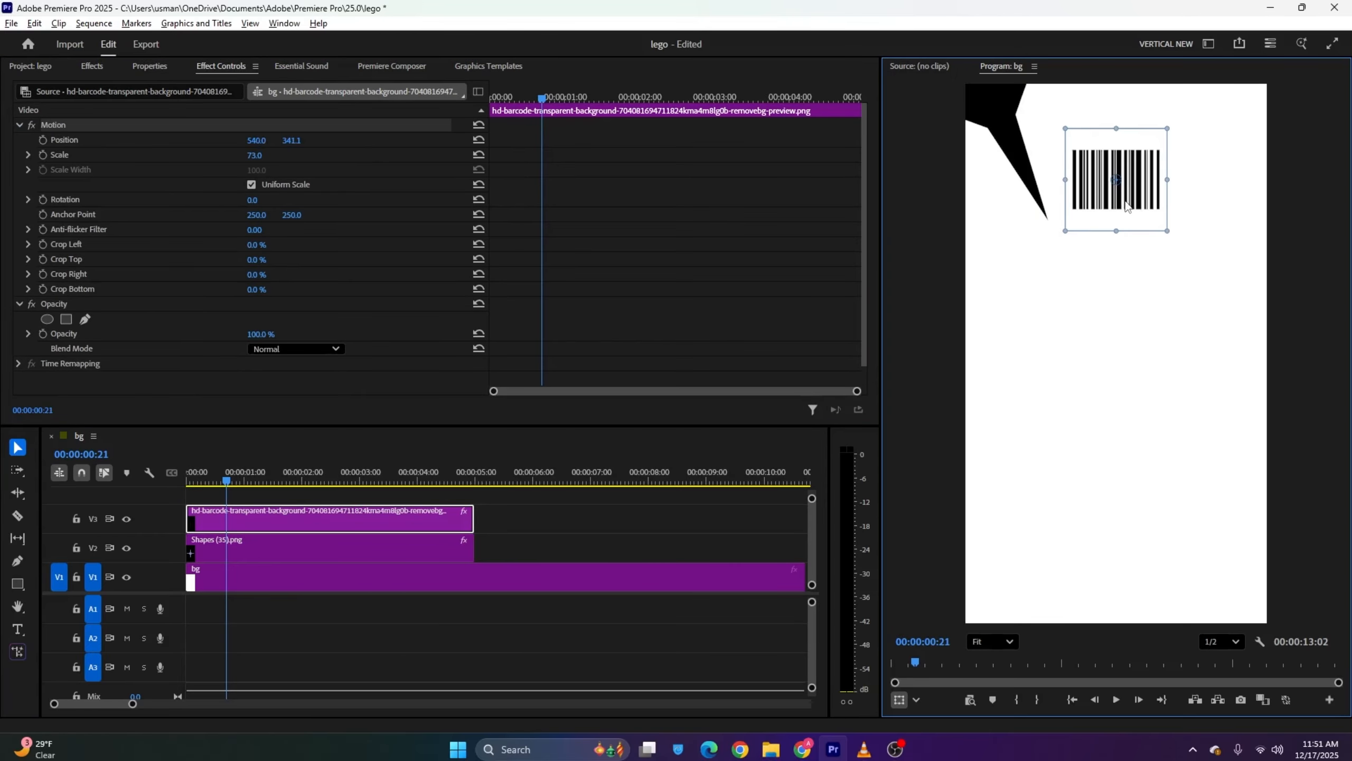
key("alt+Tab")
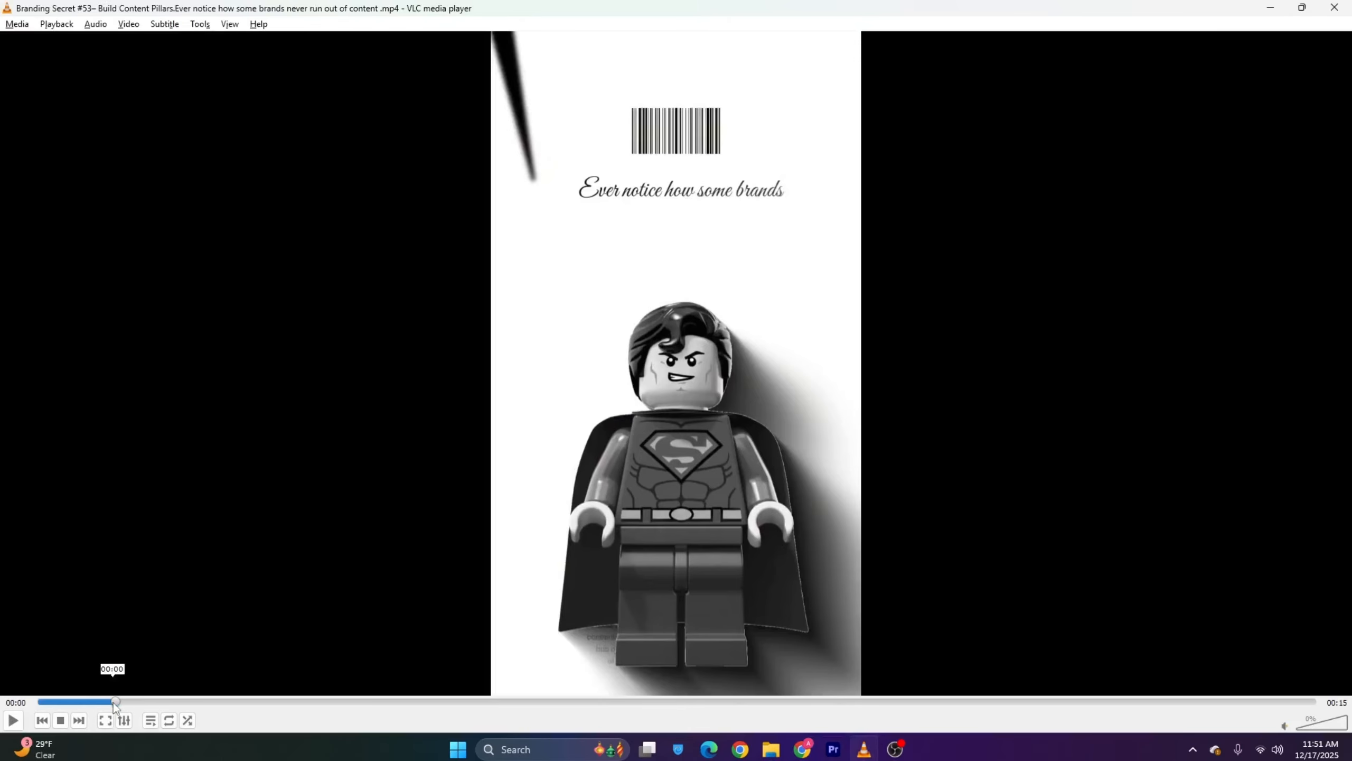
left_click_drag(113, 702, 155, 701)
key("alt+Tab")
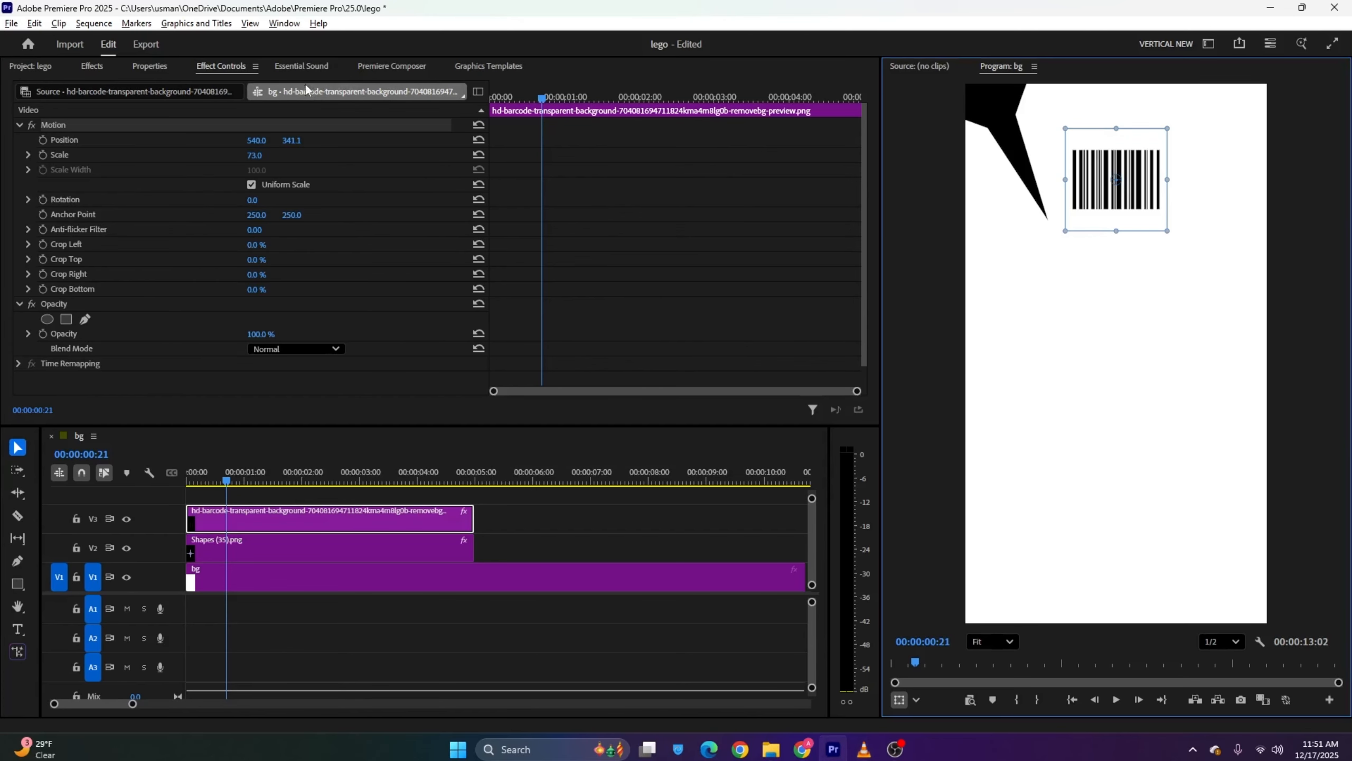
Add Premiere Composer's Fade Characters Together text preset on the track above the barcode, starting at the beginning of the sequence
left_click(383, 66)
left_click(20, 130)
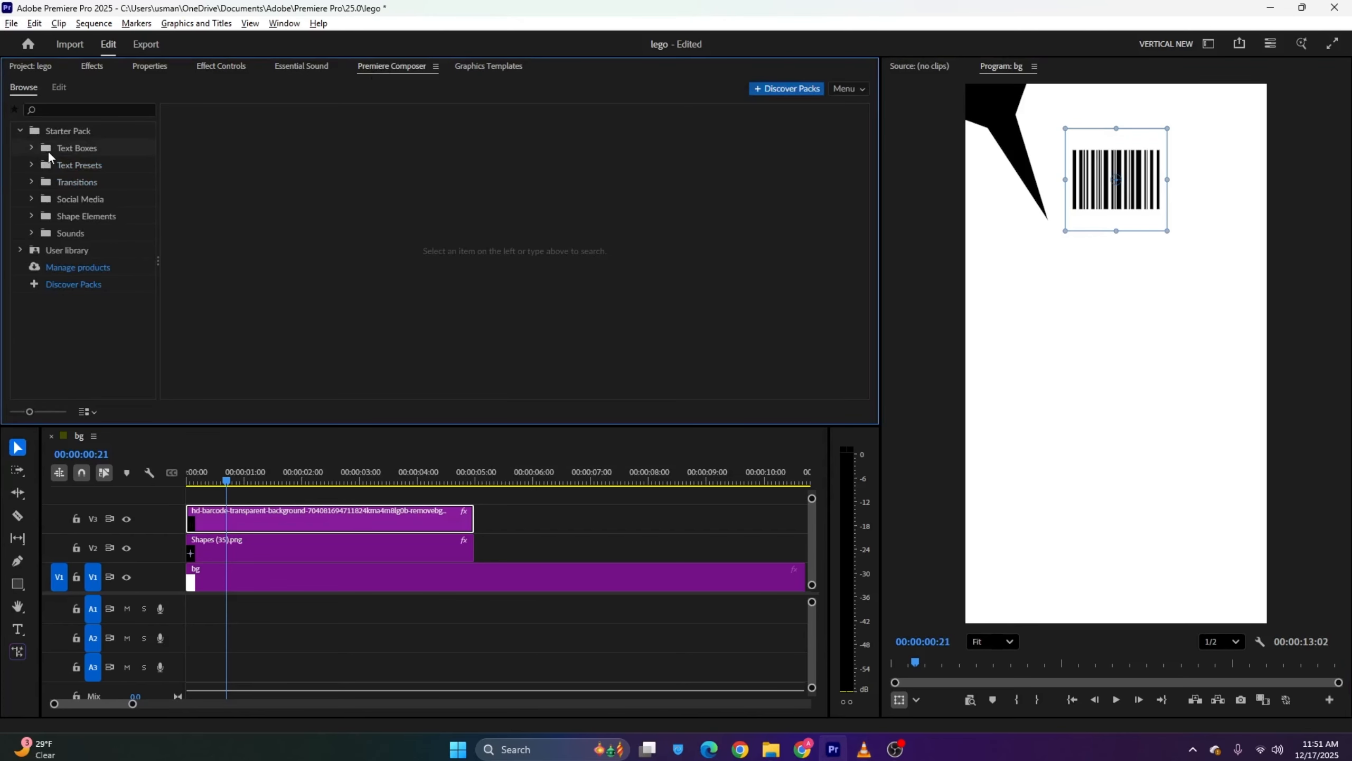
left_click(66, 163)
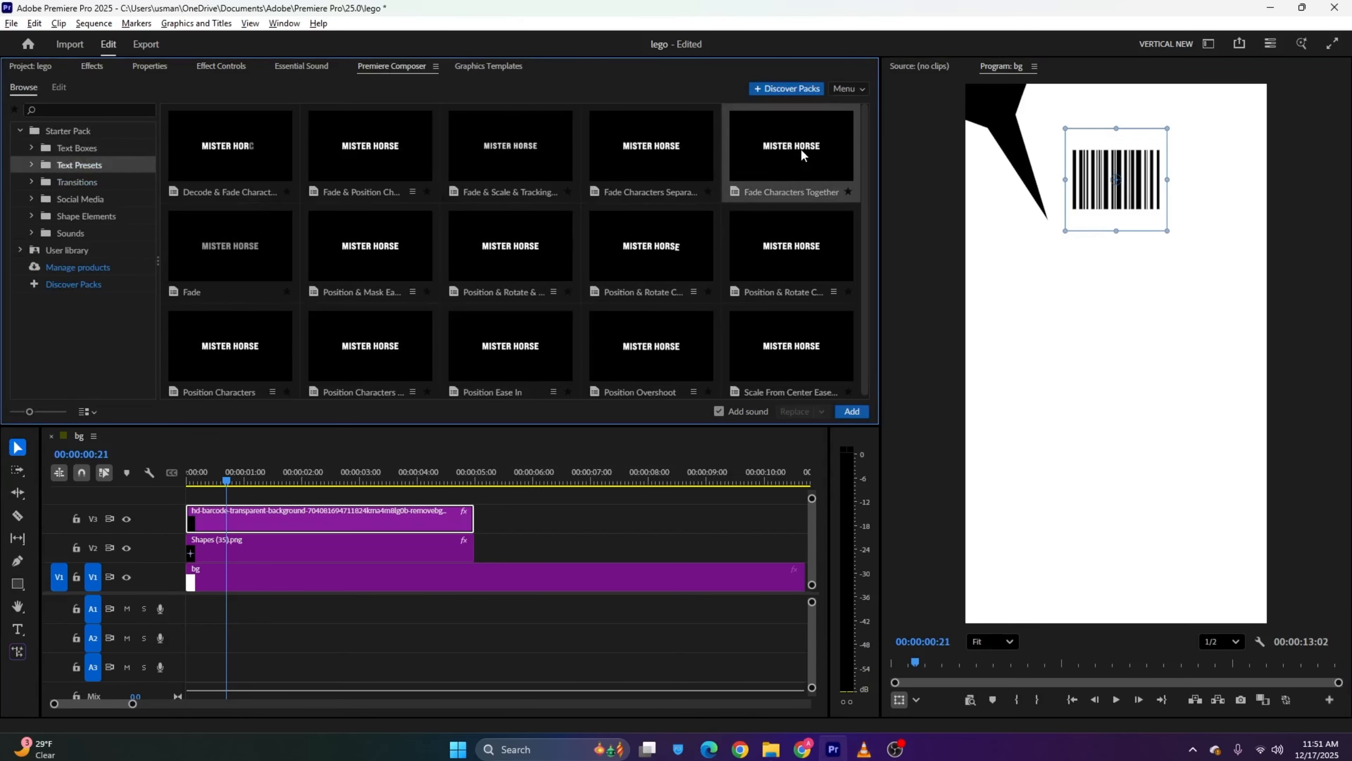
left_click_drag(803, 149, 244, 473)
scroll(169, 208, "down", 3)
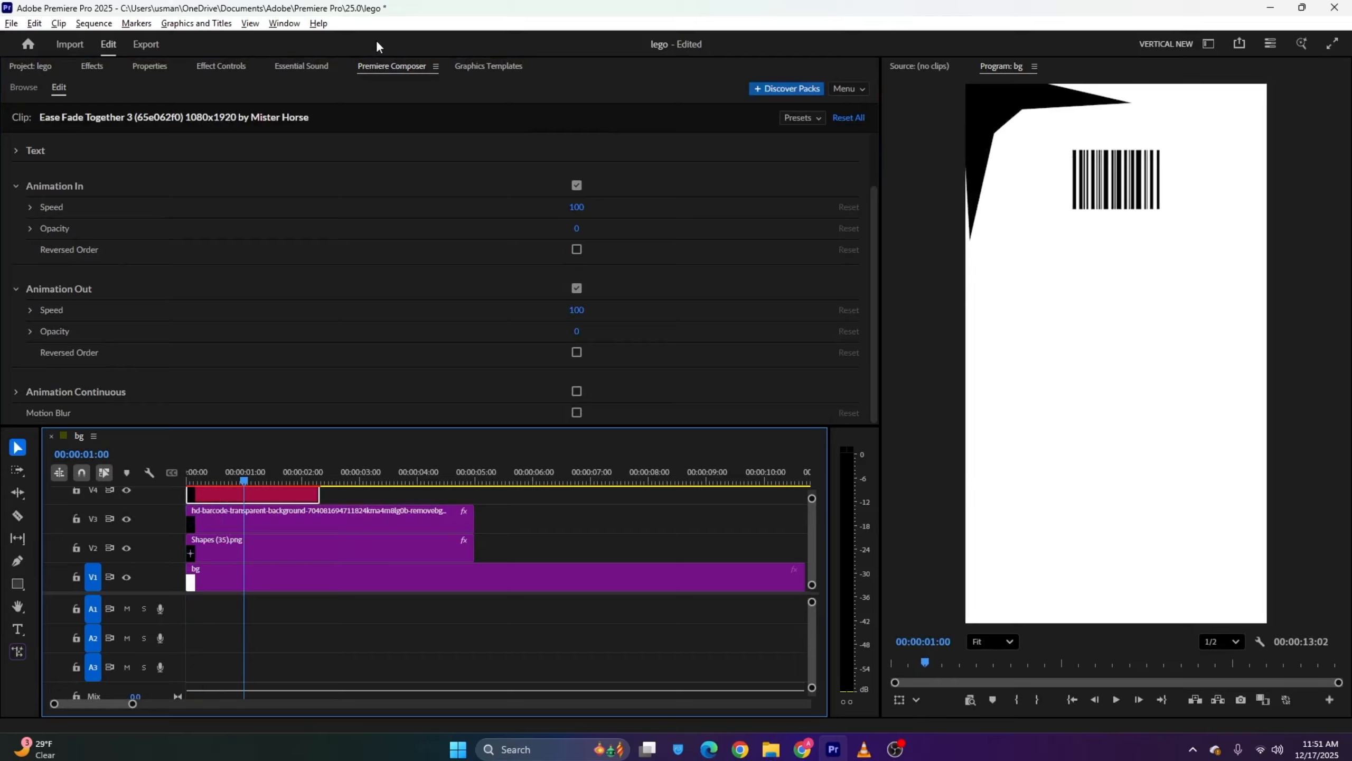
Change the title's text fill color to black, 000000
left_click(150, 67)
scroll(278, 296, "down", 10)
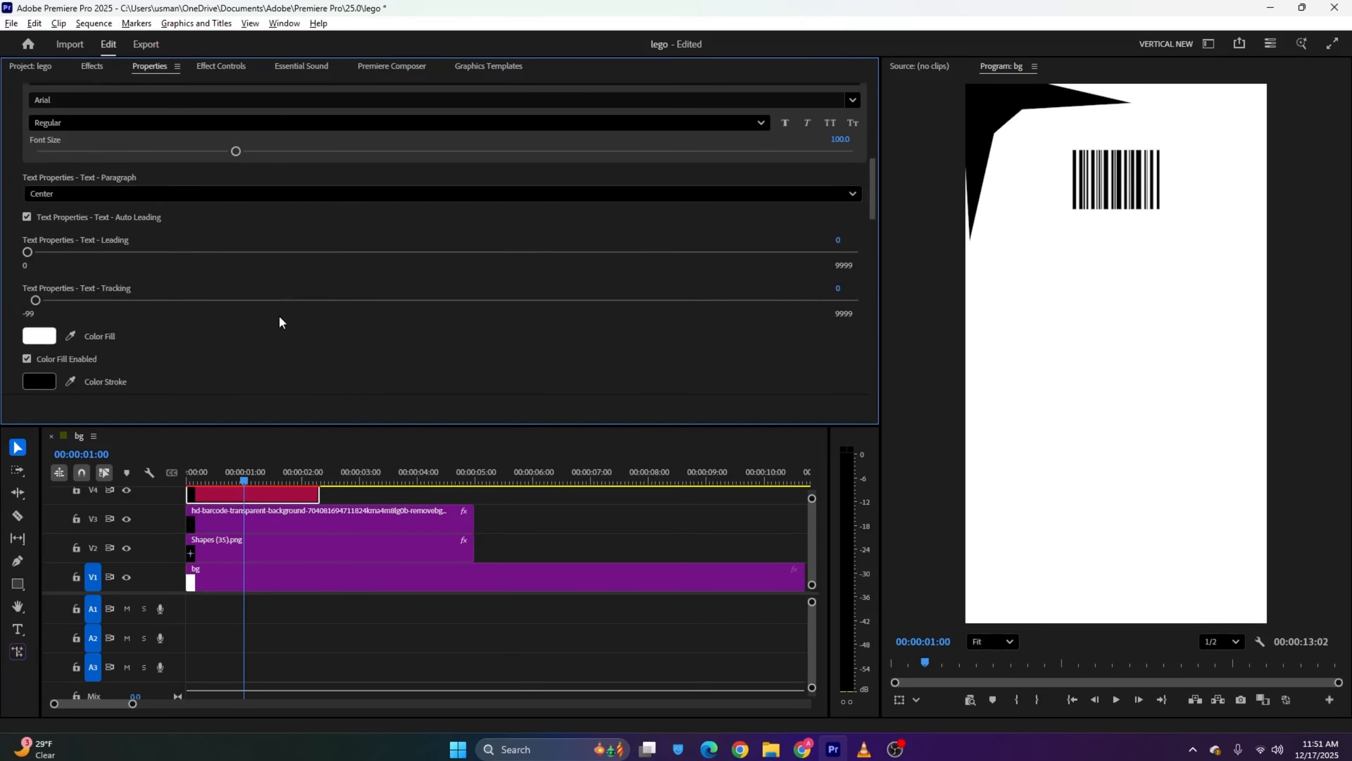
left_click(50, 249)
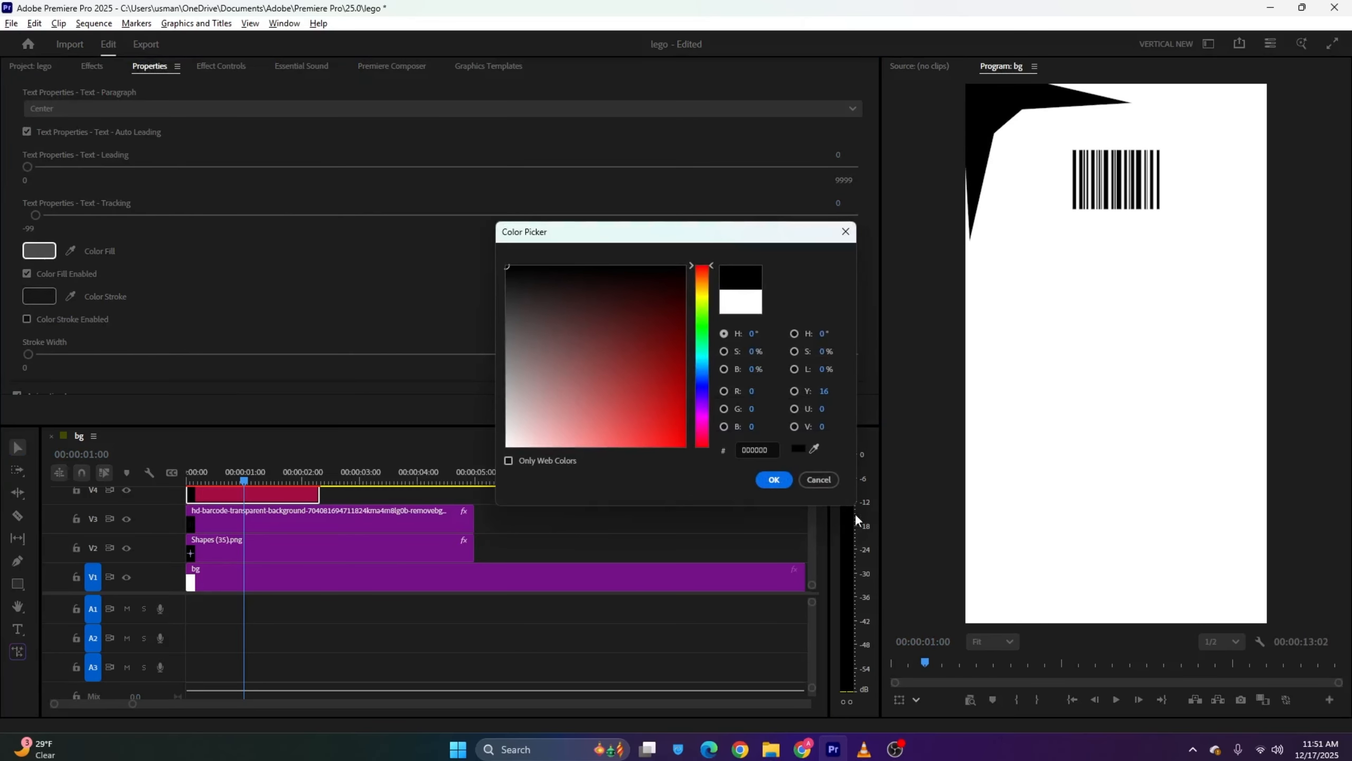
left_click(774, 480)
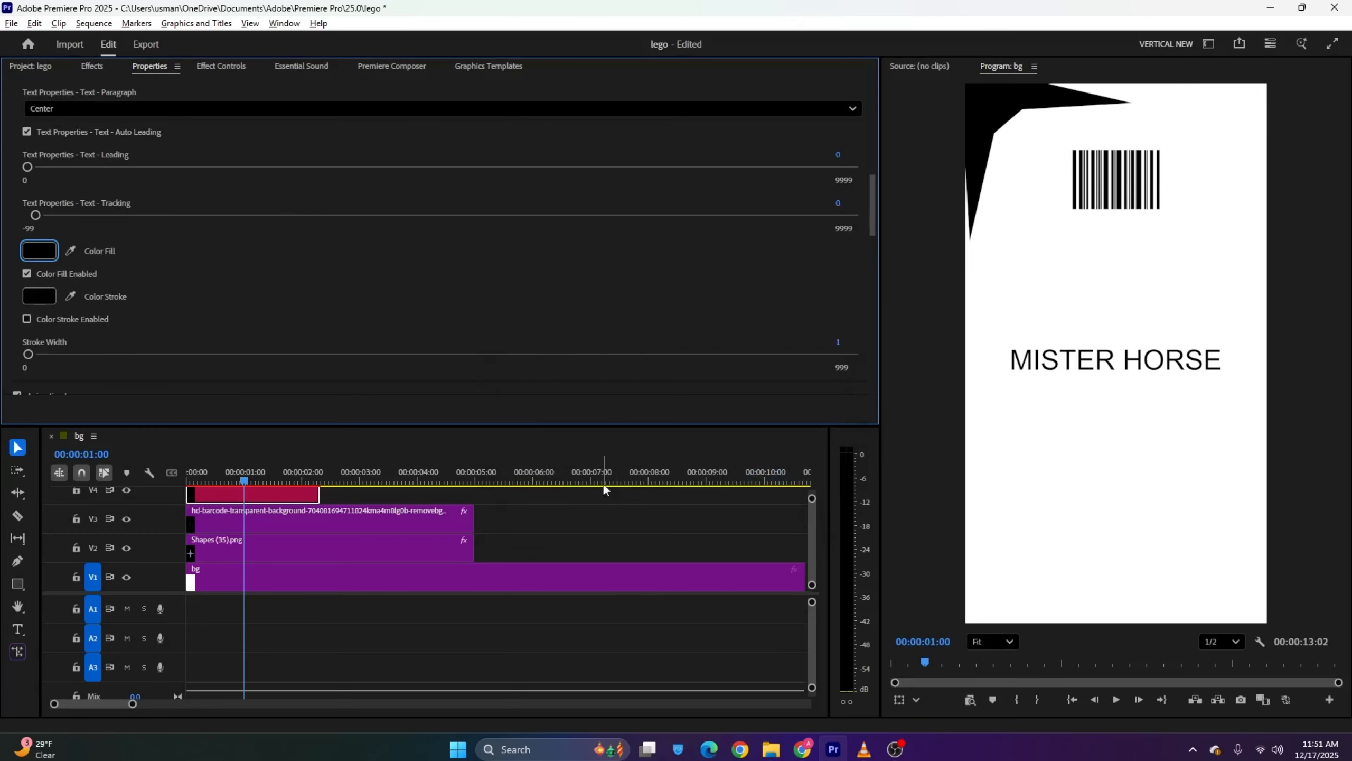
Check the caption wording in the reference video in VLC and replace the title text with "ever notice how some brands"
left_click(864, 749)
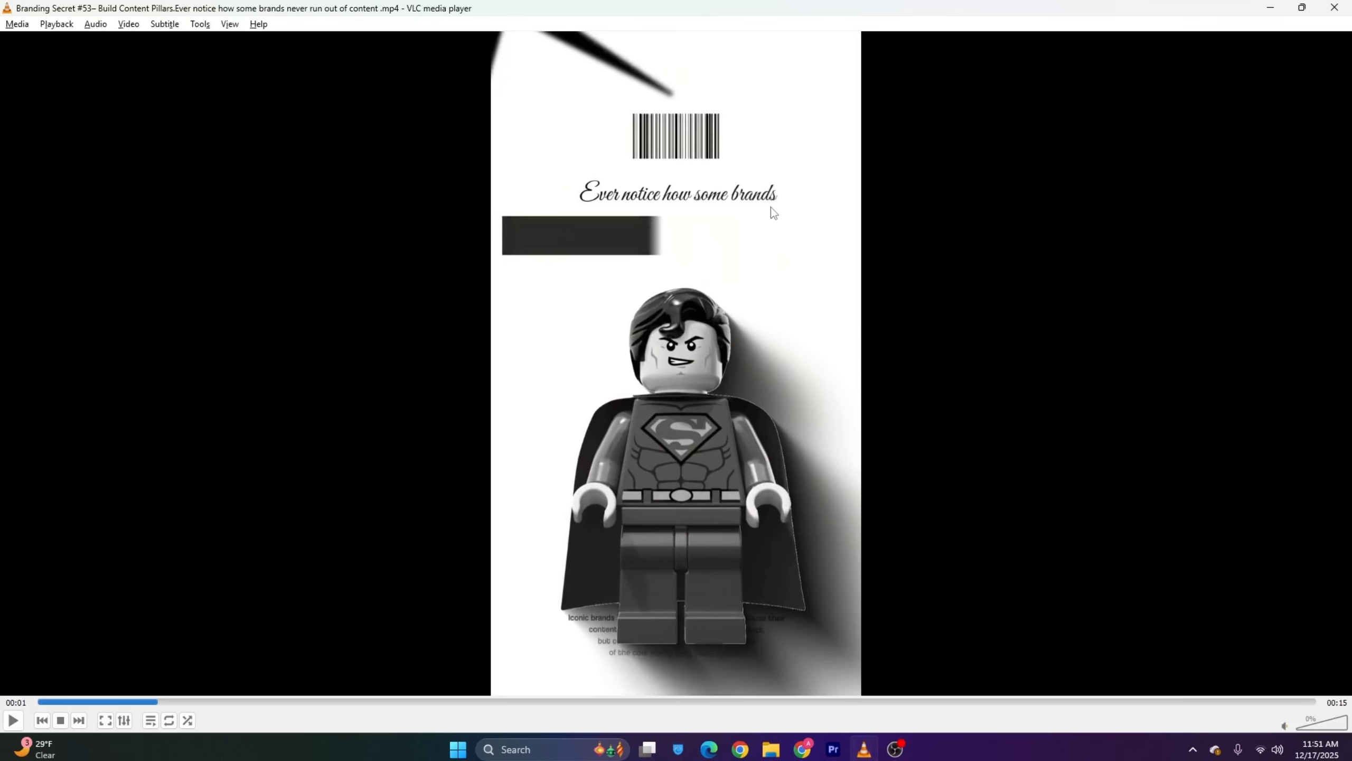
key("alt+Tab")
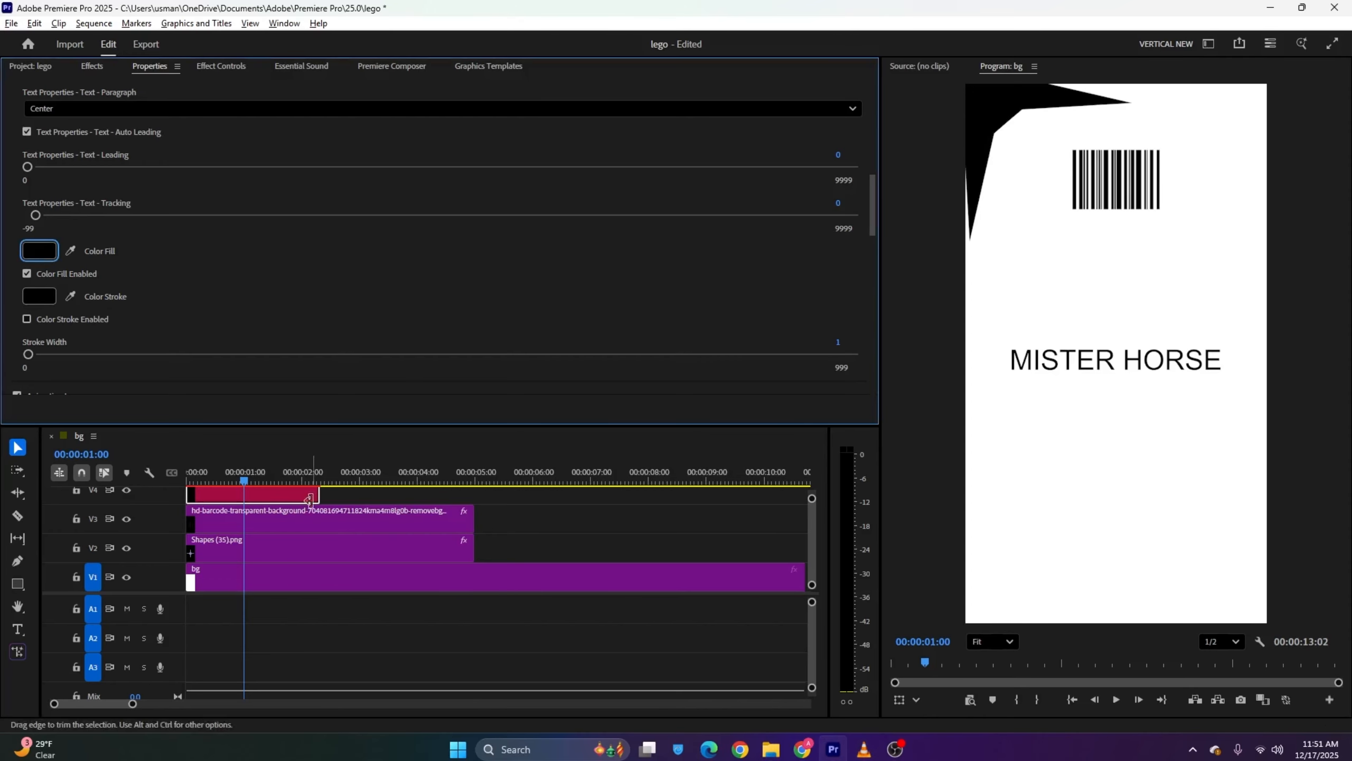
scroll(165, 268, "up", 3)
triple_click(145, 153)
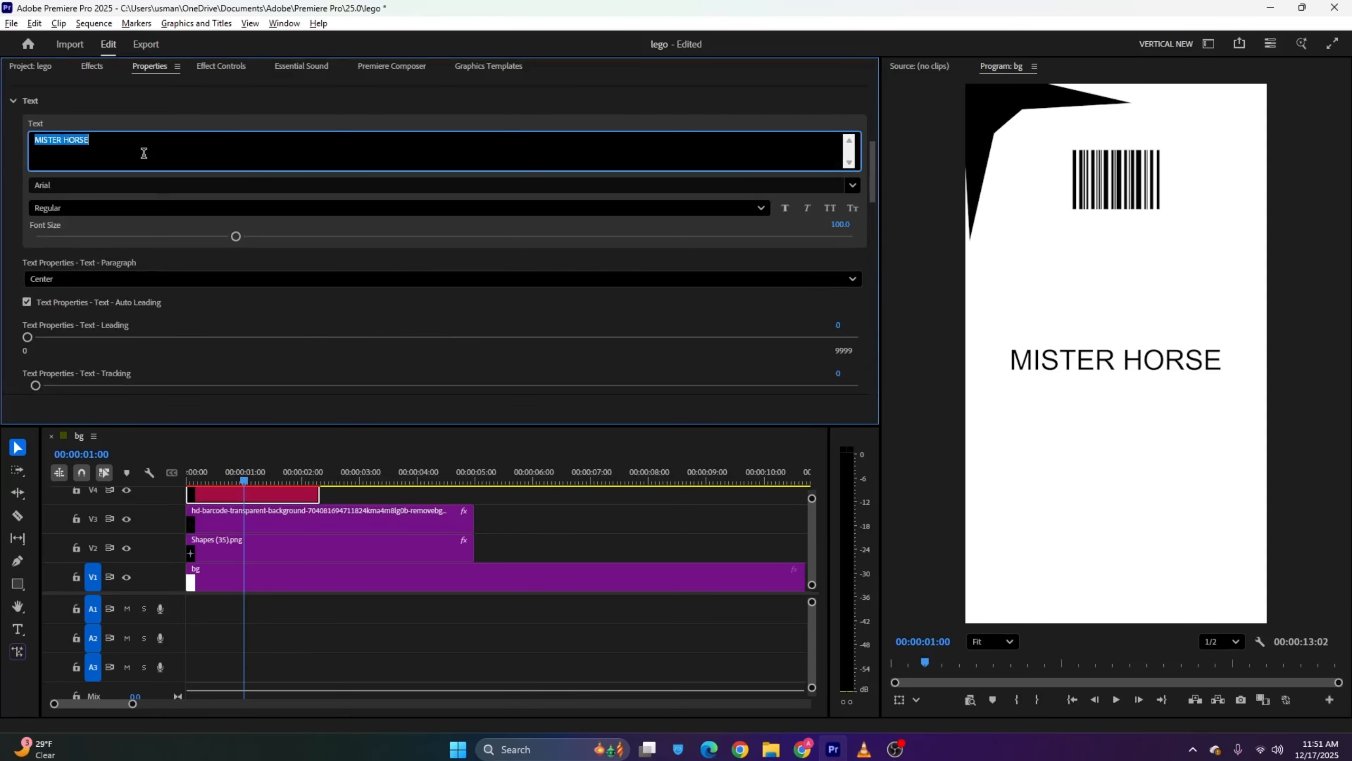
type("ever notice how some brands")
Set the title's font to Blacksword and capitalize its first letter so it reads "Ever notice how some brands"
left_click(101, 186)
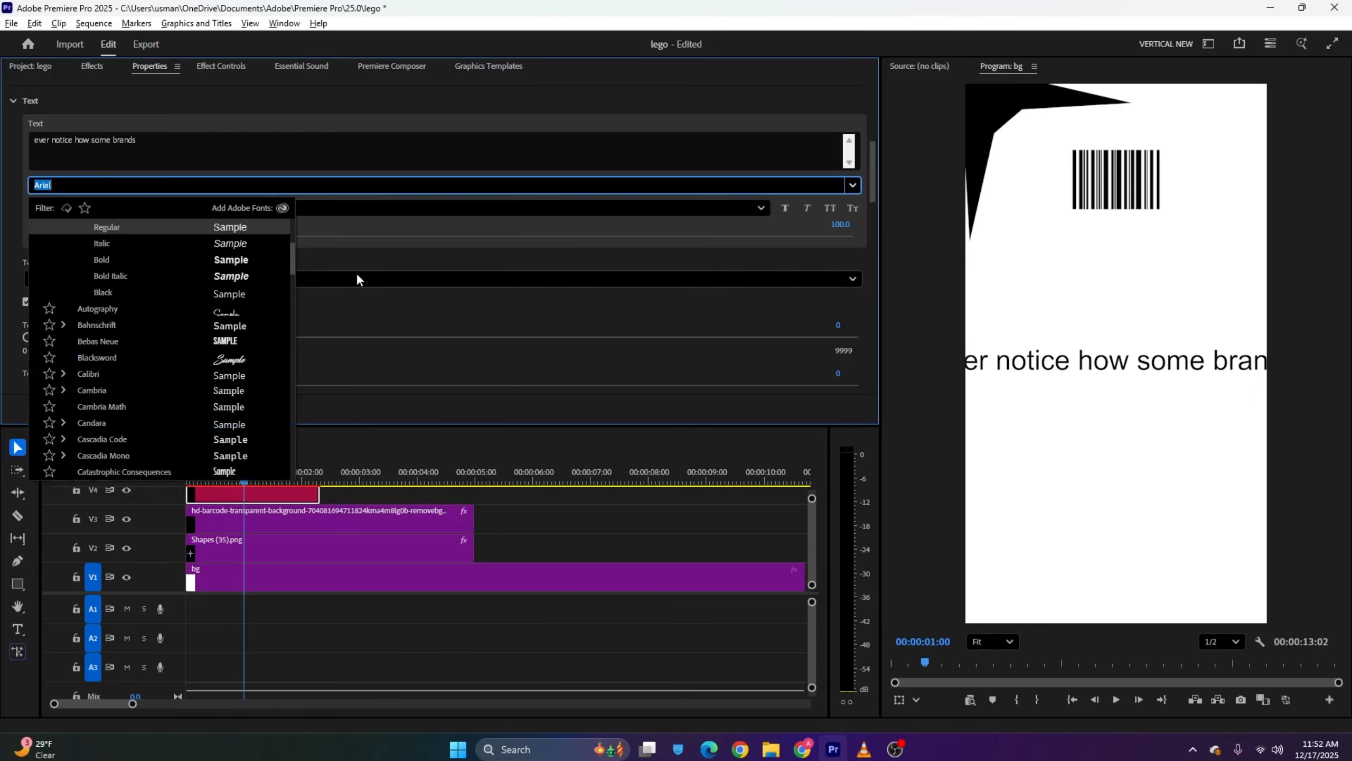
left_click_drag(294, 265, 296, 209)
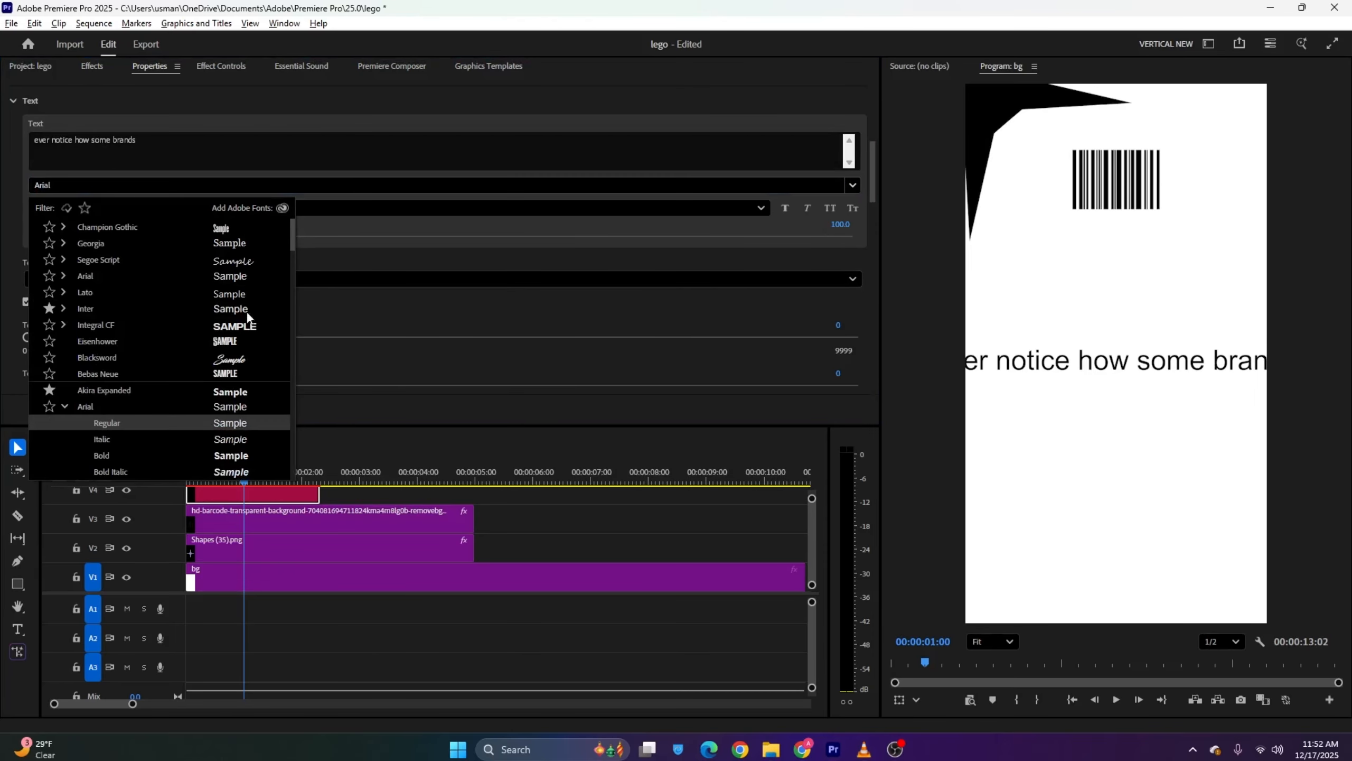
left_click(243, 362)
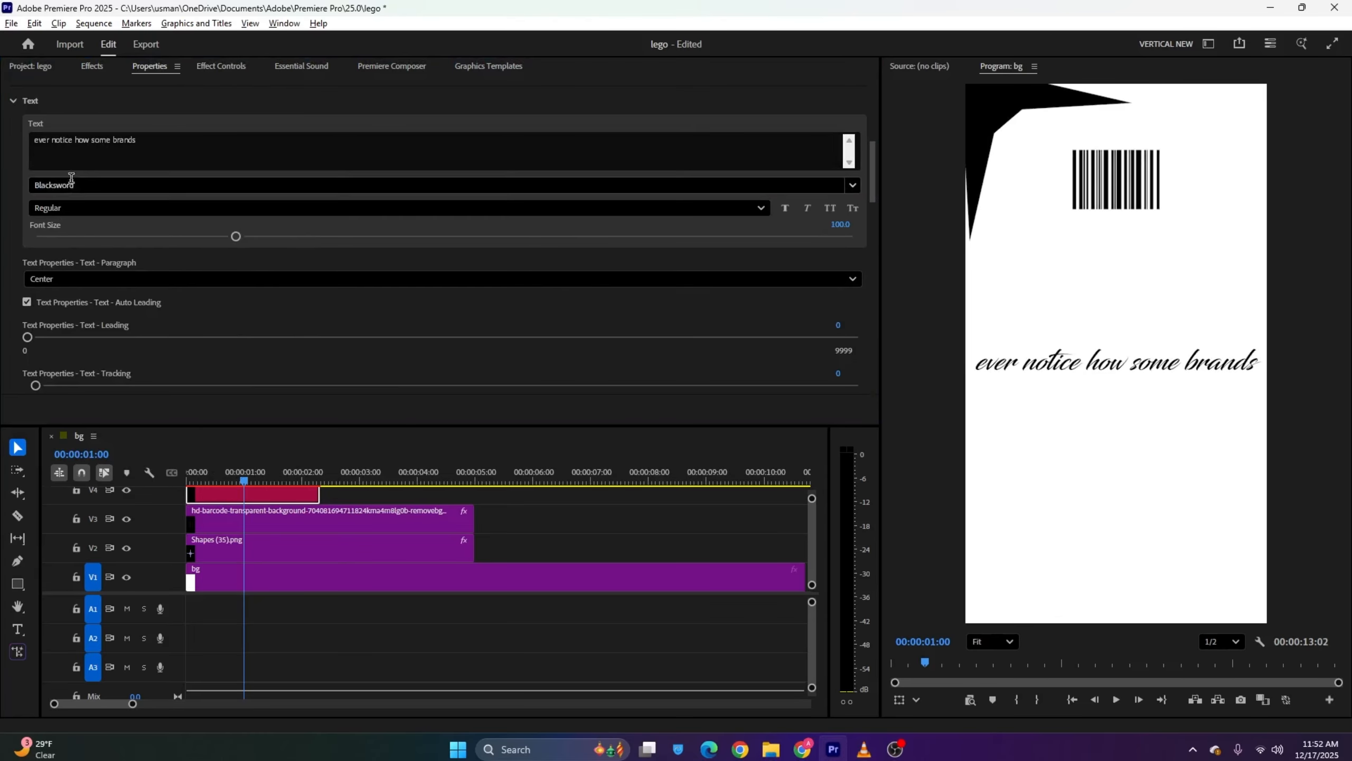
left_click(48, 156)
key("BackSpace")
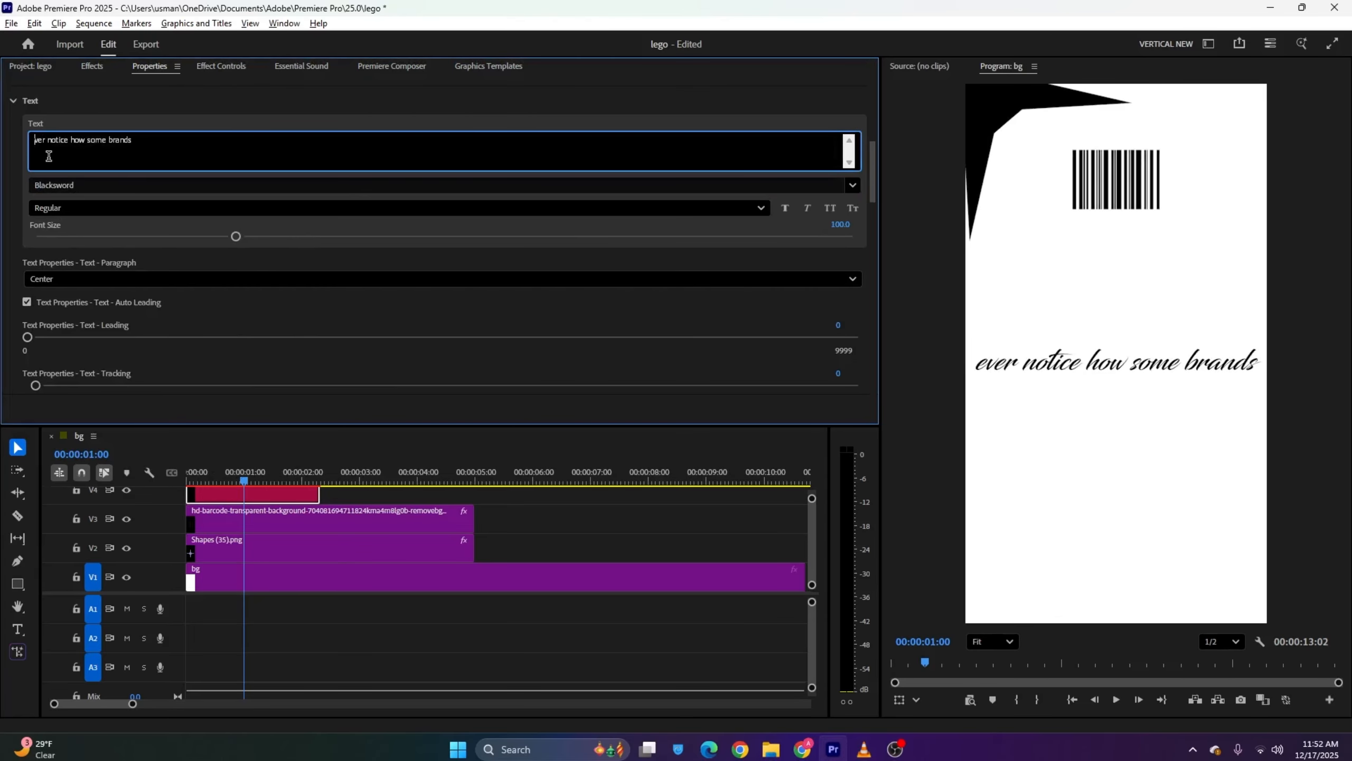
type("E")
left_click(121, 123)
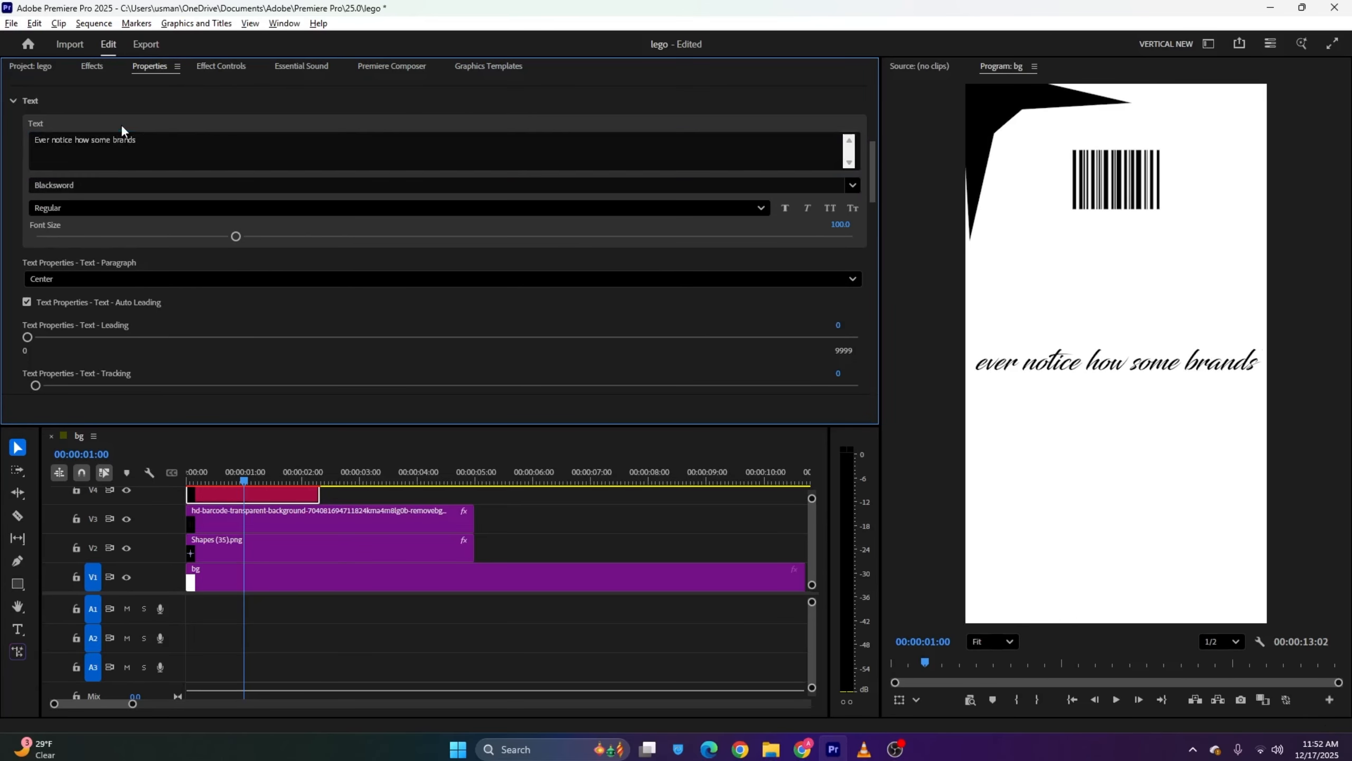
left_click(1105, 371)
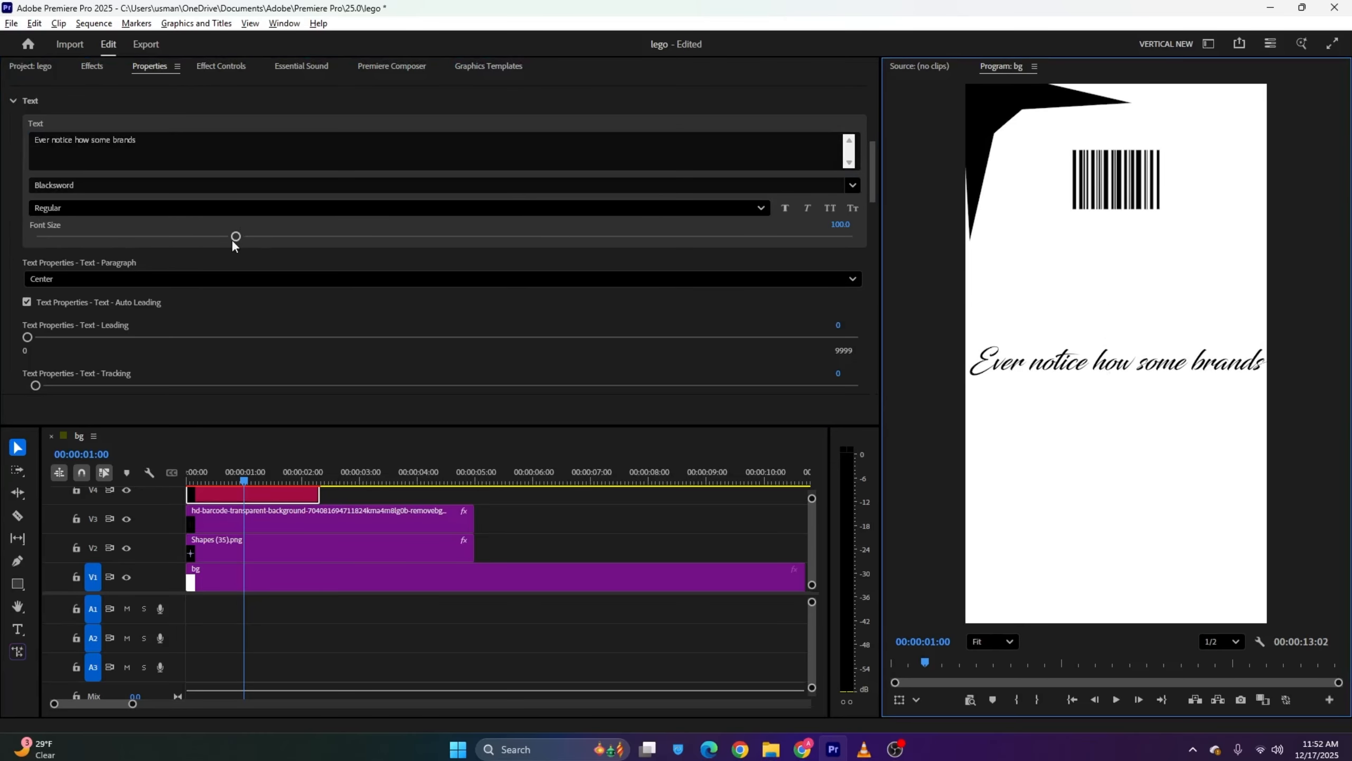
Reduce the title's font size to about 77.3, raise it below the barcode at 540, 553, and preview the animation
left_click_drag(232, 239, 186, 239)
left_click(228, 65)
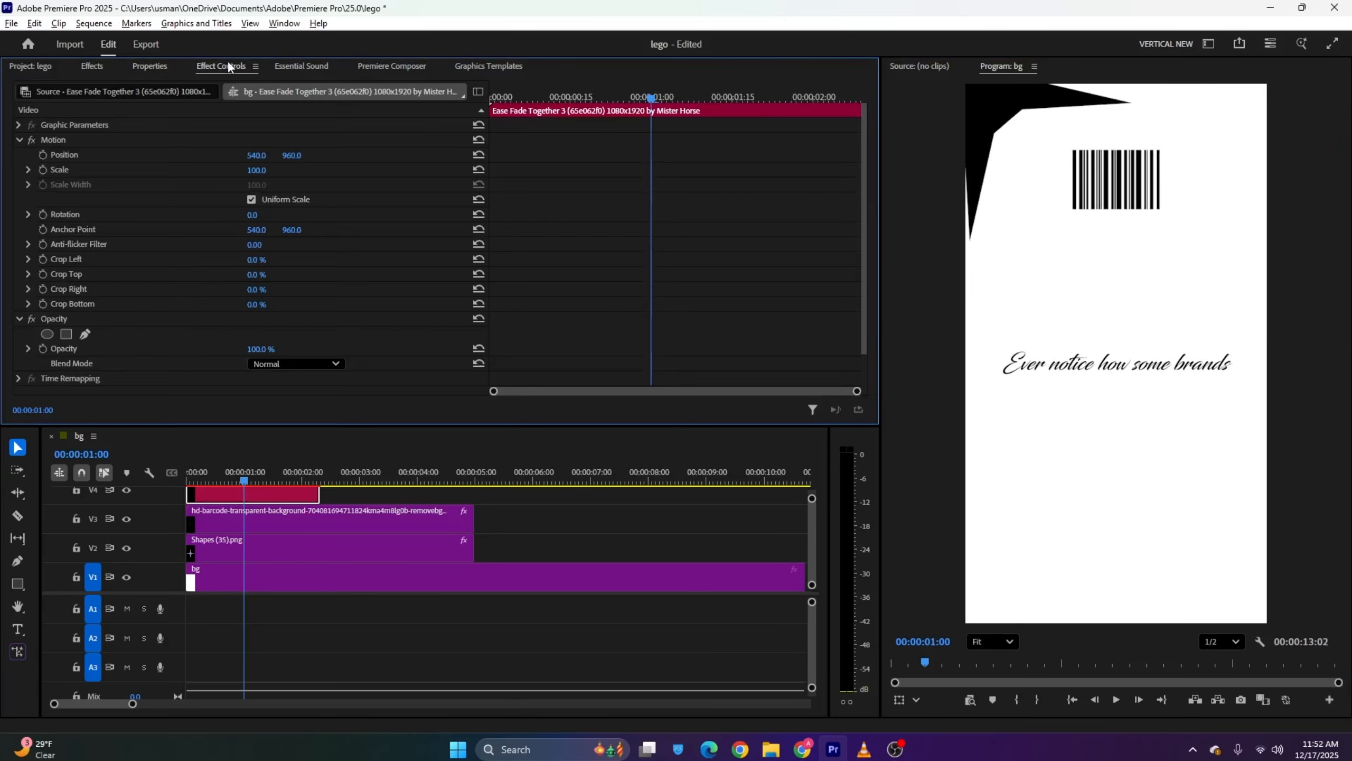
left_click_drag(290, 164, 311, 133)
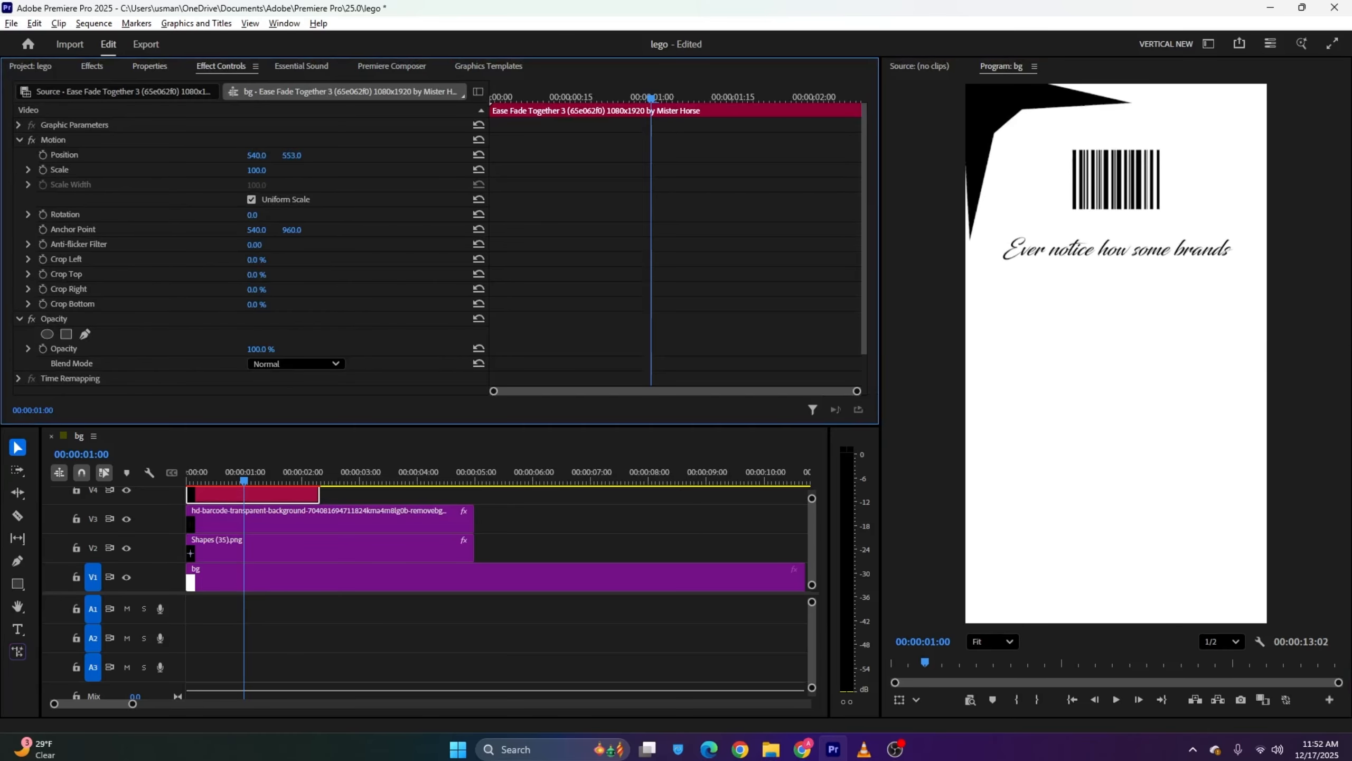
key("space")
key("space")
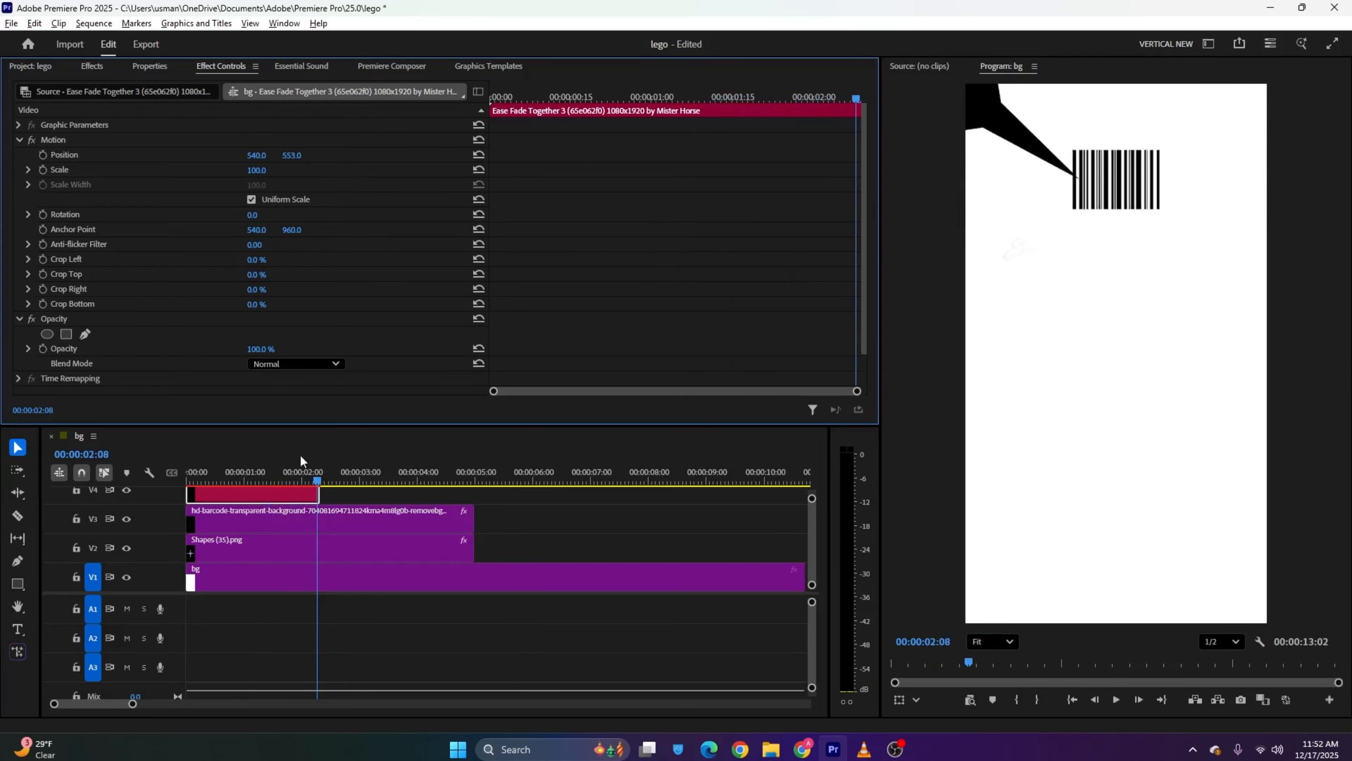
Turn off the title's Animation Out and preview it from the start of the sequence
left_click(371, 66)
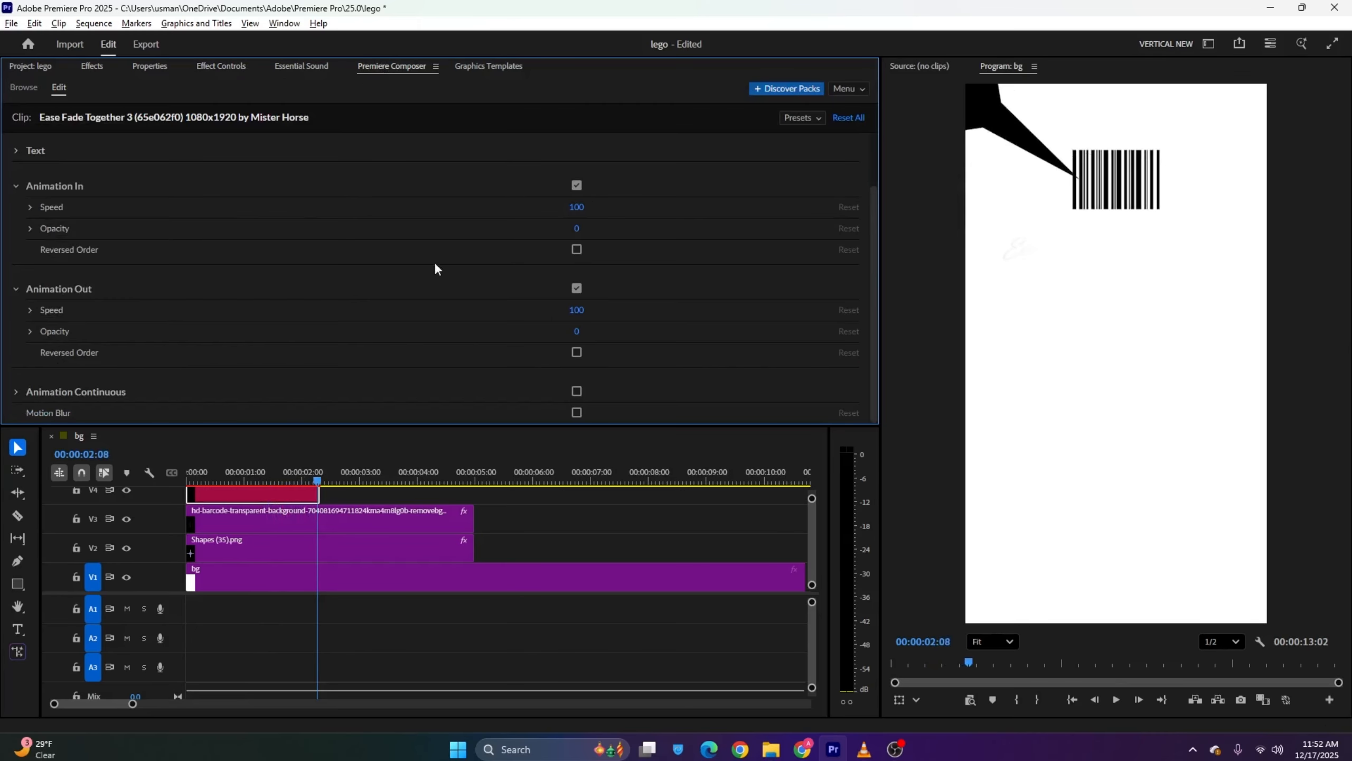
left_click(577, 288)
left_click(237, 461)
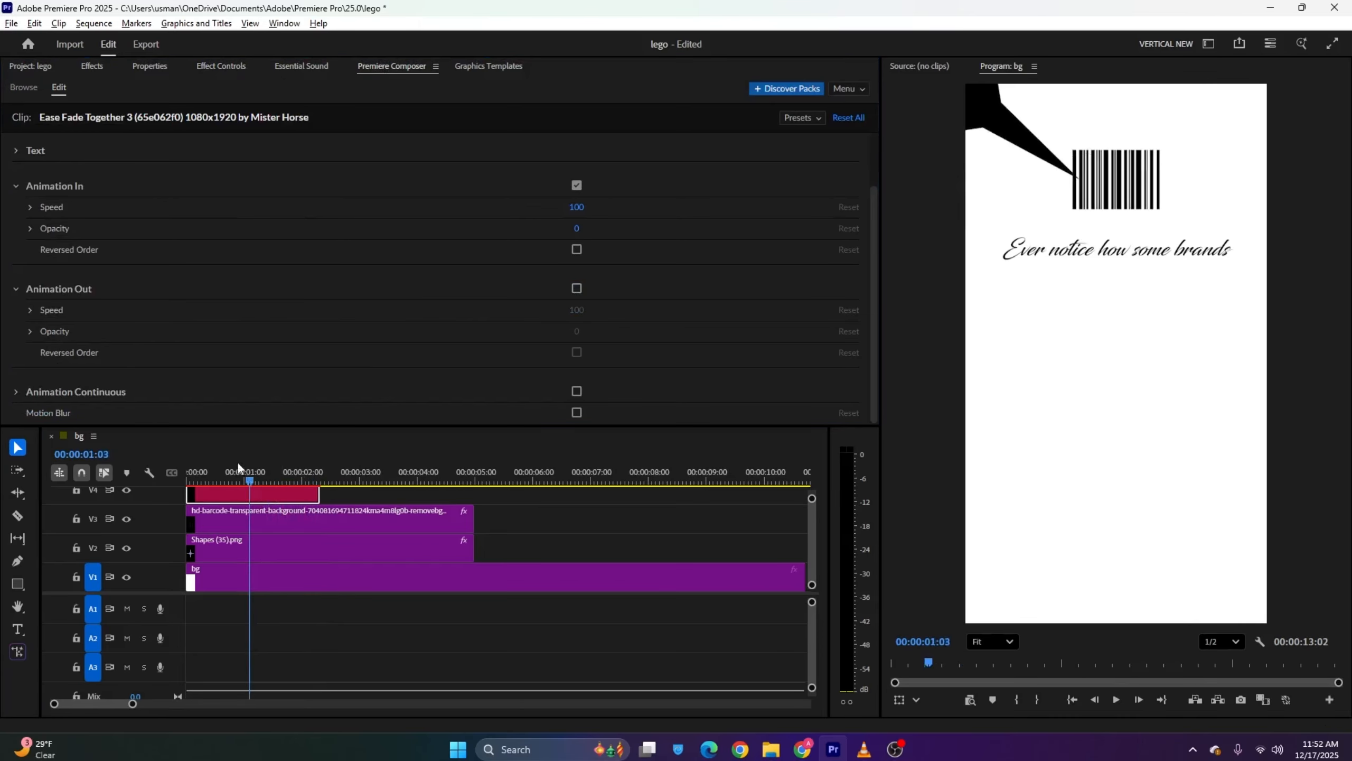
key("Home")
key("space")
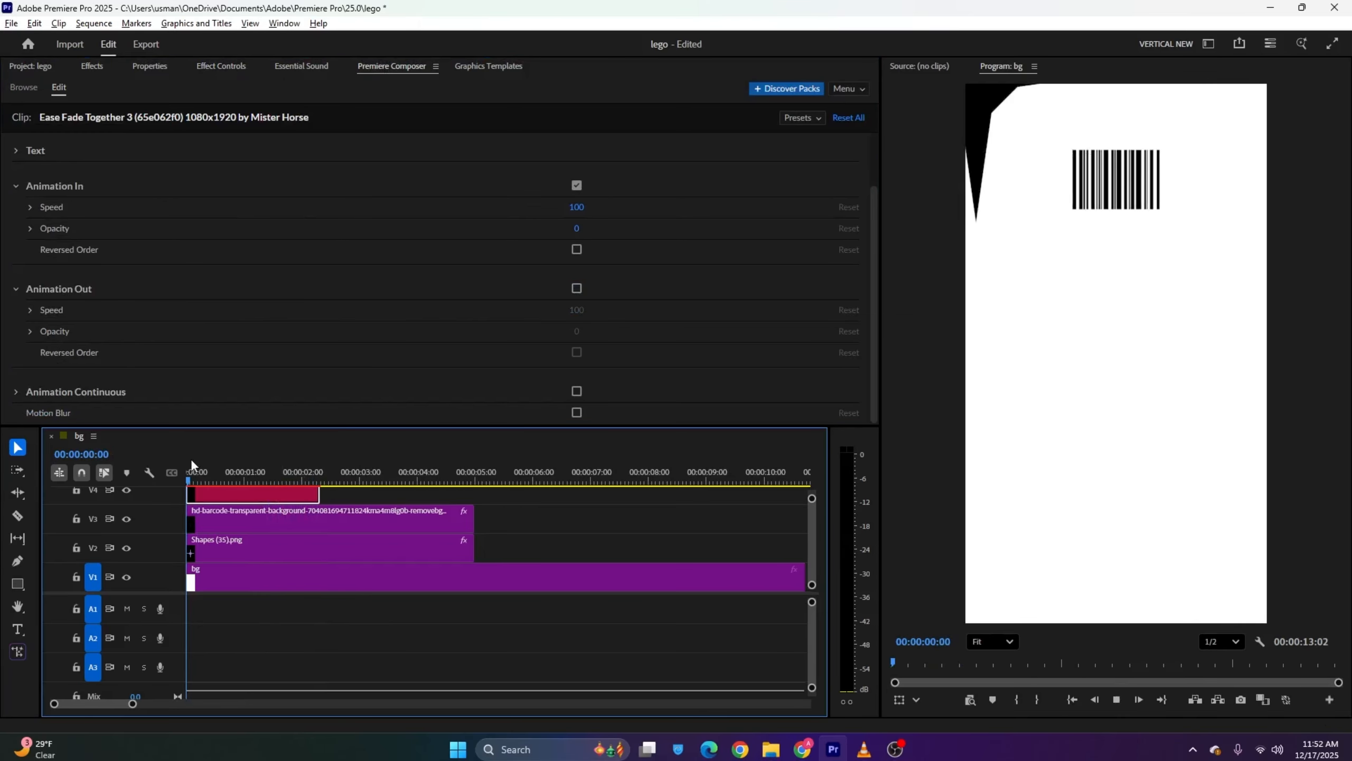
key("space")
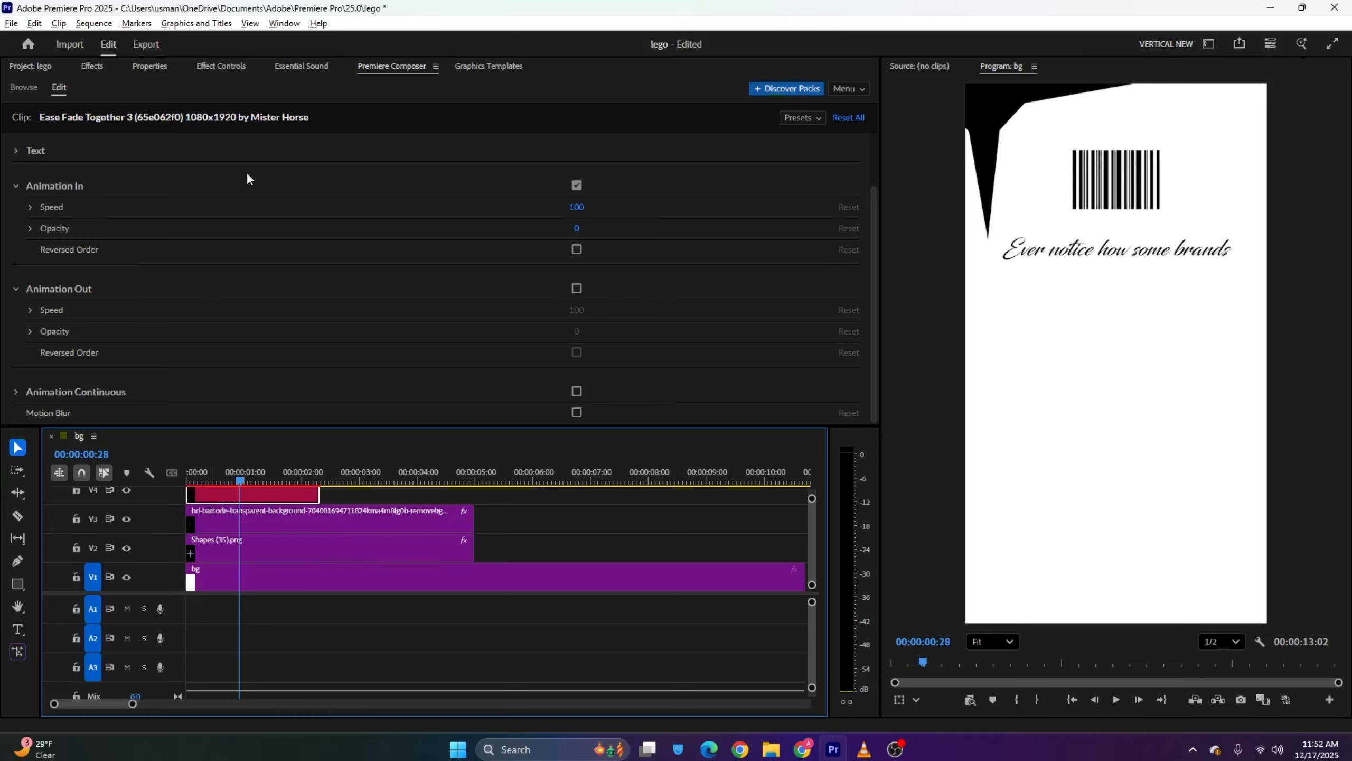
Duplicate the title clip onto V5, directly above the original and starting at the same time
left_click(24, 86)
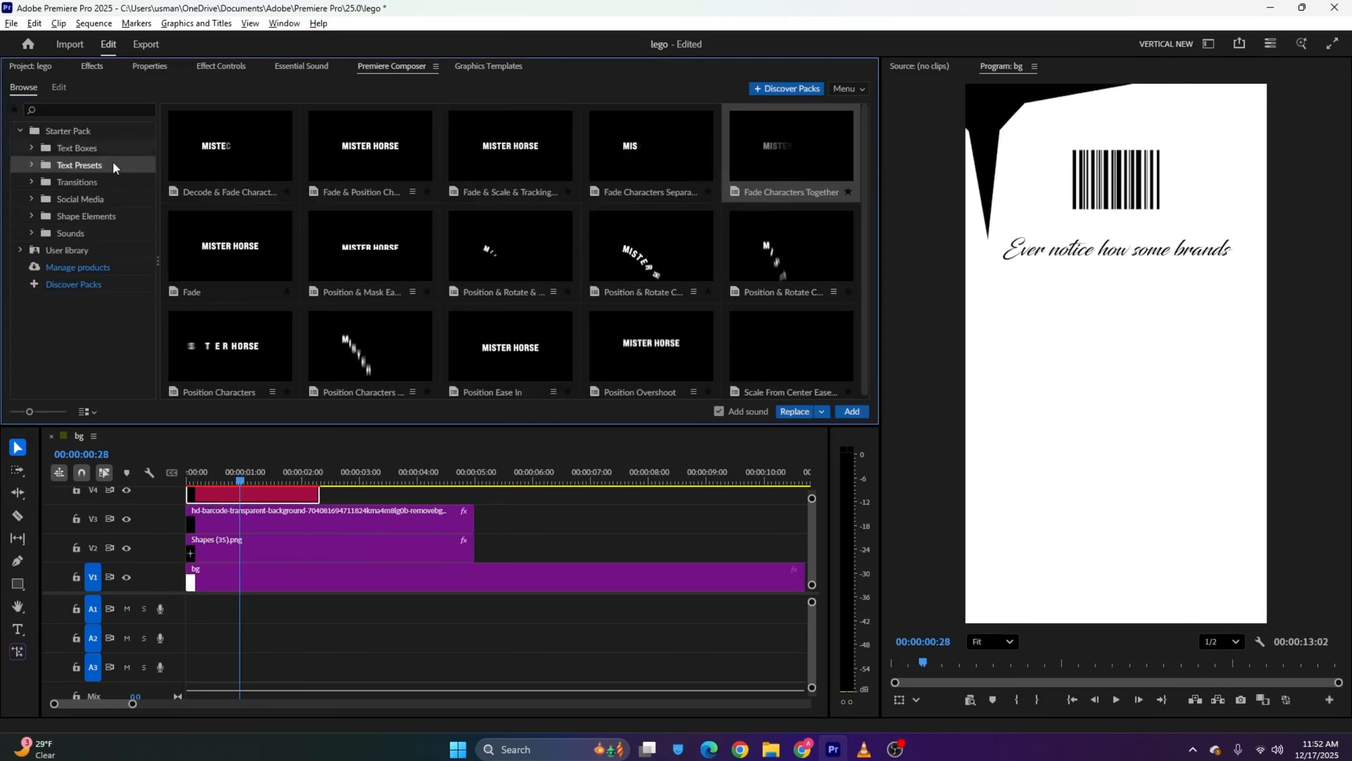
key("ctrl+minus")
left_click_drag(256, 523, 254, 498)
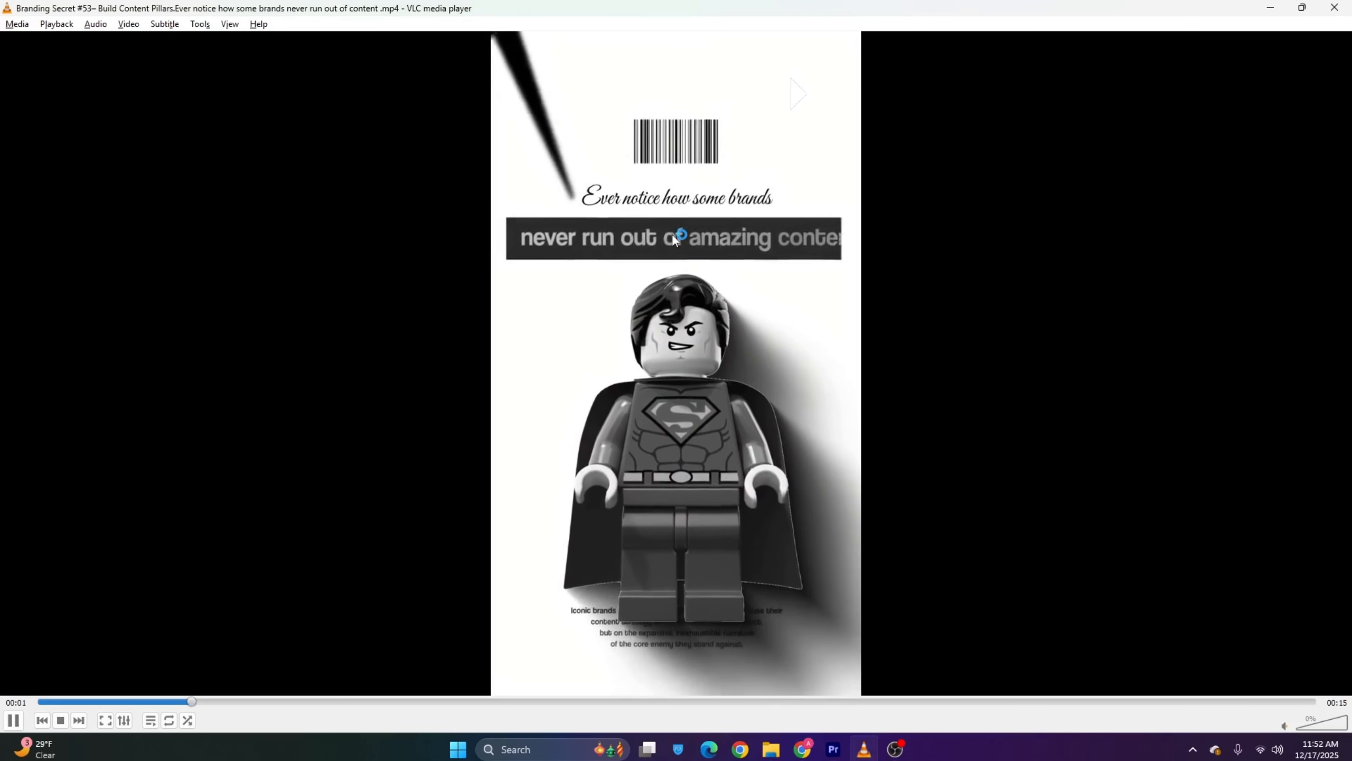
Pause the reference video, return to Premiere Pro and replace the V5 title's text with "never ran out of amazong content ideas?"
key("space")
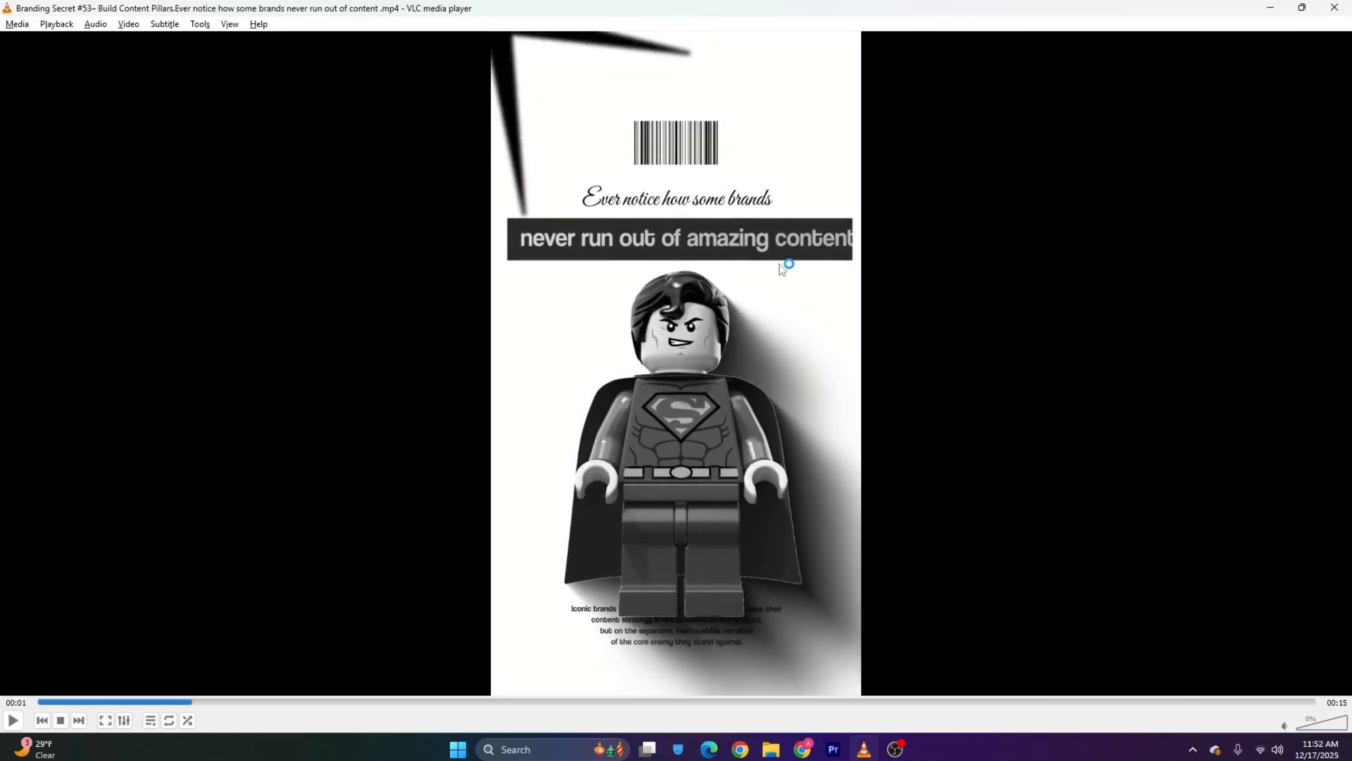
left_click(834, 748)
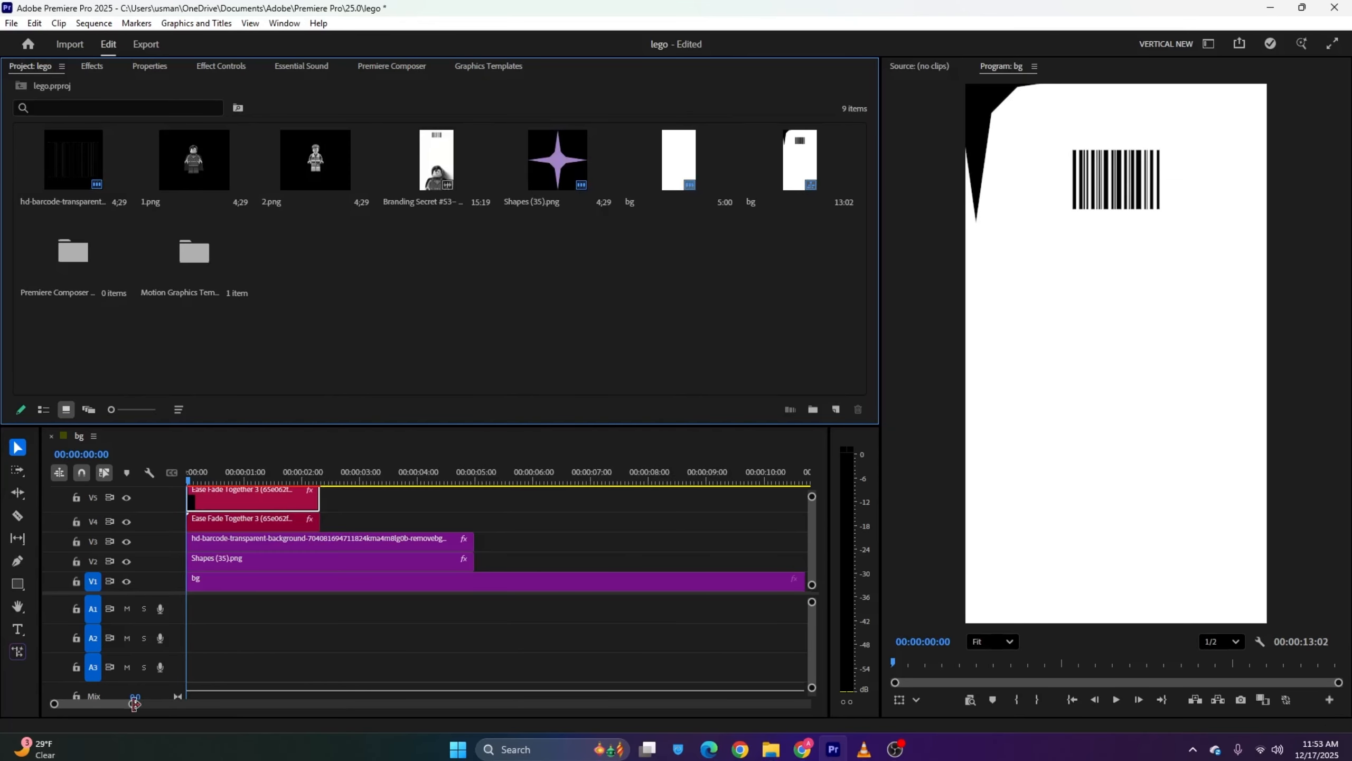
left_click_drag(135, 703, 103, 704)
key("alt+Tab")
key("alt+Tab")
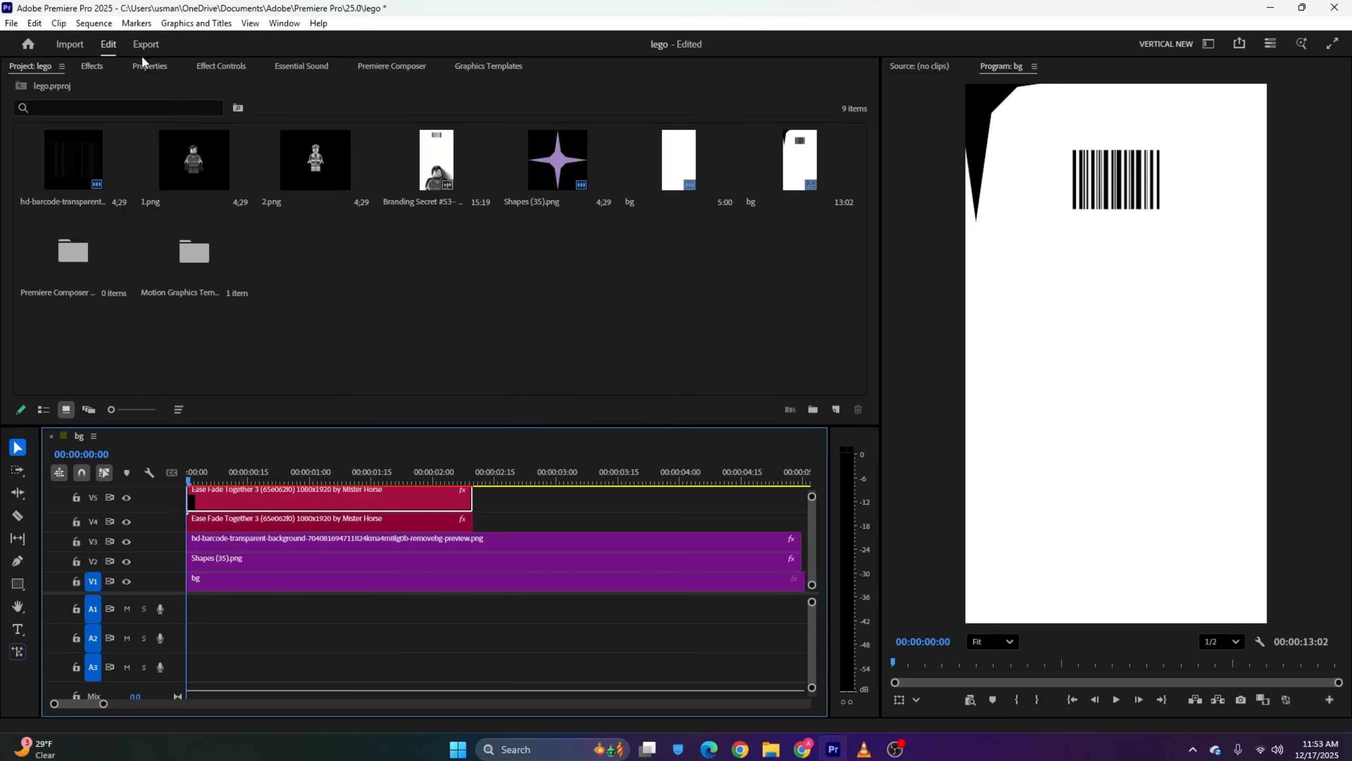
left_click(153, 63)
scroll(146, 169, "down", 5)
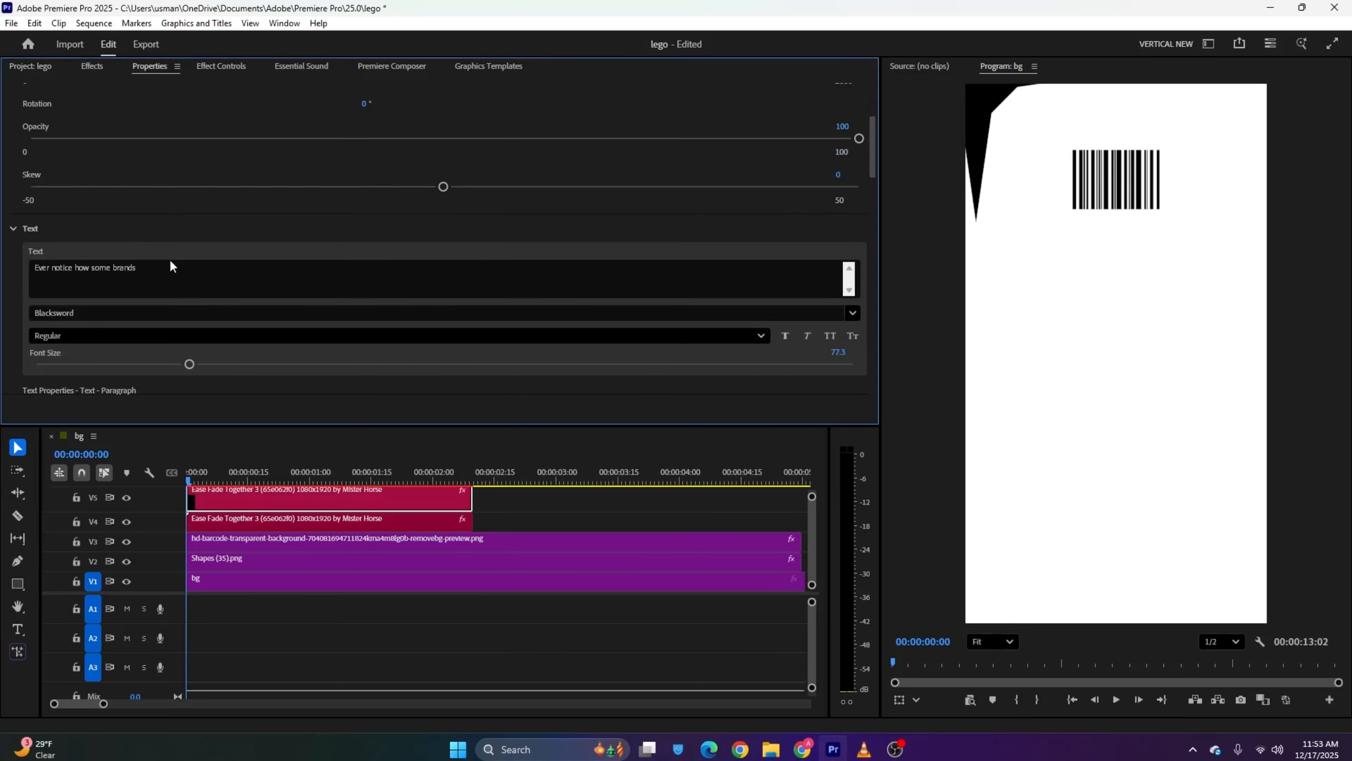
double_click(170, 264)
key("ctrl+a")
key("alt+Tab")
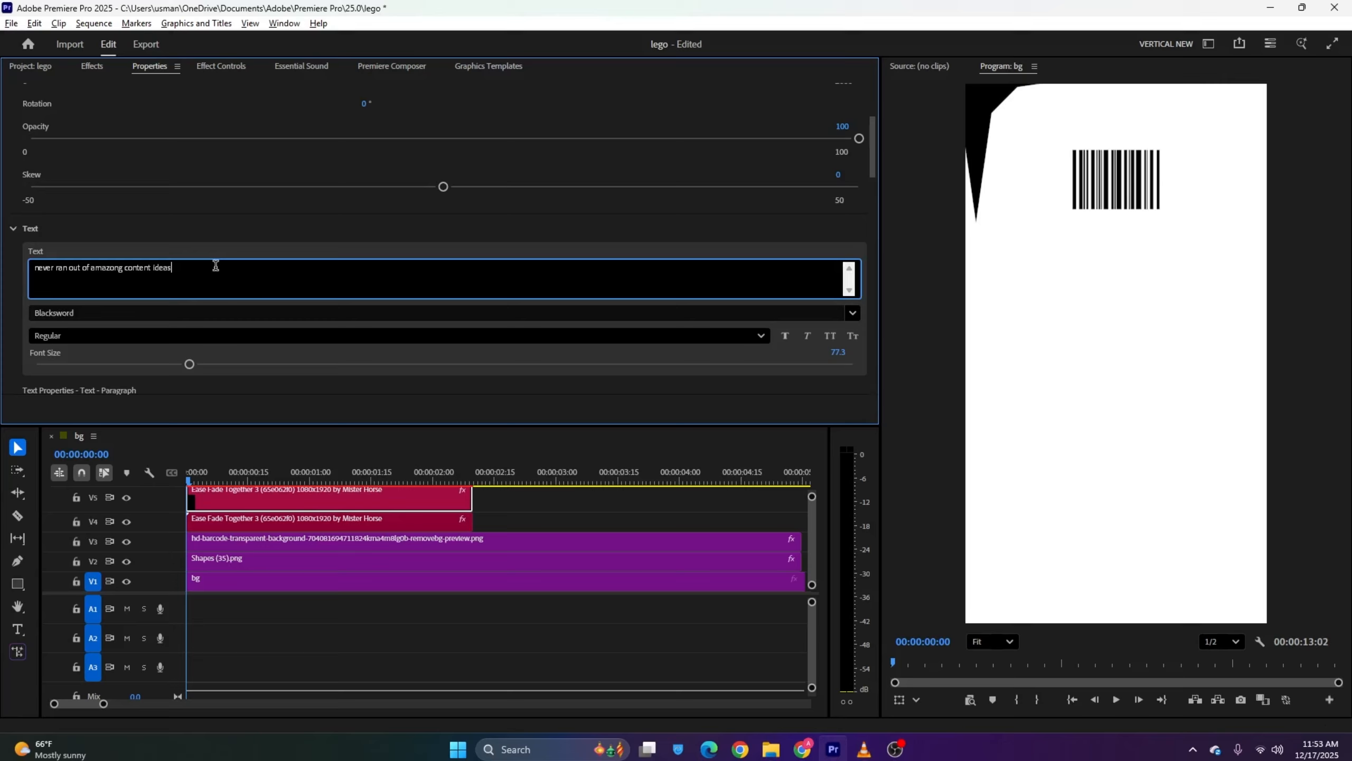
left_click(264, 243)
Go to about 00:00:01:03 and lower the second title line beneath the first, to position 540, 688
left_click_drag(314, 480, 322, 480)
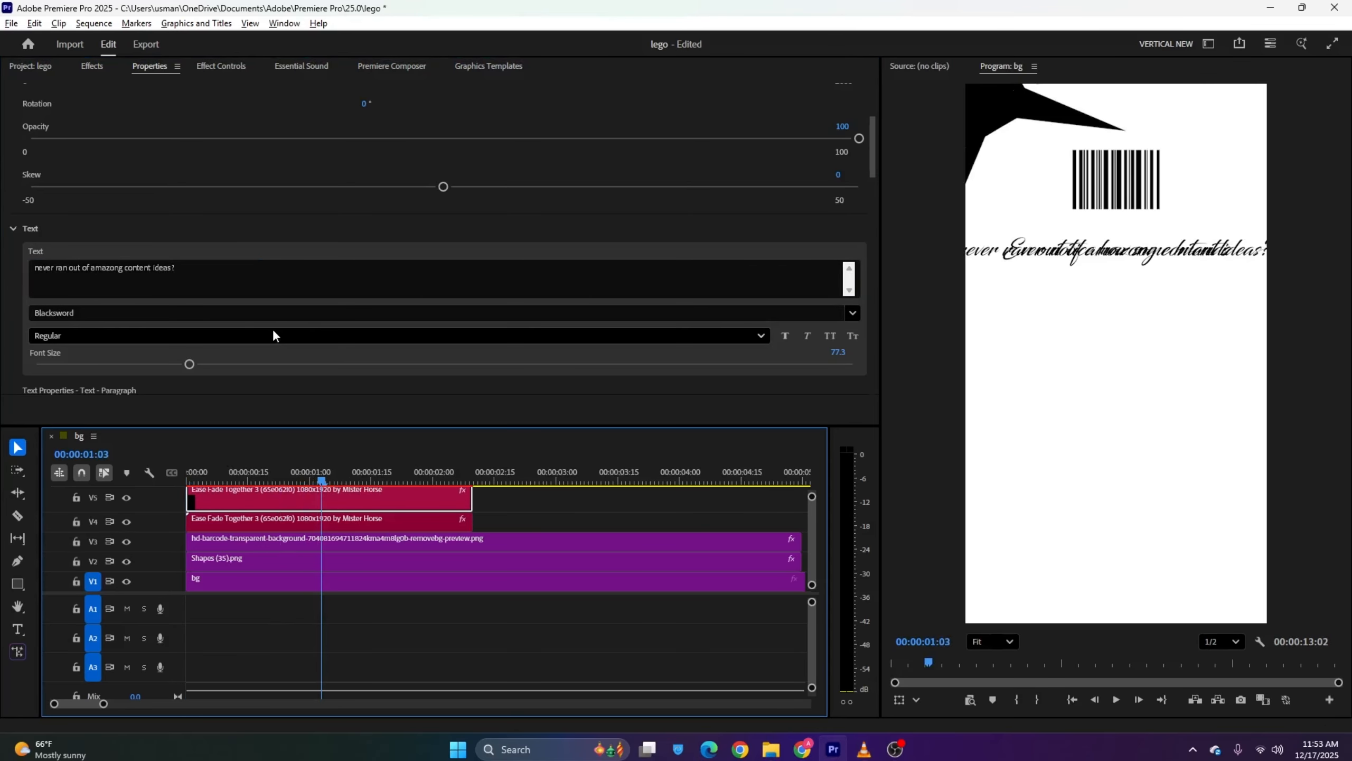
left_click(224, 67)
left_click(292, 140)
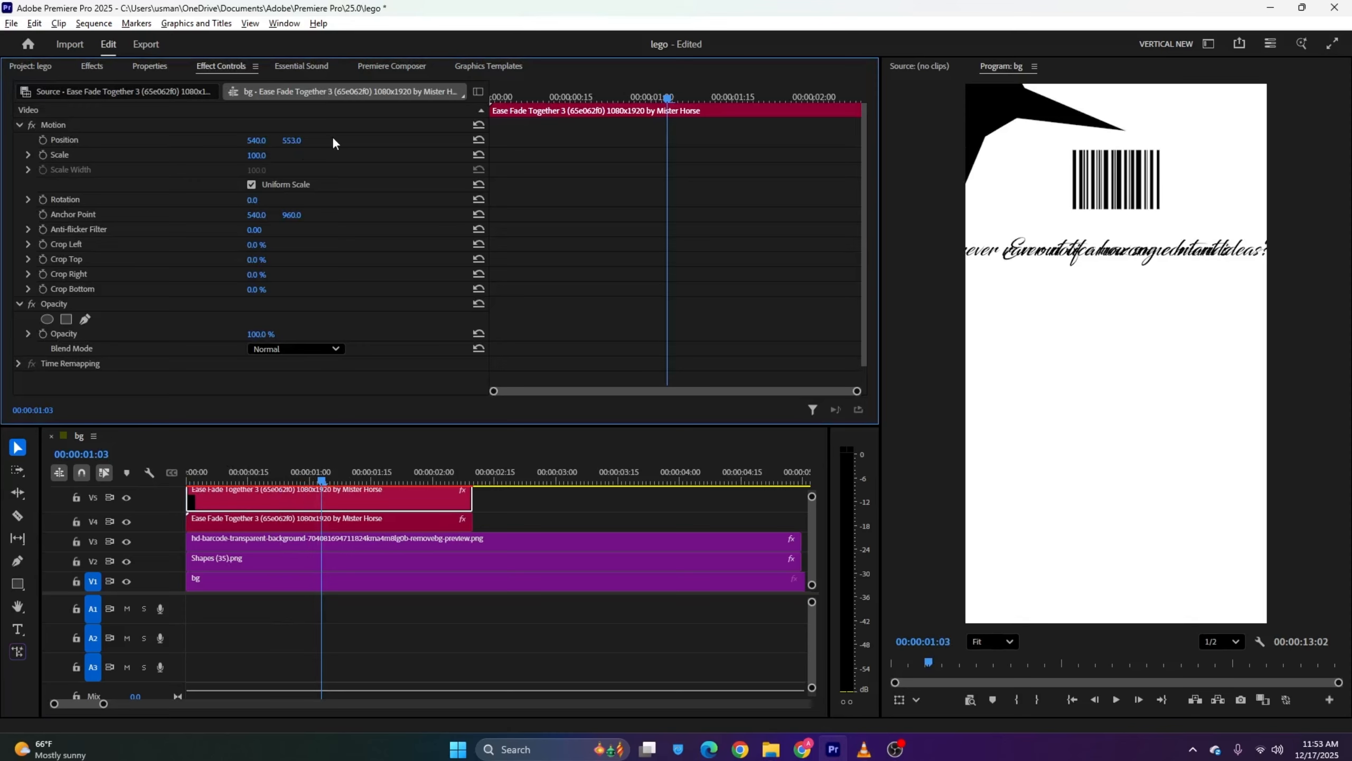
type("700")
key("Return")
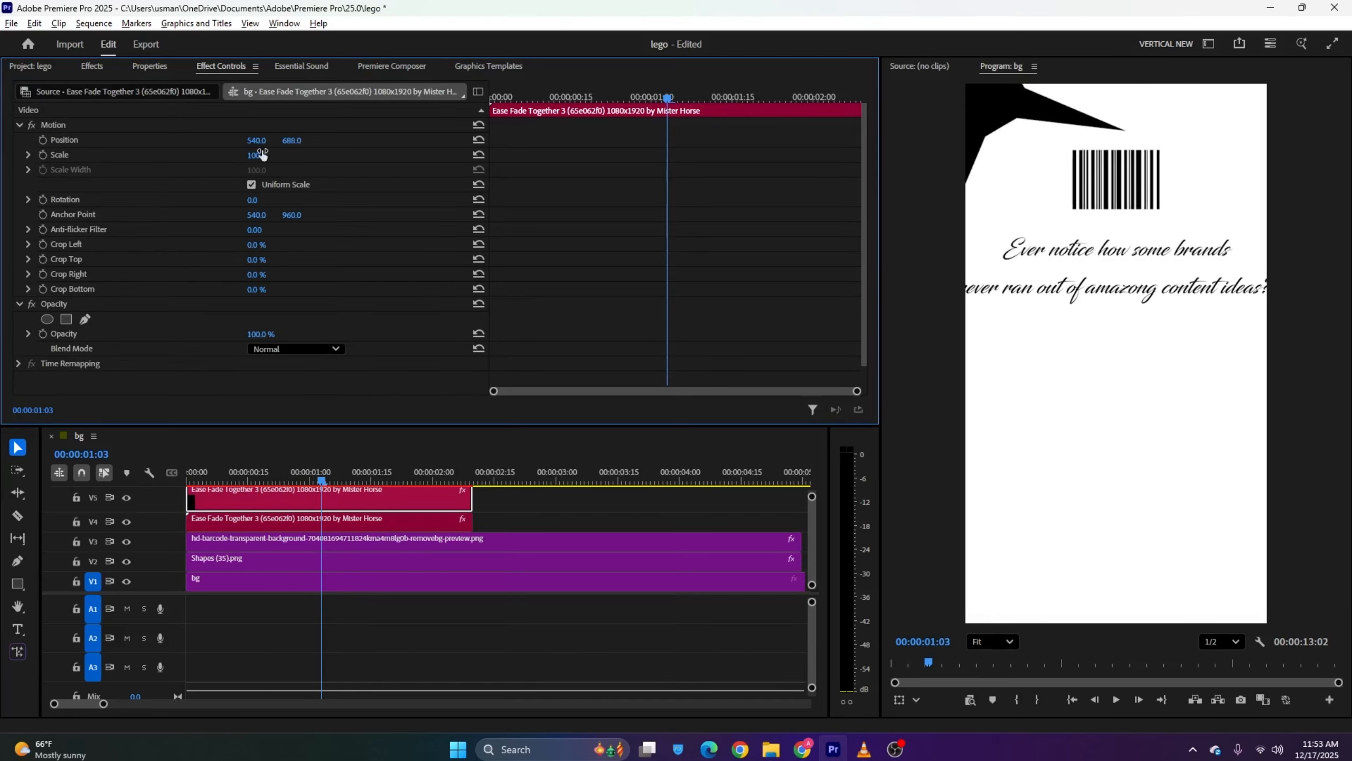
left_click(150, 66)
left_click(120, 314)
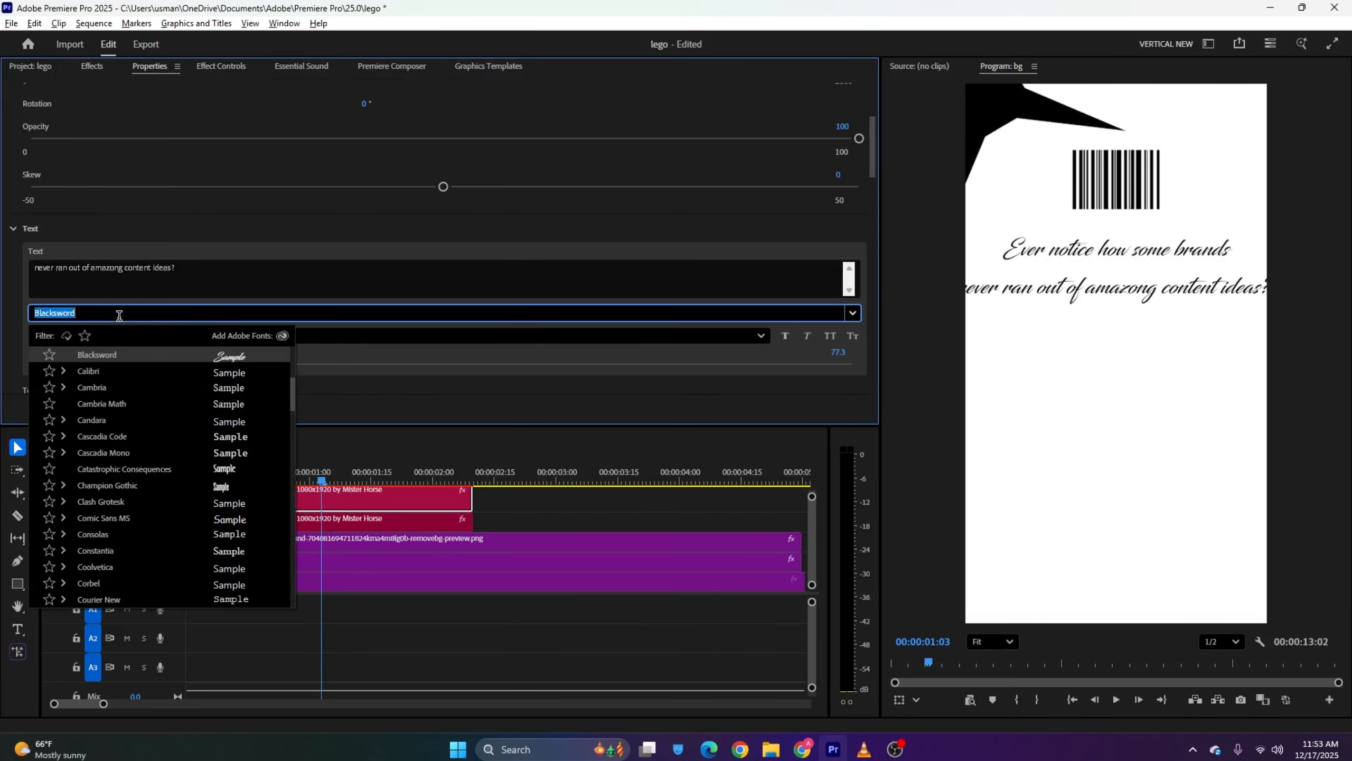
left_click(296, 397)
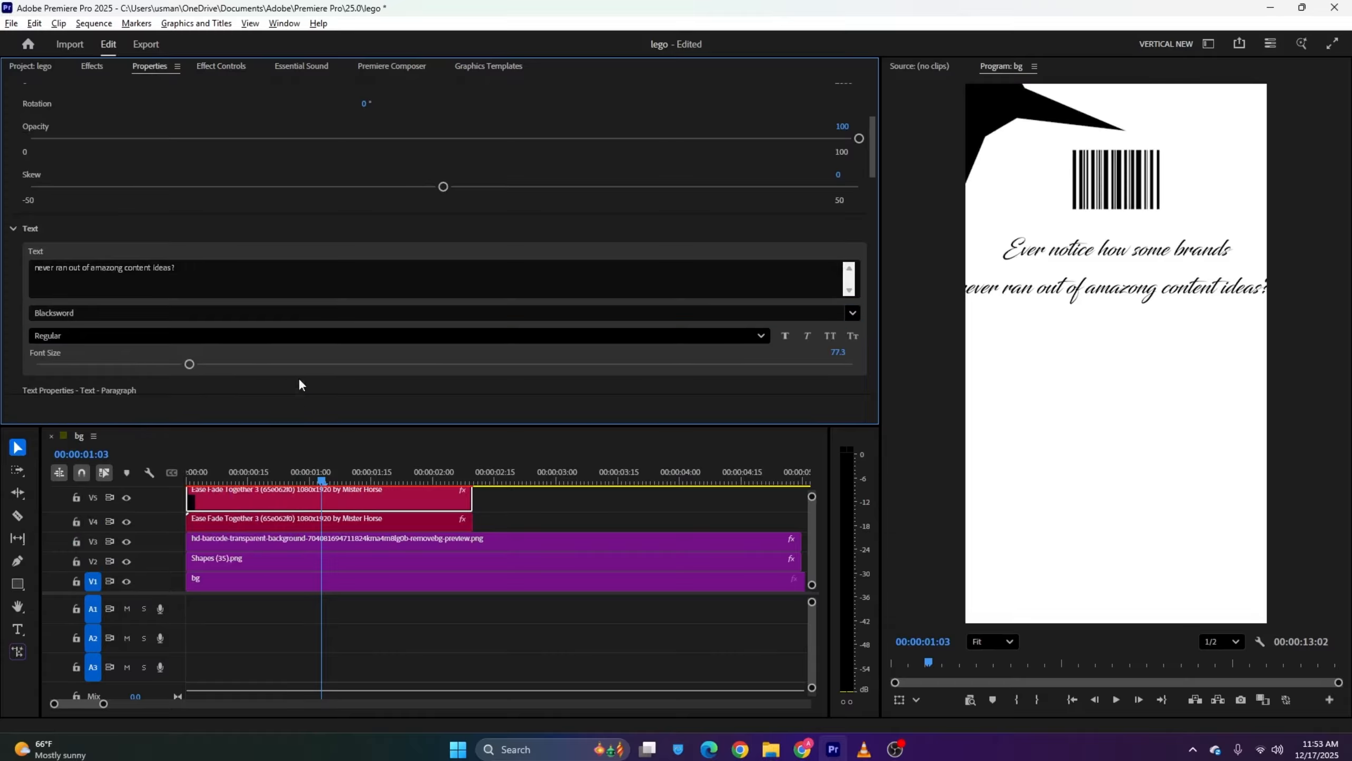
left_click(240, 315)
left_click(300, 310)
key("alt+Tab")
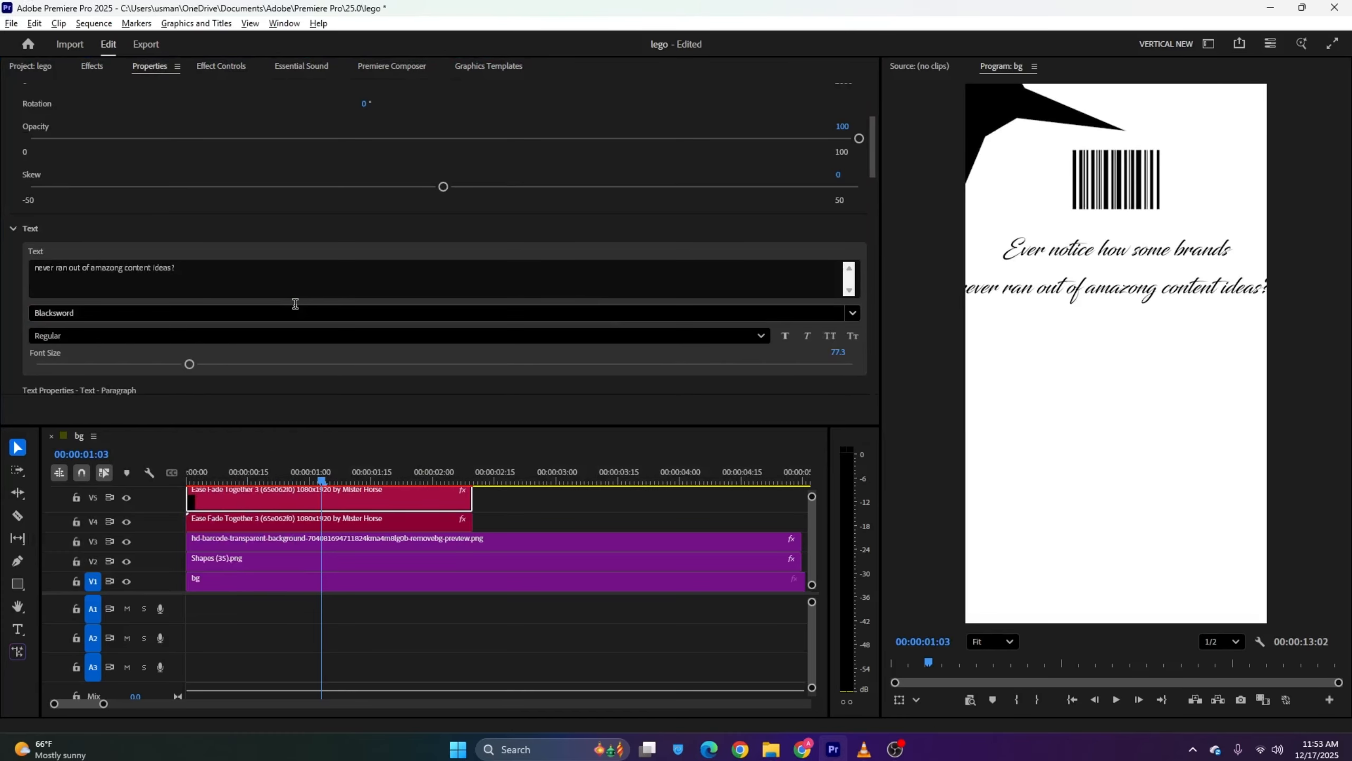
key("alt+Tab")
key("alt+Tab")
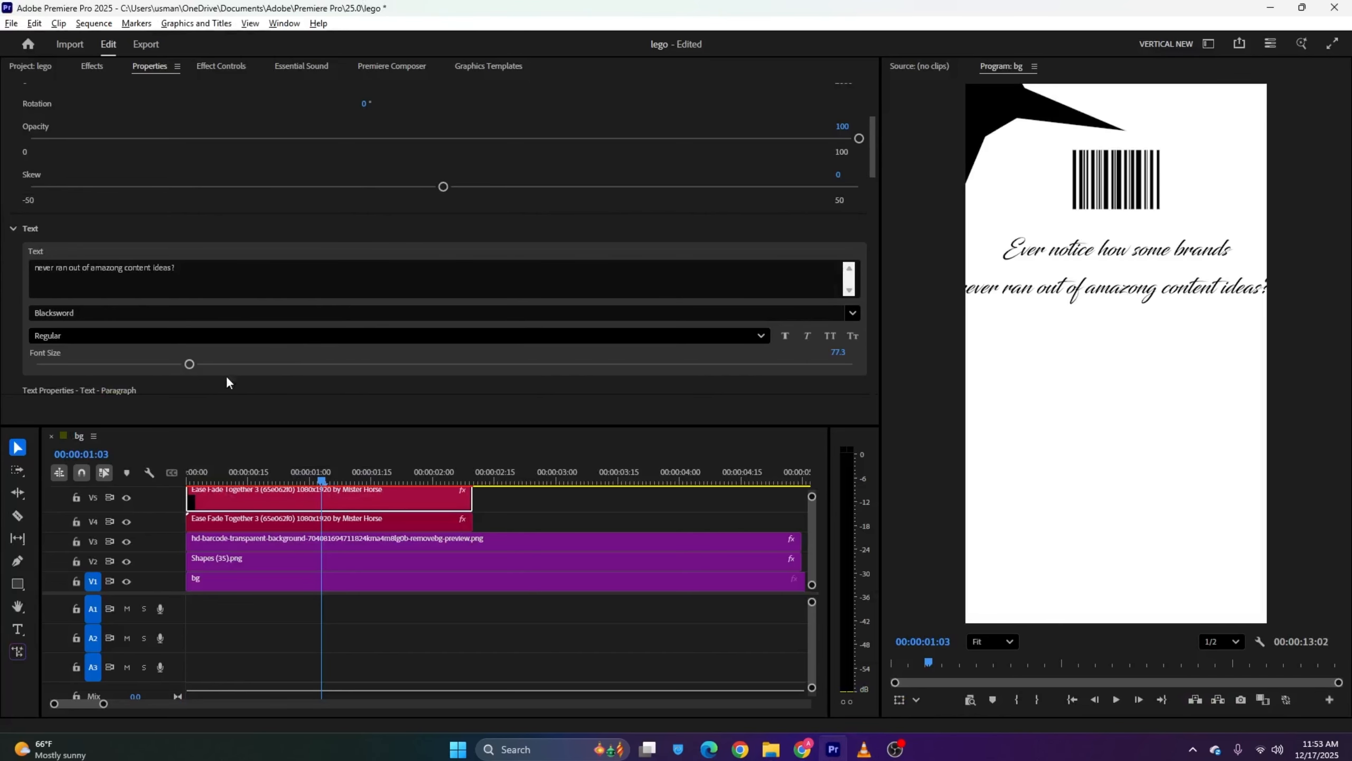
Find Helvetica Rounded among the available fonts and apply it to the second title line
left_click(196, 315)
left_click(85, 335)
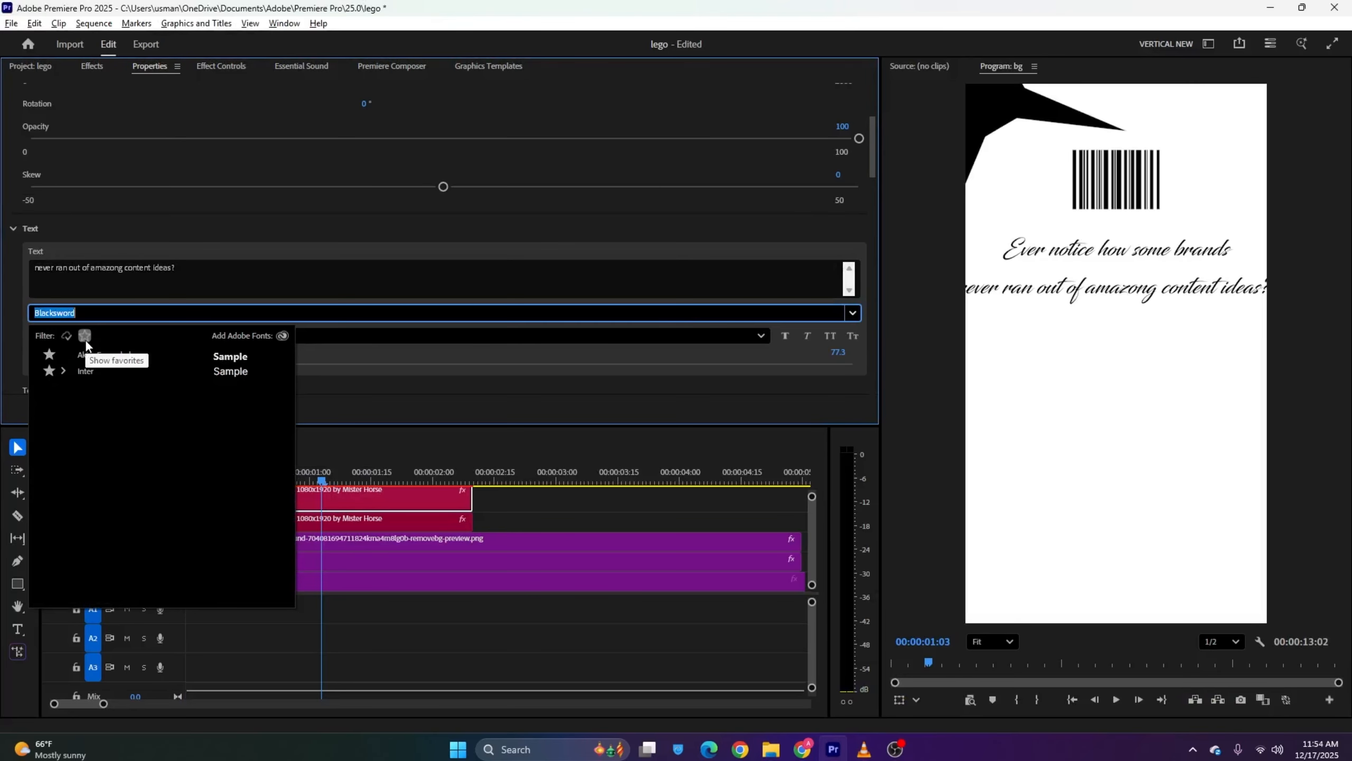
left_click(84, 335)
scroll(160, 452, "down", 5)
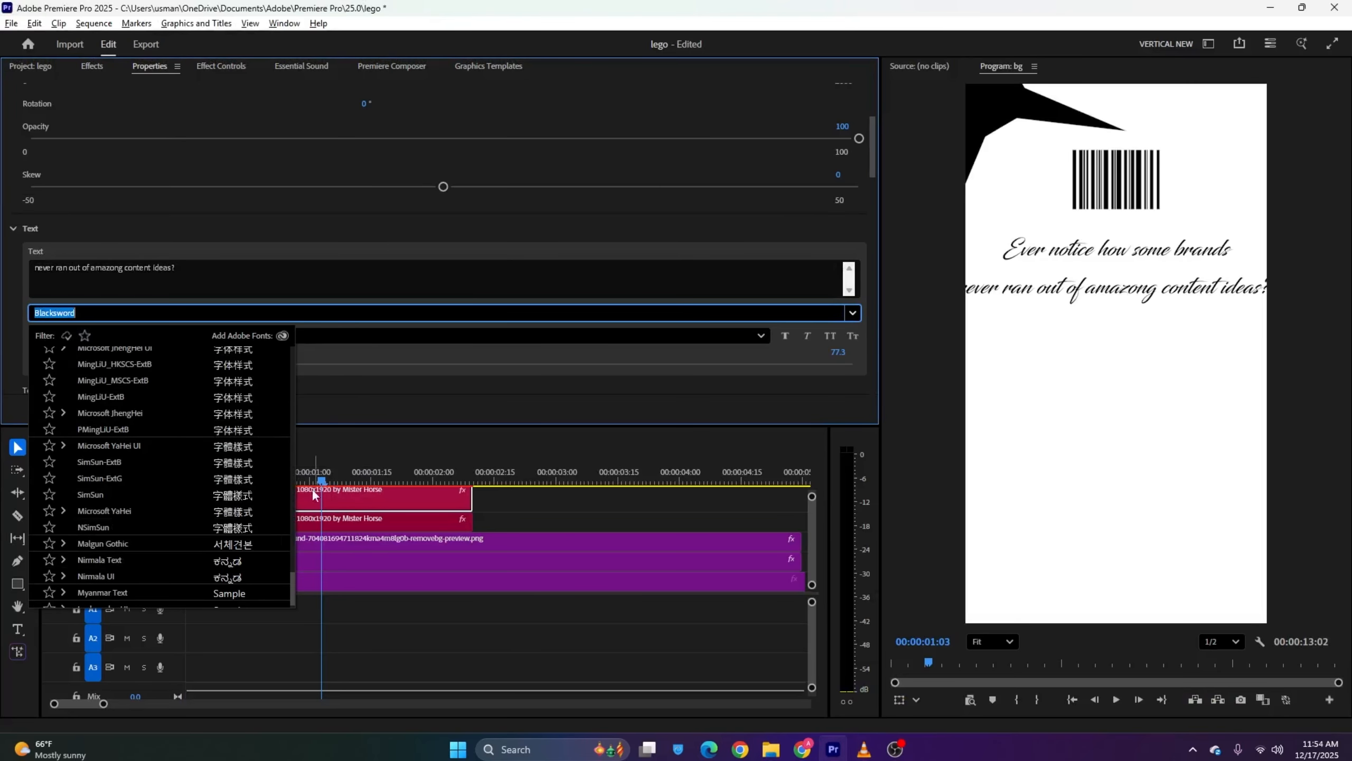
left_click_drag(295, 574, 291, 305)
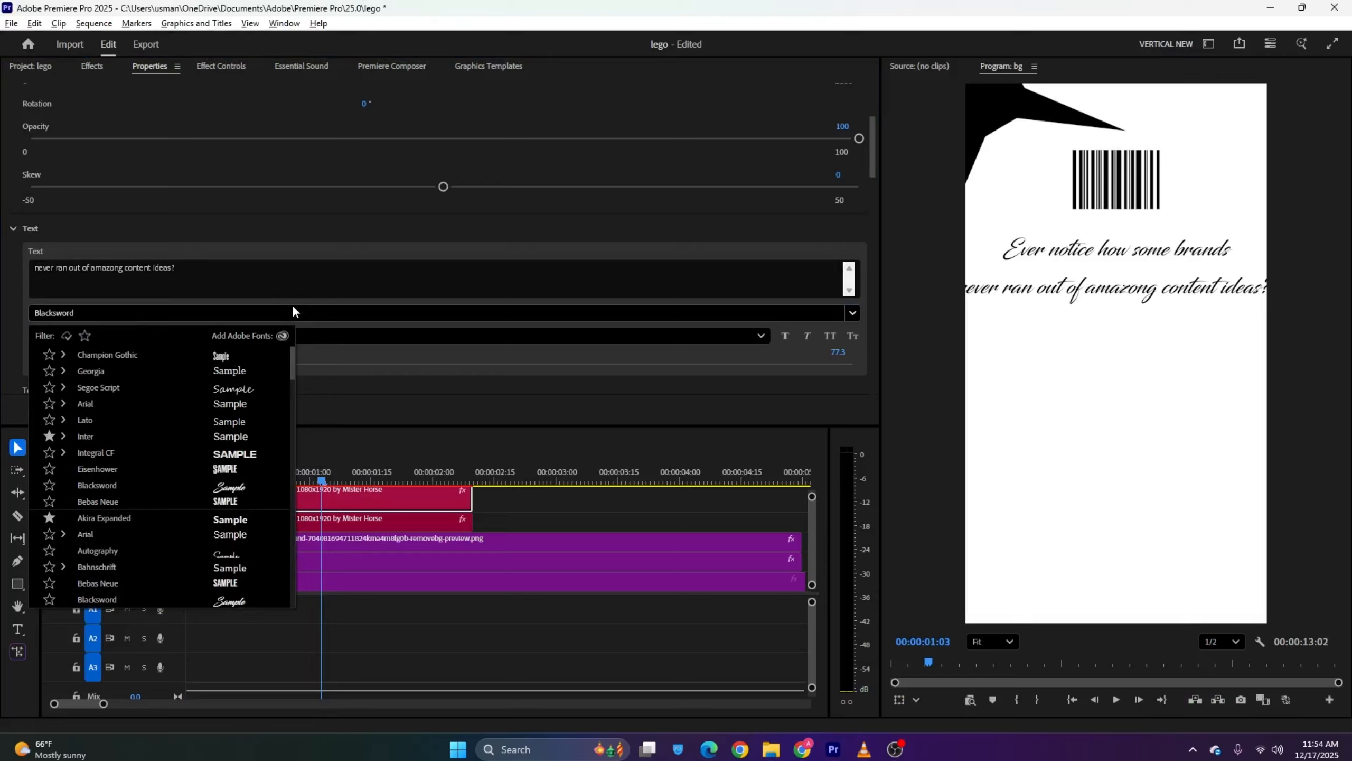
type("h")
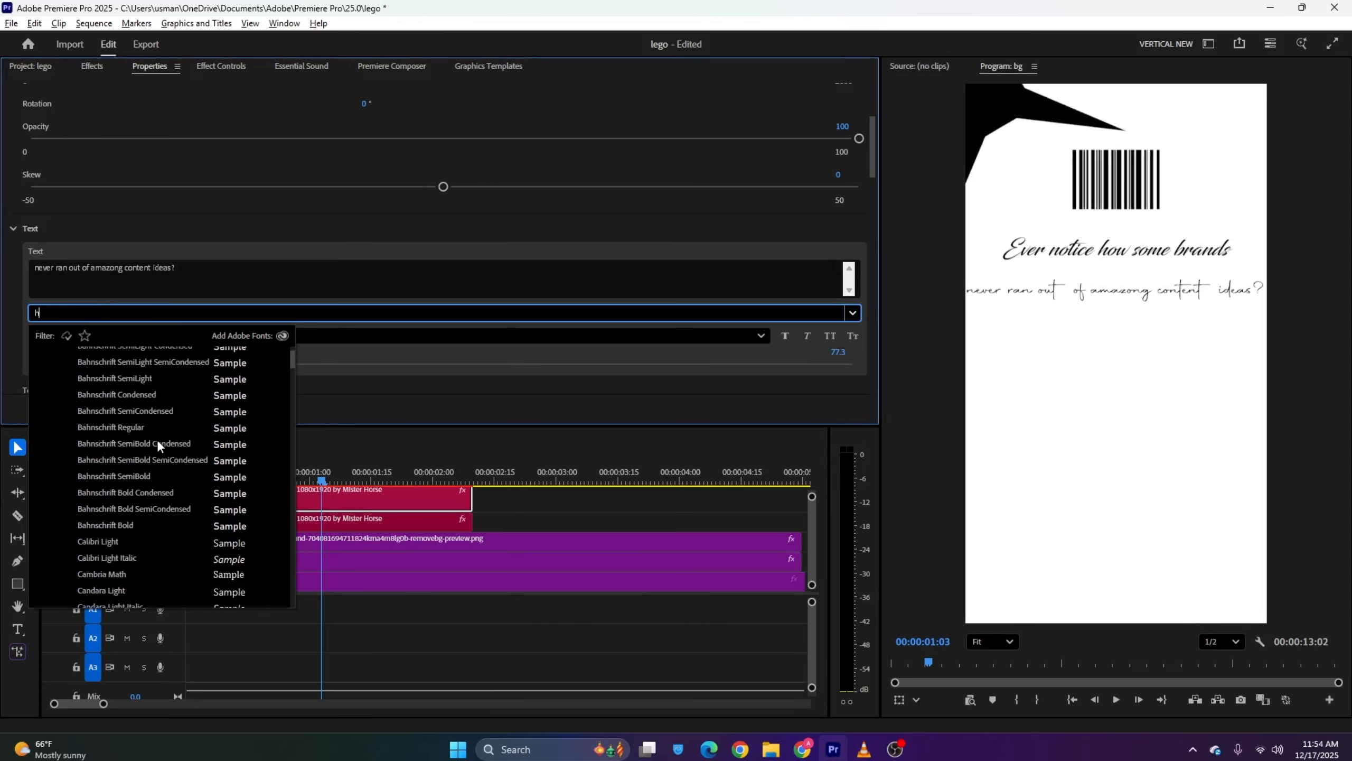
left_click_drag(292, 364, 301, 489)
scroll(255, 488, "down", 3)
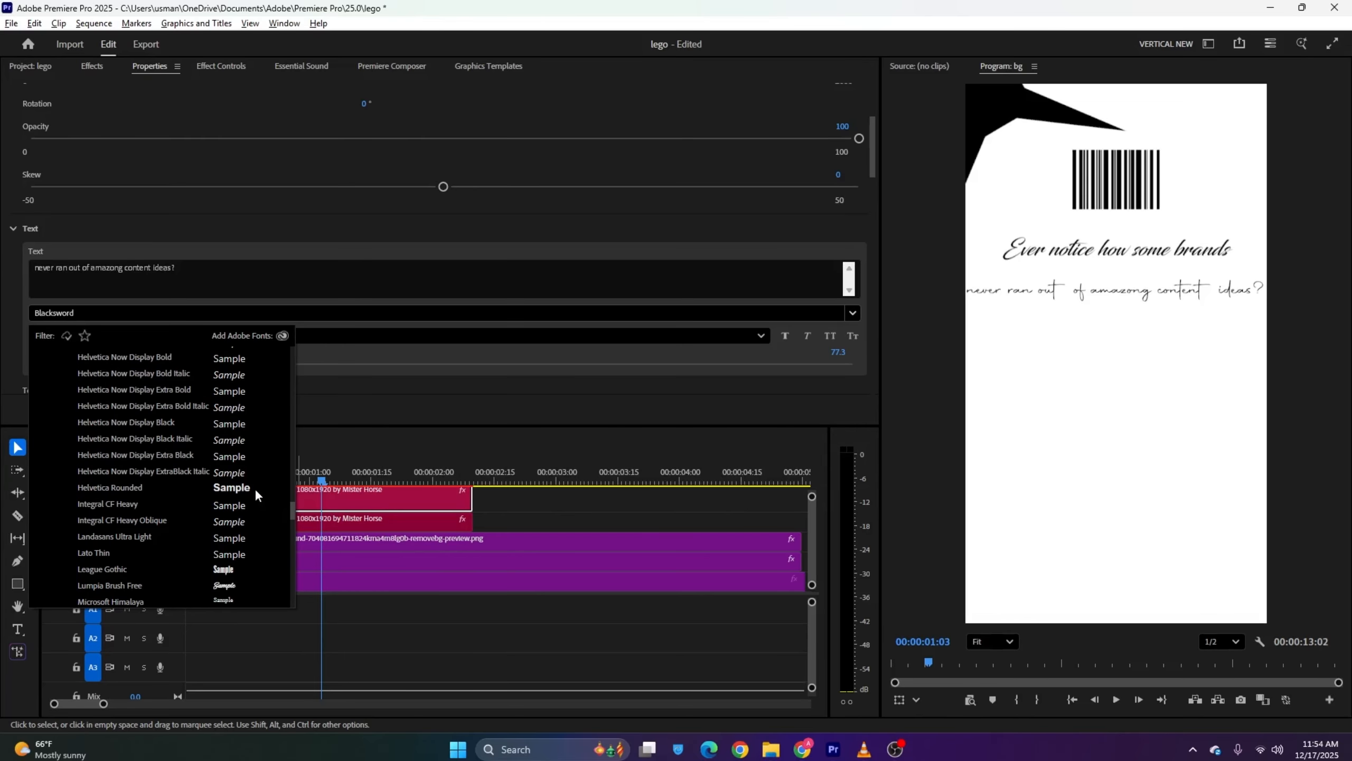
left_click(255, 489)
Mark the Helvetica Rounded font as a favorite
left_click(120, 312)
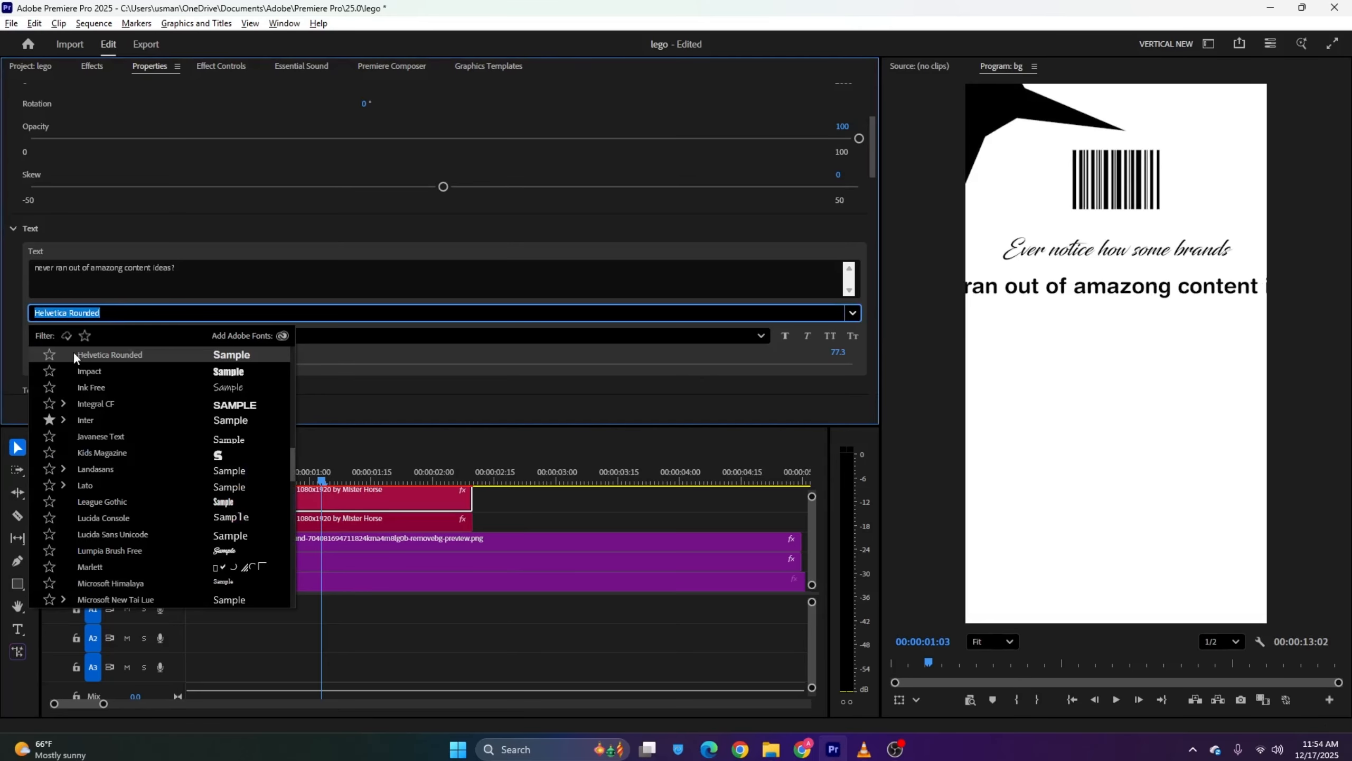
left_click(47, 352)
left_click(211, 288)
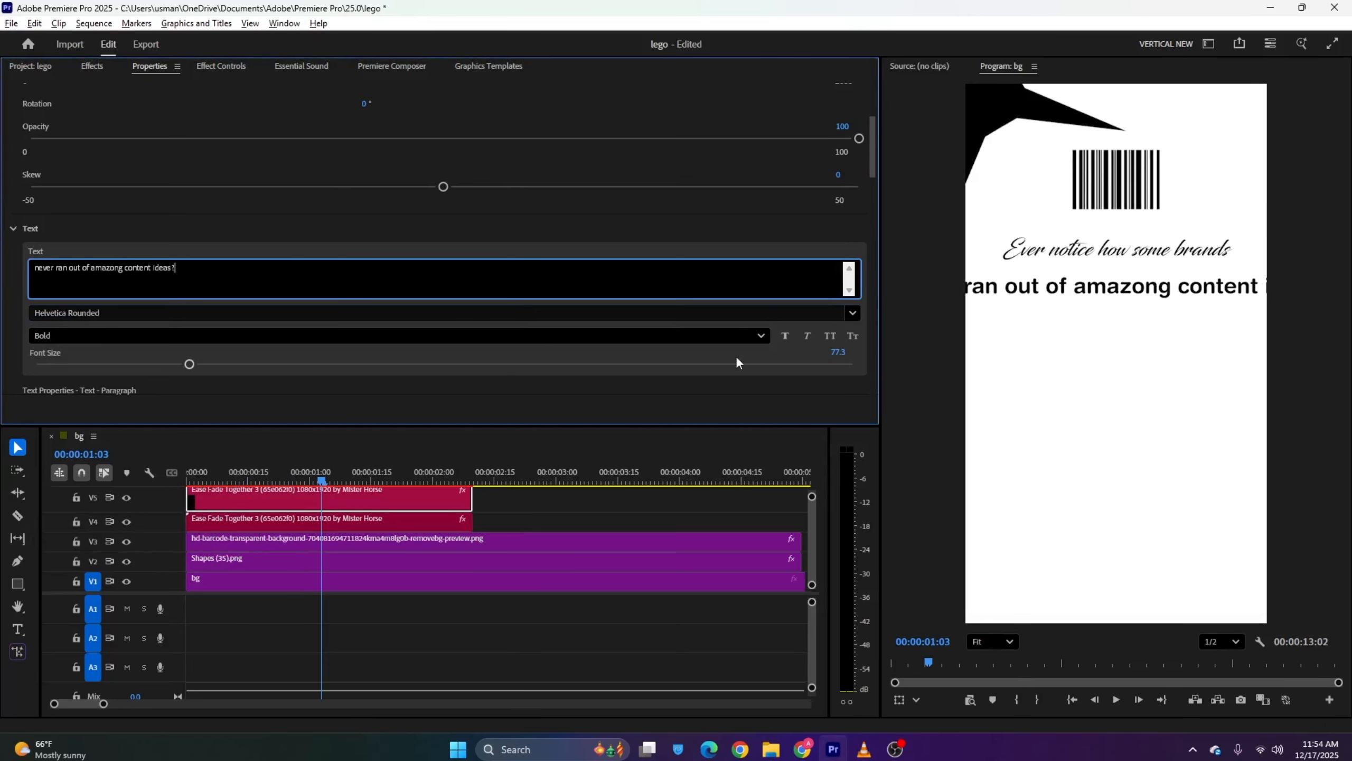
Reduce the second title line's font size to about 51.6 so the whole sentence fits in its text area
left_click(236, 75)
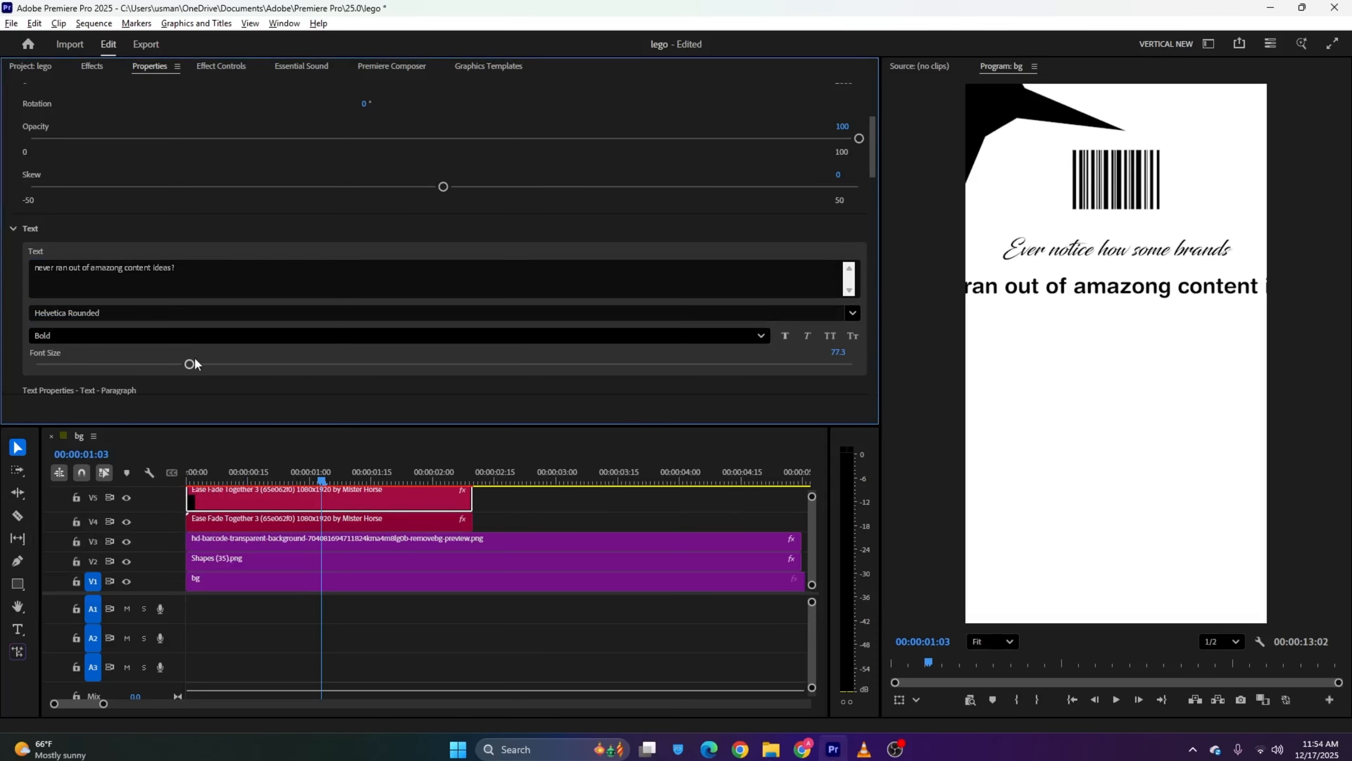
mouse_move(189, 364)
left_mouse_down()
mouse_move(135, 364)
mouse_move(192, 360)
left_mouse_up()
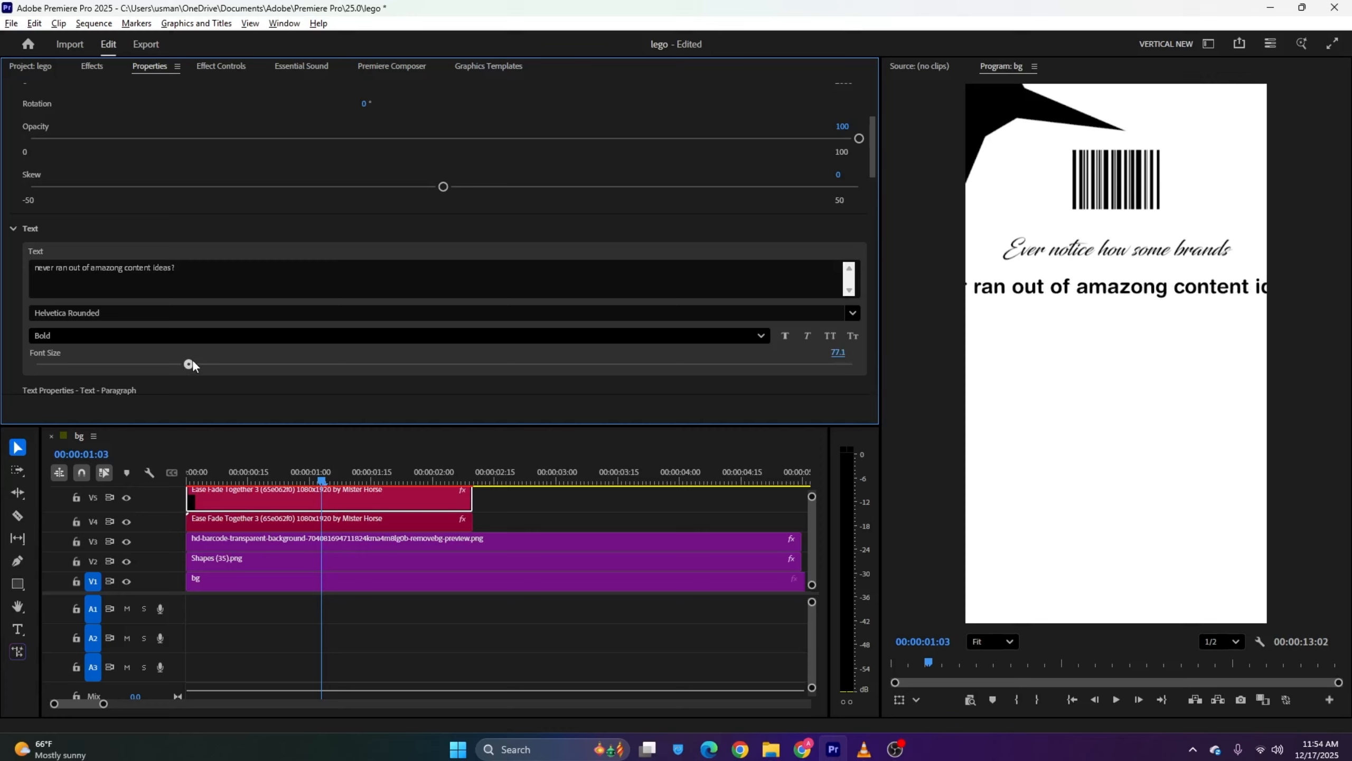
left_click(219, 66)
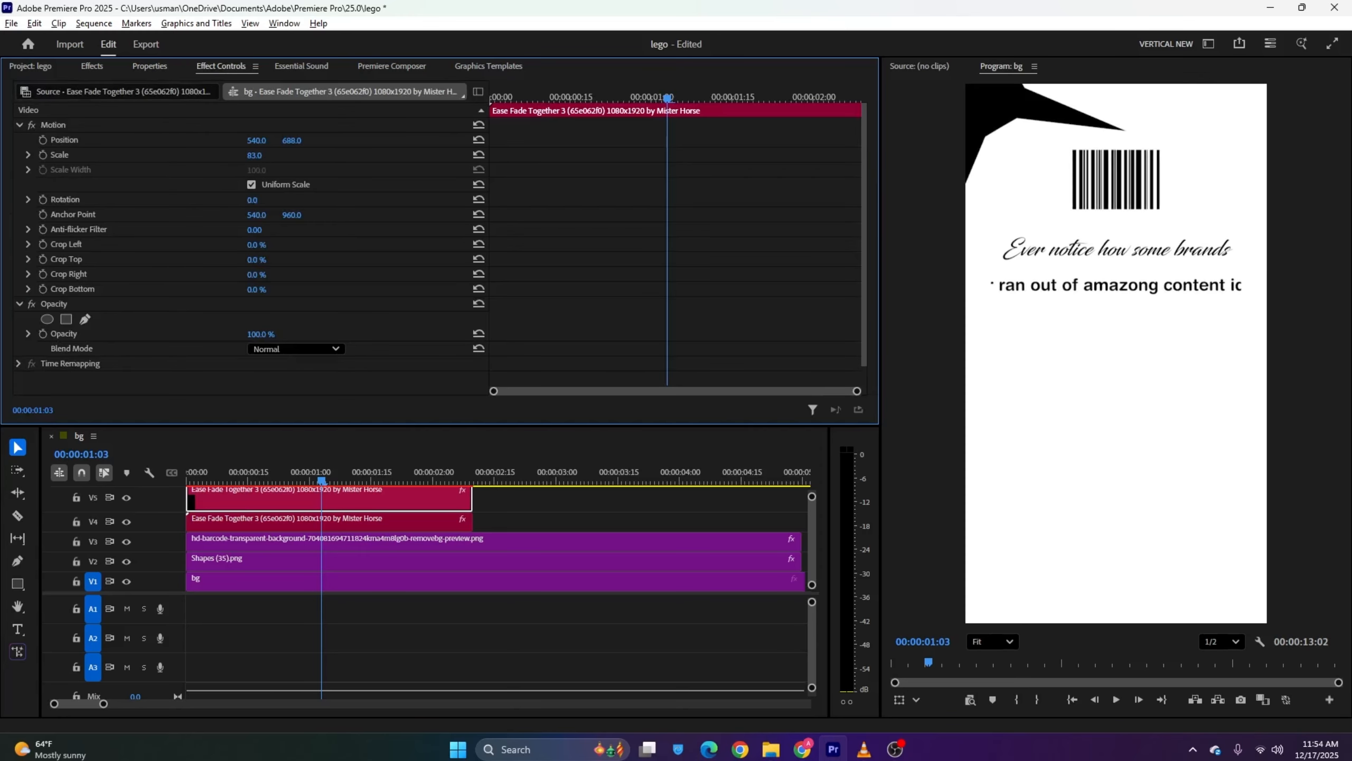
left_click(160, 67)
left_click_drag(178, 365, 140, 360)
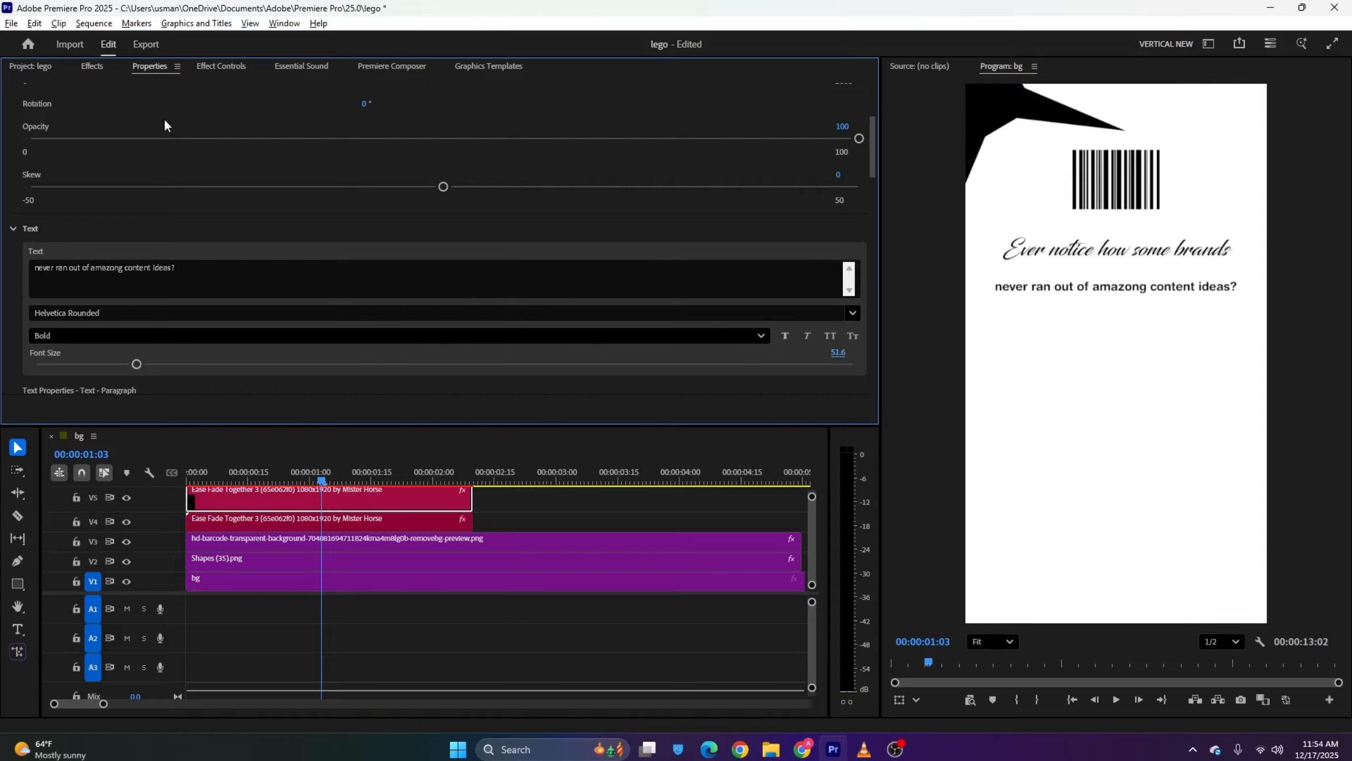
Scale the second title line to 133, move it to position 756, 649, and preview the animation from the start
left_click(229, 70)
left_click_drag(255, 155, 408, 140)
left_click_drag(223, 473, 163, 467)
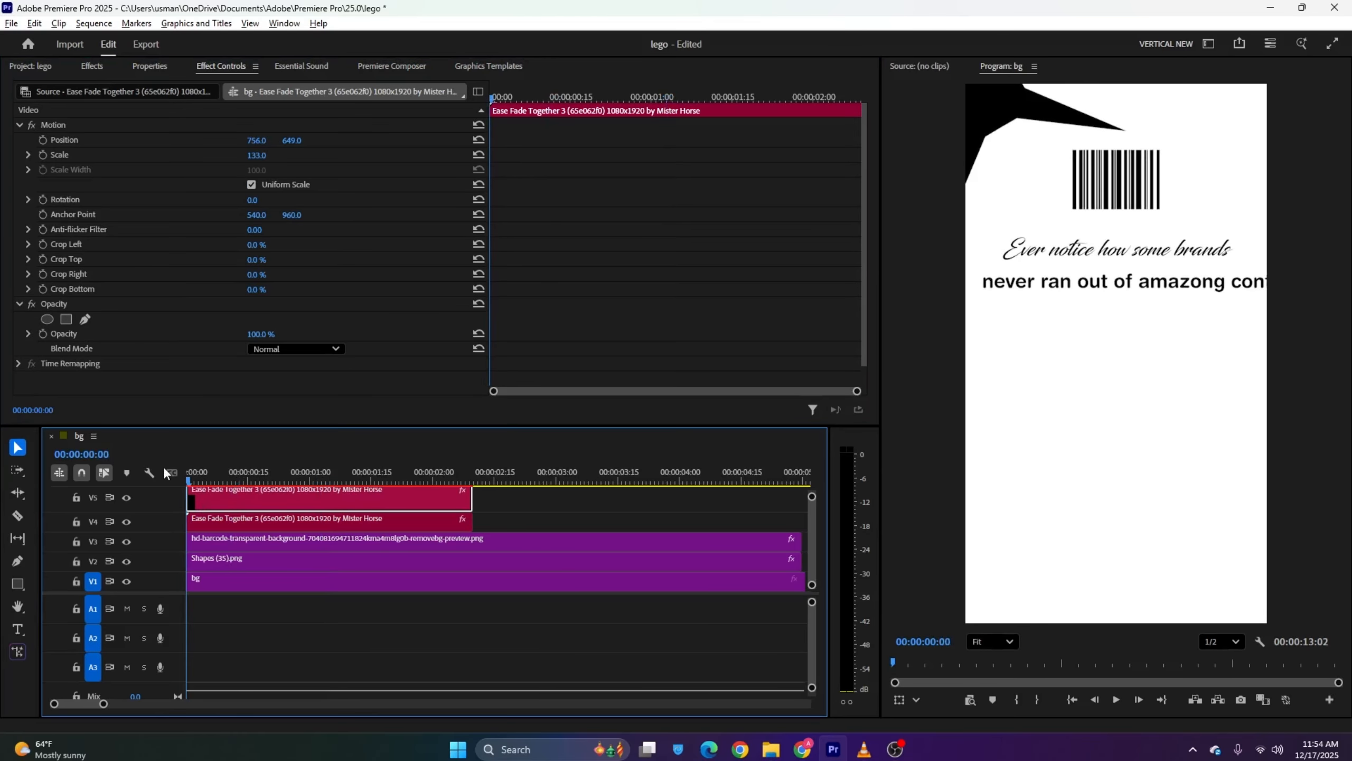
key("space")
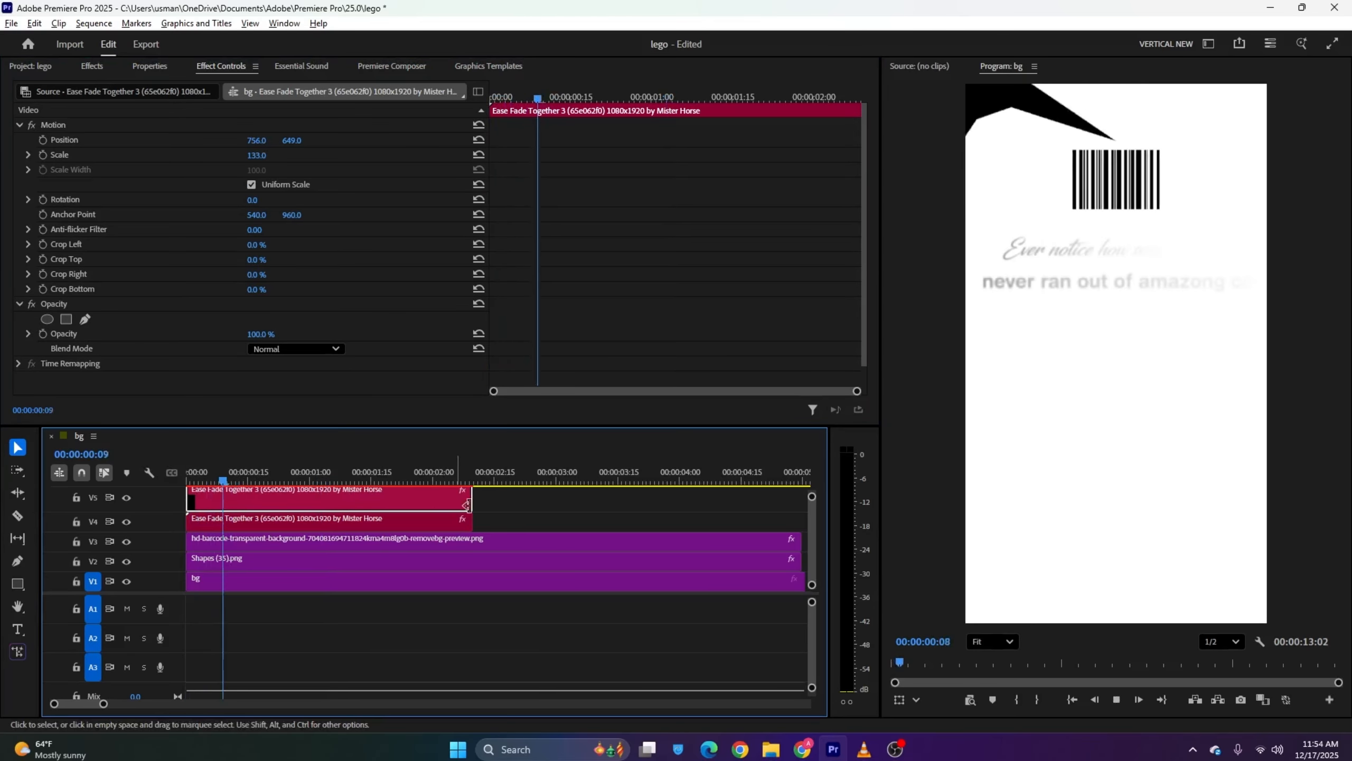
key("space")
Draw a wide rectangle over the second caption line, reaching the frame's right edge, and move its V6 clip to the sequence start
left_click(614, 505)
left_click_drag(812, 497, 812, 492)
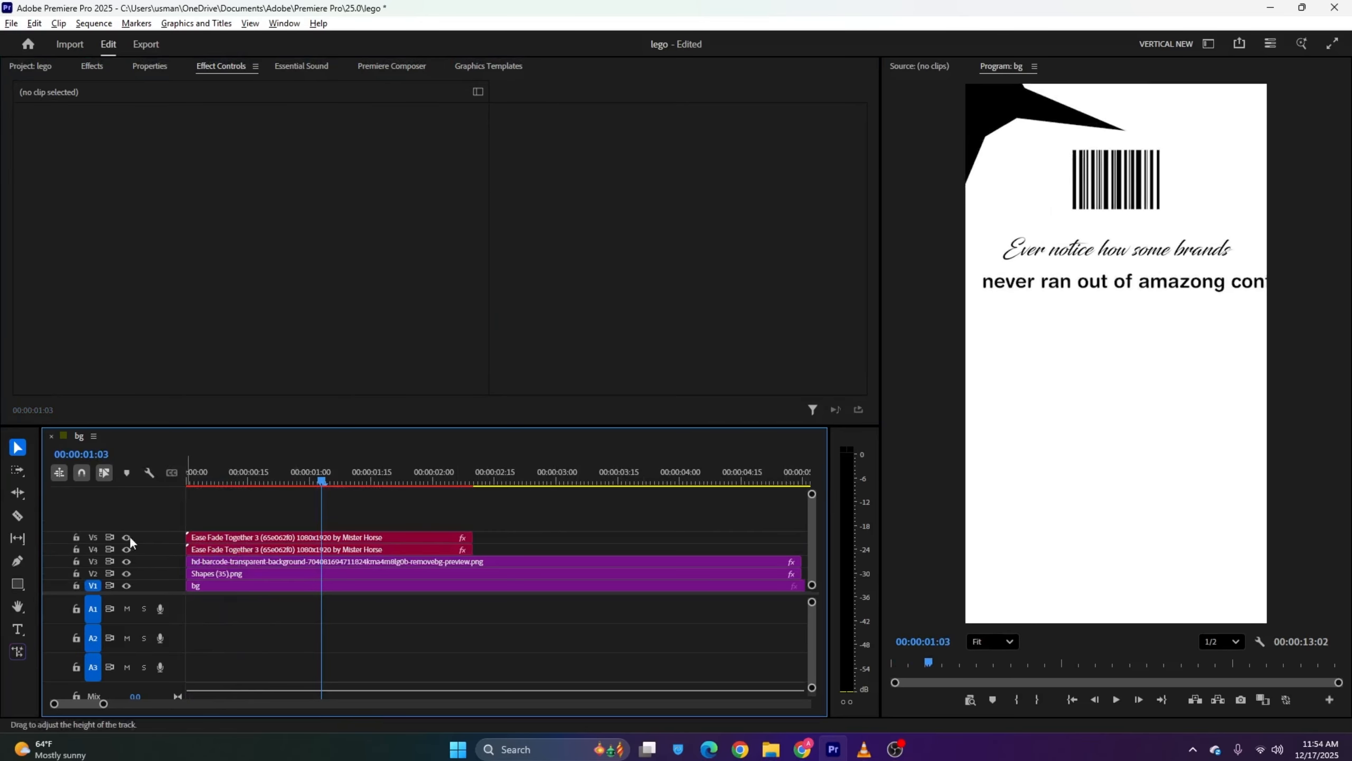
left_click(17, 583)
left_click_drag(975, 270, 1266, 305)
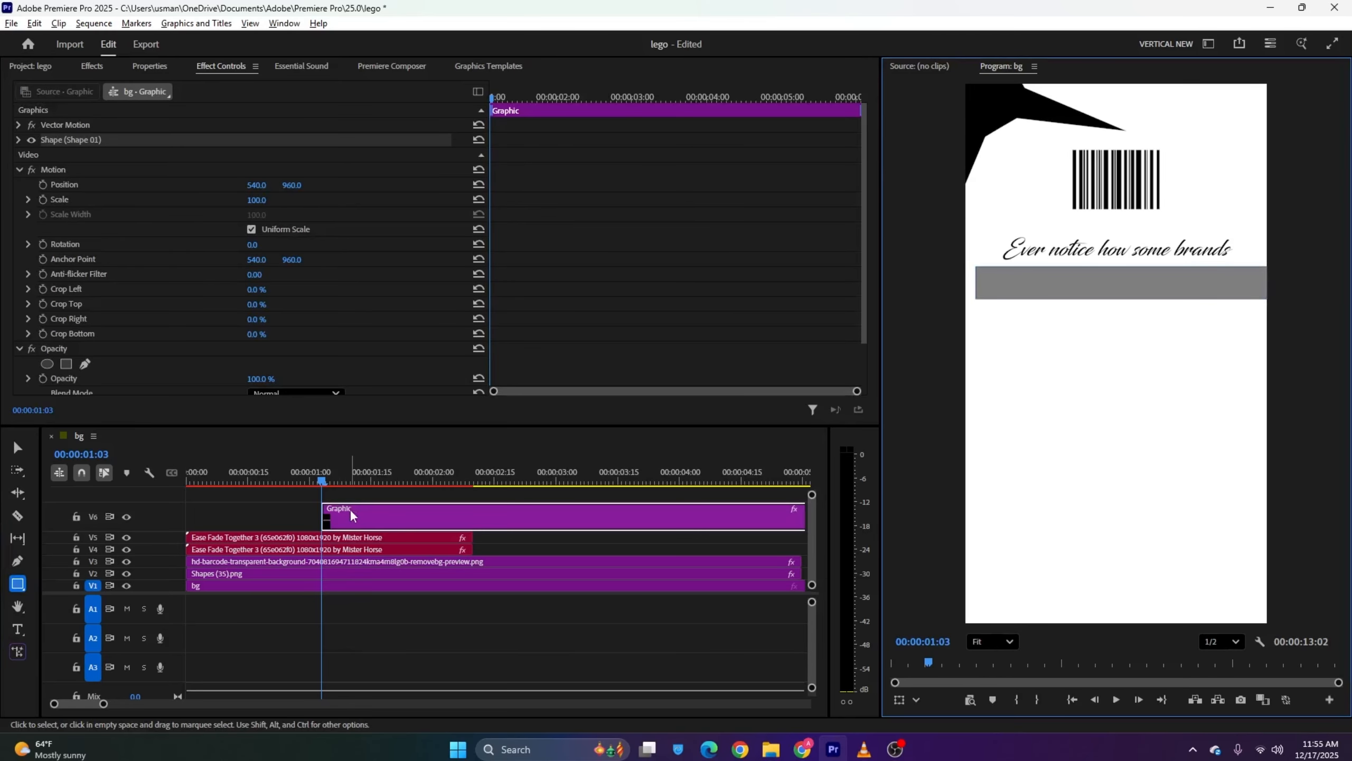
left_click_drag(341, 514, 207, 515)
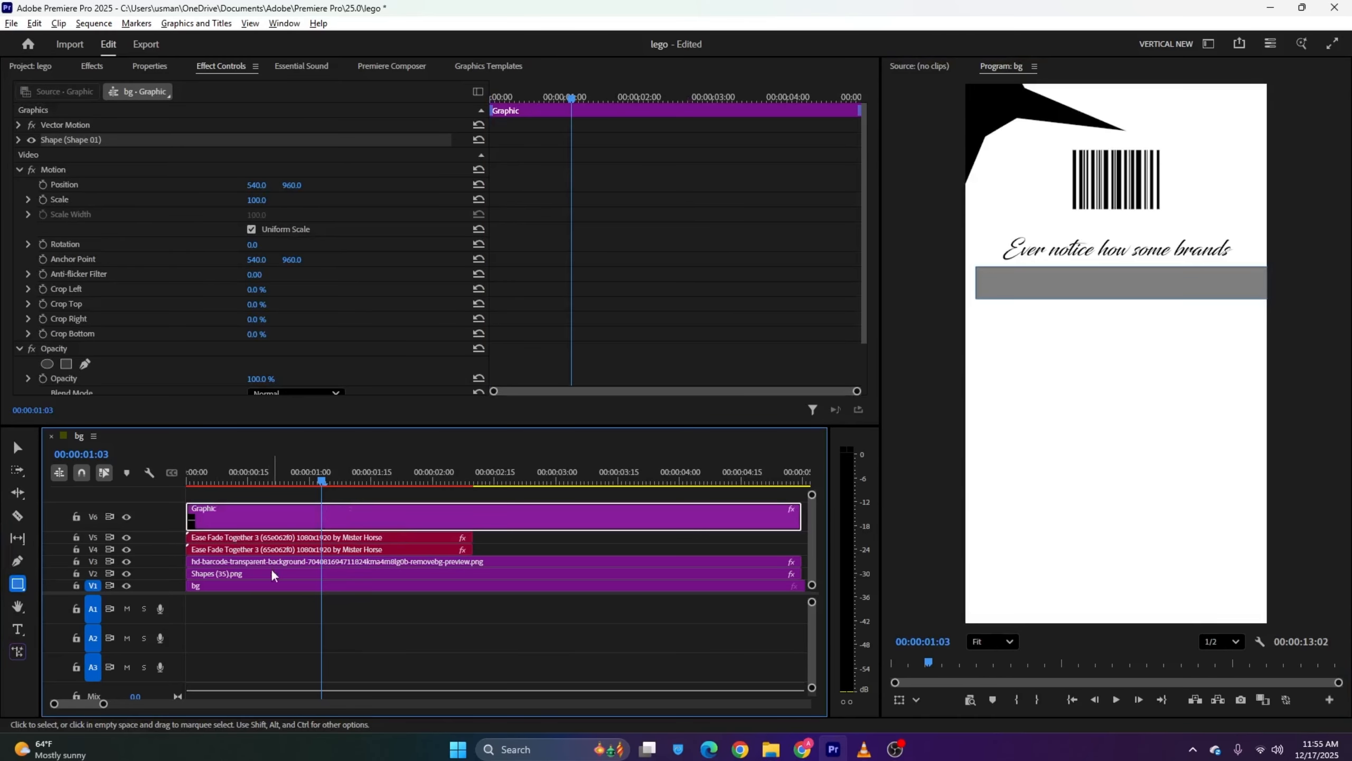
left_click(244, 484)
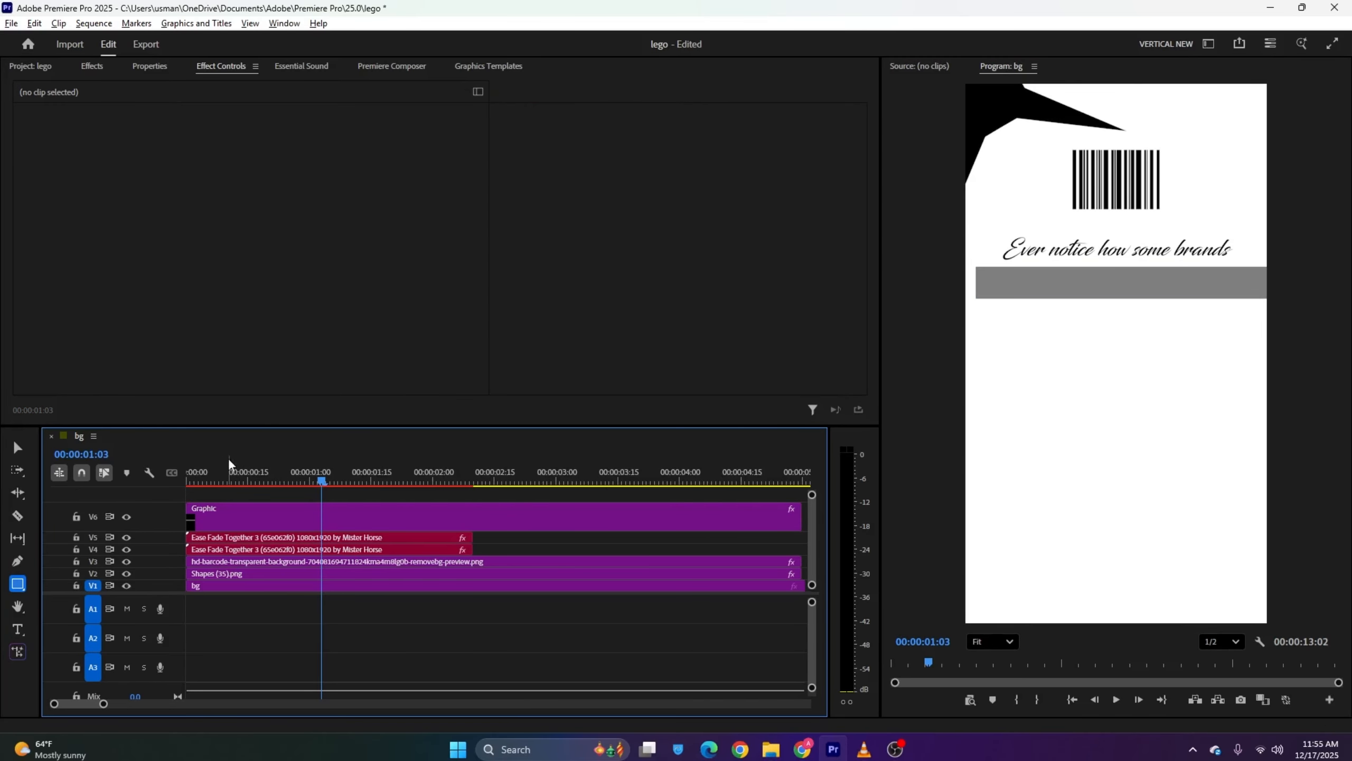
Change the rectangle's fill color to black (000000)
left_click(228, 515)
scroll(173, 262, "down", 2)
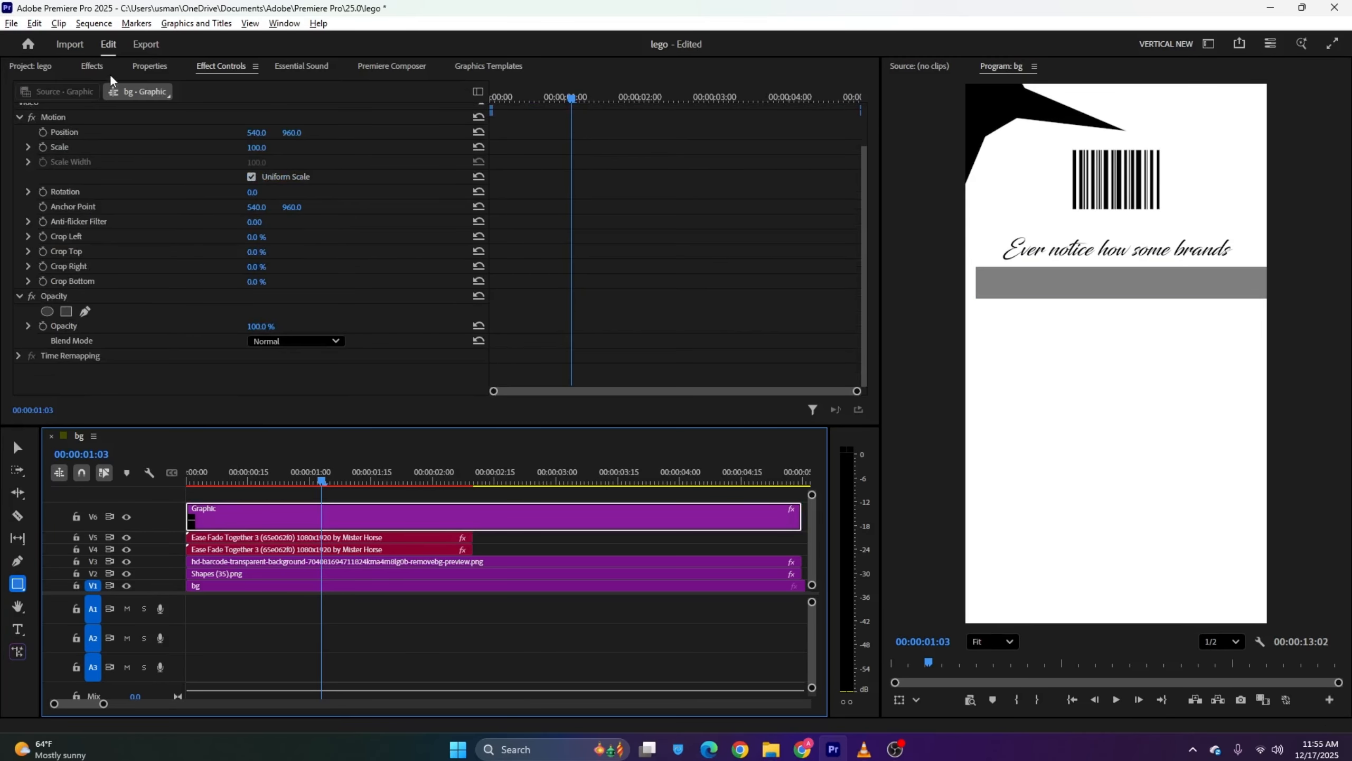
left_click(150, 66)
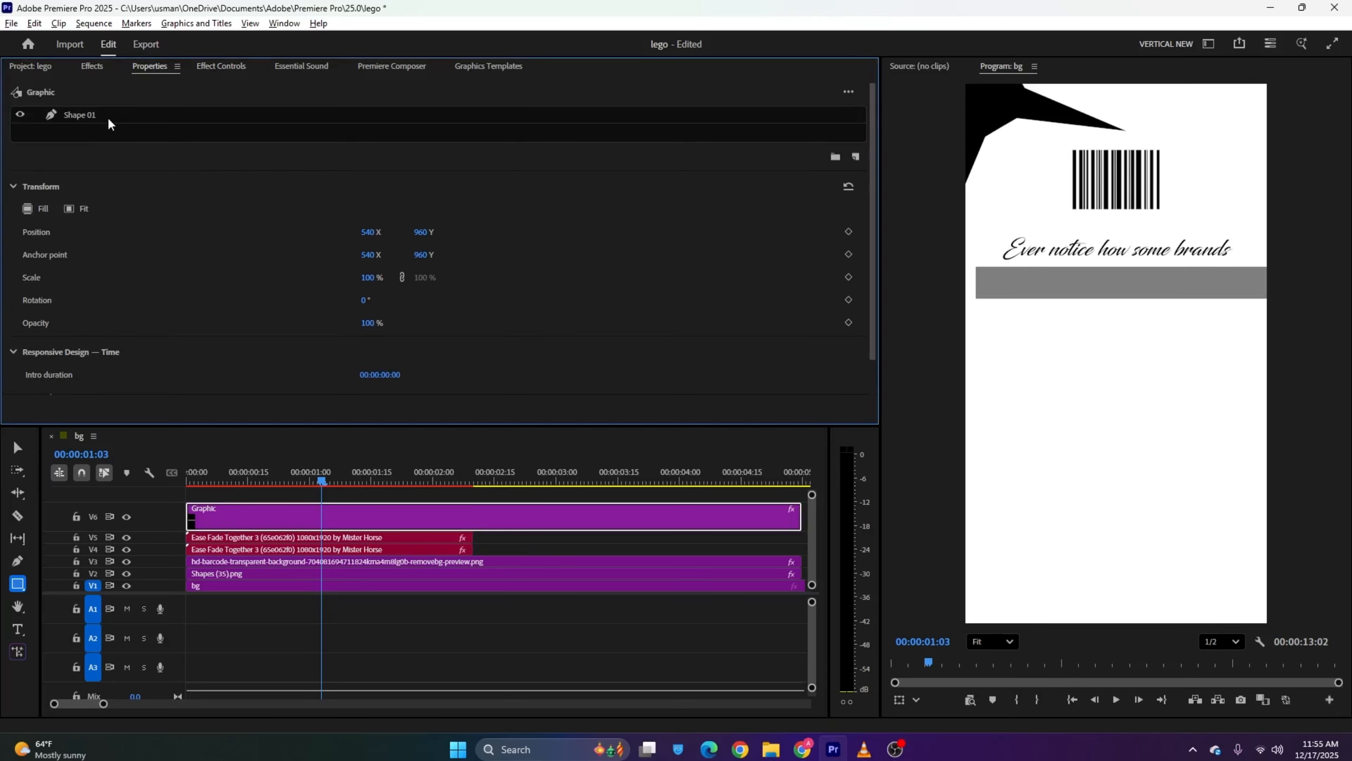
left_click(52, 234)
left_click(662, 432)
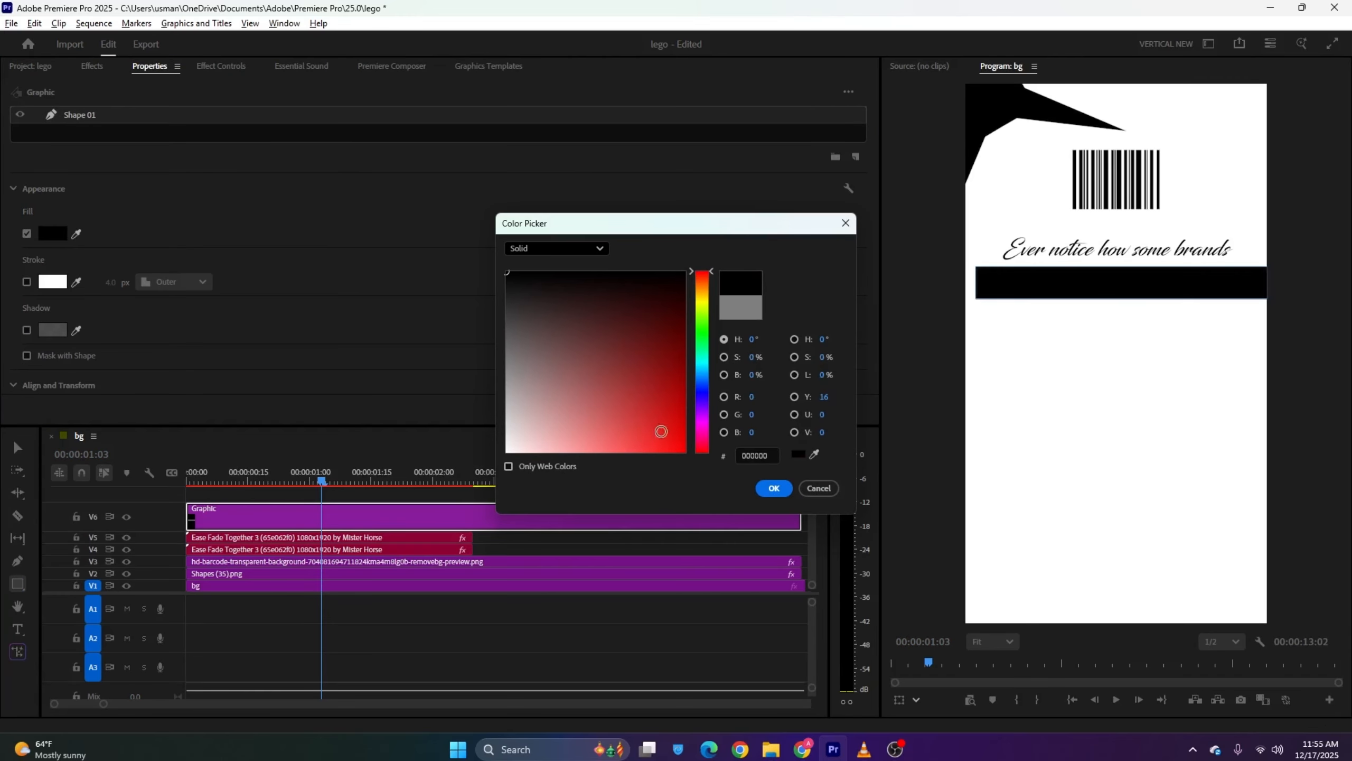
left_click(771, 492)
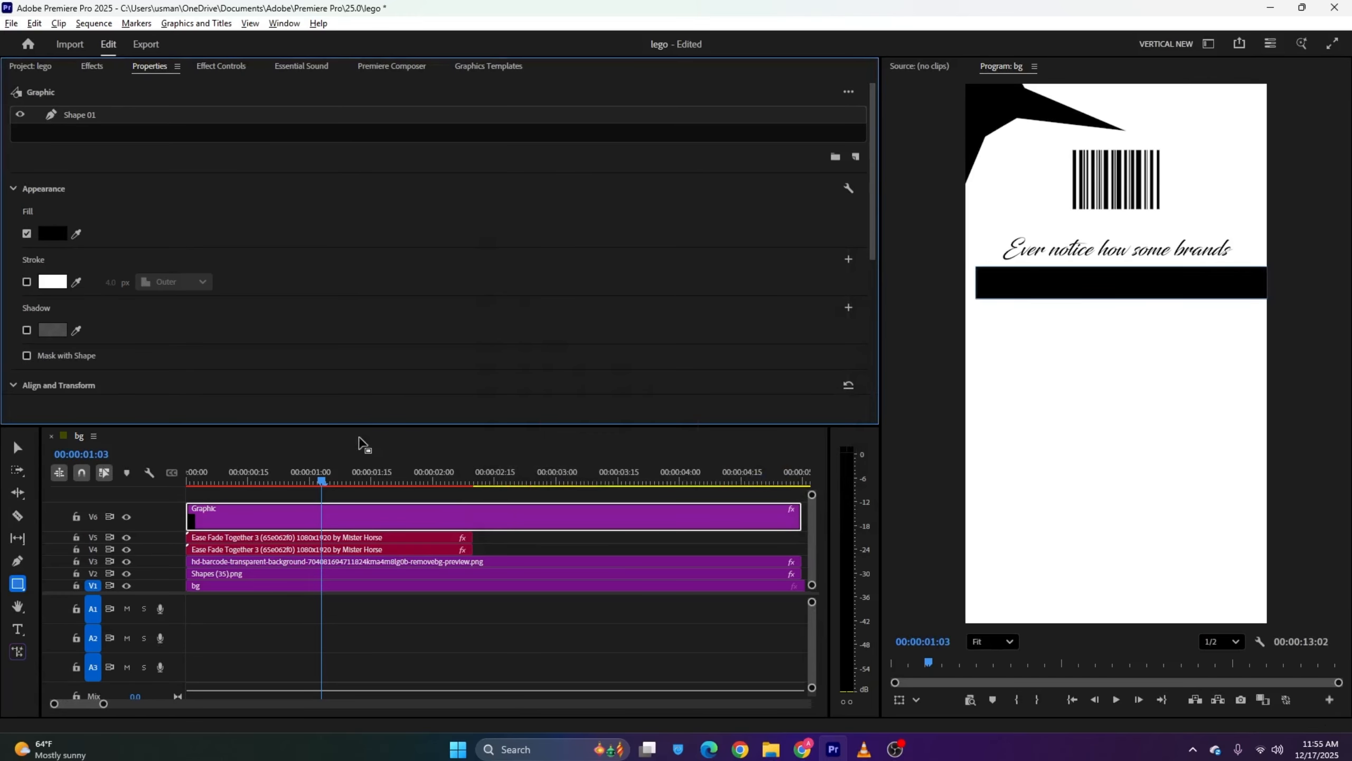
Move the rectangle graphic's anchor point to the bar's left end, at about 42.9, 704.8
left_click(209, 68)
left_click(114, 262)
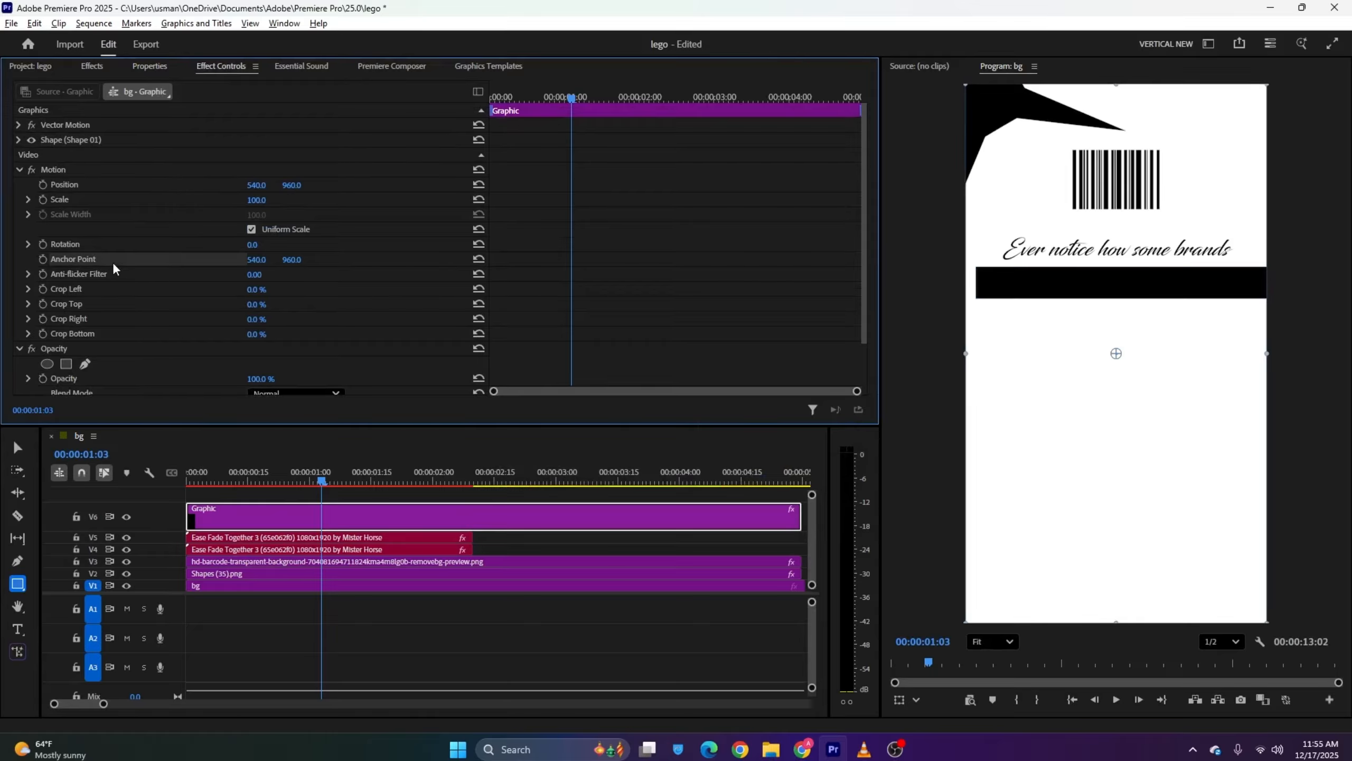
left_click_drag(1119, 358, 1114, 356)
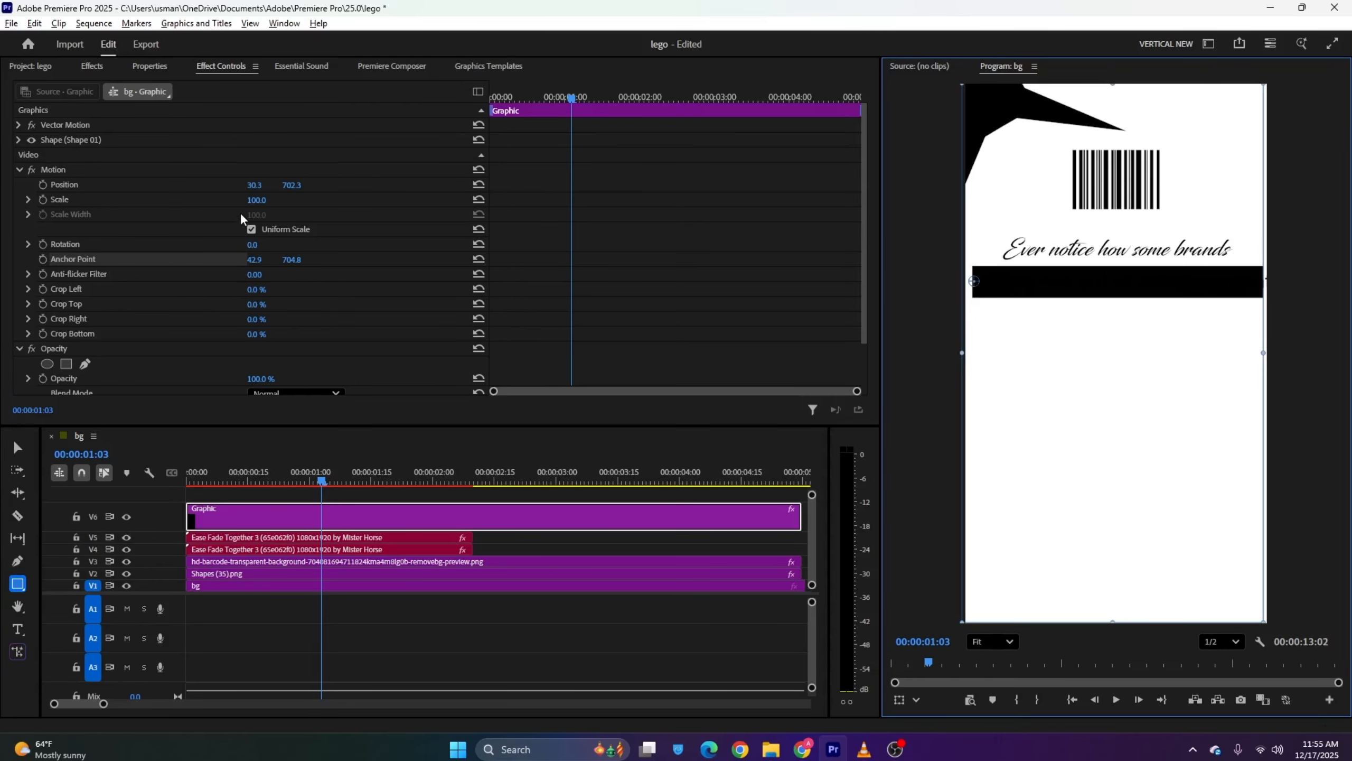
Disable uniform scaling on the black bar and keyframe its scale width from 6.1 at the sequence start to 100 at 00:00:01:03
left_click(251, 229)
left_click(42, 214)
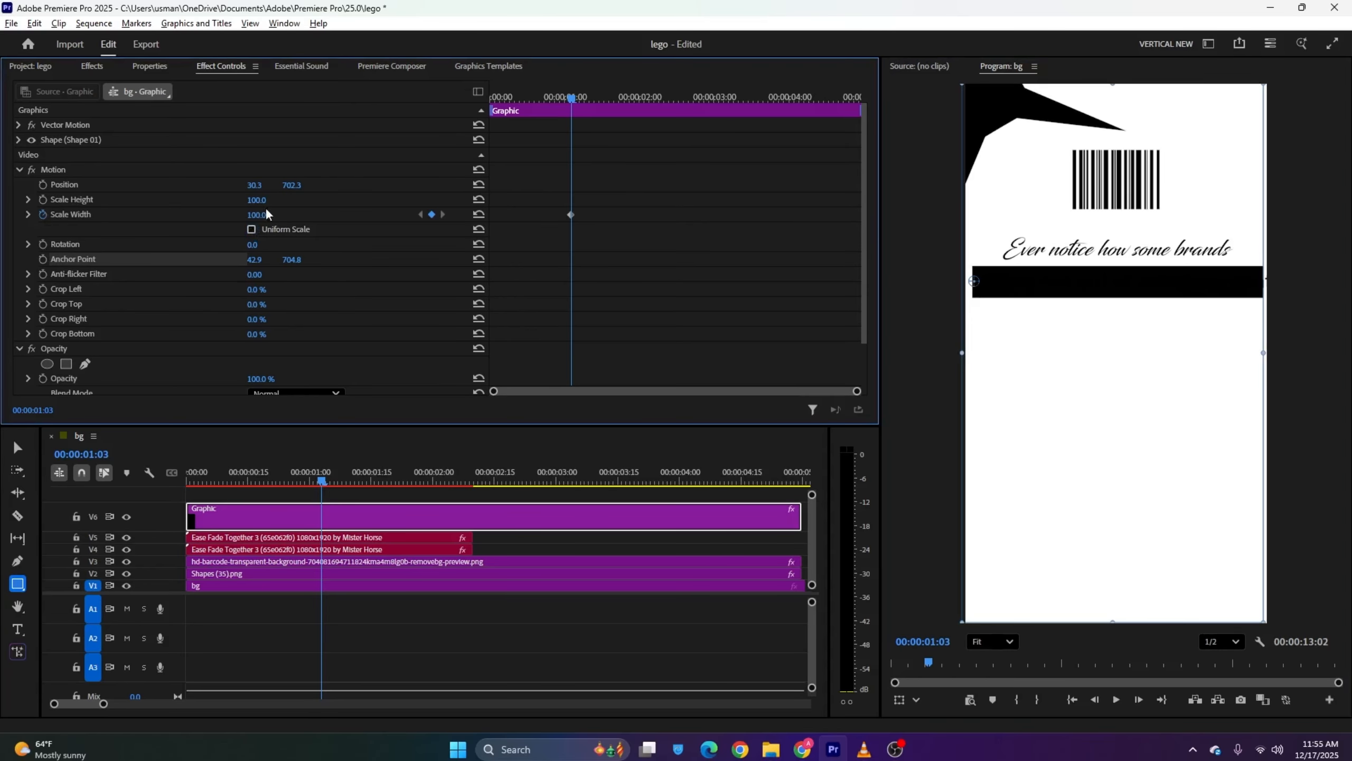
key("Home")
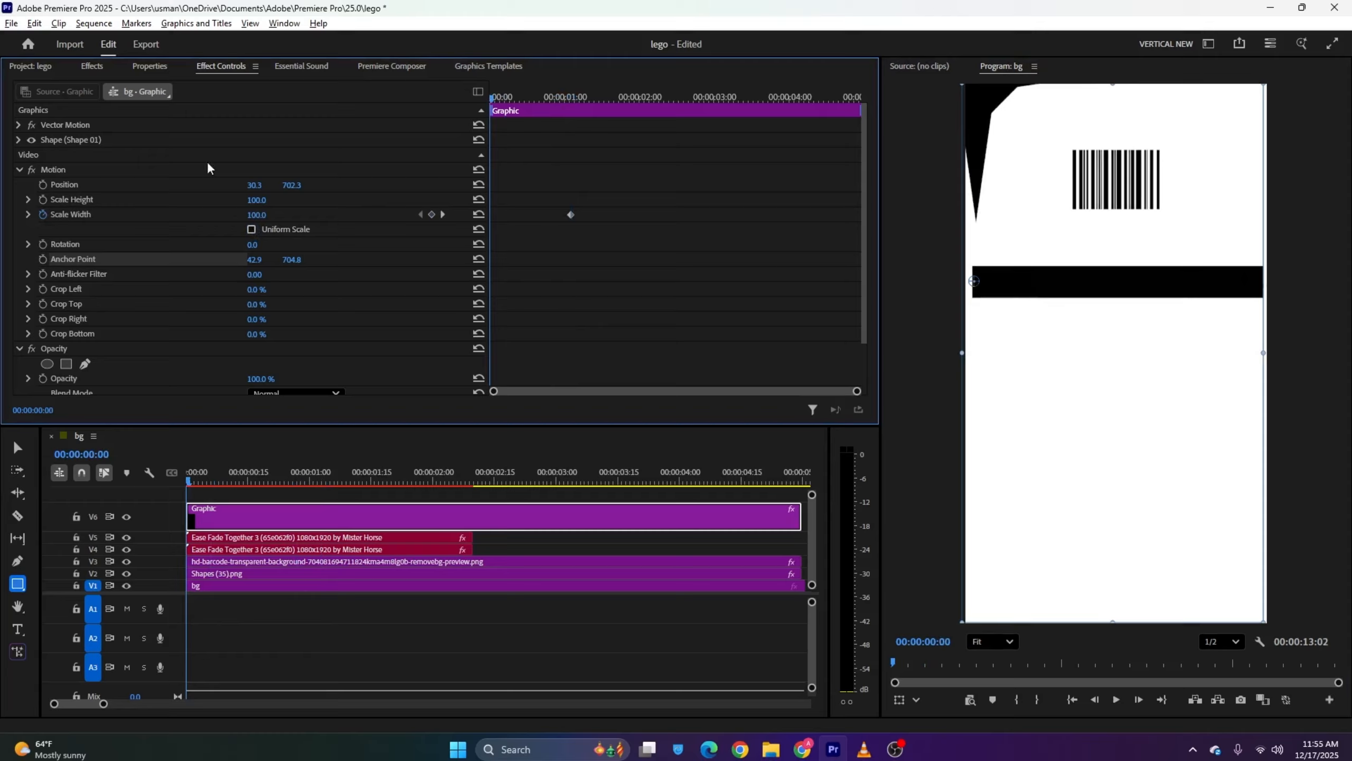
left_click_drag(260, 213, 235, 213)
key("space")
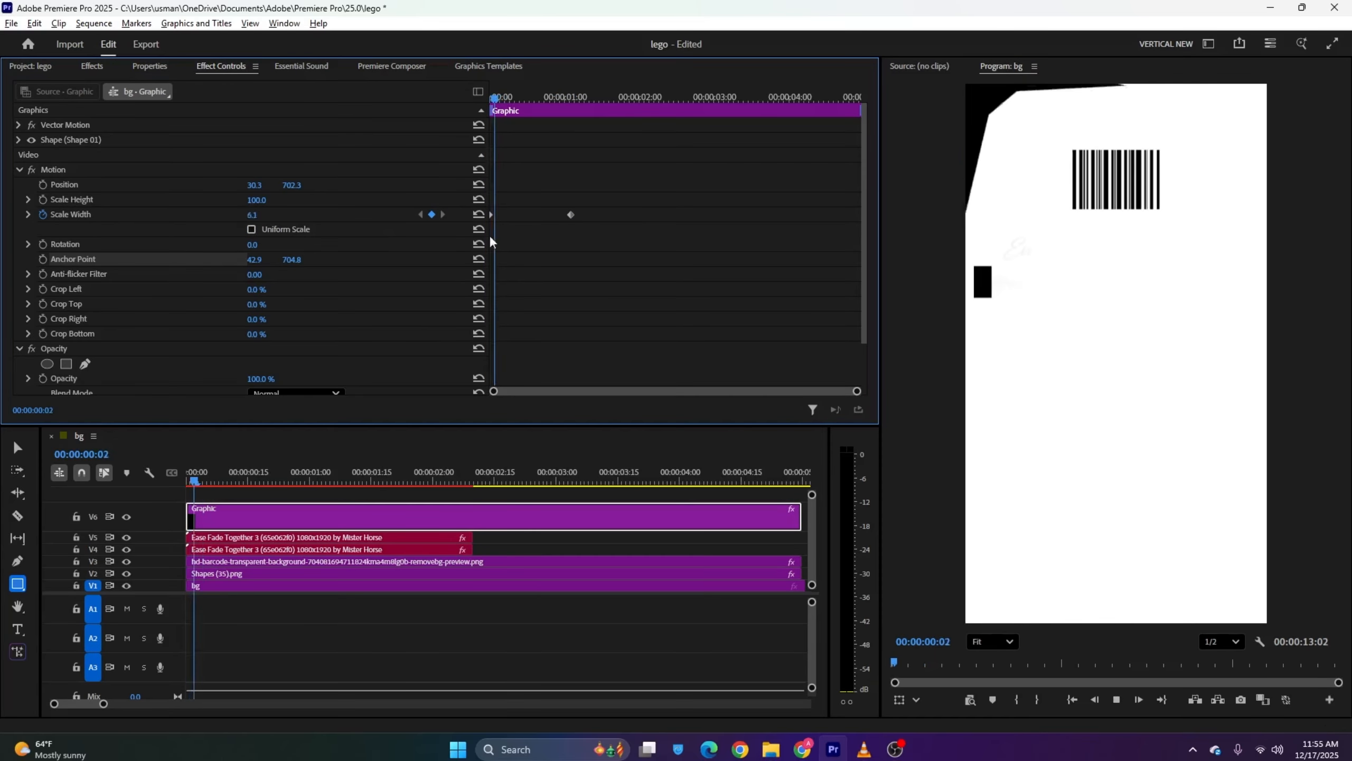
Shift the bar's ending scale width keyframe to slightly before the two-second mark and preview the growth from the start
left_click_drag(571, 215, 766, 215)
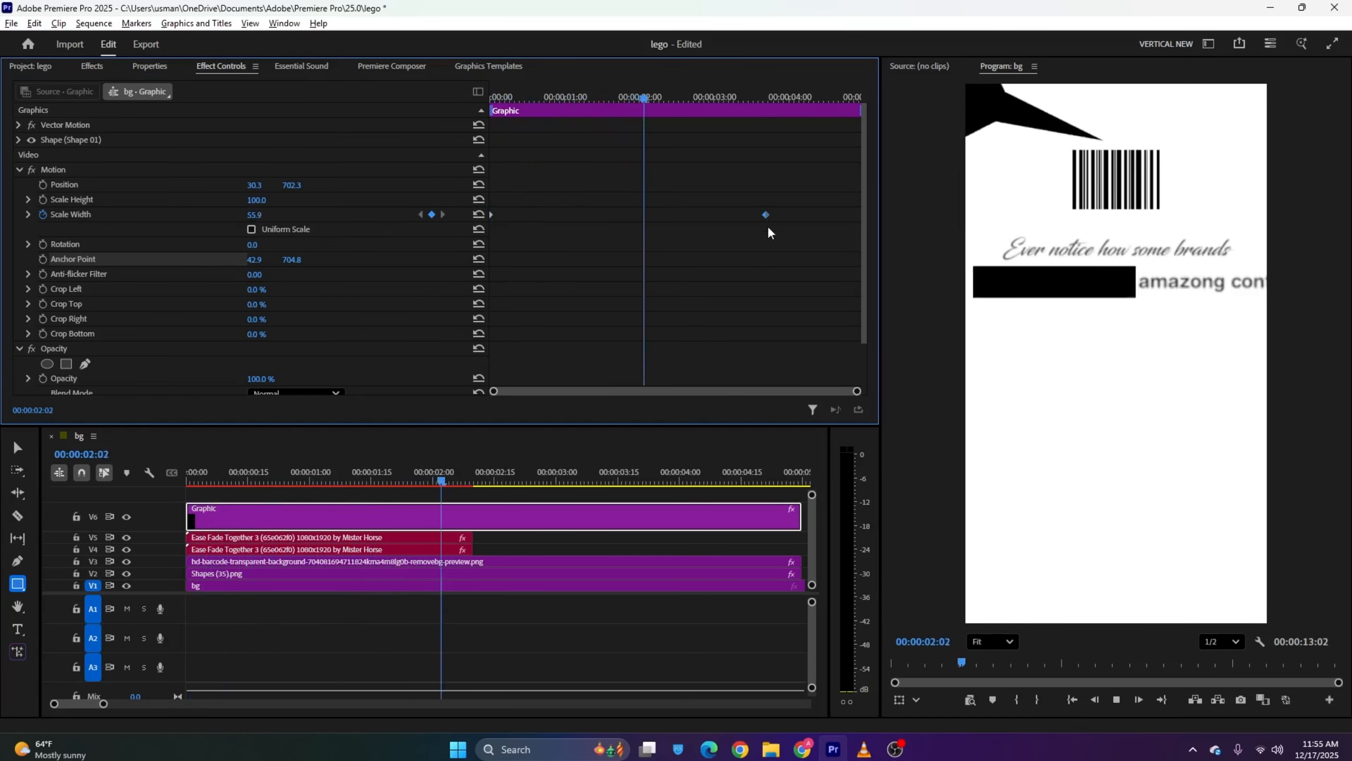
key("space")
left_click_drag(767, 215, 621, 215)
key("Home")
key("space")
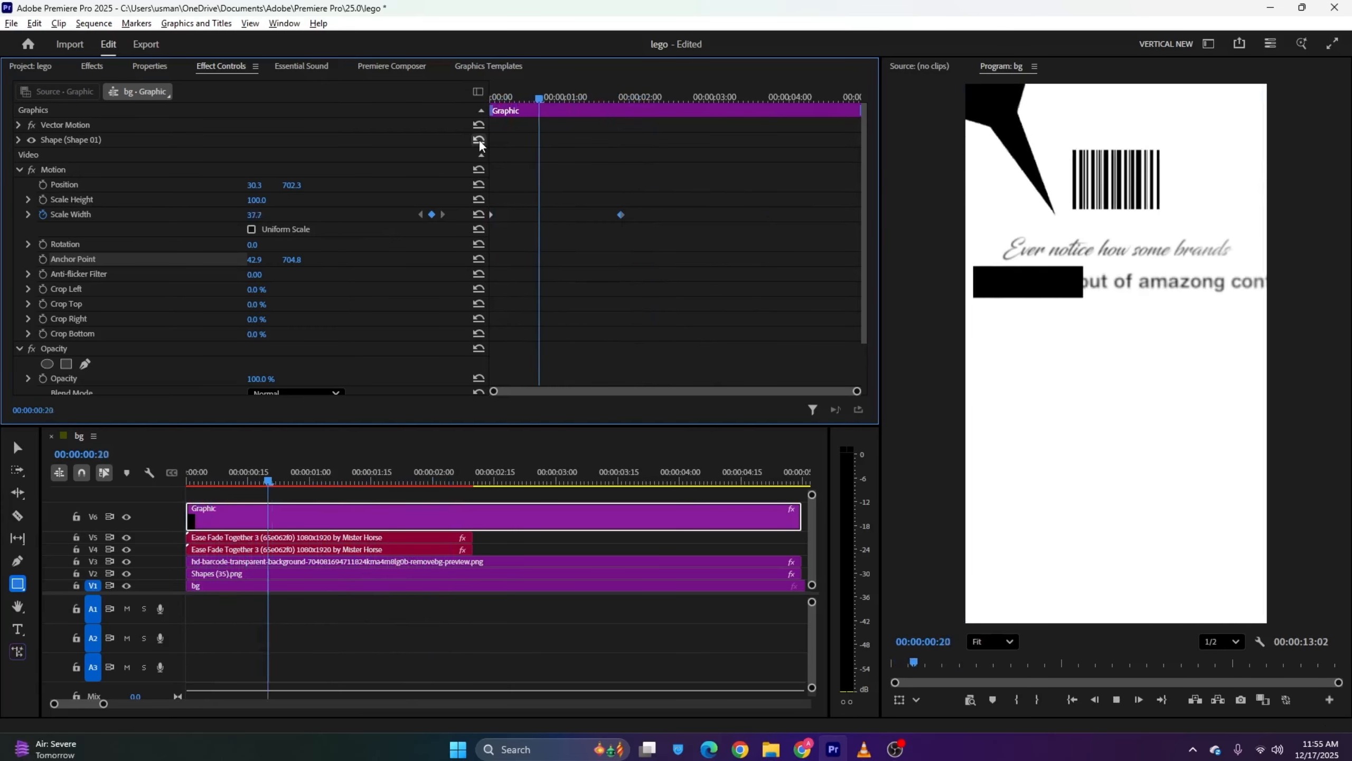
key("space")
Move the second caption line's clip up to V6 so it sits above the bar graphic
left_click(224, 538)
mouse_move(224, 538)
left_mouse_down()
mouse_move(224, 494)
mouse_move(231, 534)
mouse_move(247, 523)
left_mouse_up()
left_click(229, 527)
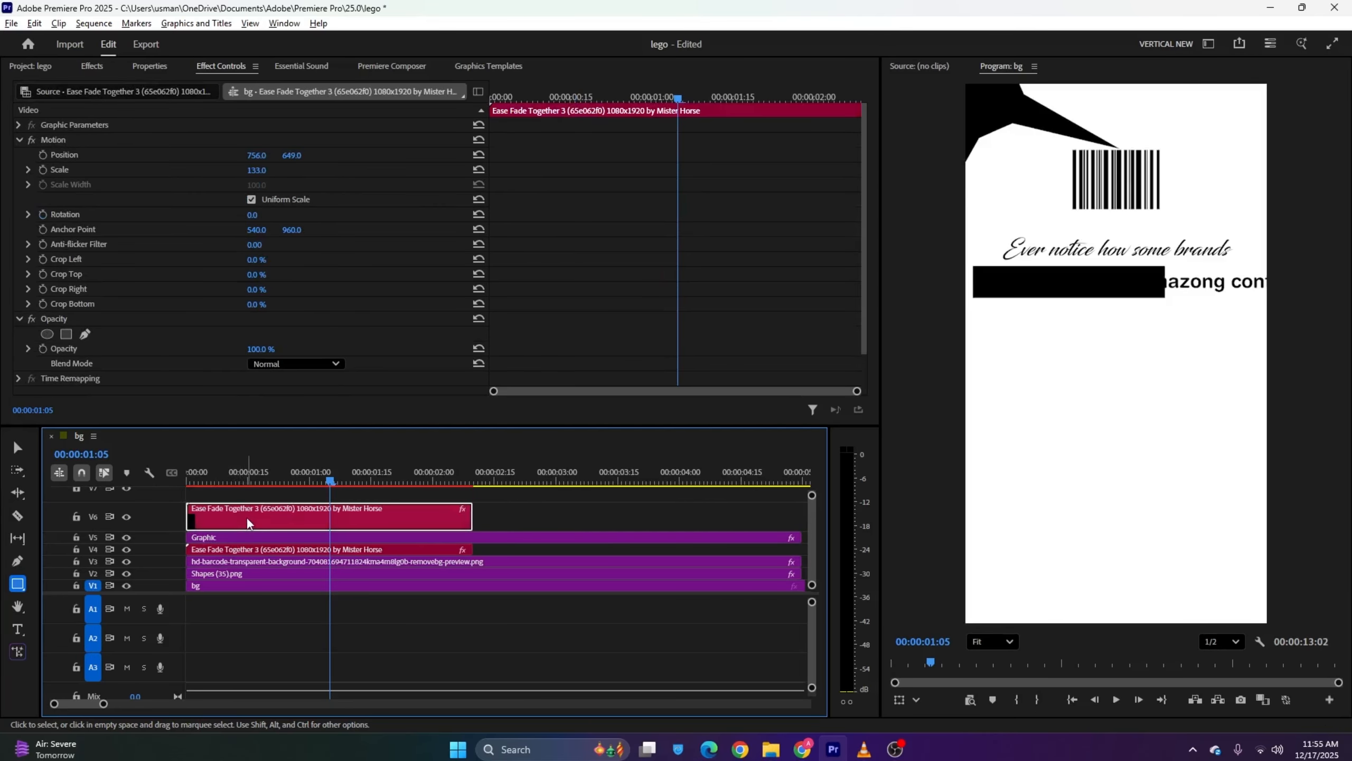
Set the second caption line's text fill color to white and preview it over the black bar
left_click(157, 67)
scroll(110, 224, "down", 12)
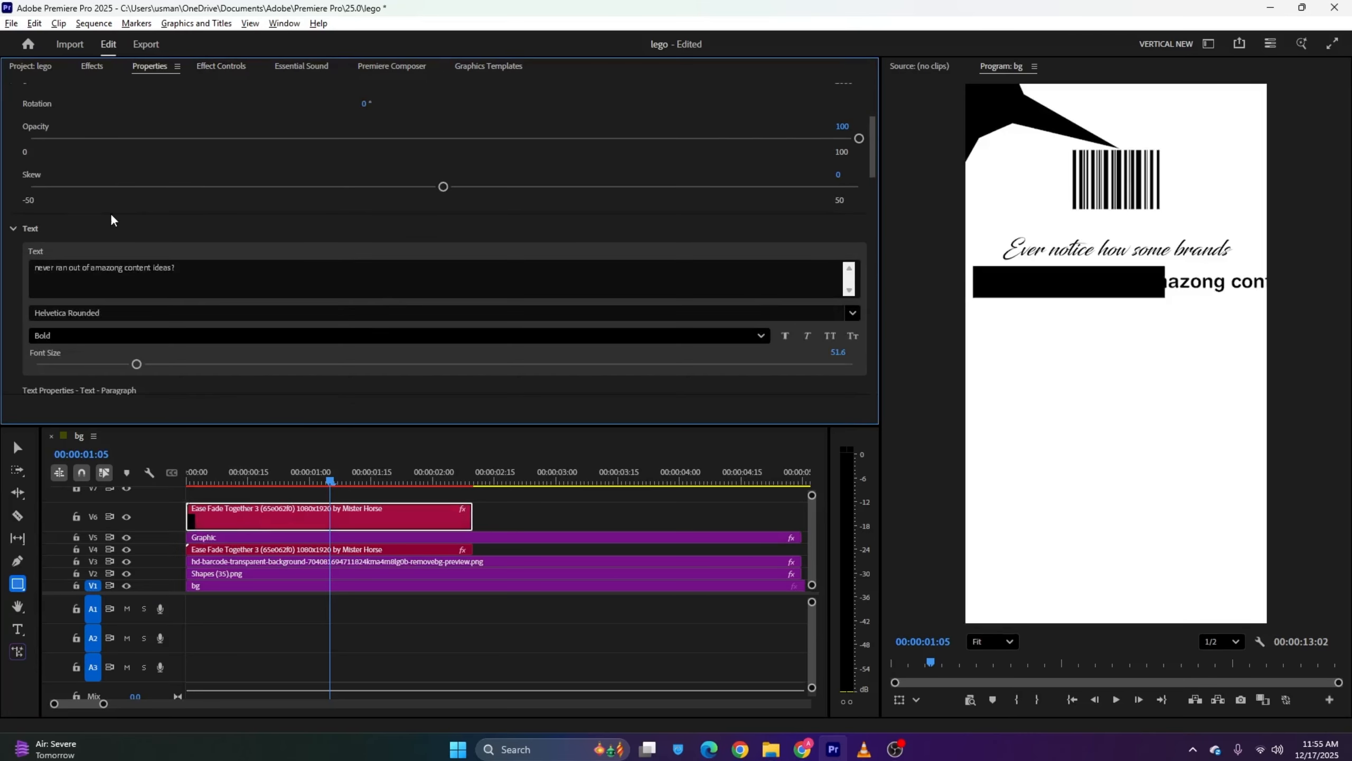
left_click(53, 229)
left_click(516, 437)
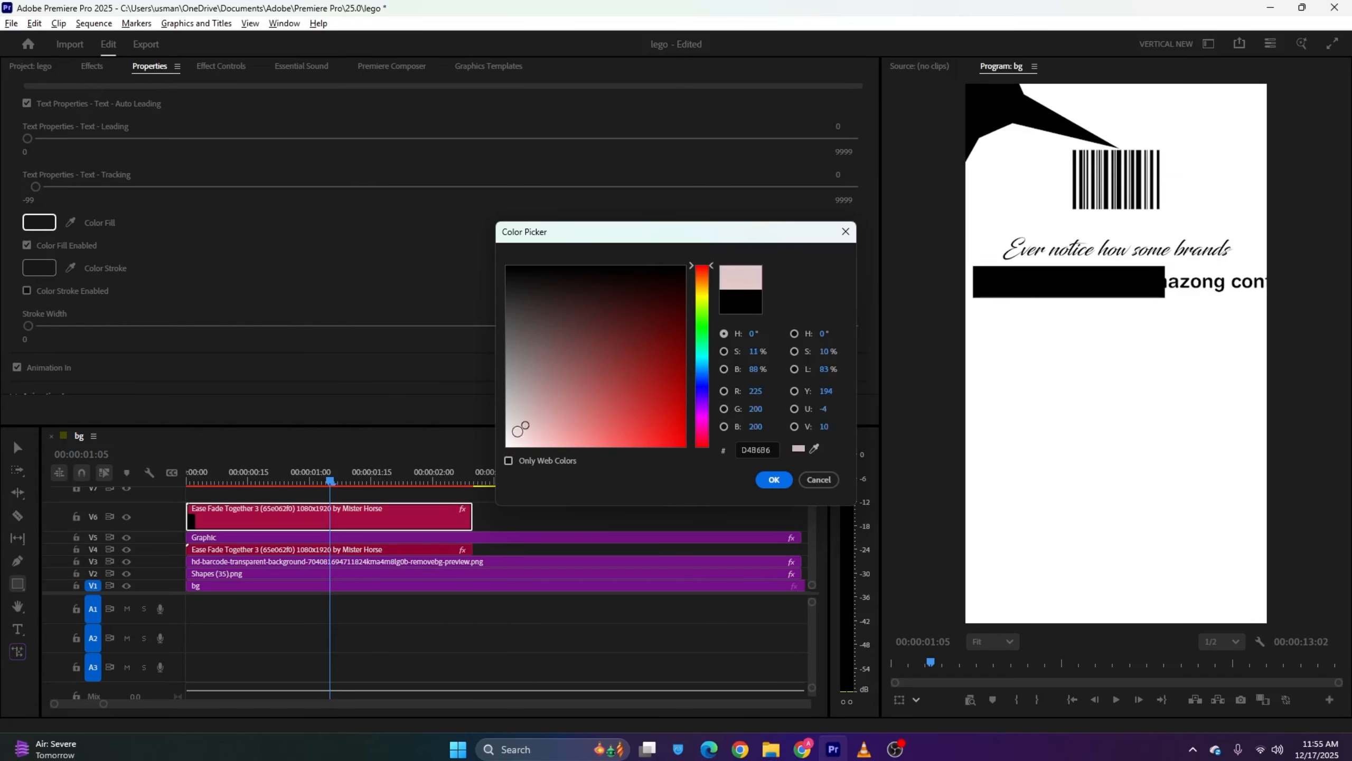
left_click(772, 478)
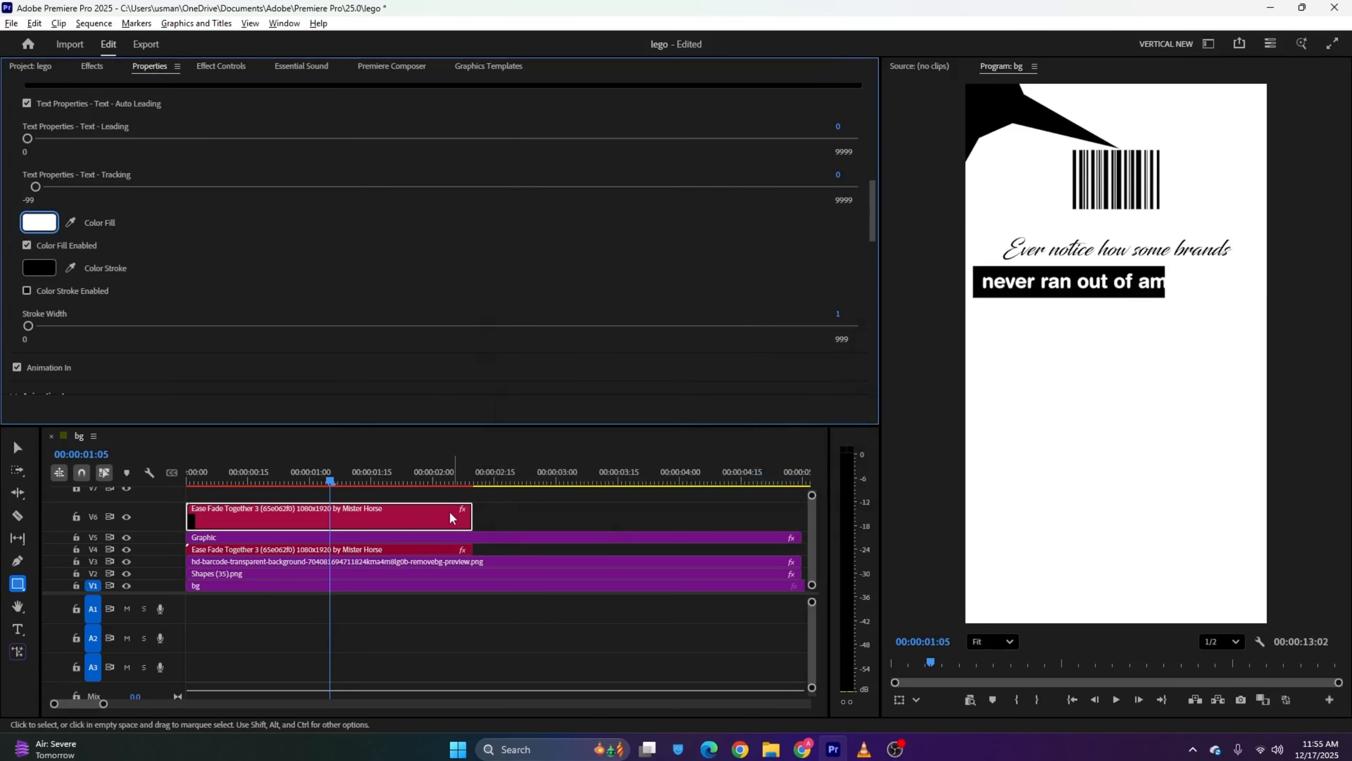
key("space")
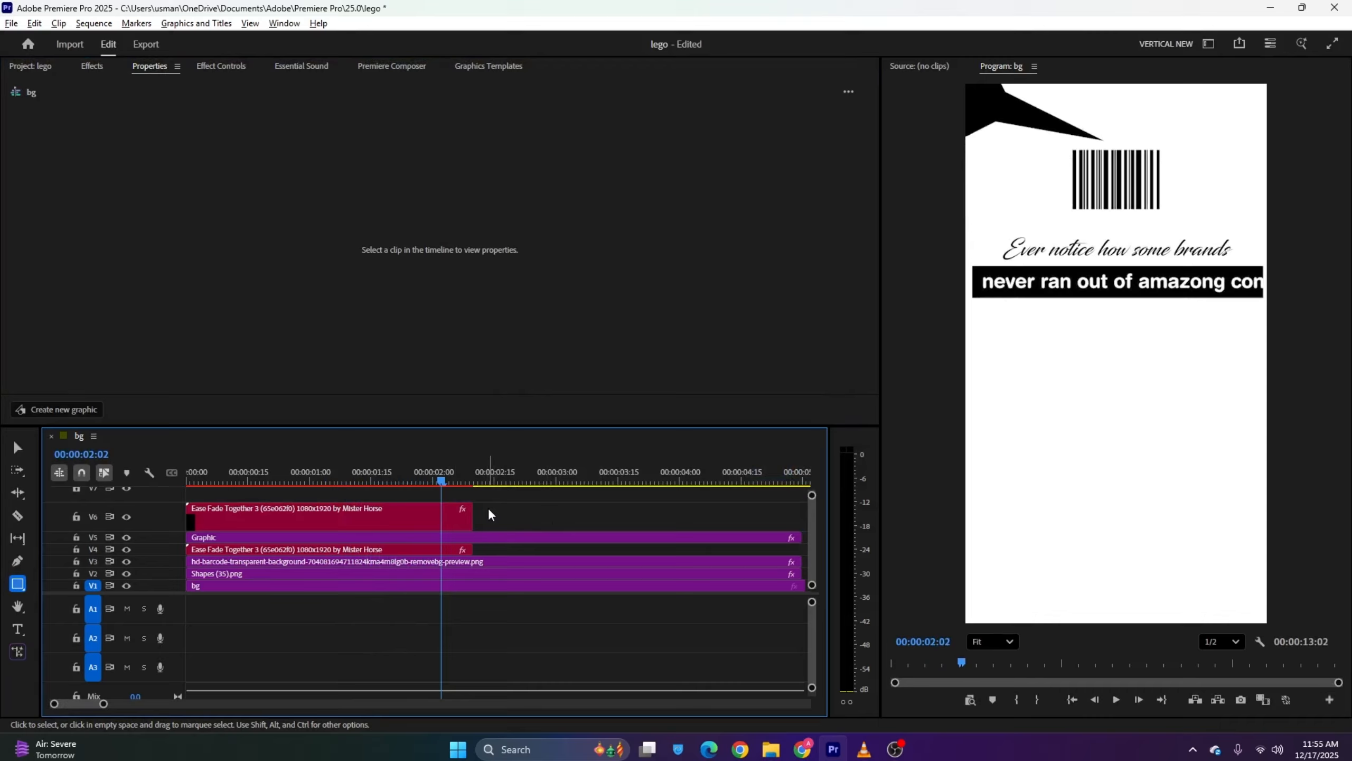
Keyframe the second caption's position from 756, 649 at 00:00:01:24 to 362, 649 at 00:00:01:29 and save the project
left_click(447, 522)
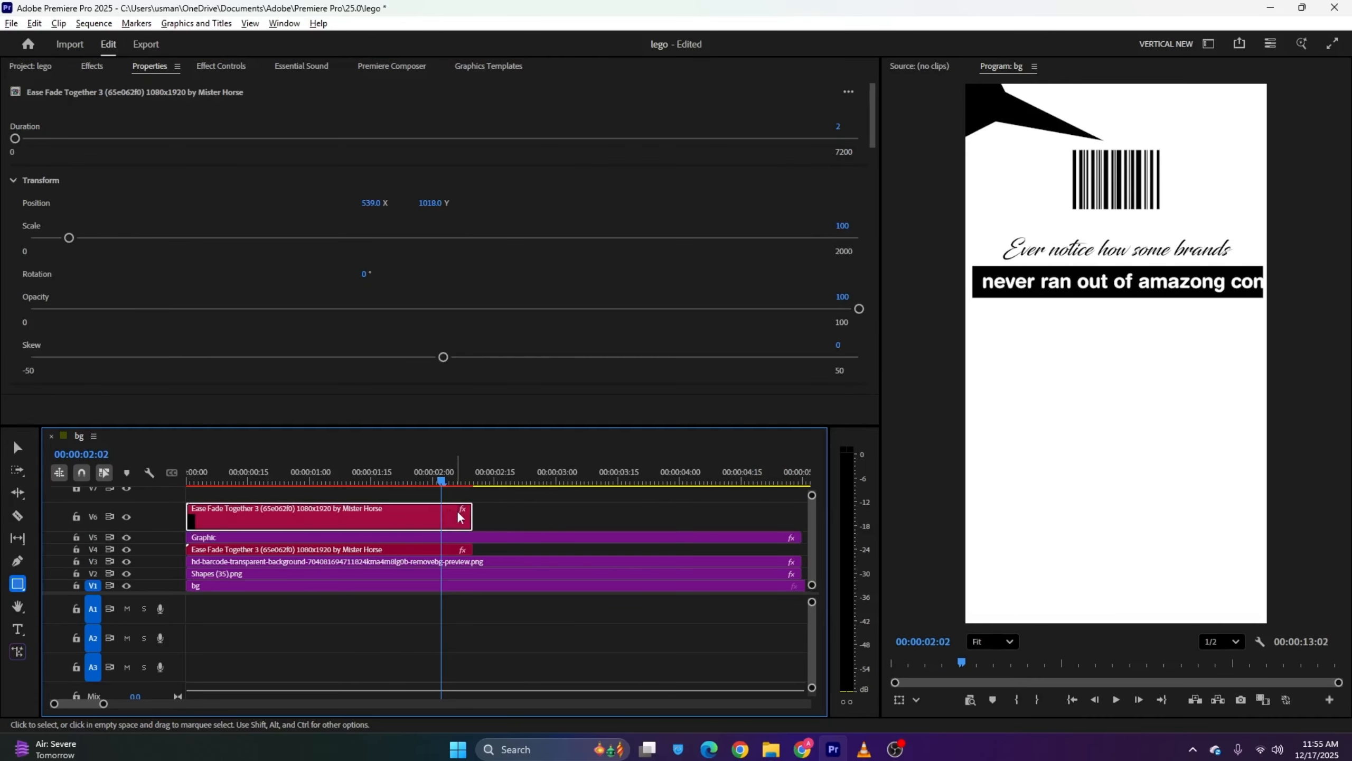
left_click_drag(470, 517, 586, 517)
mouse_move(415, 483)
left_mouse_down()
mouse_move(391, 483)
mouse_move(409, 483)
left_mouse_up()
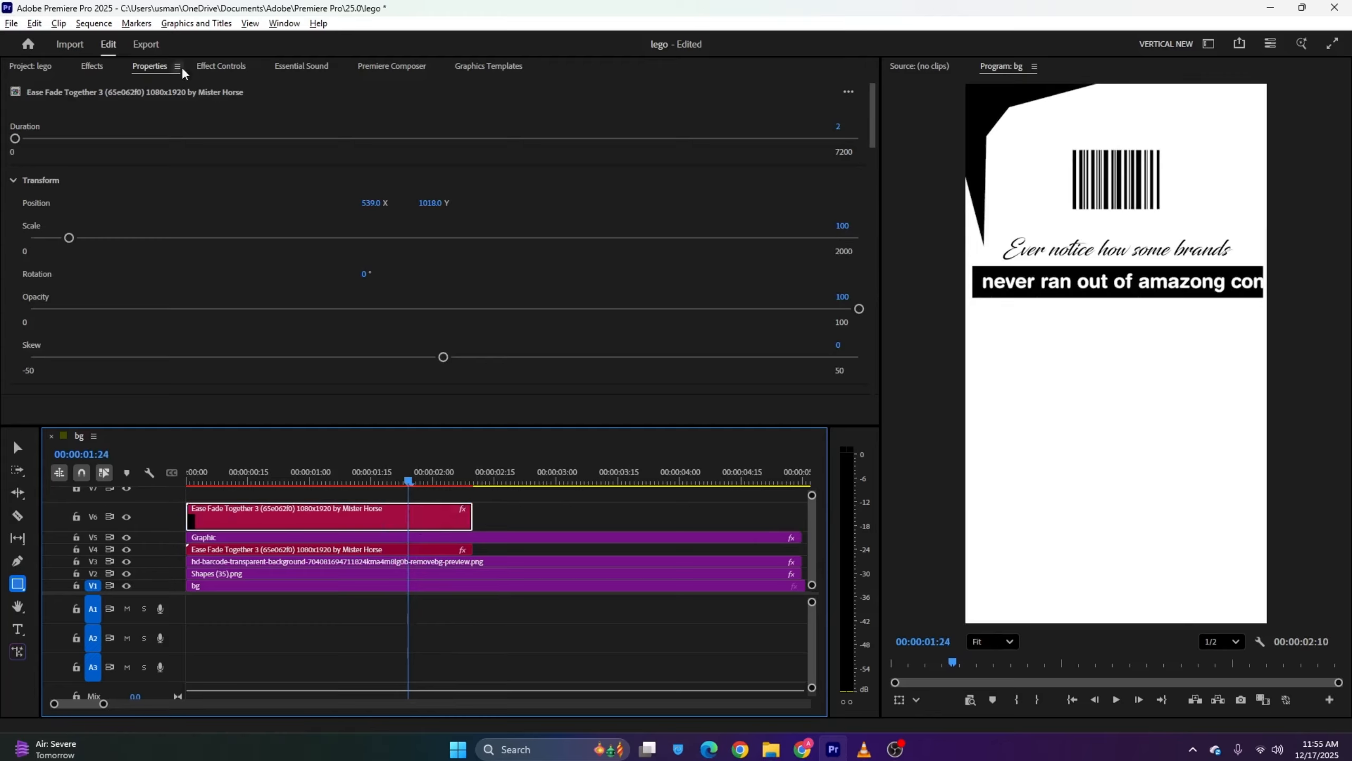
left_click(205, 69)
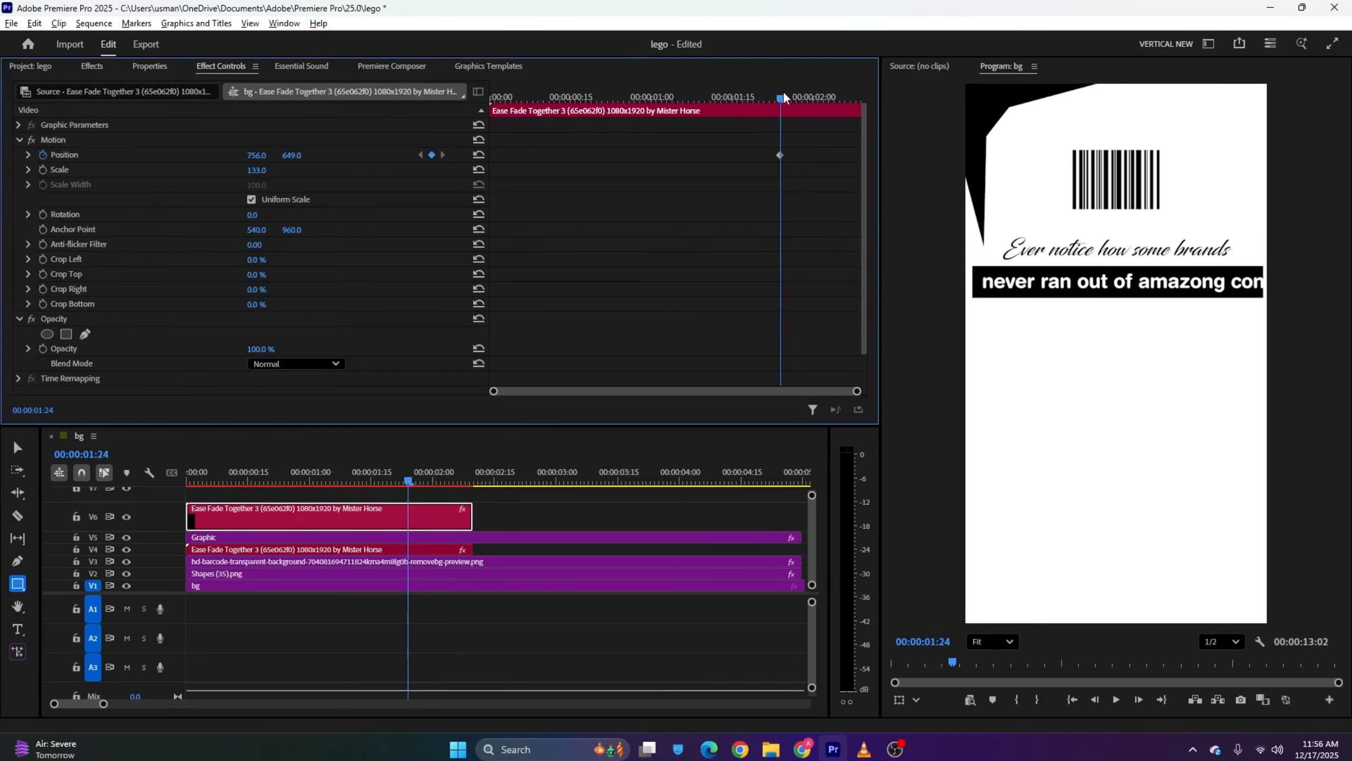
left_click_drag(784, 98, 808, 99)
left_click_drag(256, 155, 5, 156)
key("ctrl+s")
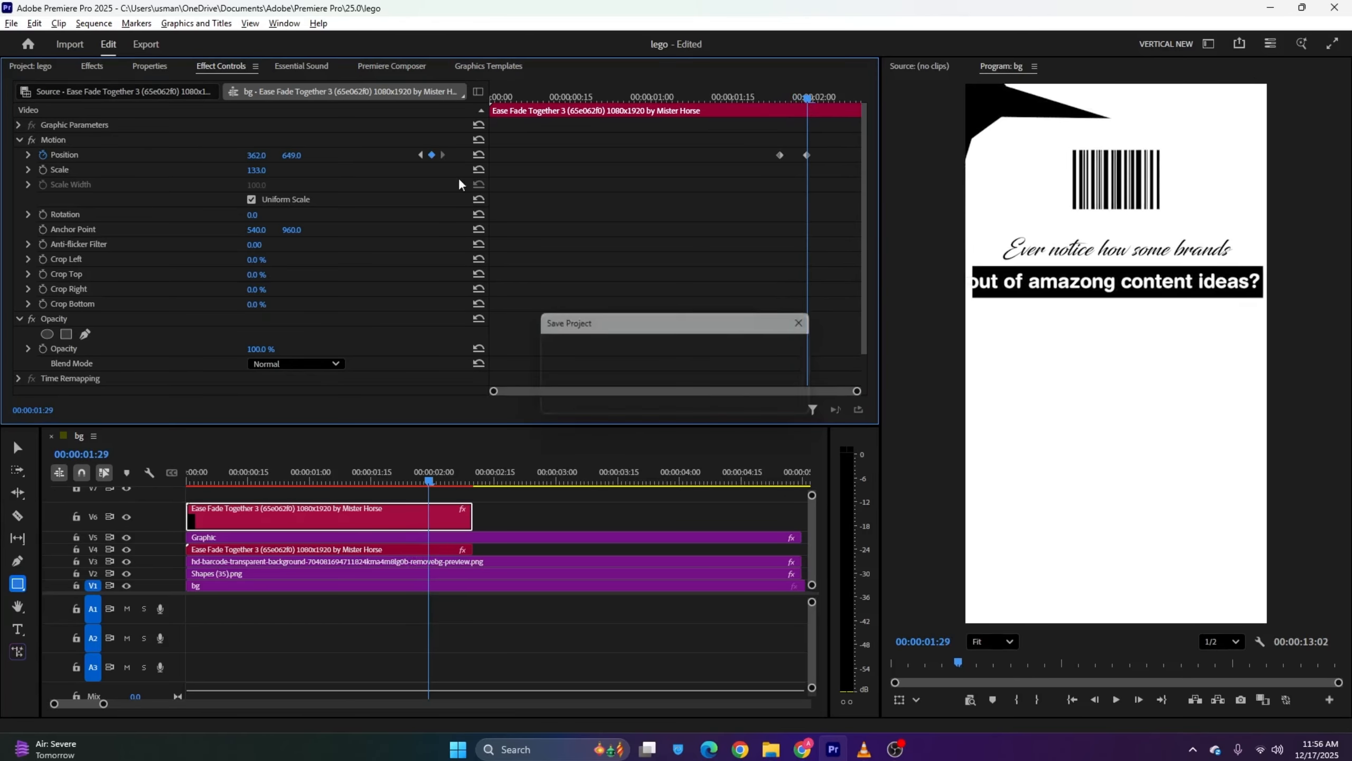
Move the caption's first position keyframe to about 00:00:01:14, apply Ease In to the position keyframes, save, and preview
left_click_drag(780, 155, 852, 181)
right_click(807, 155)
mouse_move(900, 273)
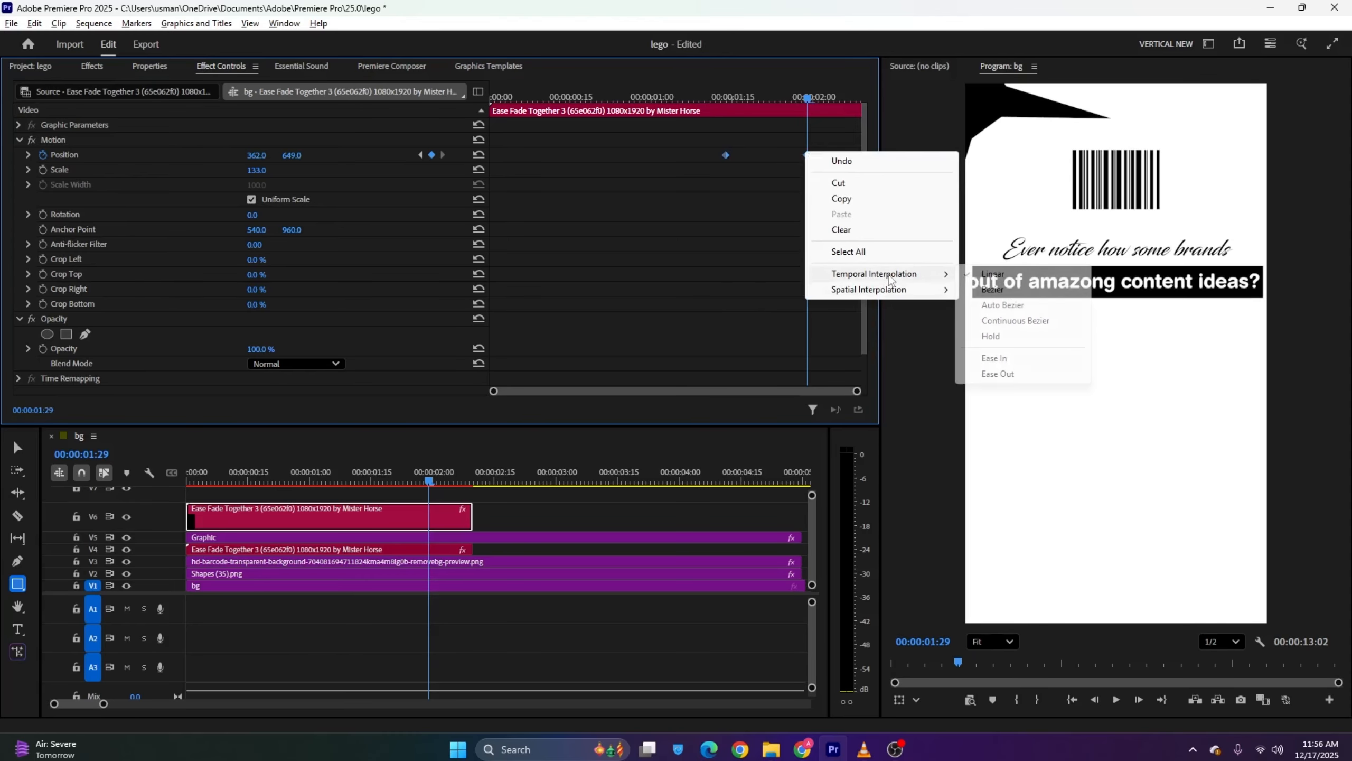
left_click(1027, 360)
key("ctrl+s")
key("Home")
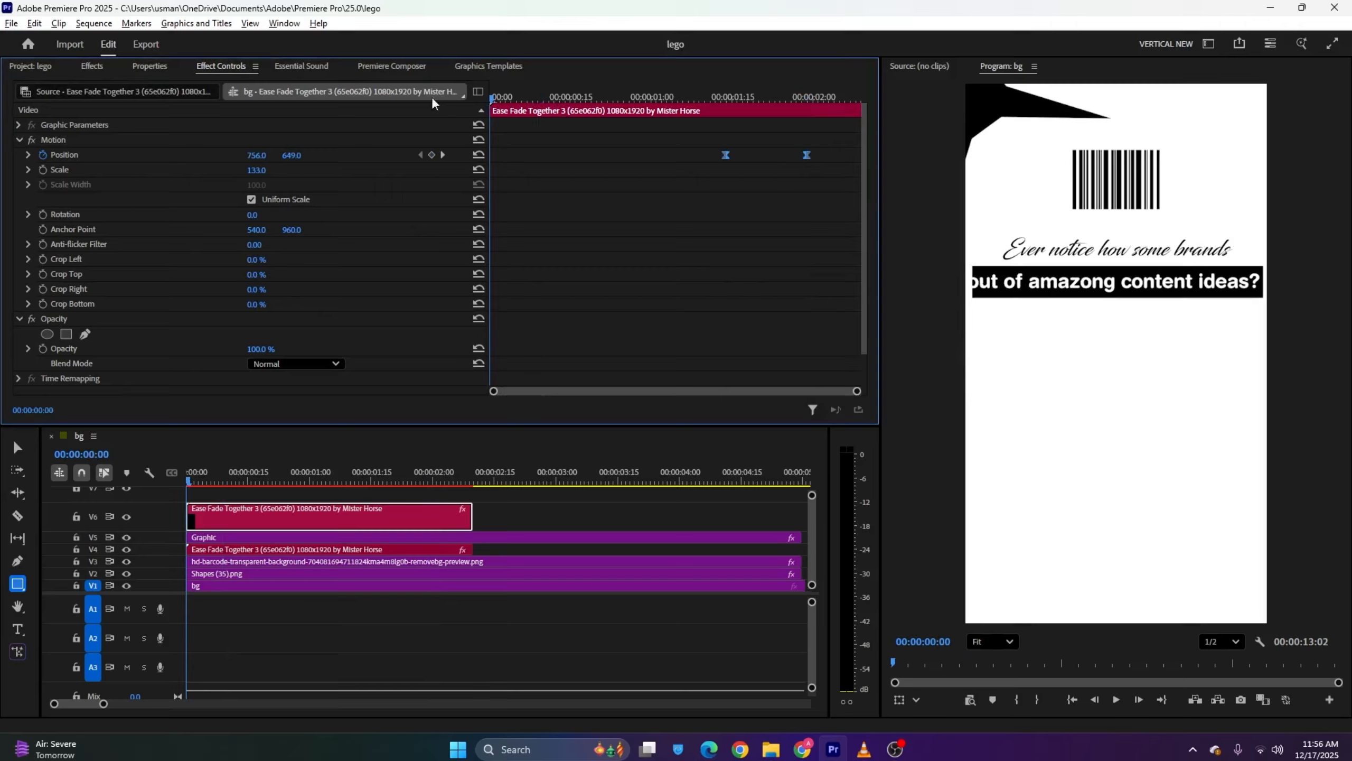
key("space")
key("space")
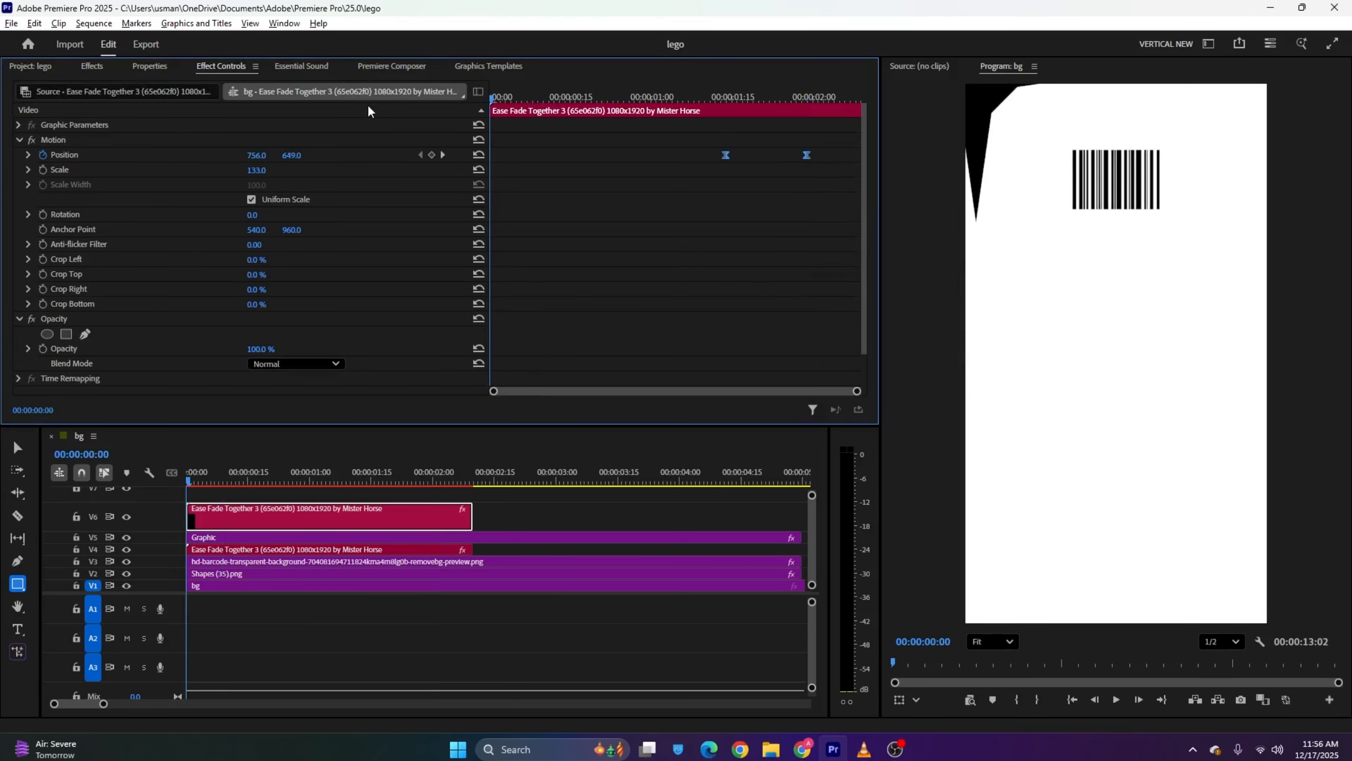
Move the caption's last position keyframe to the end of its clip to lengthen the slide
key("Down")
left_click_drag(806, 155, 868, 155)
left_click_drag(811, 96, 722, 112)
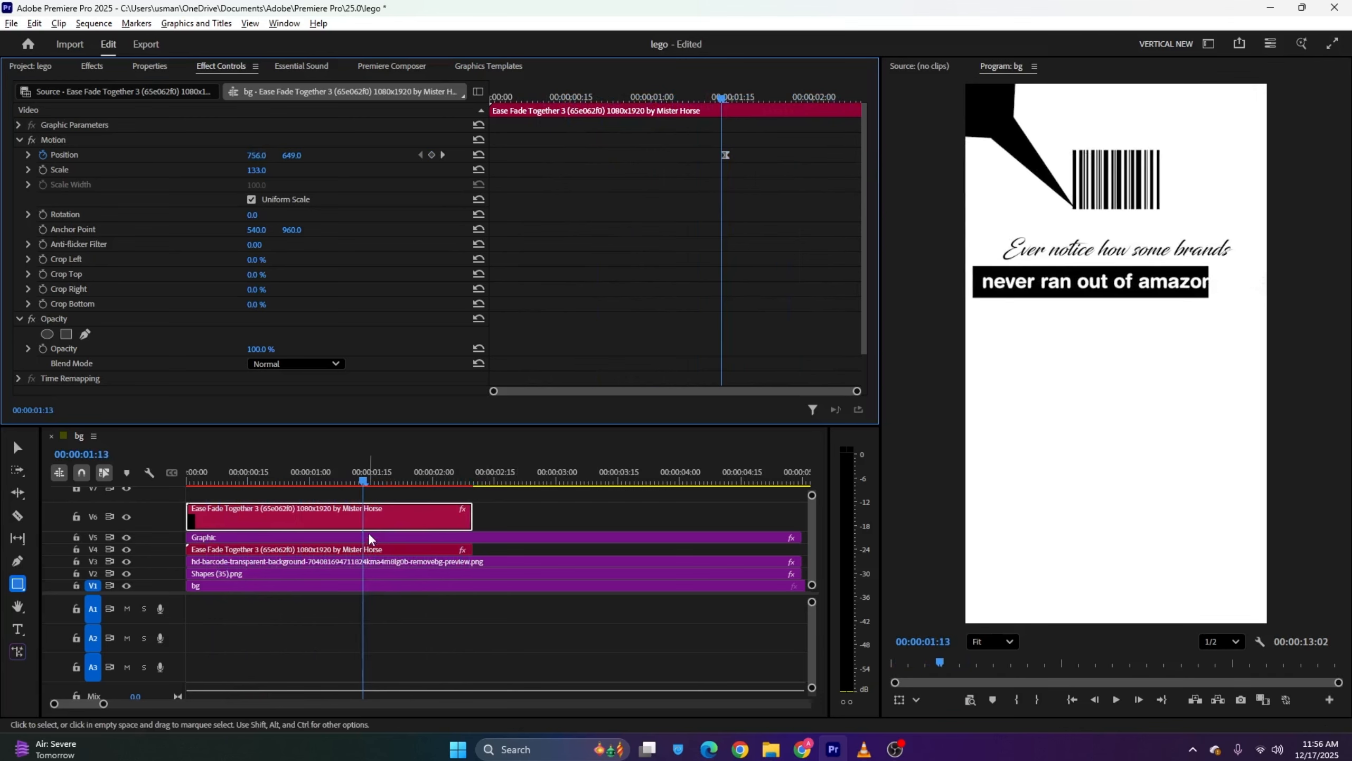
Move the bar graphic's ending scale width keyframe to just before one second and preview the faster reveal
left_click(465, 536)
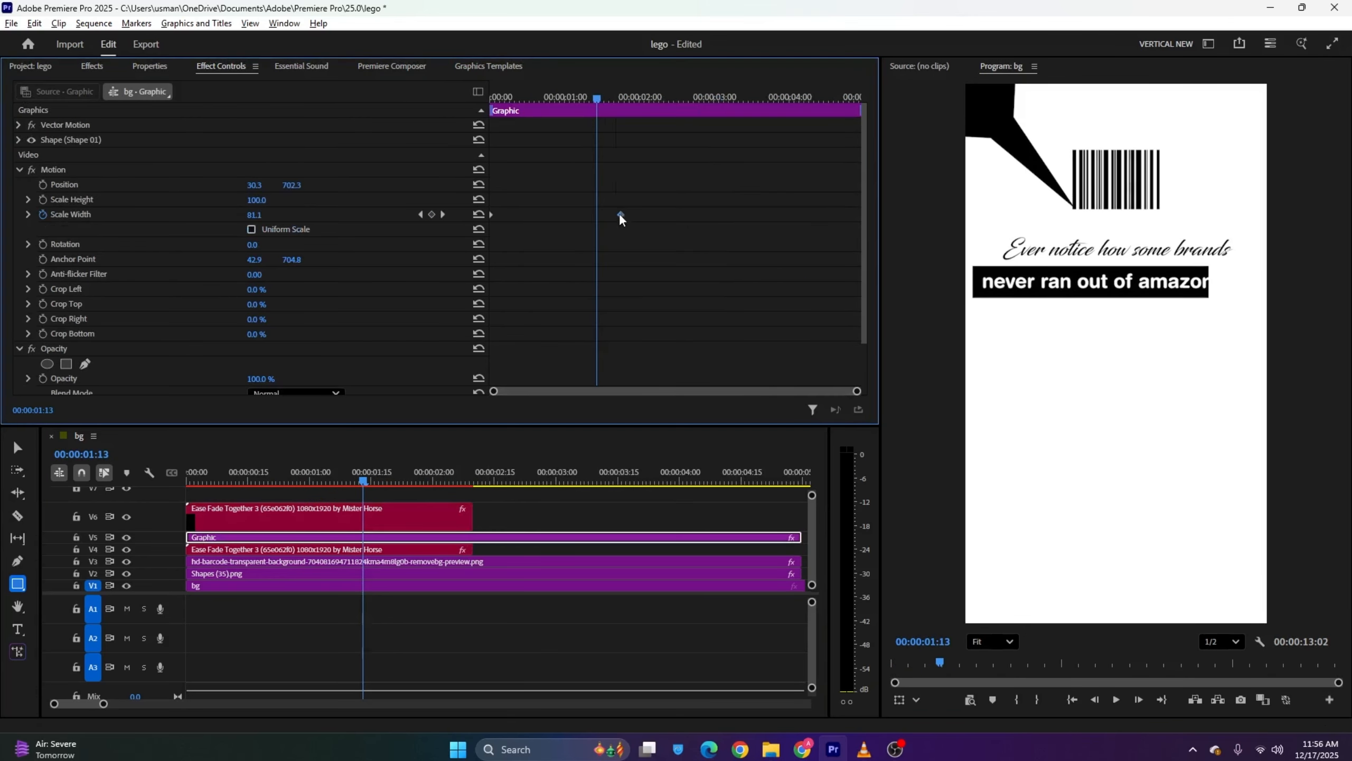
left_click_drag(619, 214, 563, 220)
left_click_drag(532, 93, 379, 102)
key("space")
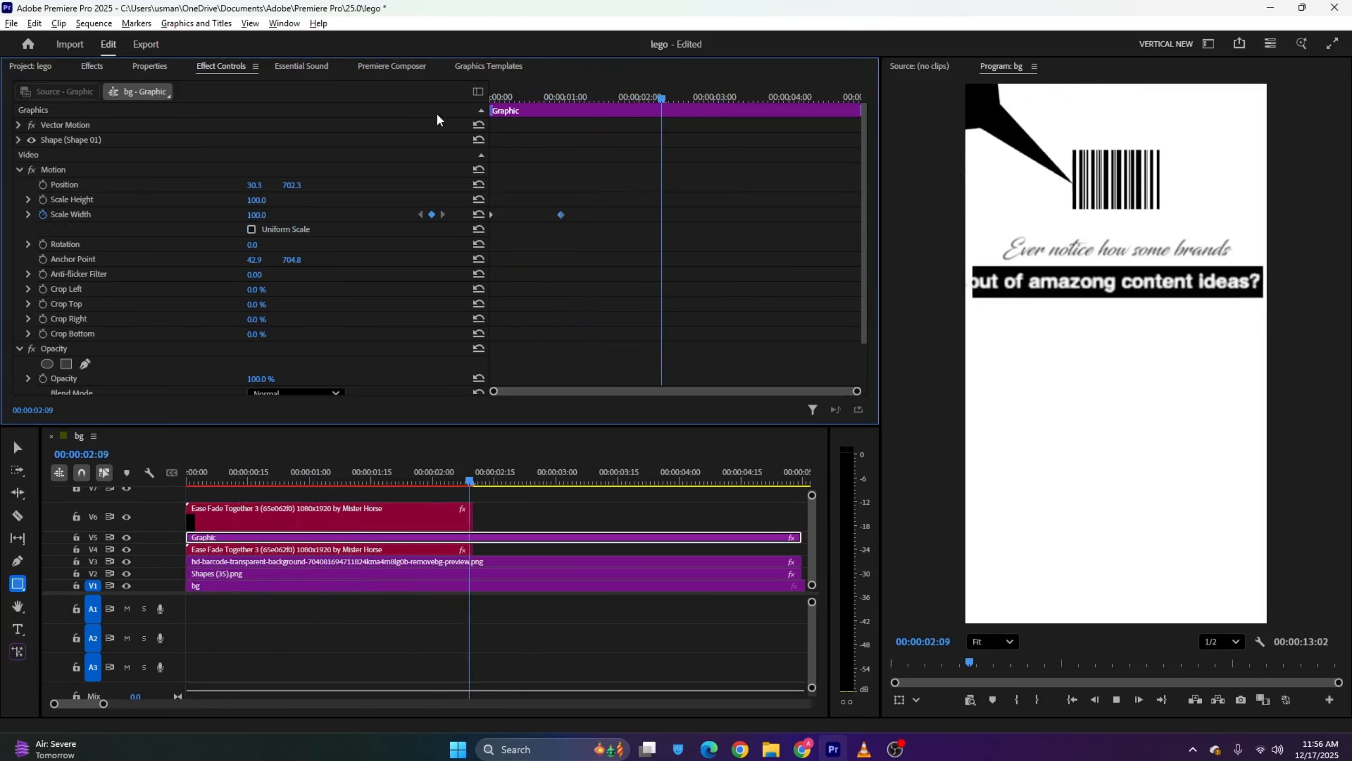
key("space")
left_click(516, 528)
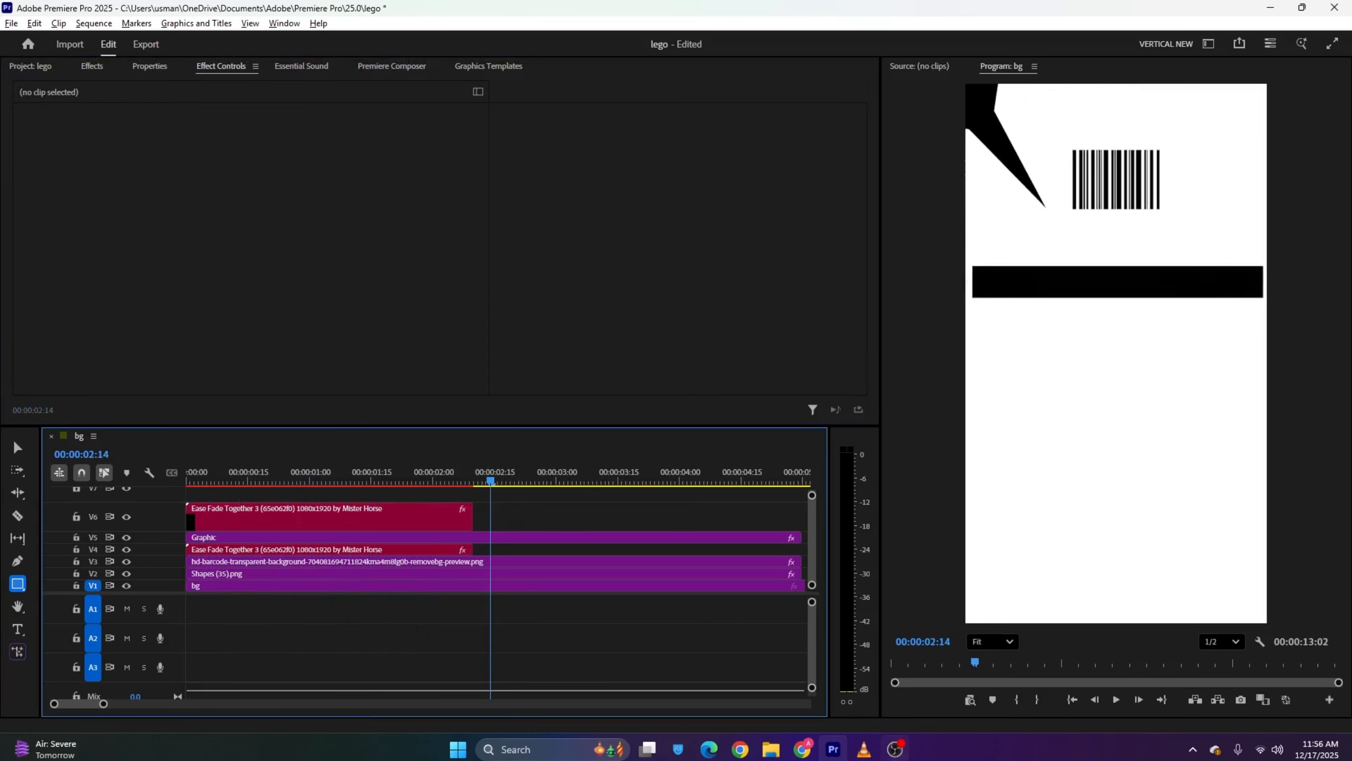
Check the reference video in VLC, return to Premiere Pro, and place 1.png on V7 at the sequence start
left_click(859, 746)
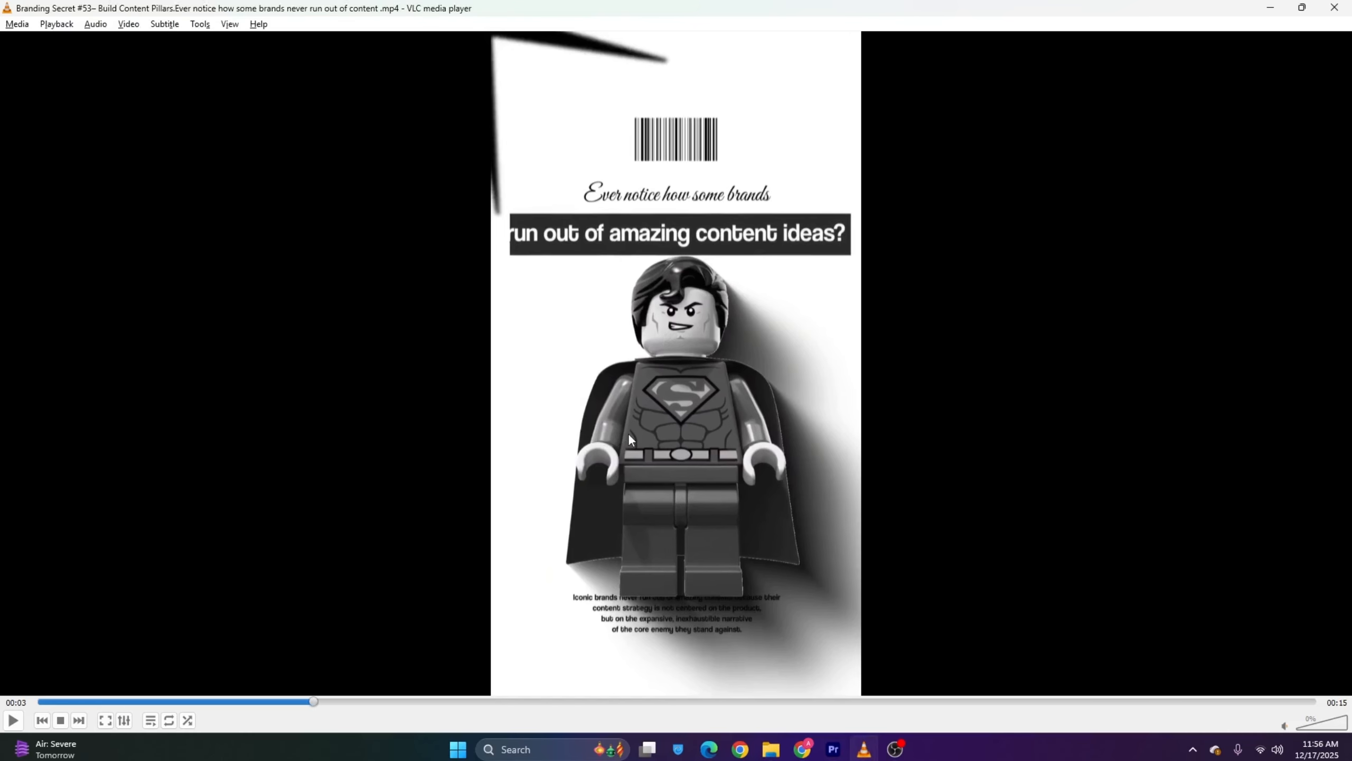
key("alt+Tab")
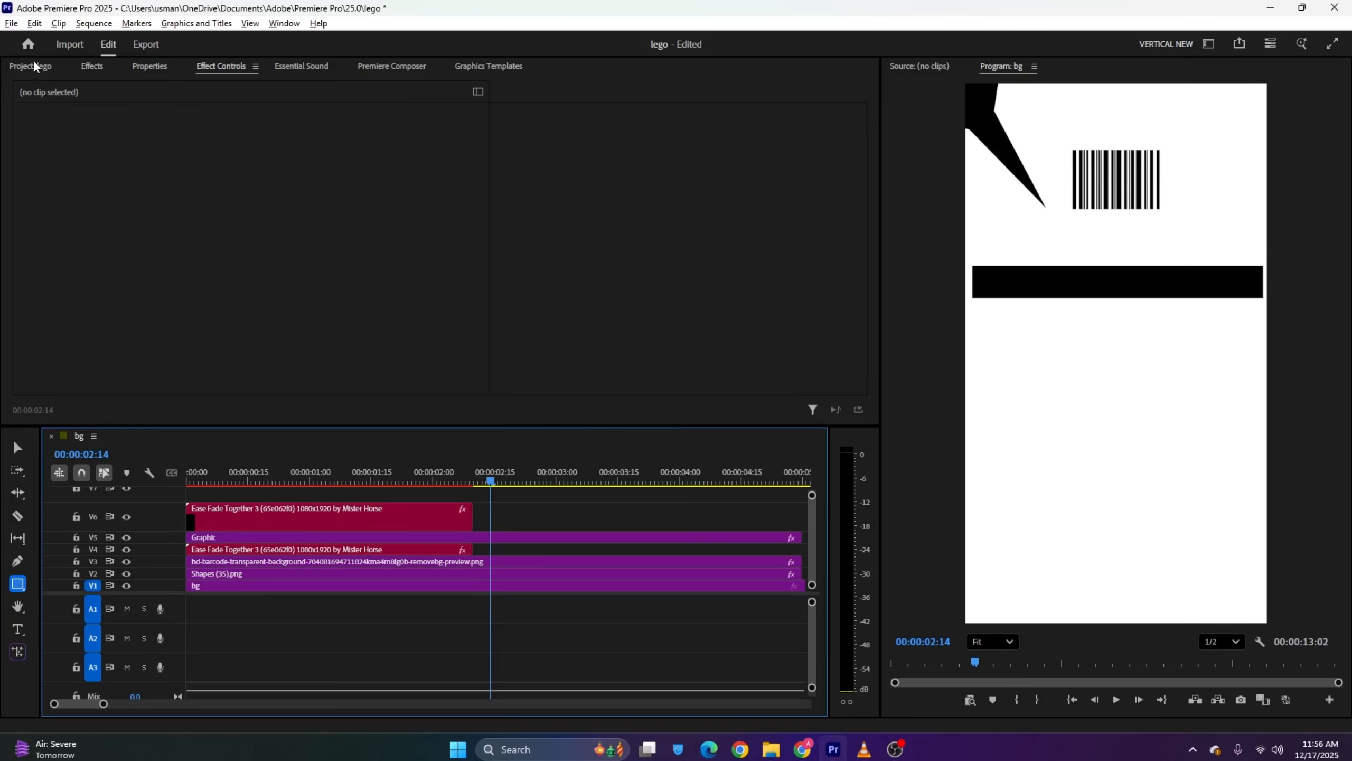
left_click_drag(194, 160, 235, 493)
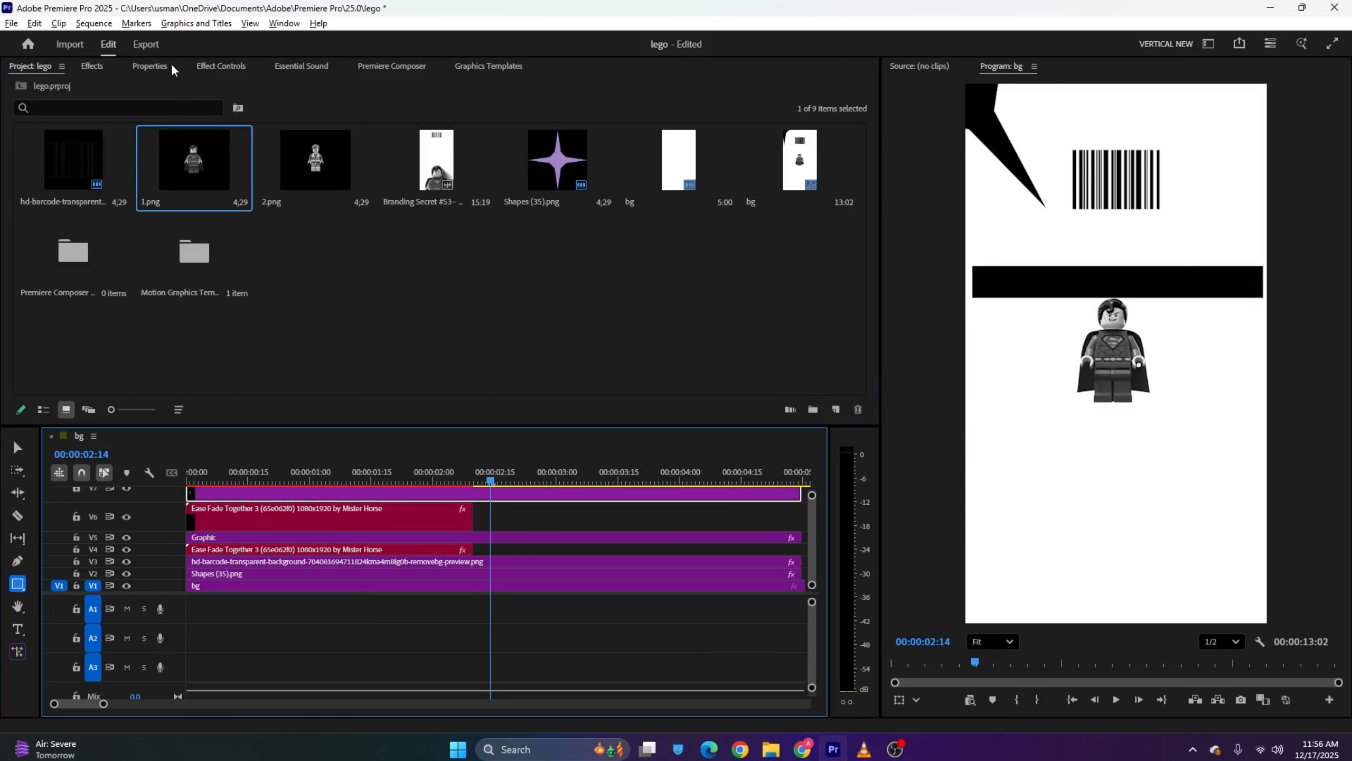
Scale the Lego figure to 328 and undo the stray rectangle drawn over it
left_click(202, 72)
left_click_drag(257, 155, 378, 155)
left_click_drag(1078, 350, 1117, 459)
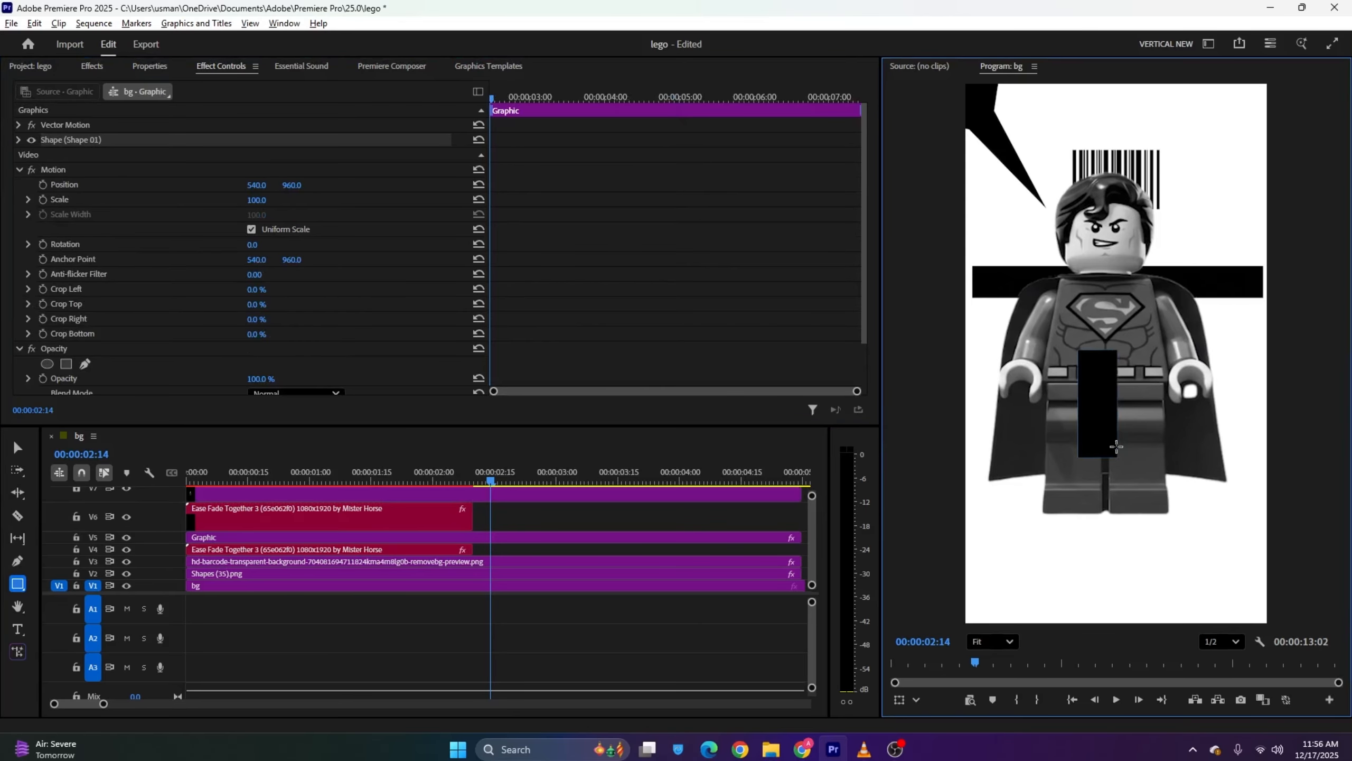
key("ctrl+z")
Scale the Lego figure to 244, move it below the black bar to position 575.3, 1245.5, and compare with the reference video
left_click(18, 450)
left_click(229, 491)
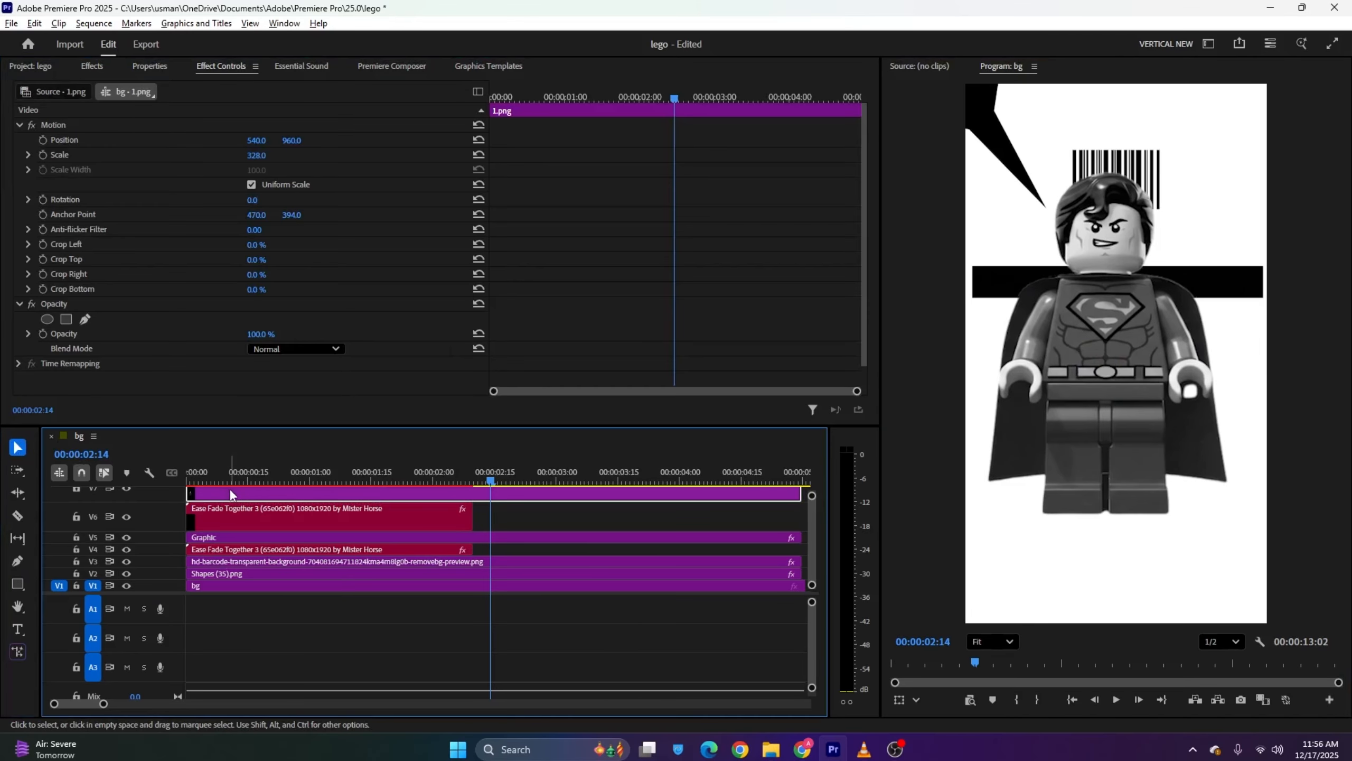
left_click_drag(256, 155, 215, 154)
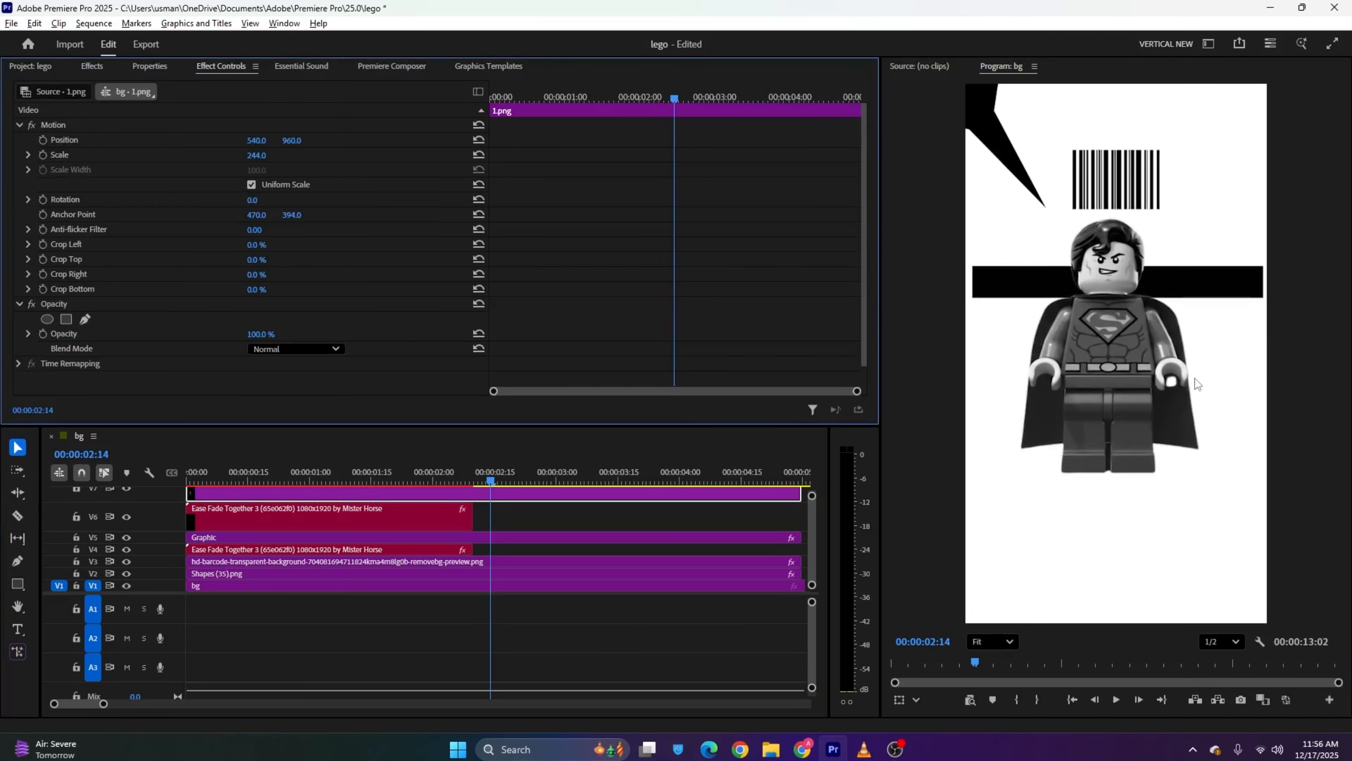
left_click(1112, 340)
left_click_drag(1120, 333, 1119, 412)
key("alt+Tab")
key("alt+Tab")
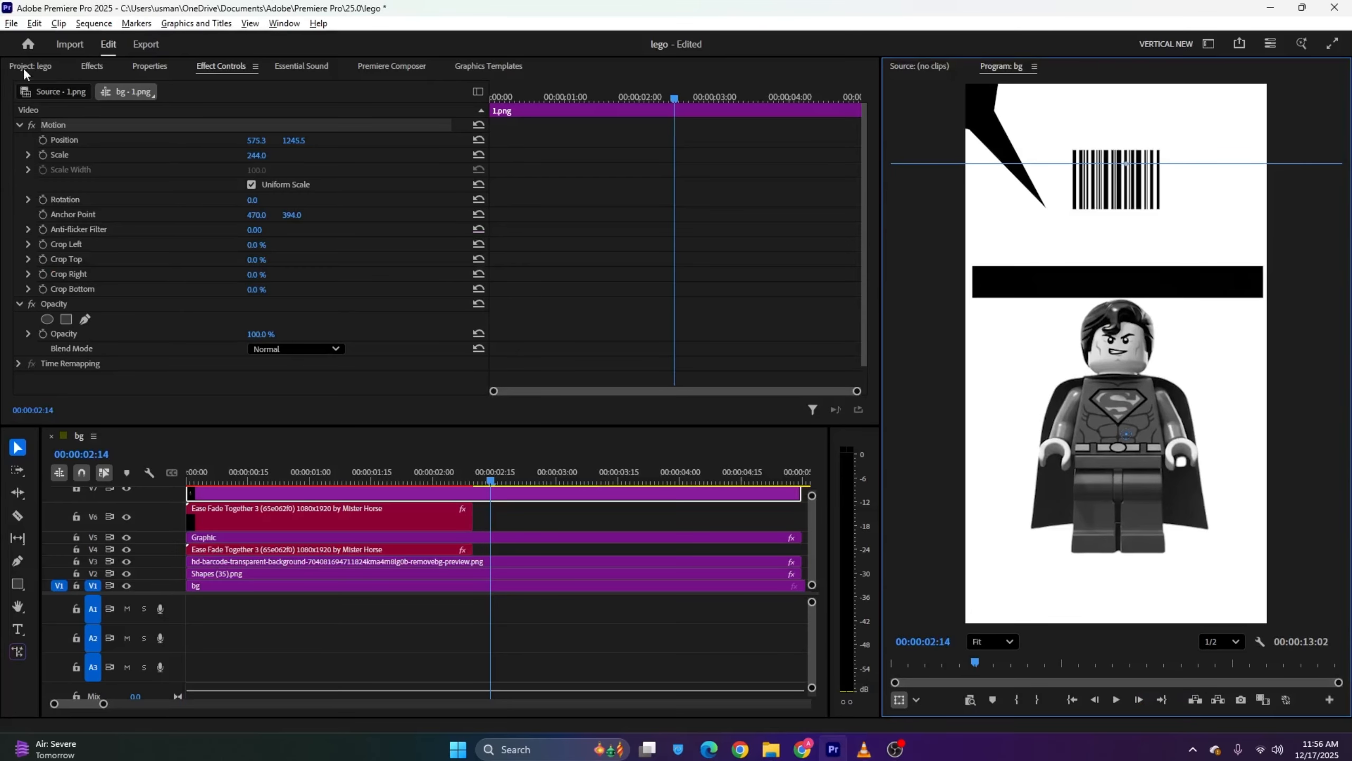
Find the Drop Shadow effect and apply it to the Lego figure clip
left_click(88, 65)
left_click(85, 90)
type("d")
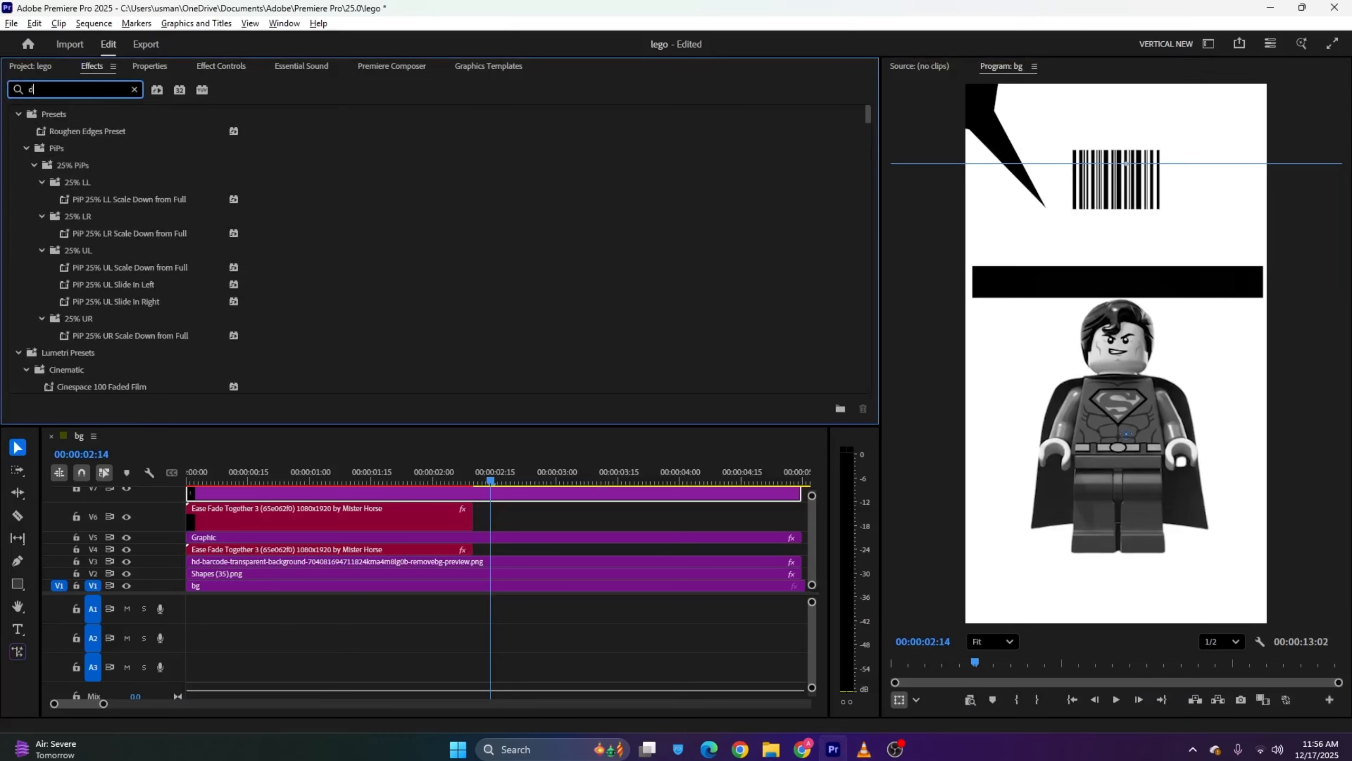
type("rop")
left_click_drag(82, 218, 341, 495)
Set the figure's drop shadow to opacity 100%, direction 150°, distance 13 and softness 32
left_click(222, 65)
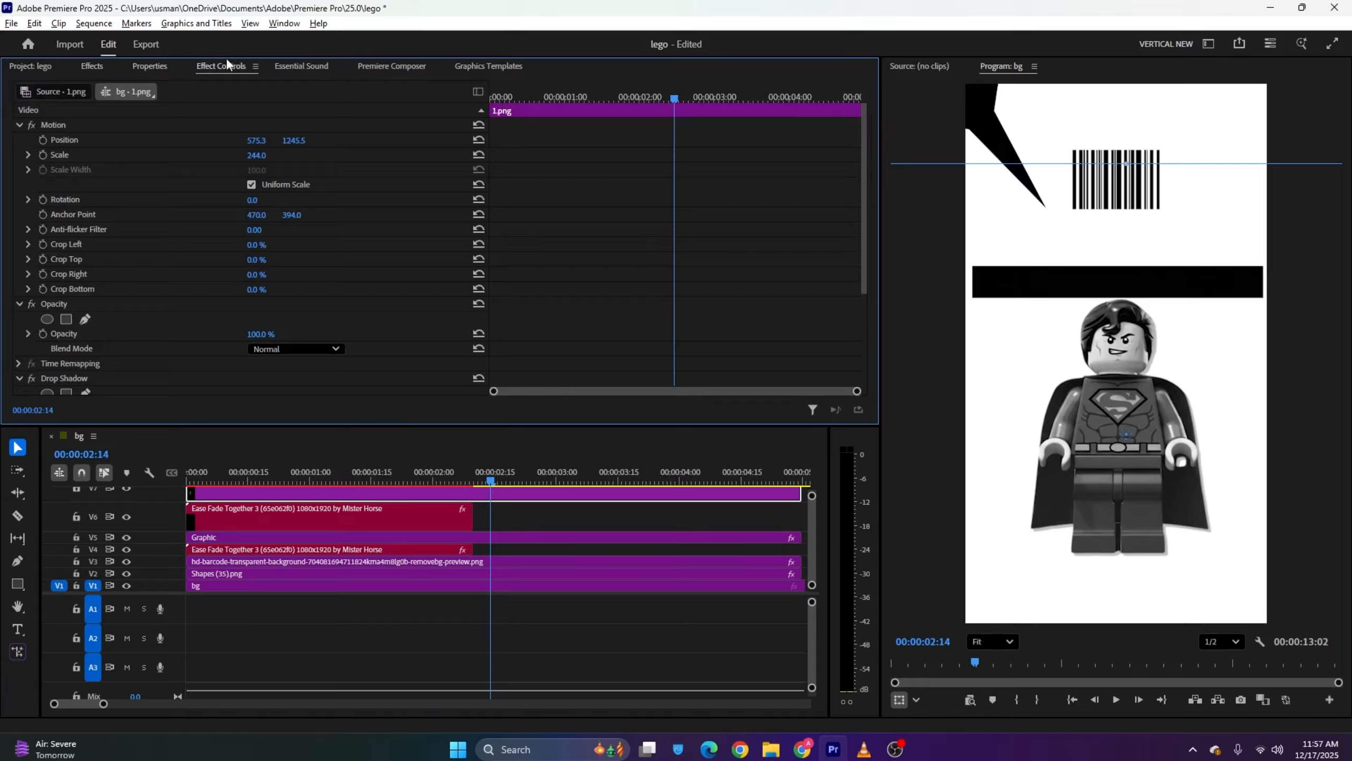
scroll(150, 194, "down", 5)
left_click_drag(250, 281, 283, 281)
mouse_move(255, 327)
left_mouse_down()
mouse_move(279, 326)
mouse_move(254, 326)
mouse_move(278, 297)
mouse_move(255, 311)
mouse_move(269, 326)
left_mouse_up()
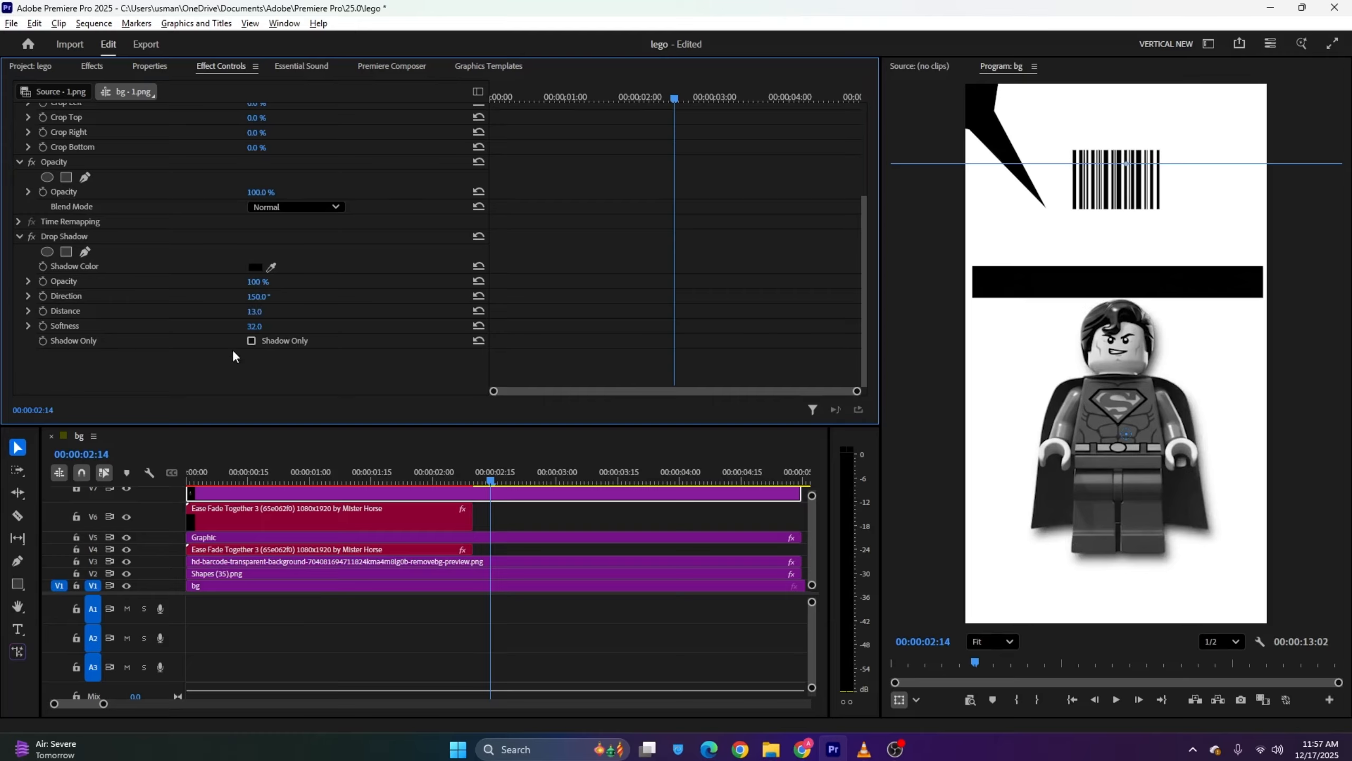
Duplicate the Drop Shadow effect on the Lego figure to strengthen its shadow
left_click(78, 238)
key("ctrl+c")
key("ctrl+v")
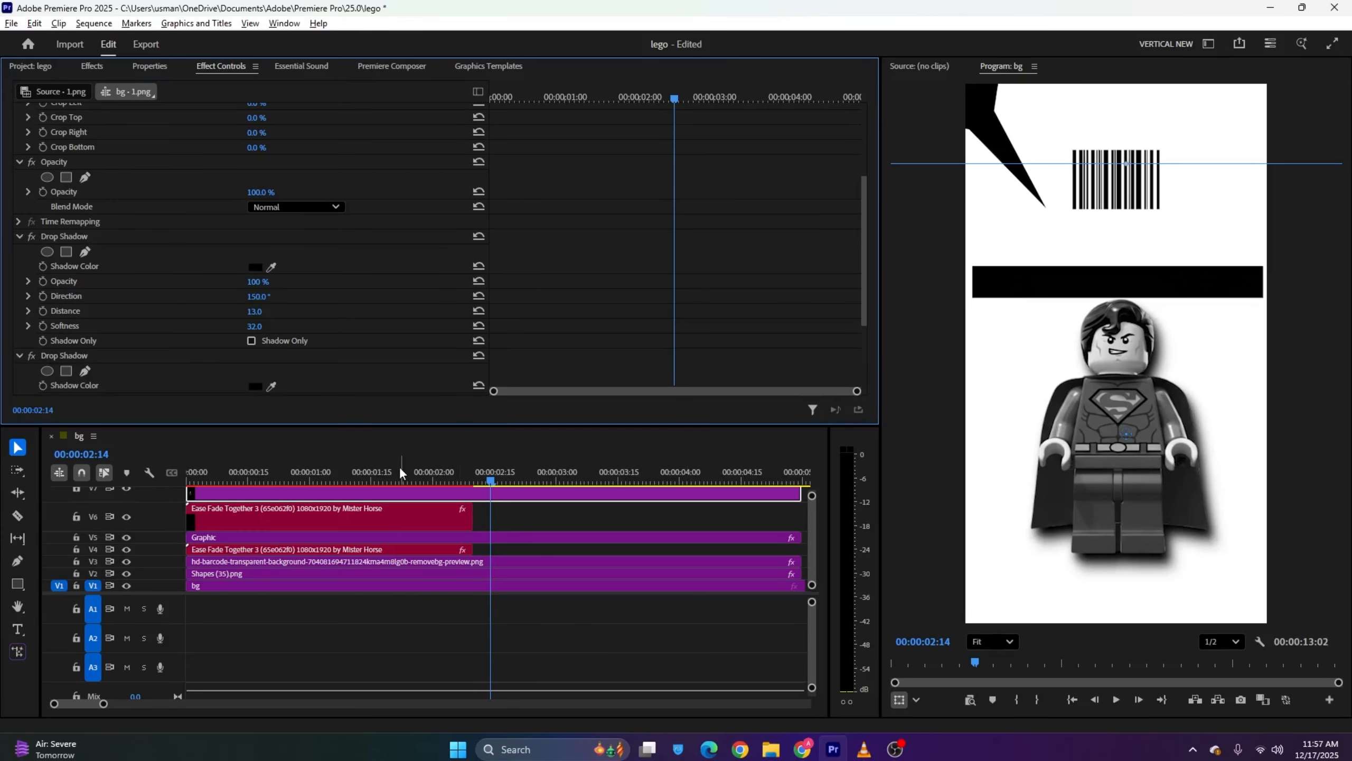
Nest all clips above the white bg layer into Nested Sequence 01
left_click_drag(400, 471, 163, 470)
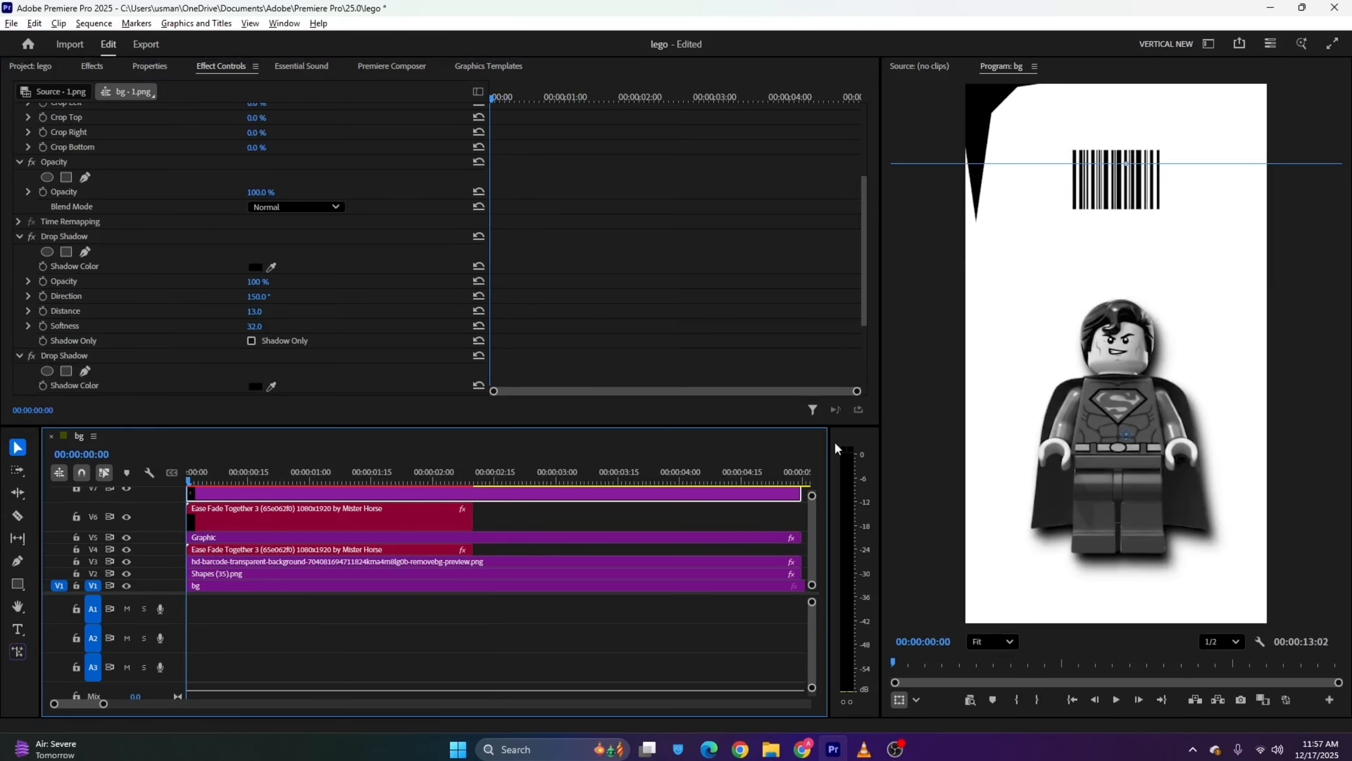
mouse_move(812, 496)
left_mouse_down()
mouse_move(812, 520)
mouse_move(812, 493)
left_mouse_up()
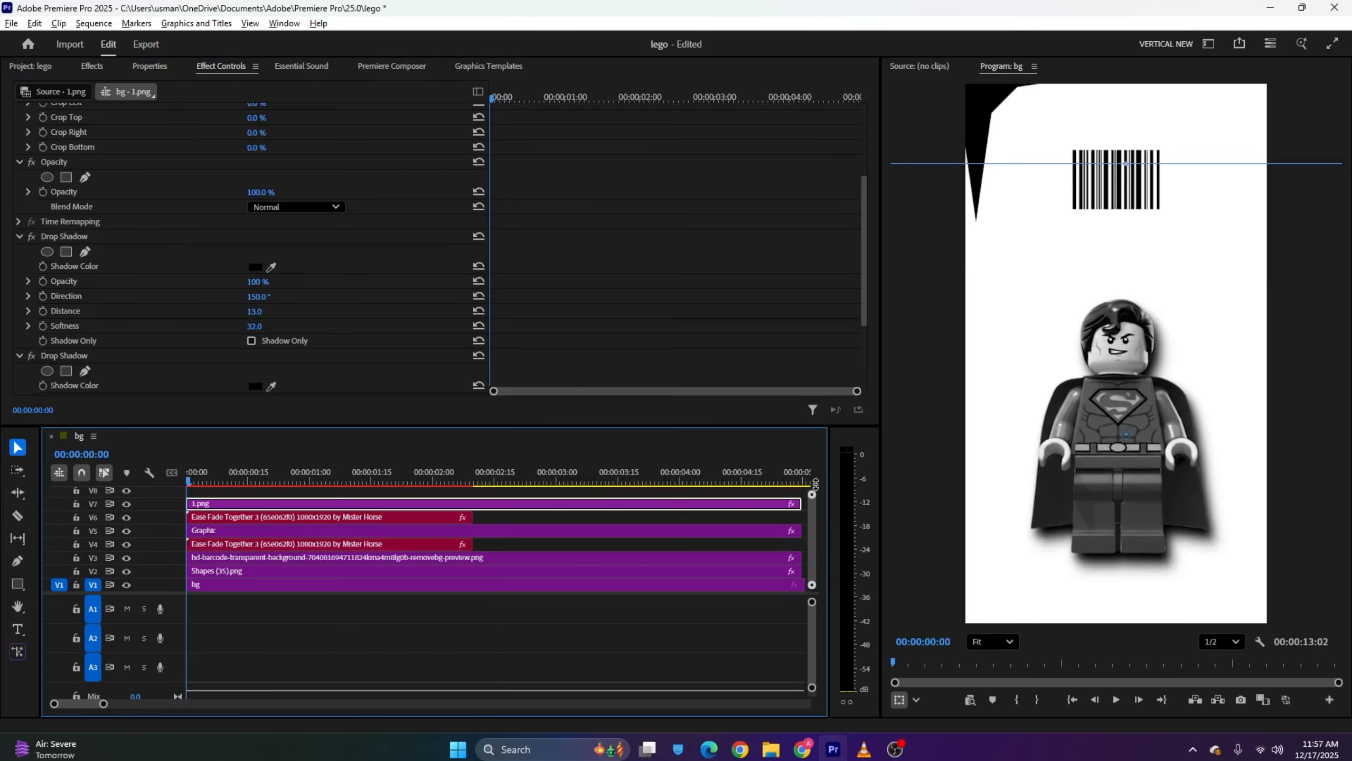
left_click_drag(442, 500, 431, 575)
right_click(431, 572)
left_click(498, 393)
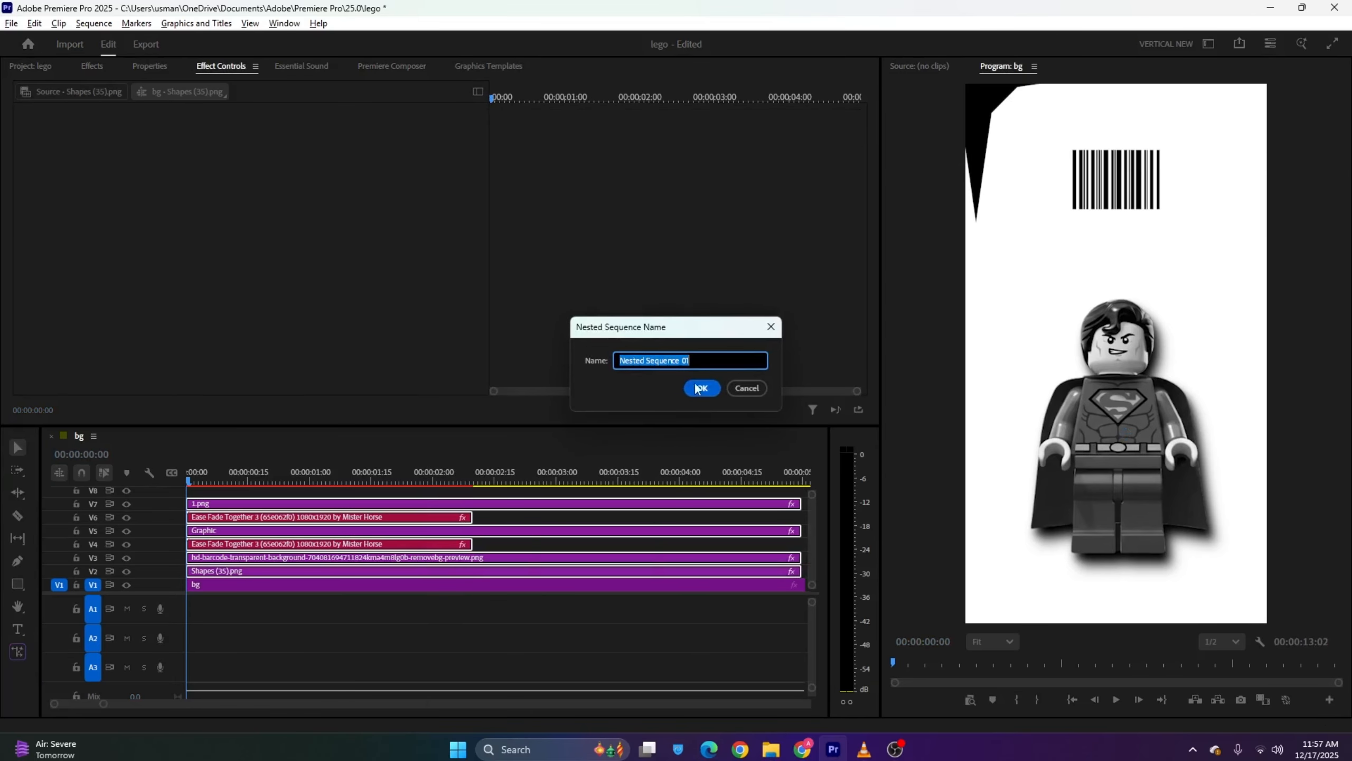
left_click(698, 386)
Keyframe the nested sequence's Position from 540, 2008 to 540, 960 and Scale from 162 to 100 over about 11 frames, and save
left_click(240, 570)
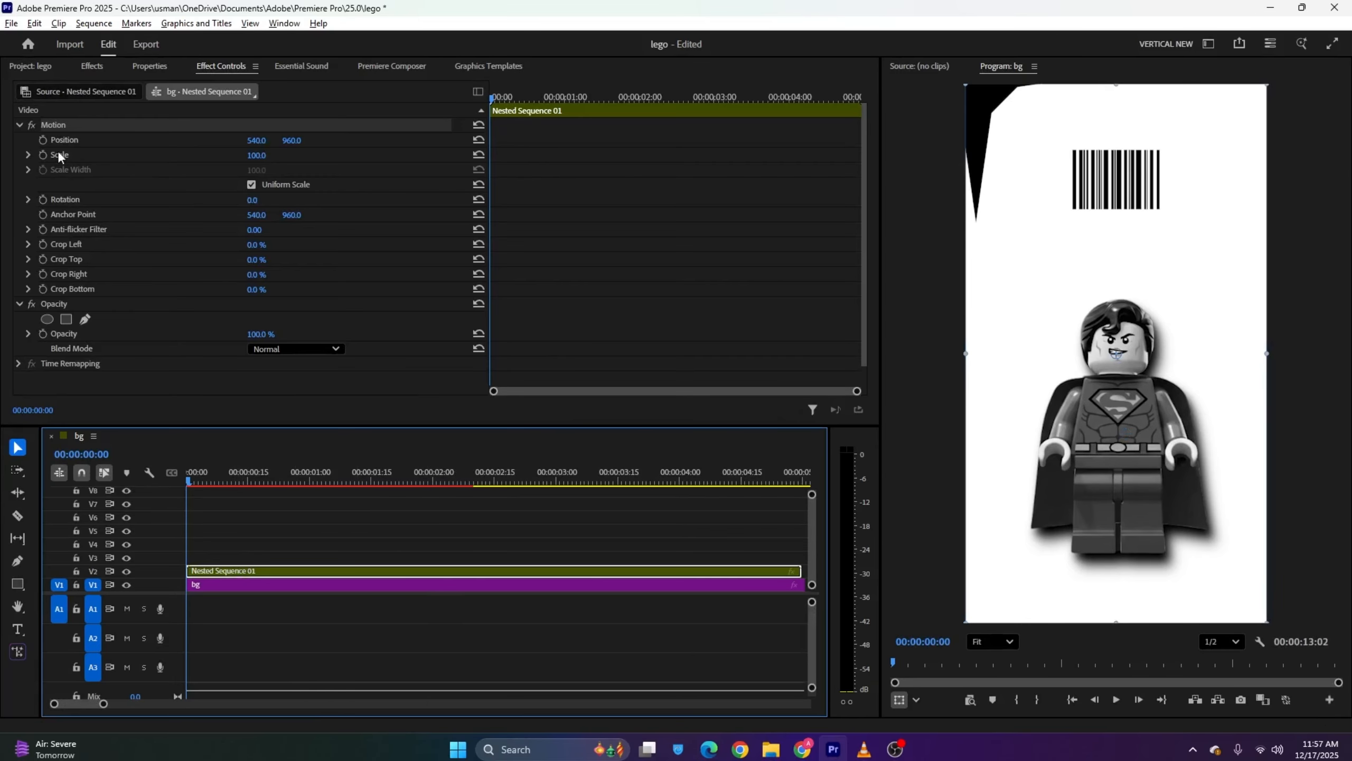
left_click(44, 143)
left_click(43, 155)
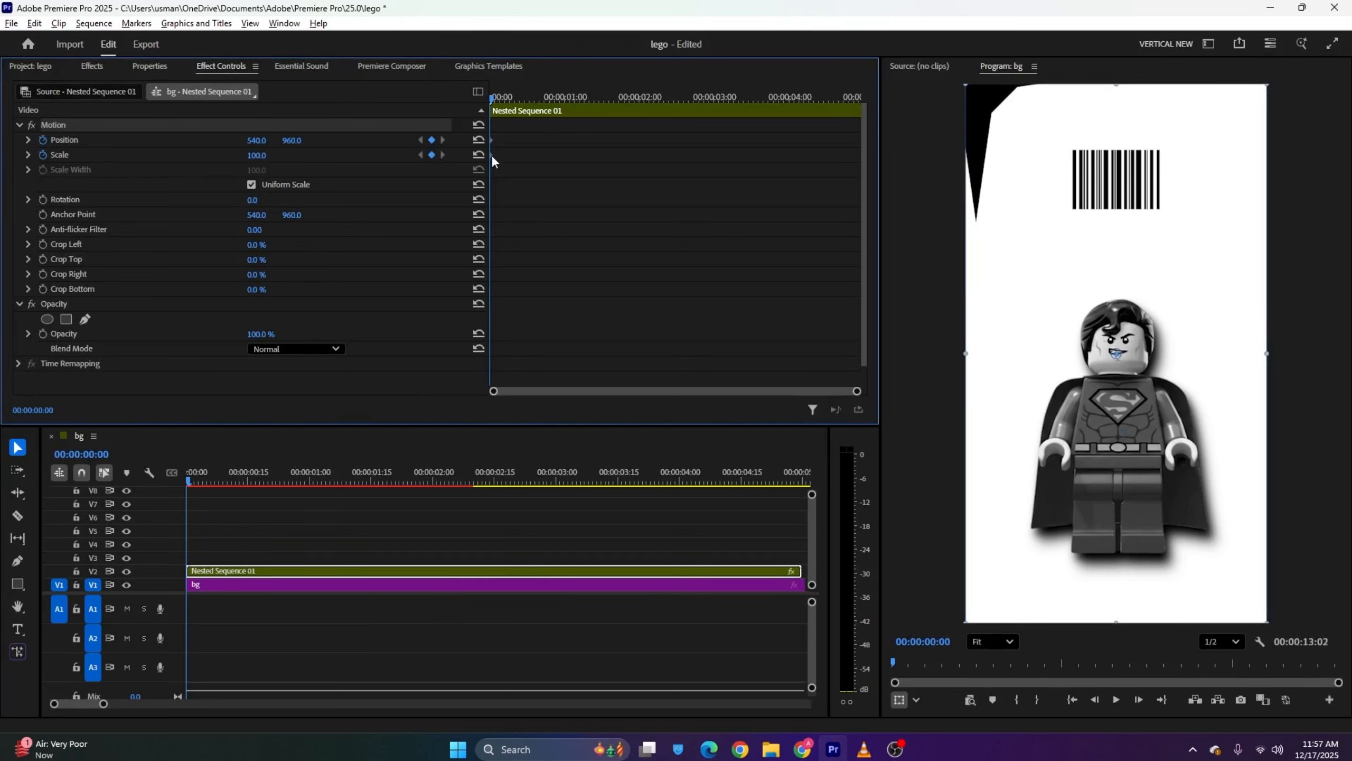
left_click_drag(492, 155, 531, 155)
left_click(505, 88)
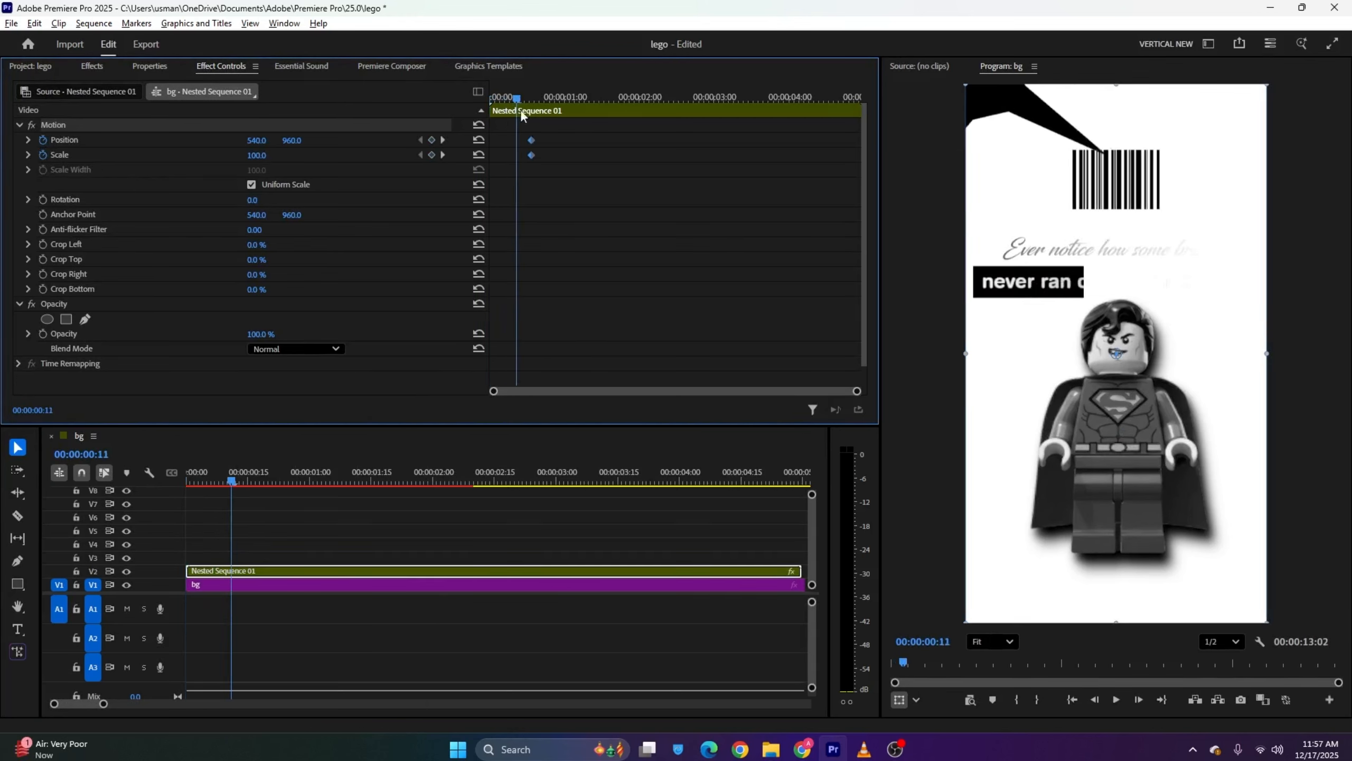
left_click_drag(532, 140, 356, 120)
left_click(512, 98)
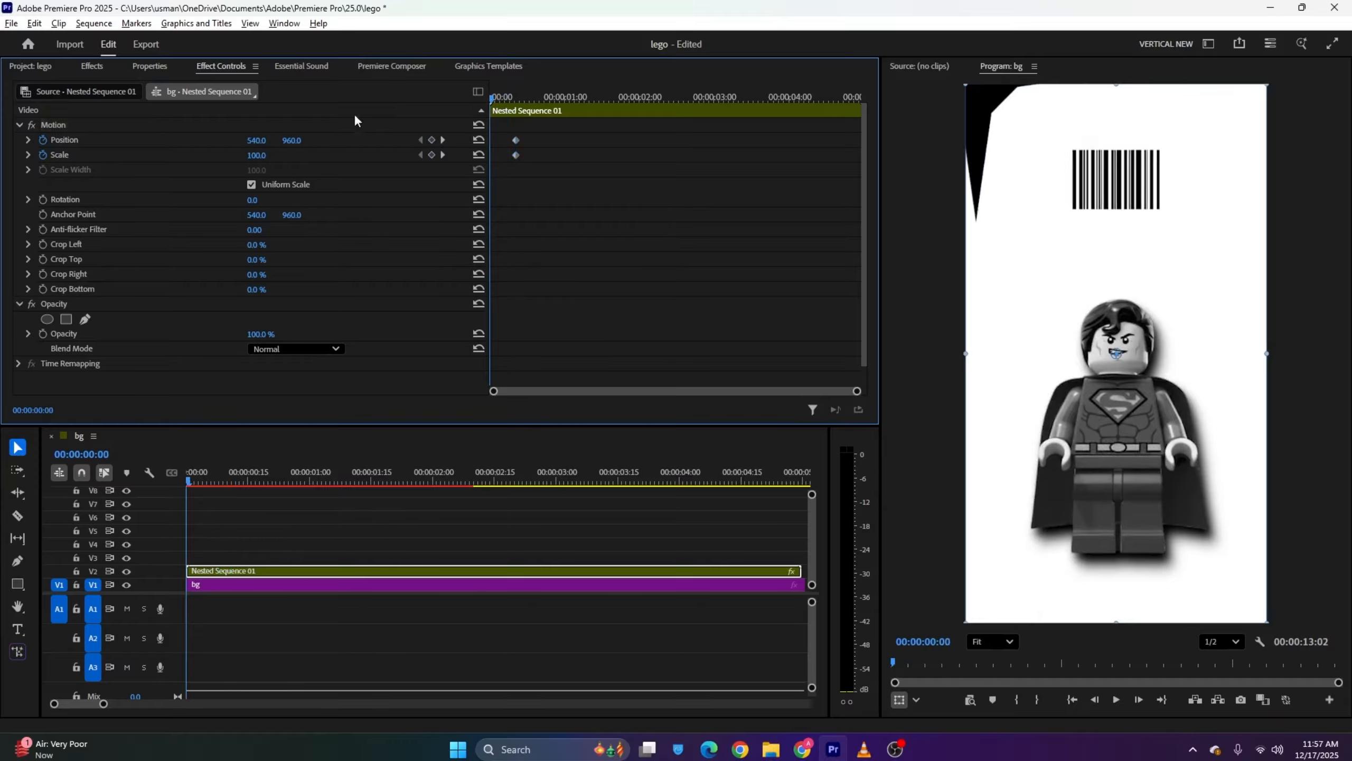
left_click_drag(257, 160, 411, 140)
key("ctrl+s")
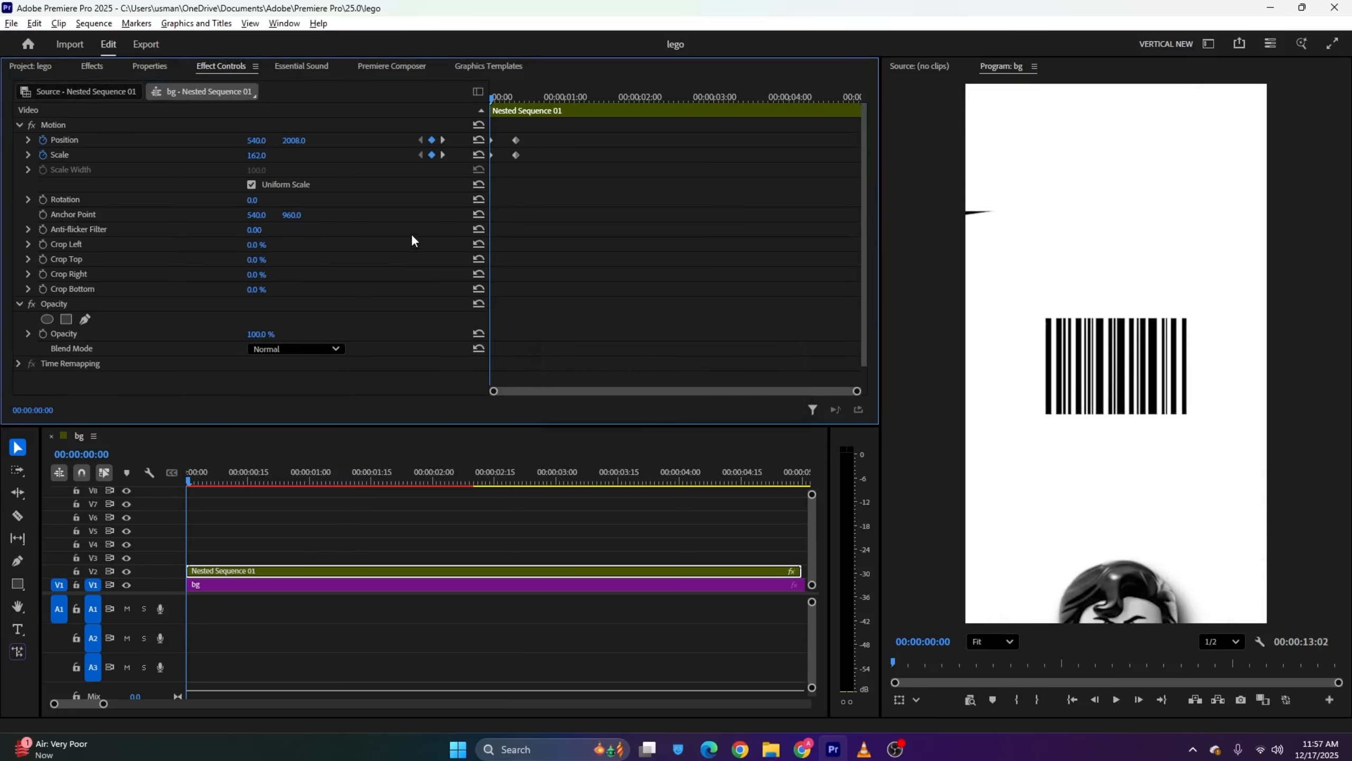
Move the ending Position and Scale keyframes to about 00:00:00:20, apply easing to the keyframes, save and preview
left_click_drag(517, 156, 543, 154)
right_click(541, 155)
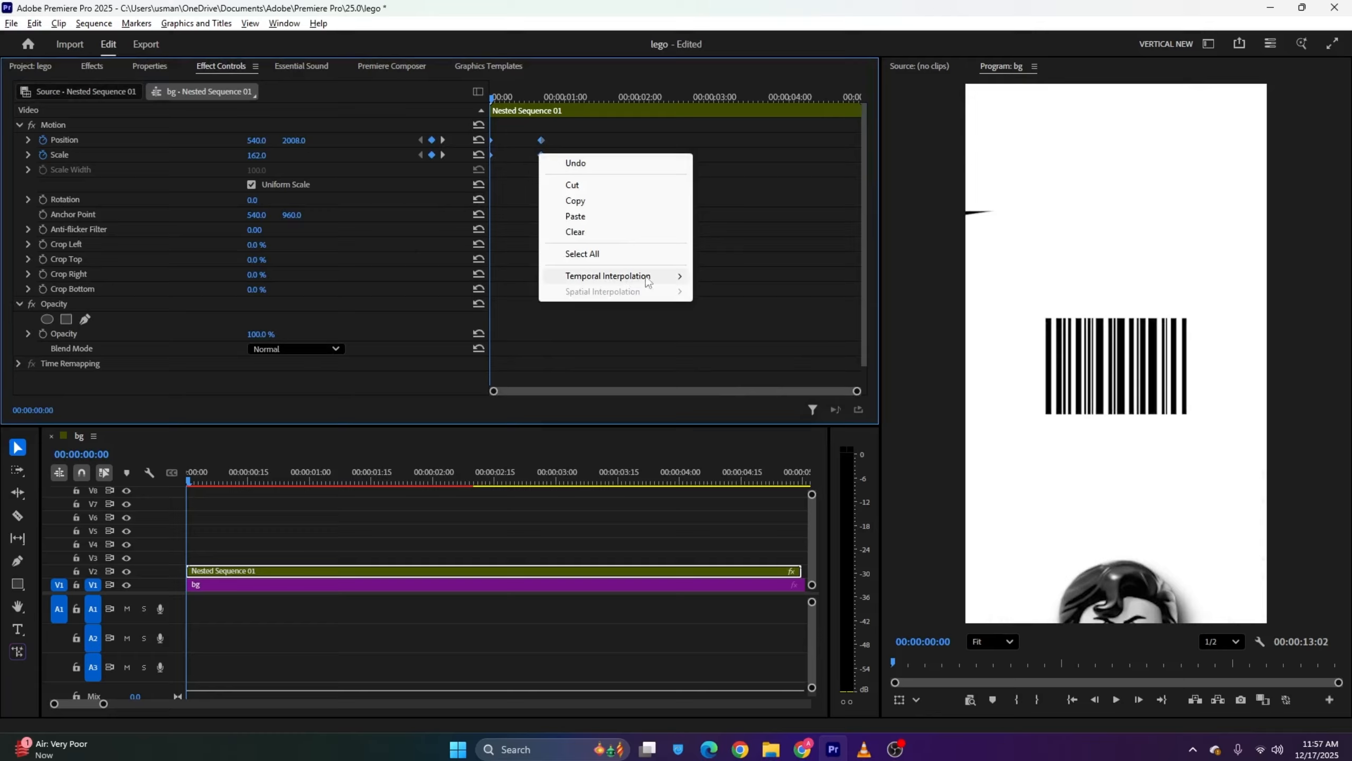
mouse_move(672, 276)
left_click(712, 363)
key("ctrl+s")
key("space")
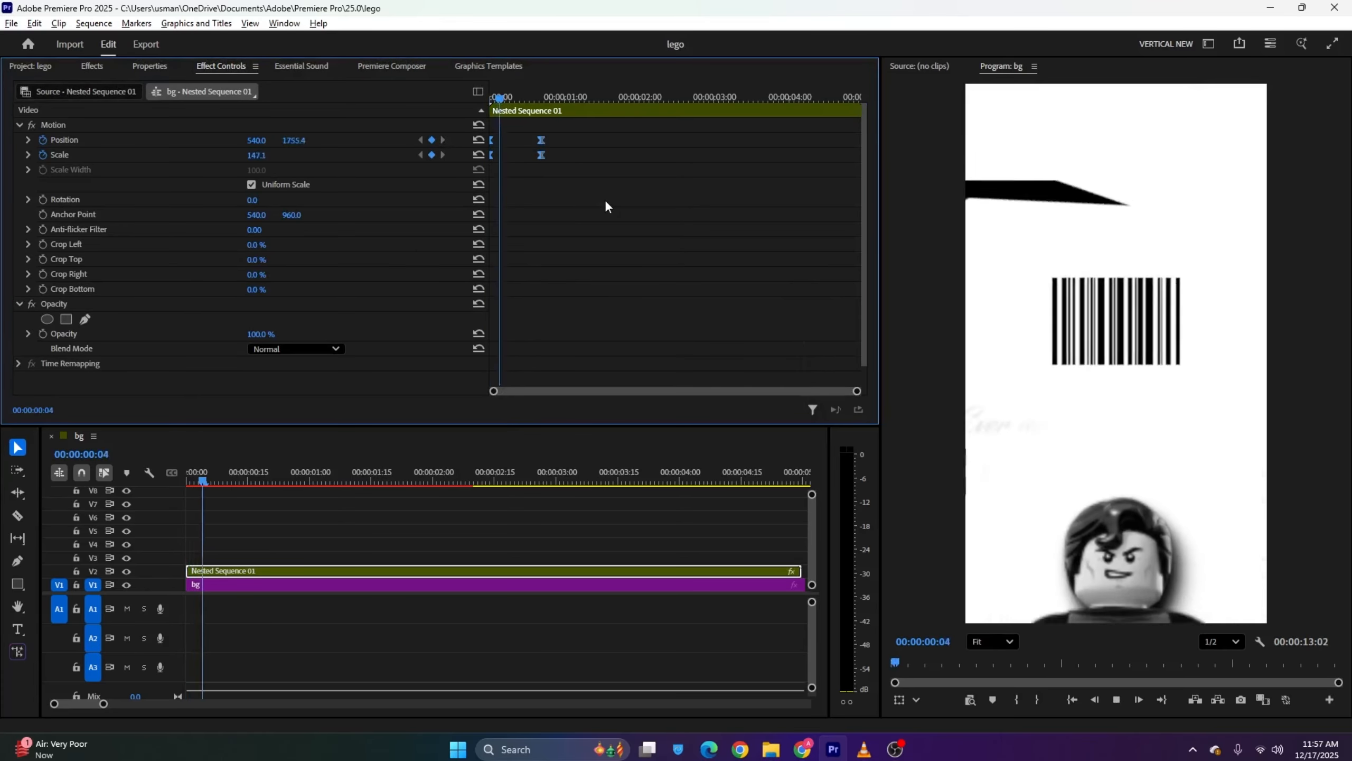
Shape the nested sequence's Position velocity graph with an early peak and a long slowdown, and play back the move
left_click(28, 140)
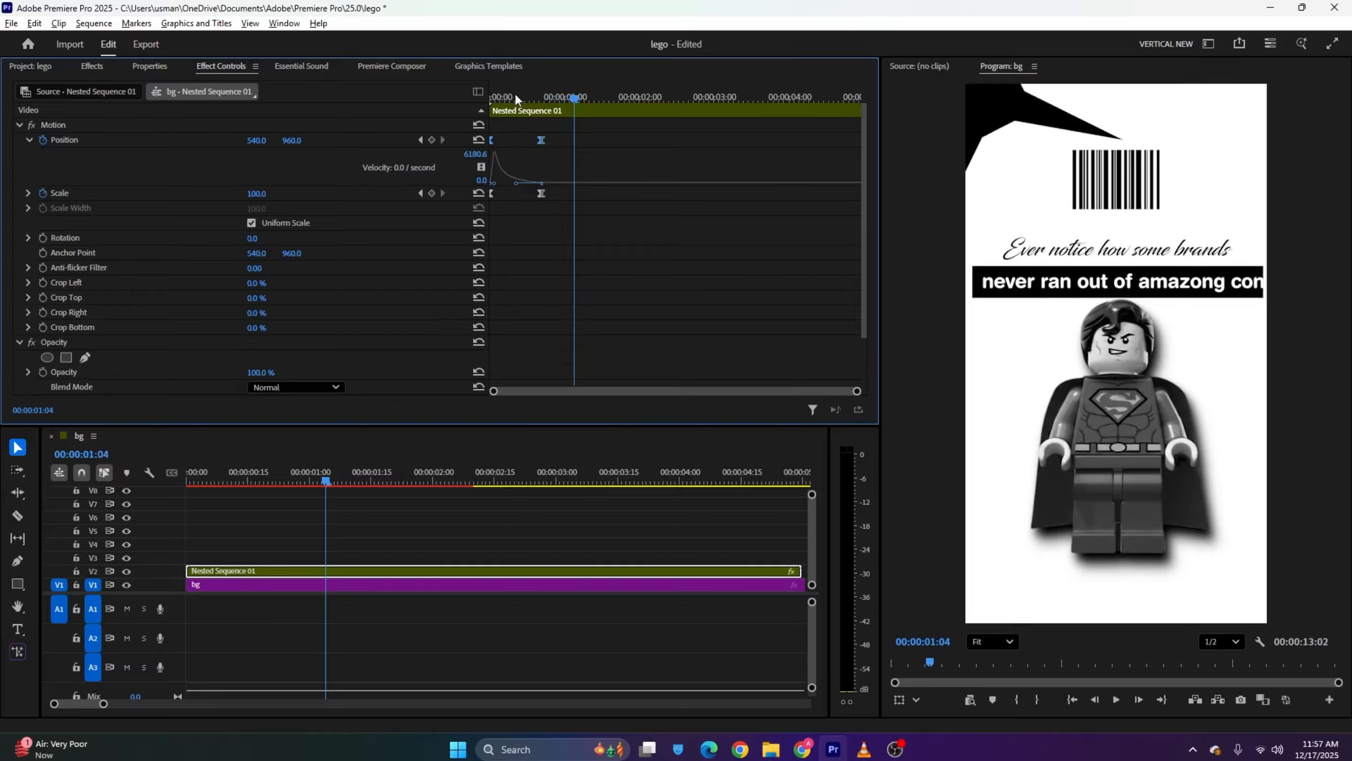
left_click_drag(514, 93, 465, 98)
key("space")
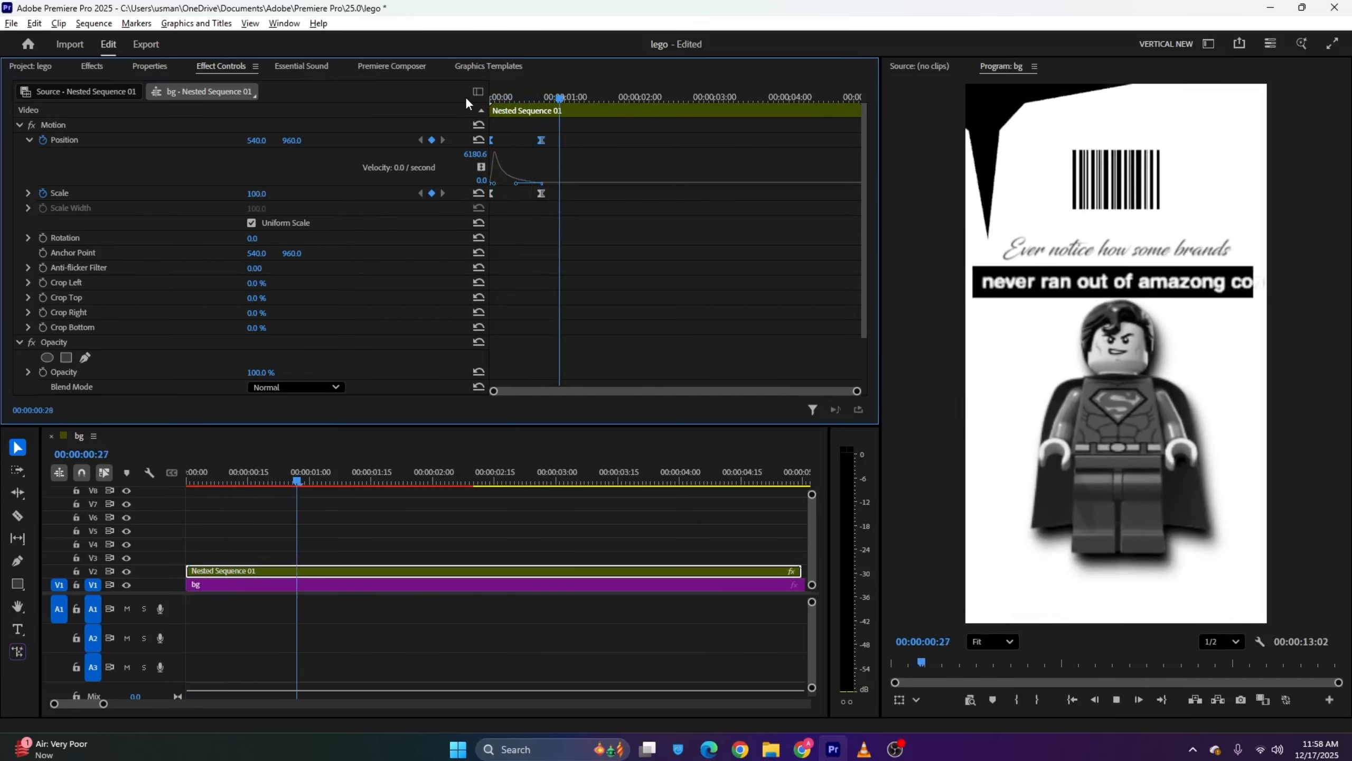
key("space")
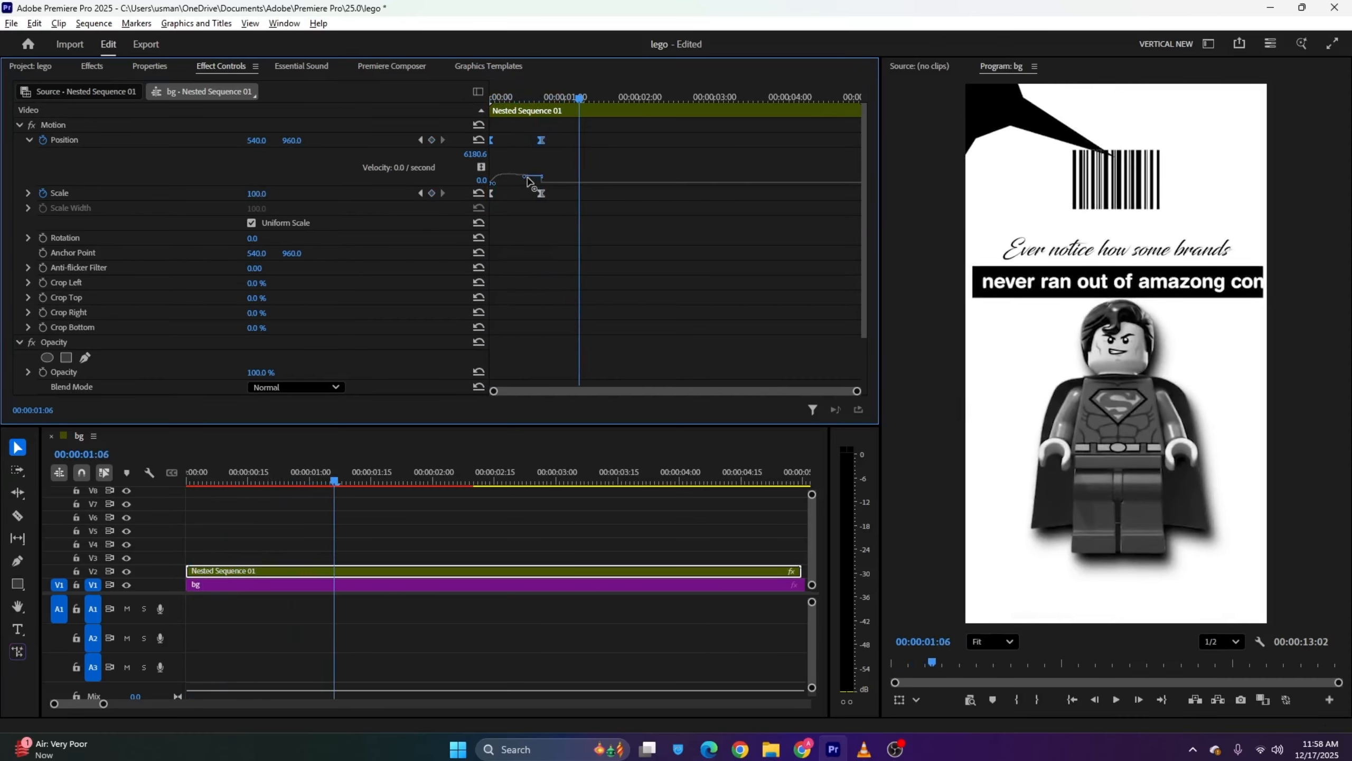
left_click_drag(515, 94, 454, 102)
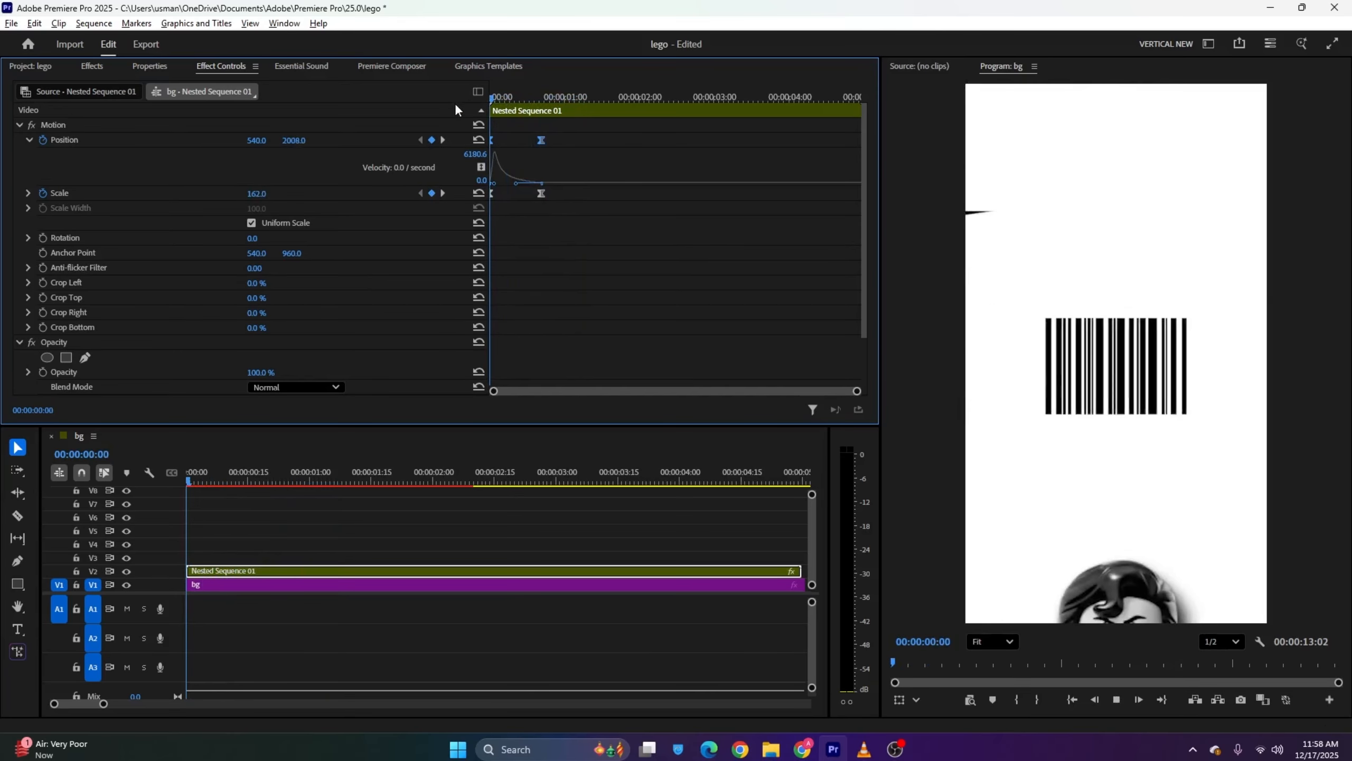
key("space")
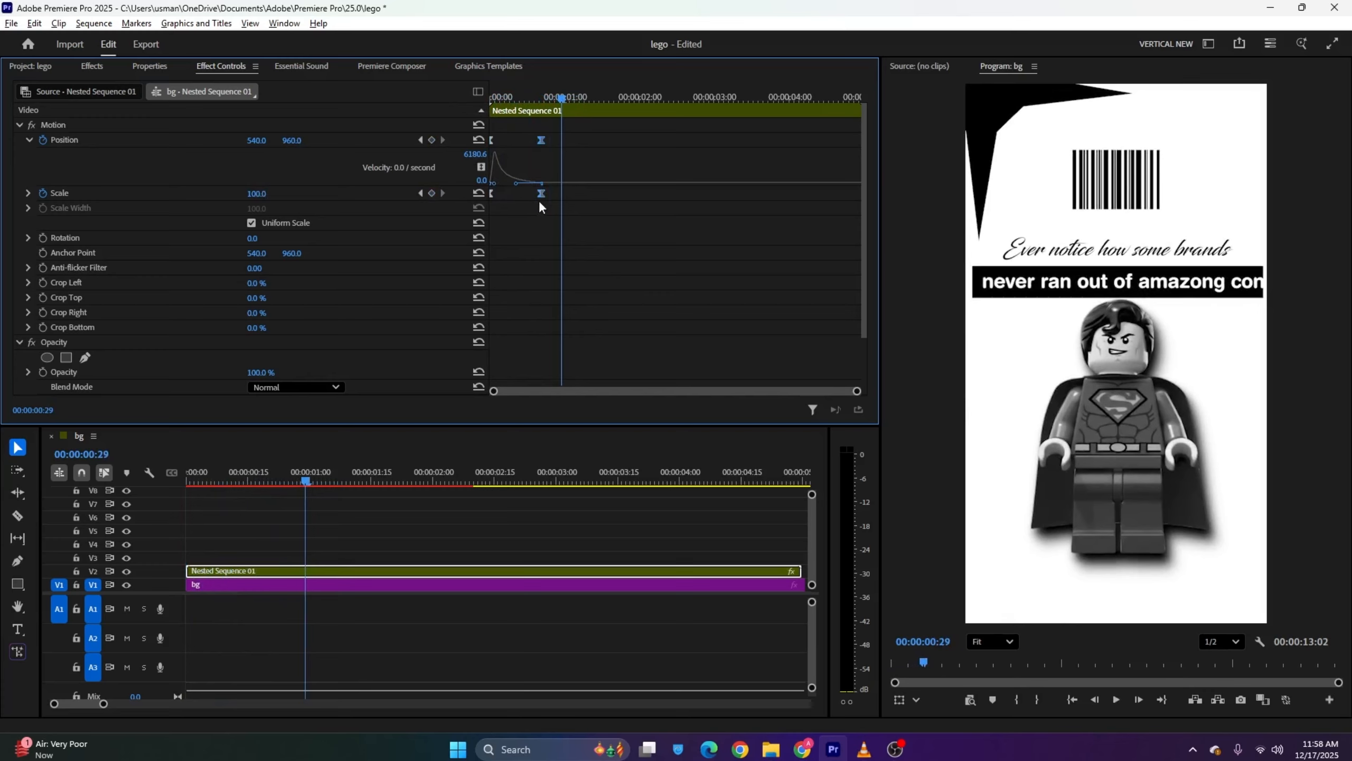
Move the ending Position and Scale keyframes to about 00:00:01:12, preview the slower move and save the project
left_click_drag(541, 193, 596, 193)
left_click_drag(512, 96, 448, 107)
key("space")
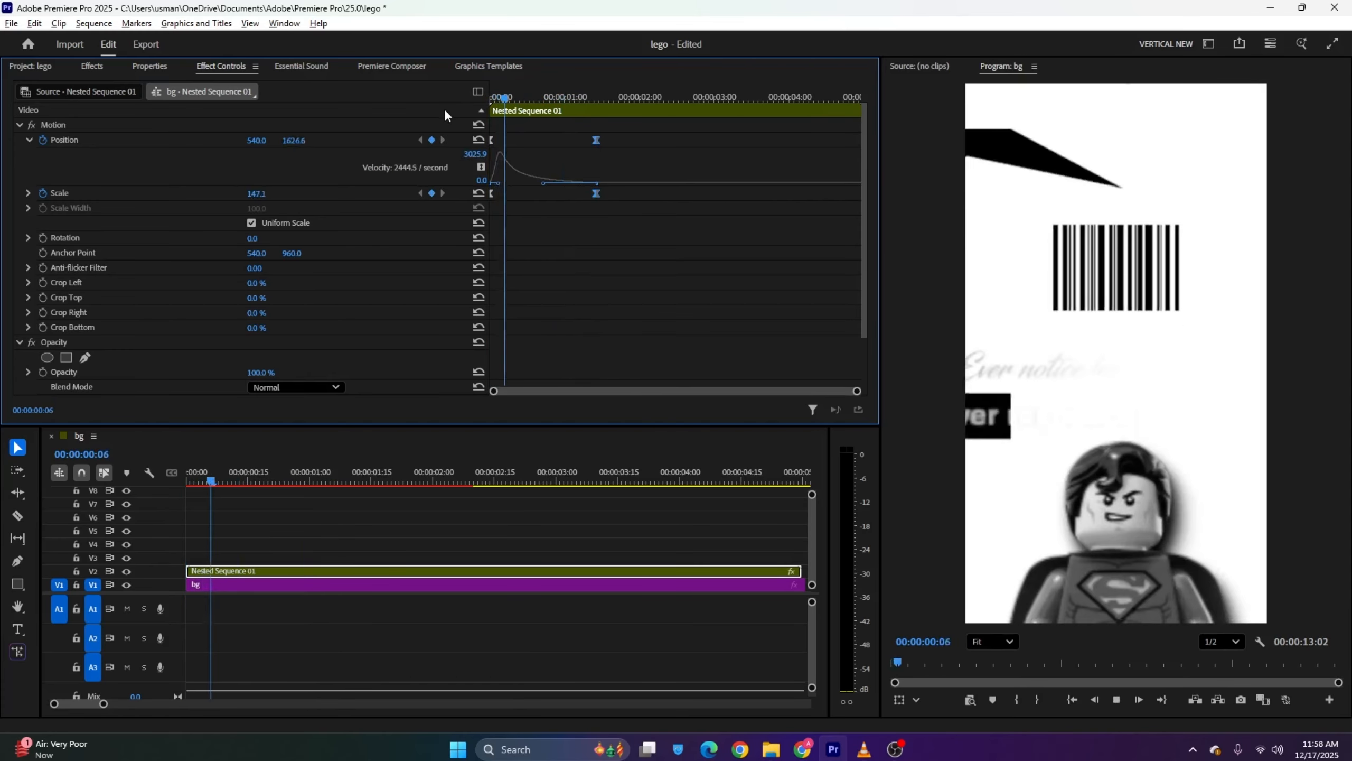
key("space")
key("ctrl+s")
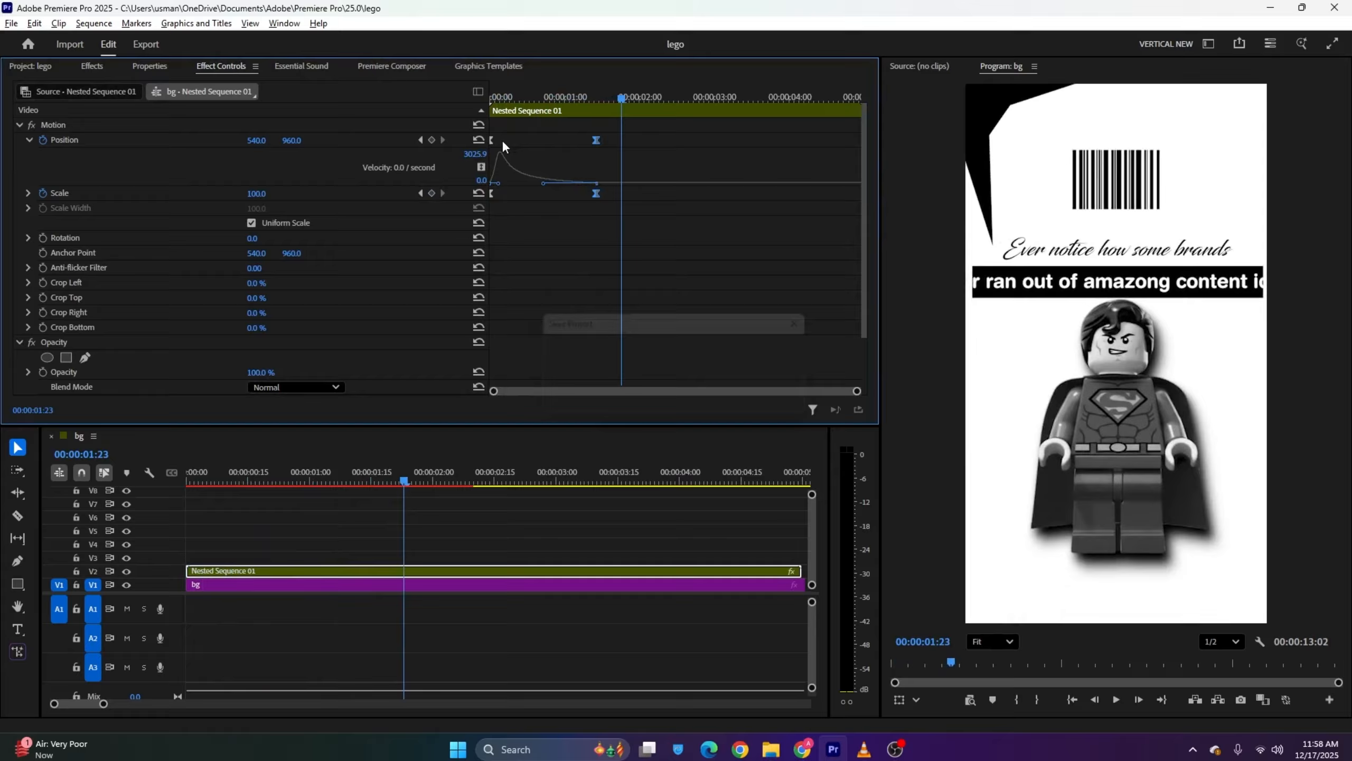
key("space")
key("space")
Cut the nested sequence at 00:00:02:09 and delete the part after the cut
left_click(507, 472)
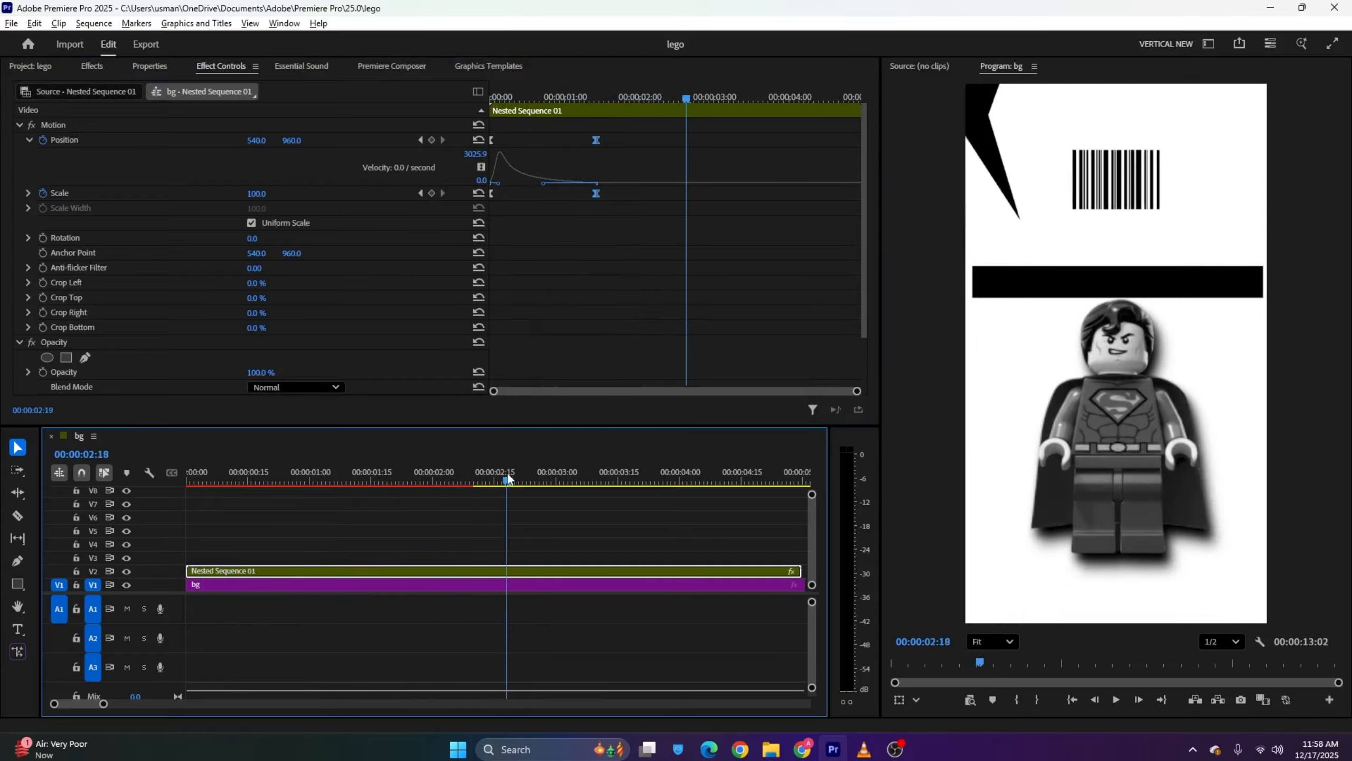
left_click_drag(506, 472, 469, 473)
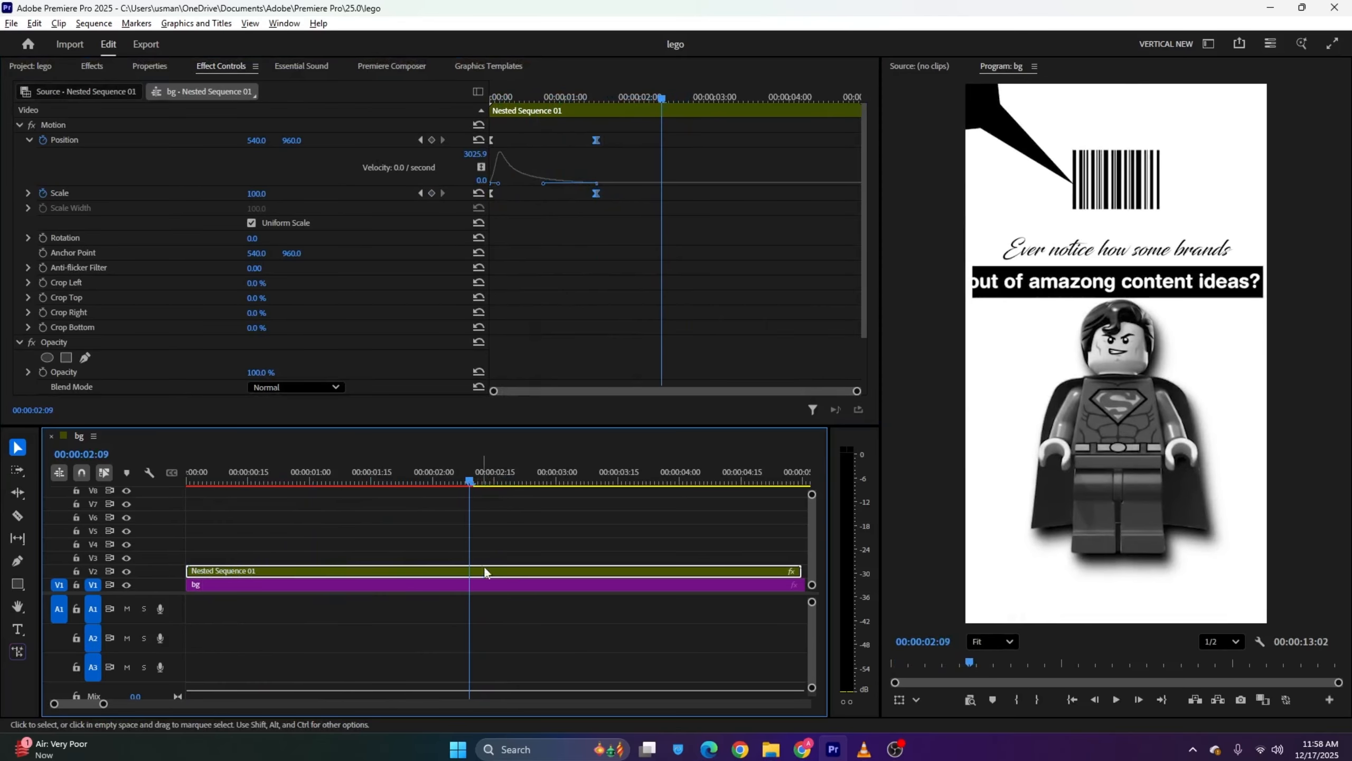
key("c")
left_click(470, 572)
key("v")
left_click(485, 572)
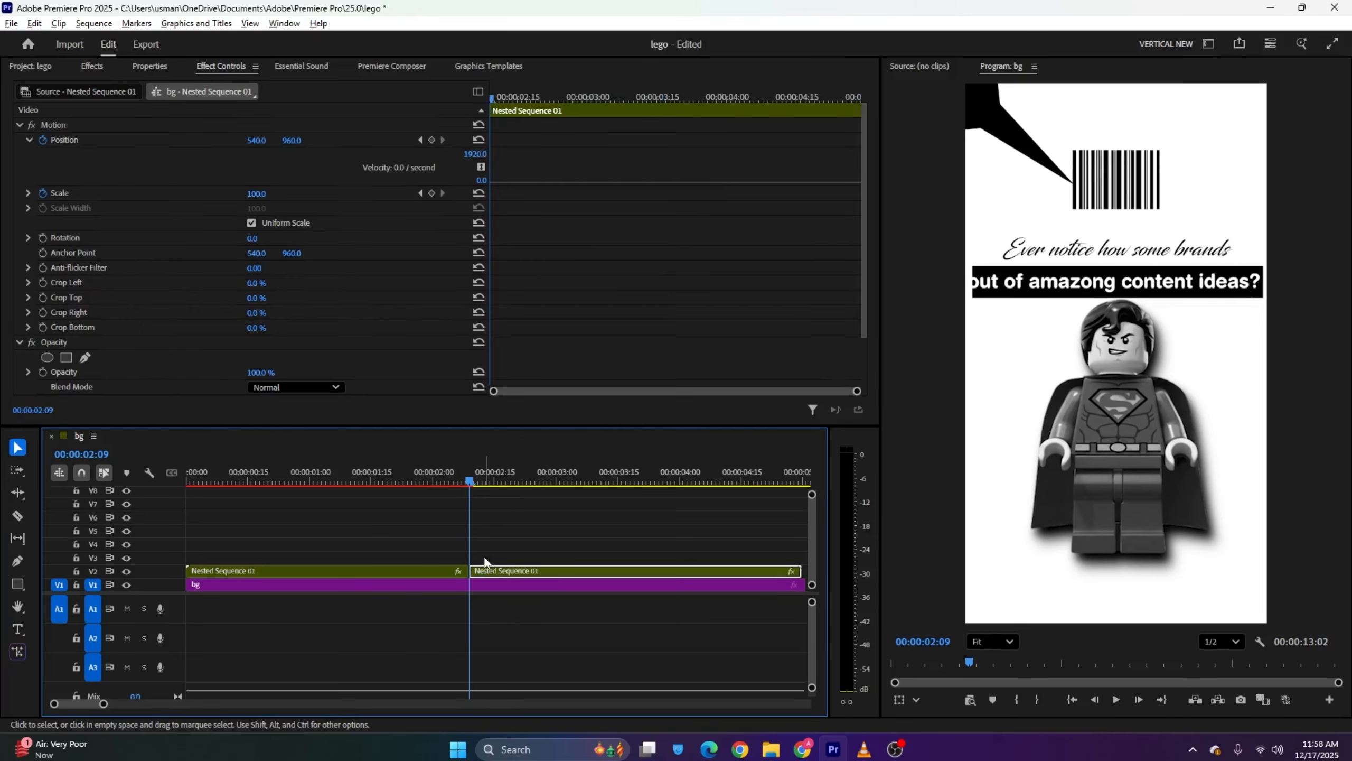
key("Delete")
Switch to VLC and play the reference video's next scene to study its transition and text animation
left_click(861, 750)
key("space")
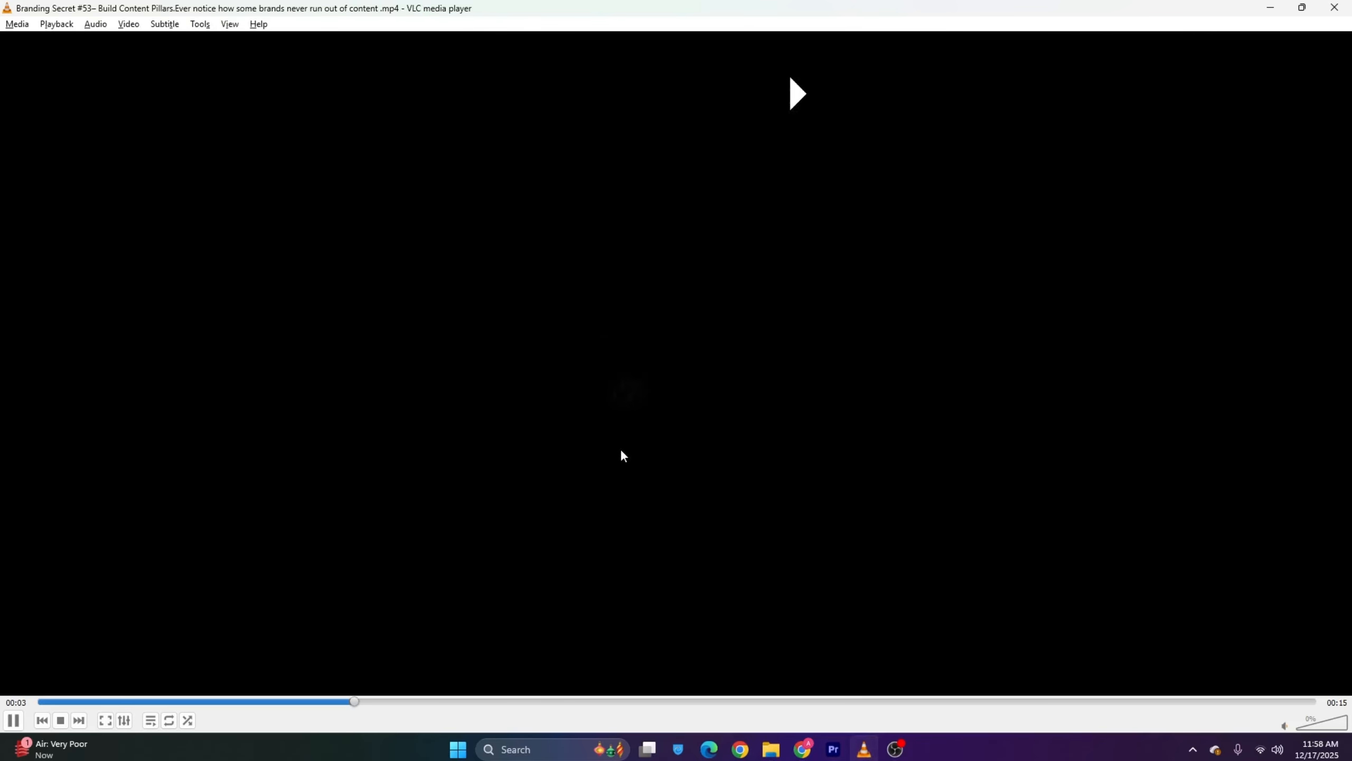
key("space")
key("space")
key("space")
key("alt+Tab")
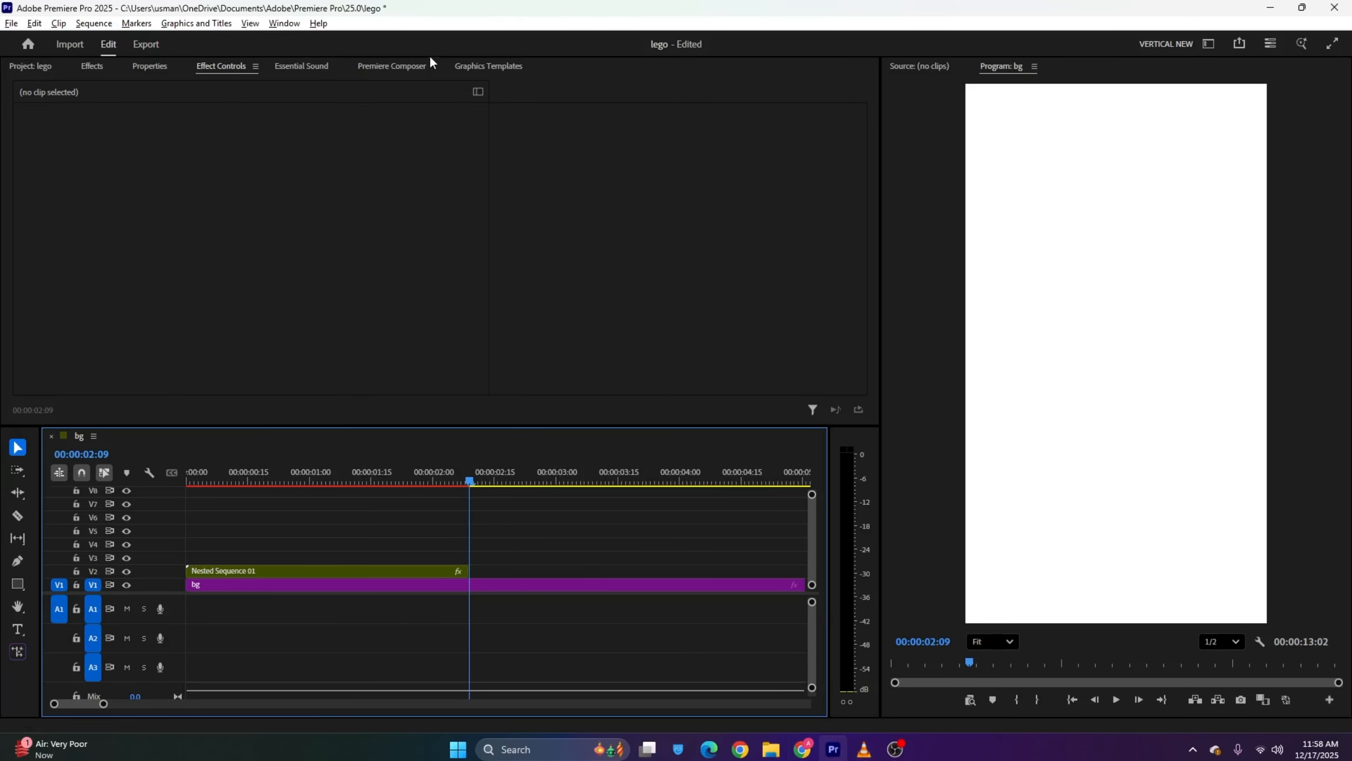
Compare the Premiere Composer text presets with the reference, and add Ease Position & Rotate 1 - Bottom on V3 at 00:00:02:09
left_click(409, 68)
left_click(20, 132)
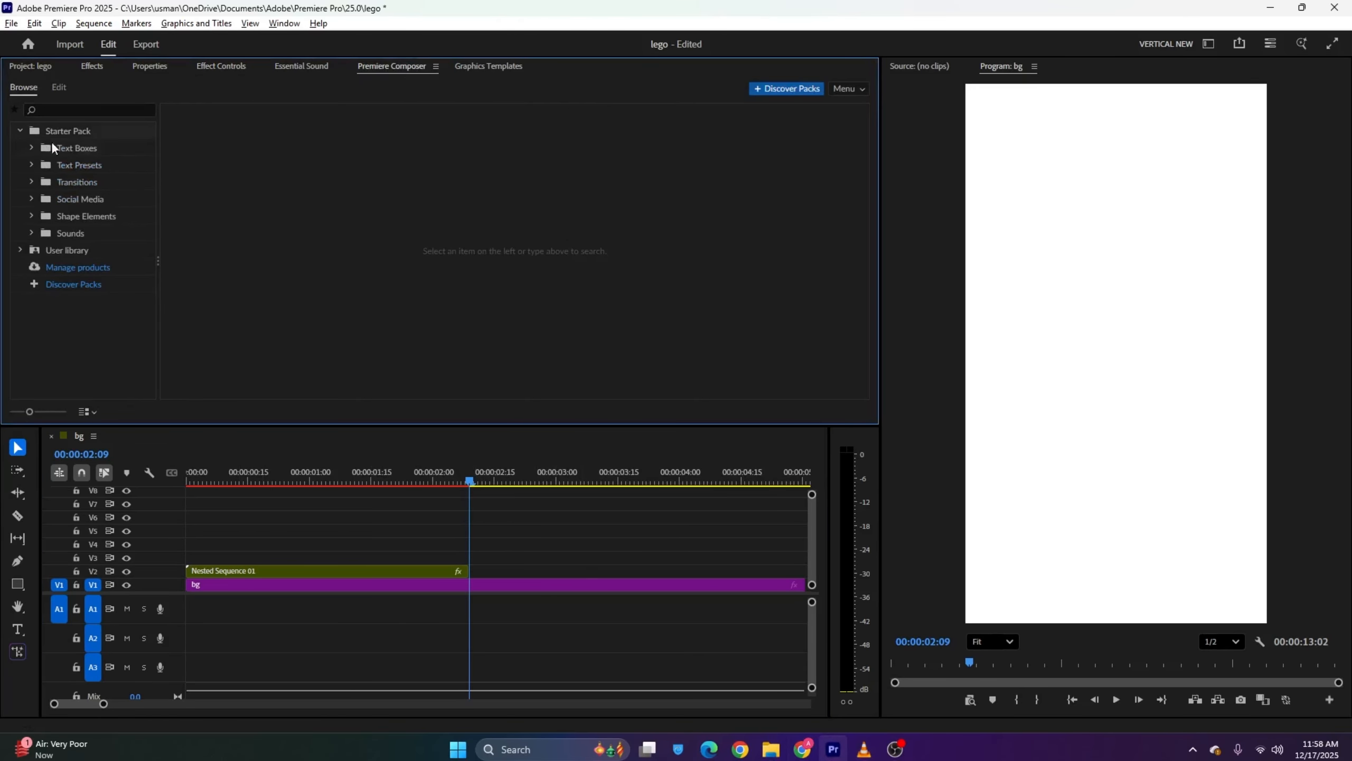
left_click(78, 165)
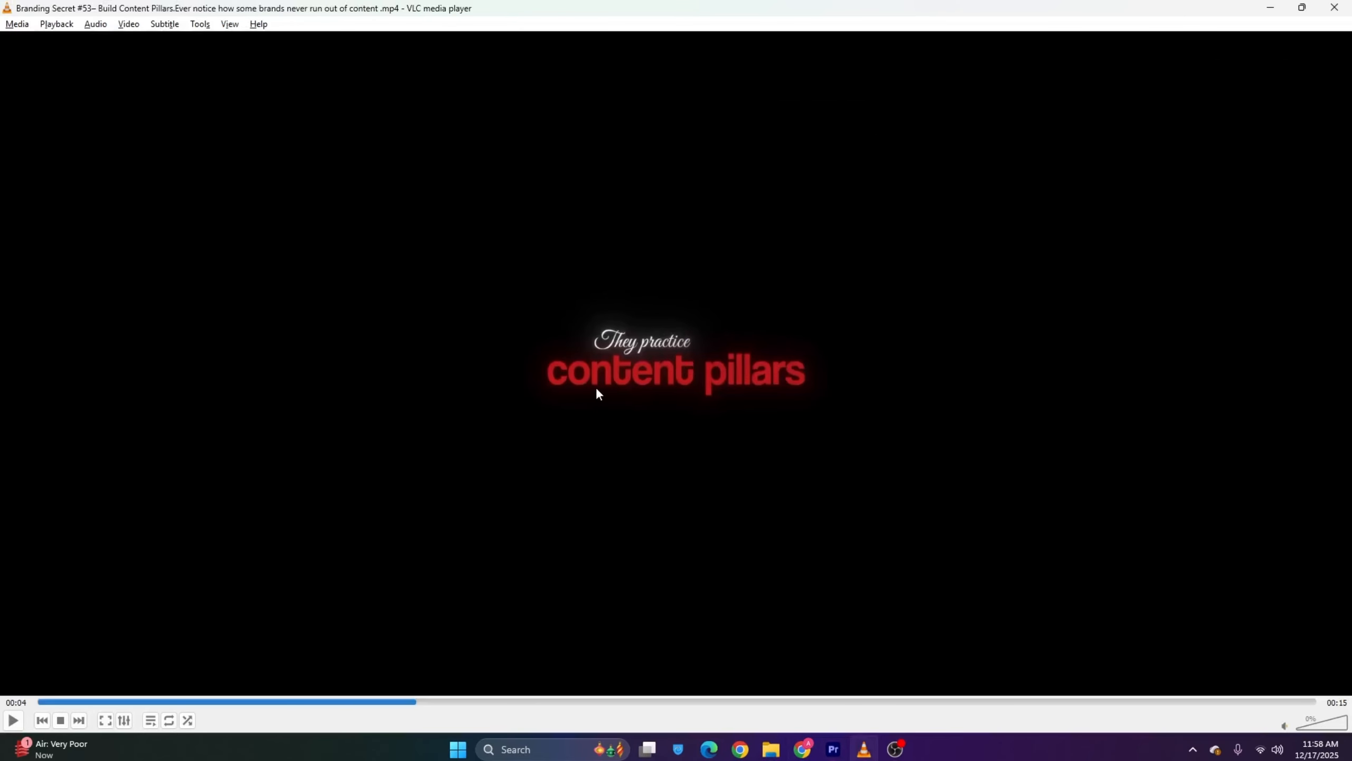
mouse_move(419, 702)
left_mouse_down()
mouse_move(378, 702)
mouse_move(456, 701)
mouse_move(441, 702)
left_mouse_up()
key("alt+Tab")
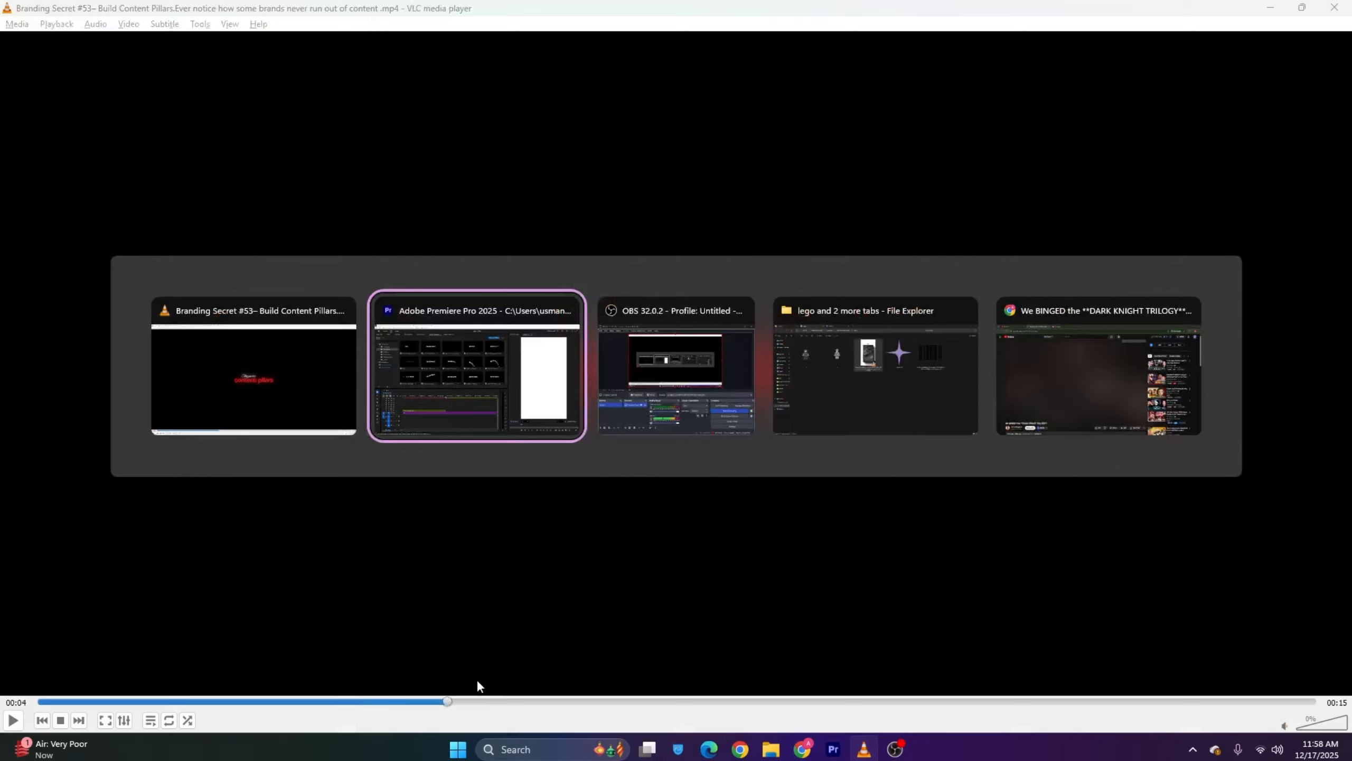
scroll(377, 182, "down", 1)
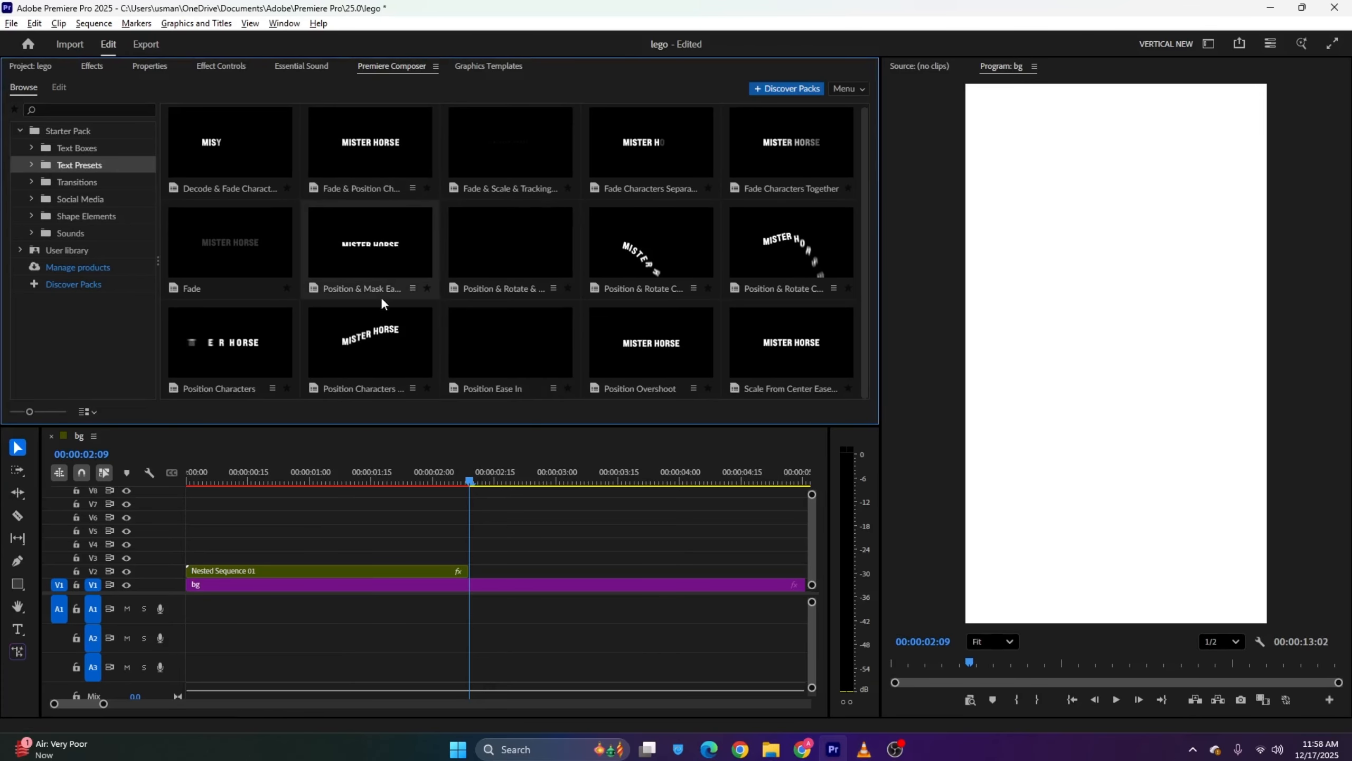
left_click_drag(623, 260, 488, 566)
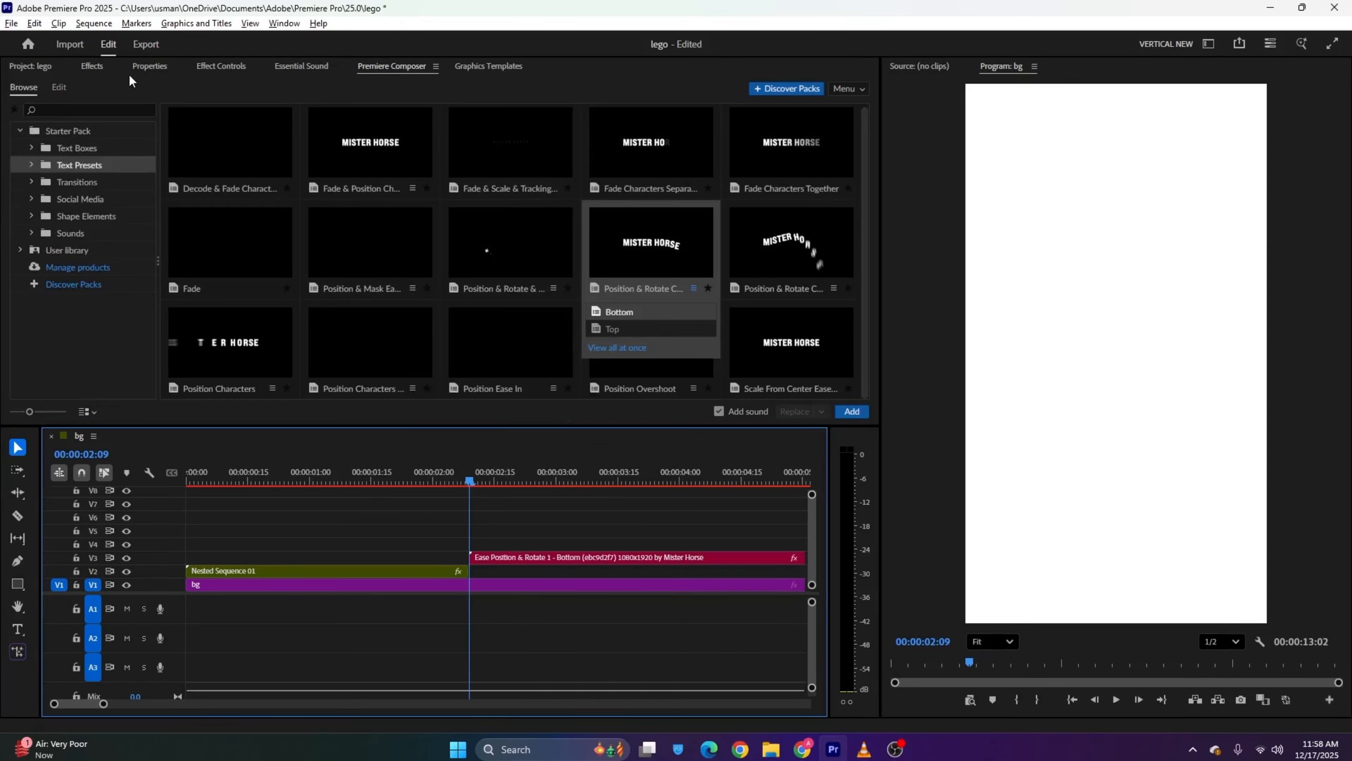
Draw a large black circle near the middle of the frame with the Ellipse tool at 00:00:02:09
left_click(46, 70)
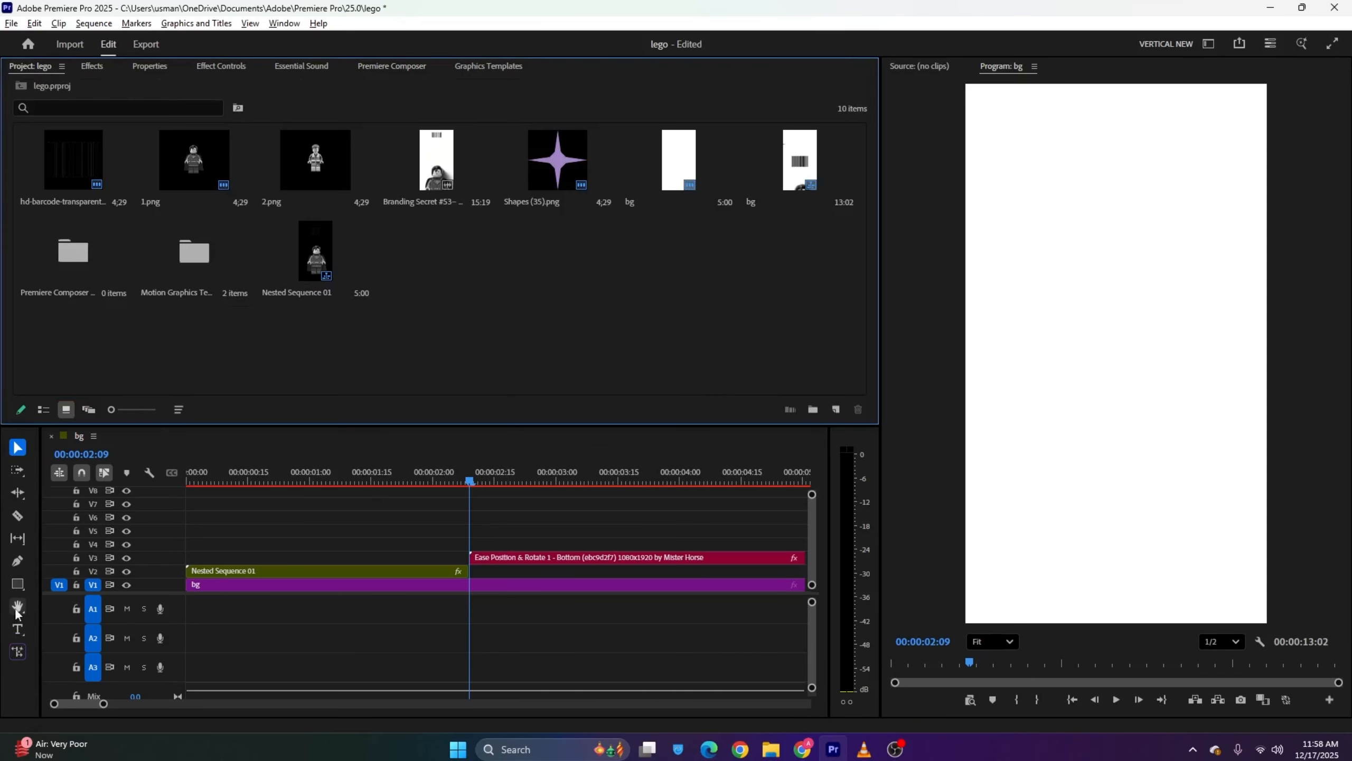
left_click(16, 583)
left_click(13, 582, "alt")
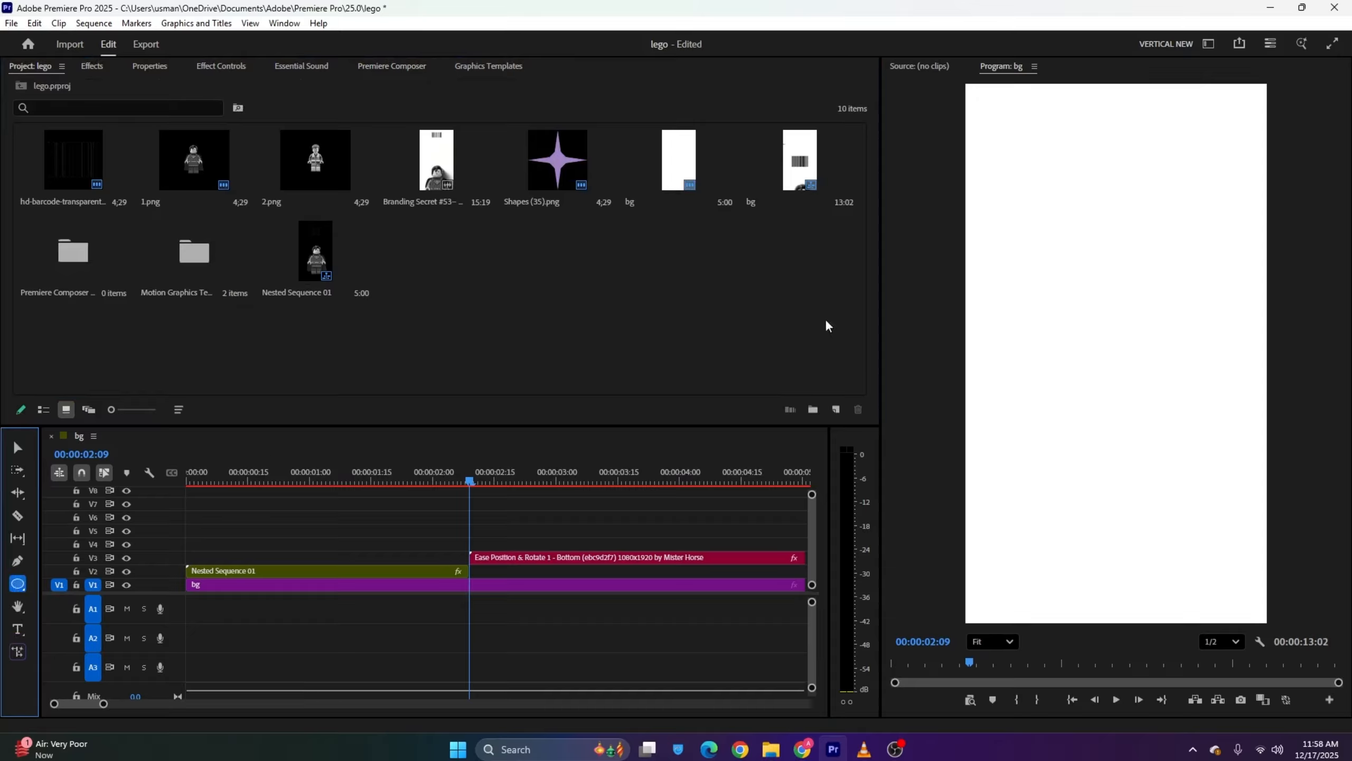
left_click_drag(1021, 280, 1205, 464)
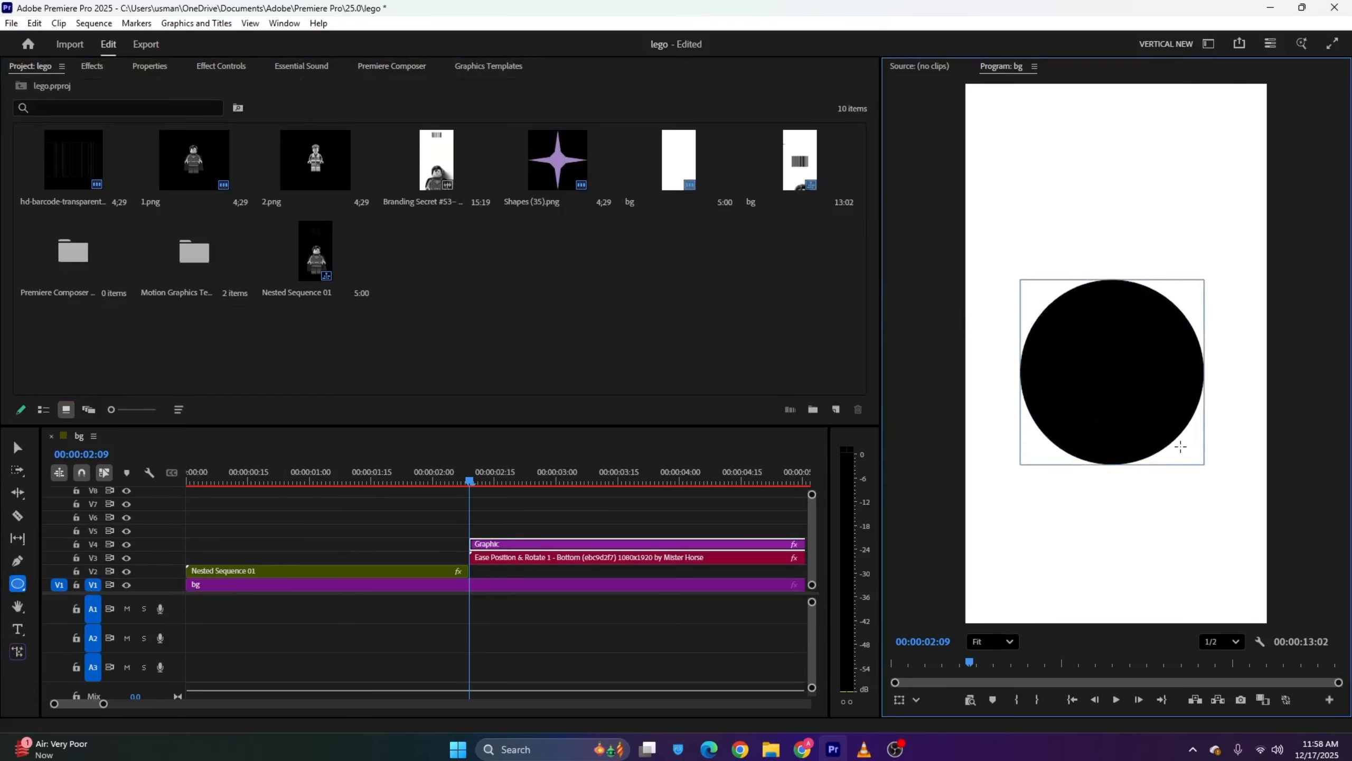
Keyframe the circle's Scale from 0 at 00:00:02:09 to 466 at 00:00:02:27 so it fills the frame
left_click(221, 66)
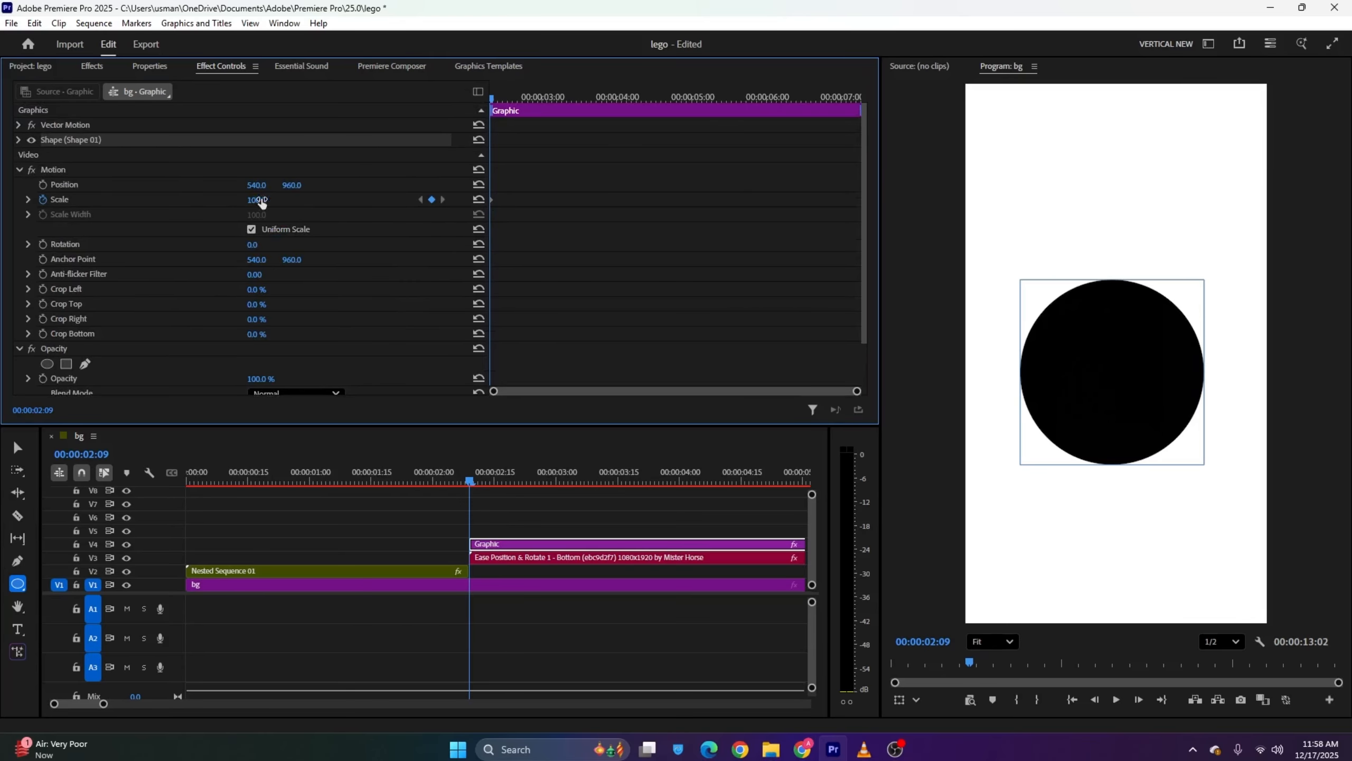
left_click_drag(261, 203, 207, 202)
left_click_drag(491, 99, 539, 101)
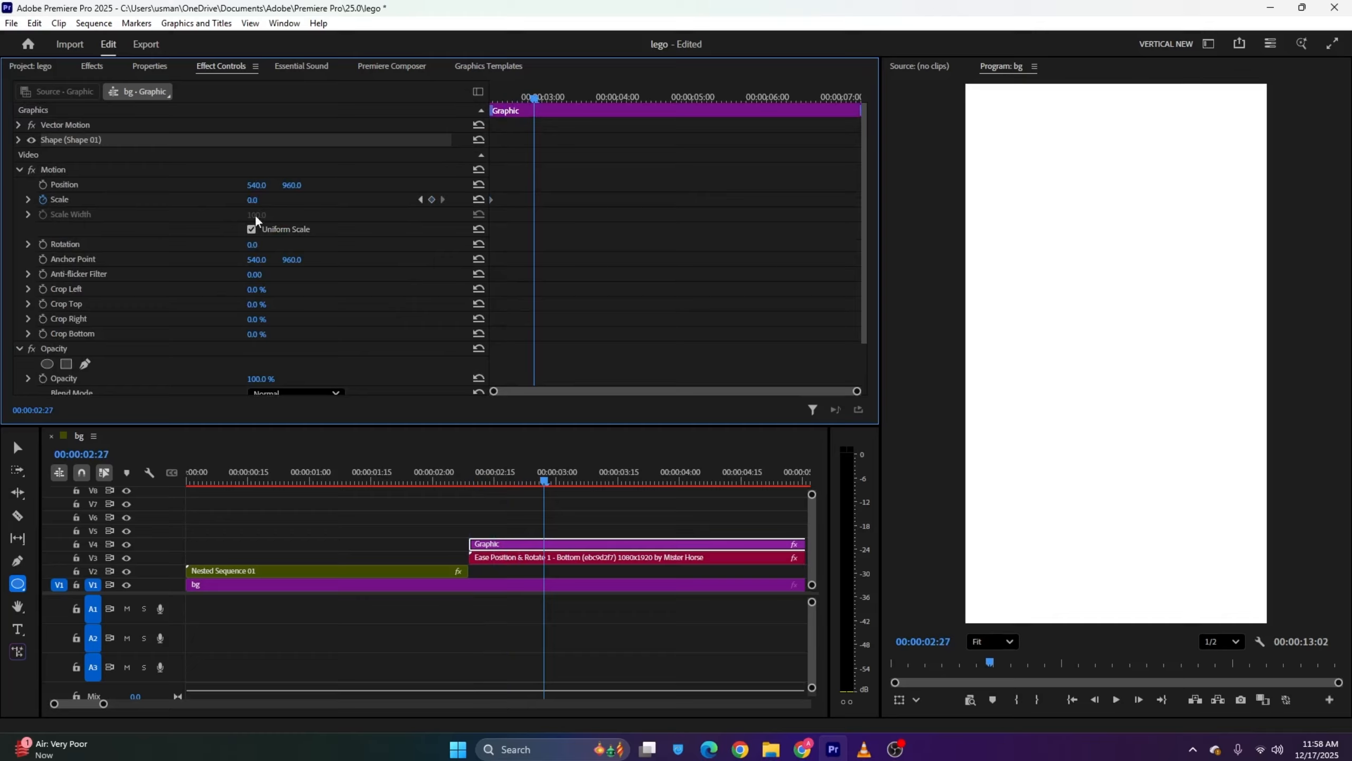
left_click_drag(258, 200, 528, 200)
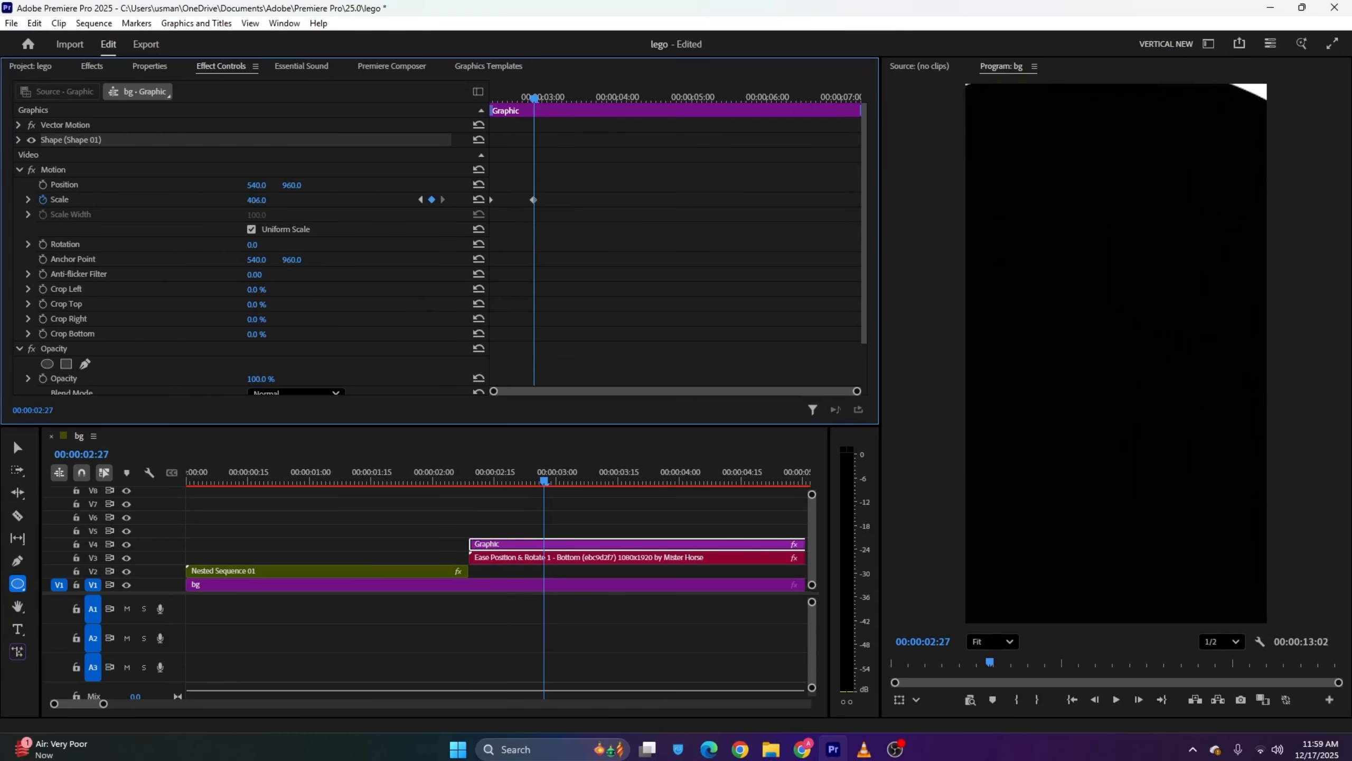
Shift the circle clip to start at about 00:00:02:02, overlapping the nested sequence, and preview the transition
left_click_drag(470, 544, 442, 543)
left_click(430, 483)
key("space")
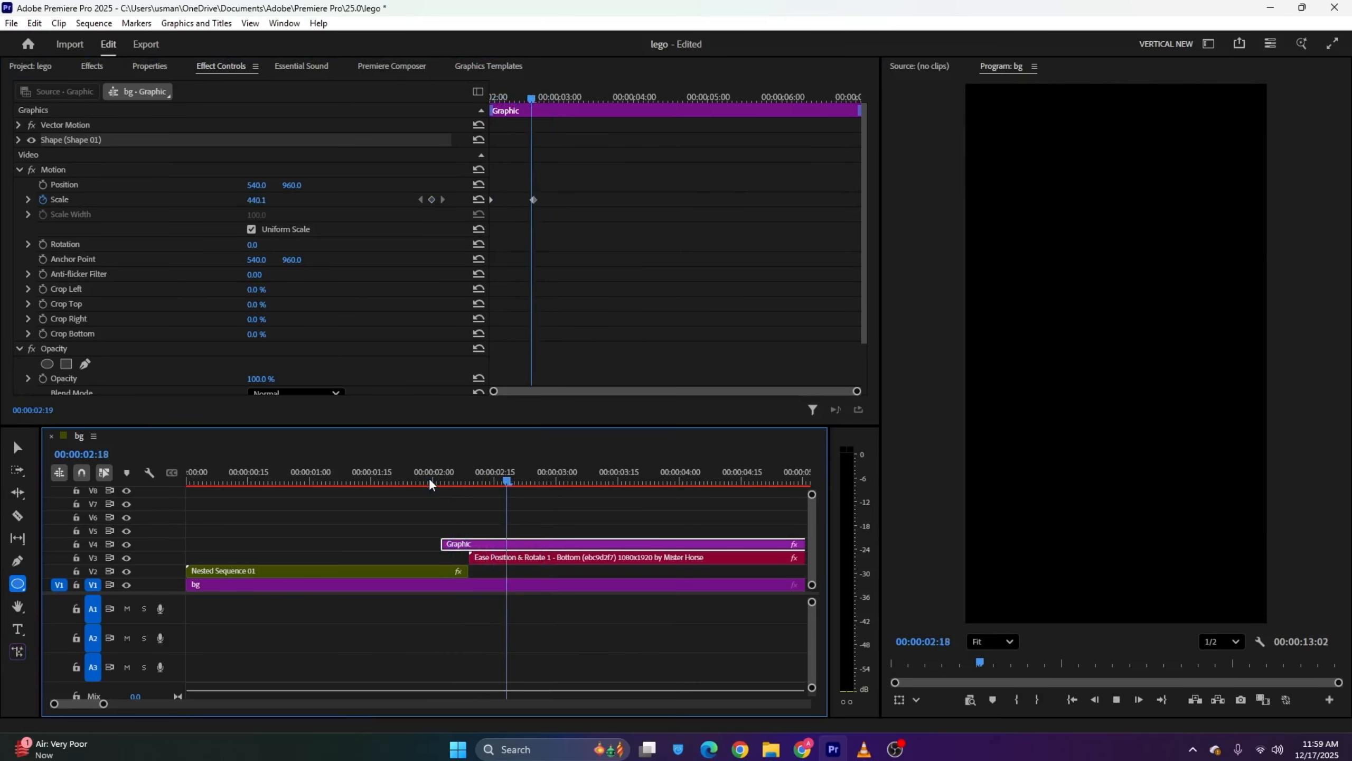
left_click_drag(552, 99, 541, 99)
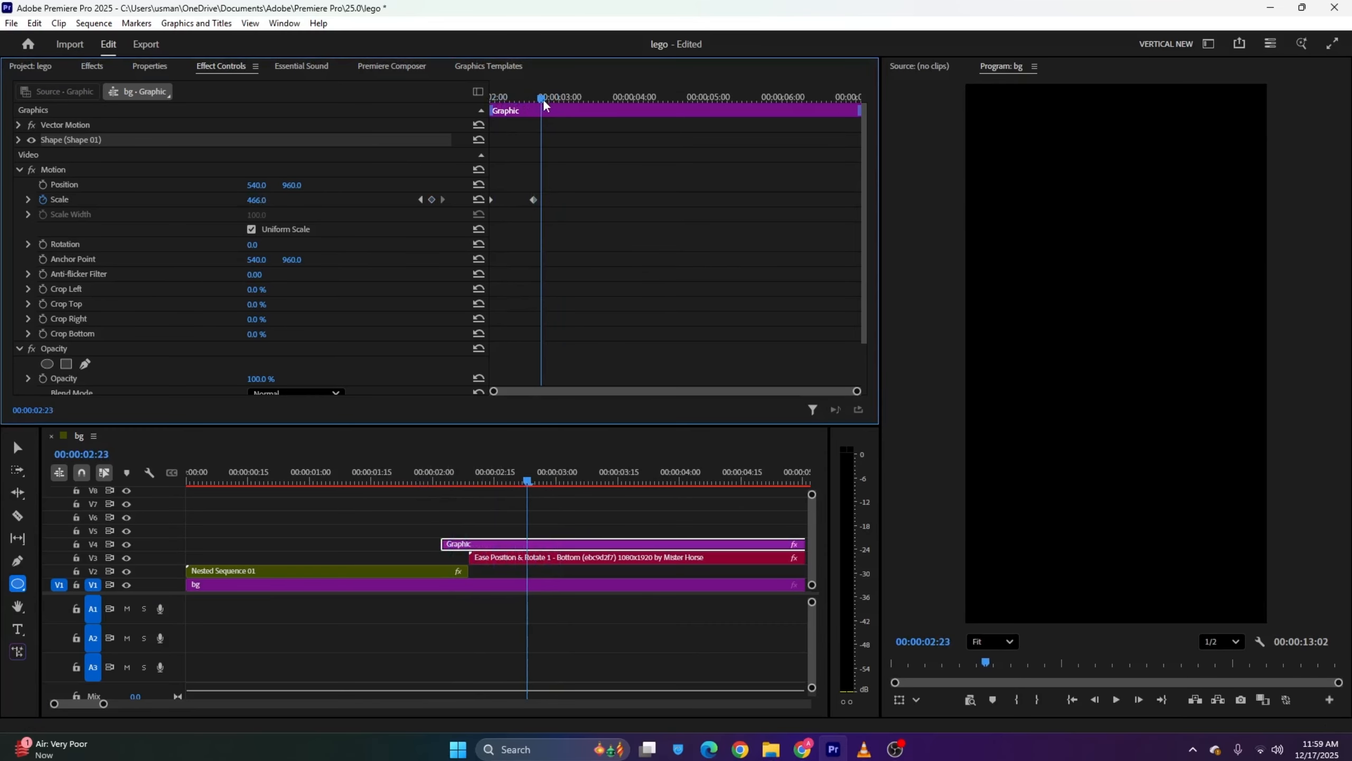
Move the Ease Position & Rotate 1 - Bottom text clip to V5, above the circle graphic
key("c")
key("v")
left_click(558, 519)
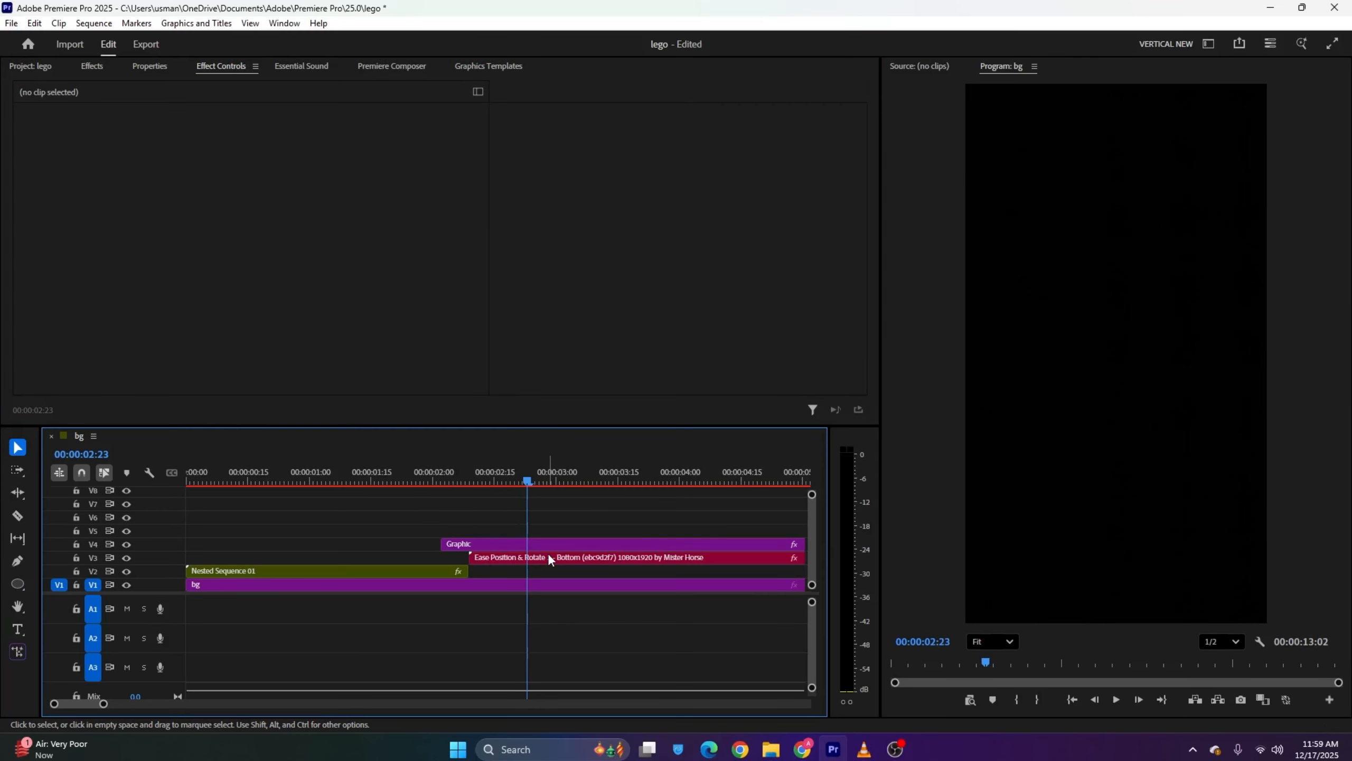
left_click_drag(548, 557, 547, 530)
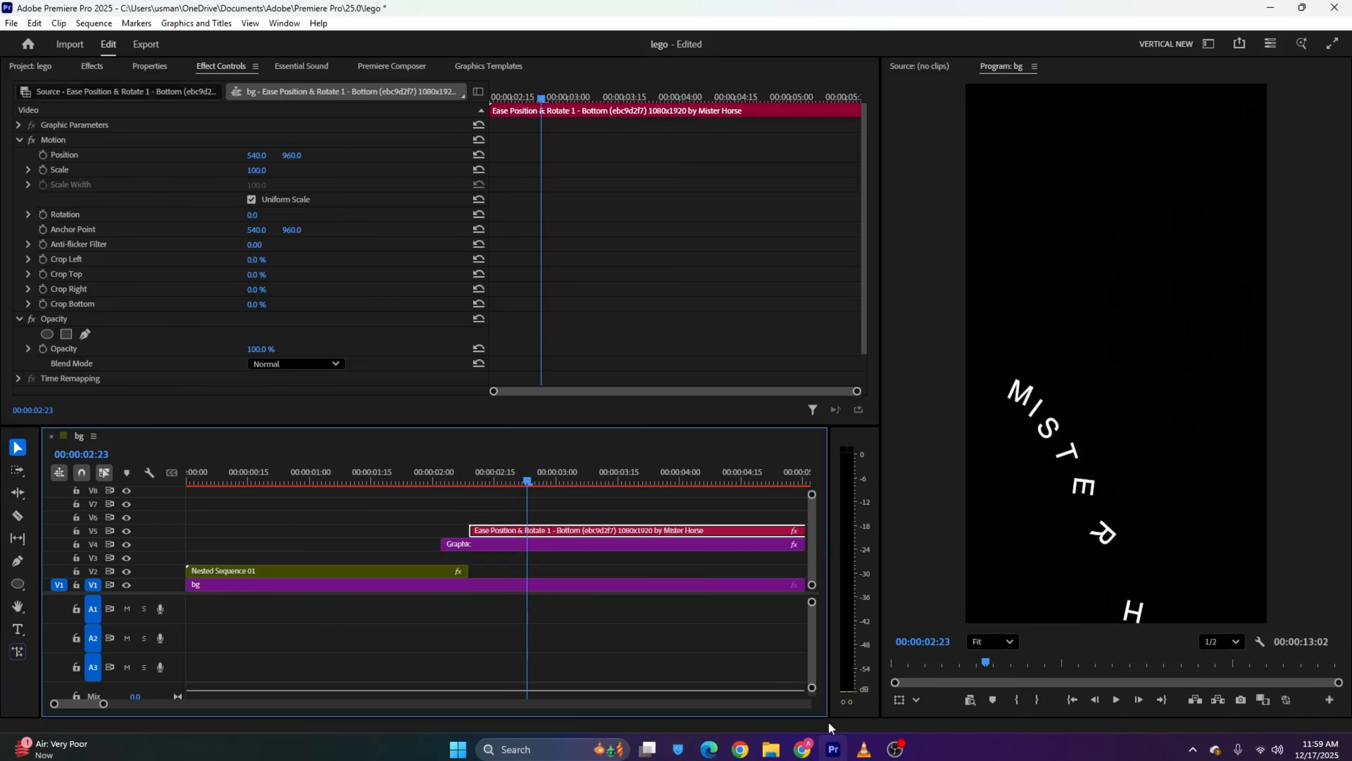
Check the opening text in the VLC reference and replace the V5 clip's placeholder text with "they practice"
left_click(864, 749)
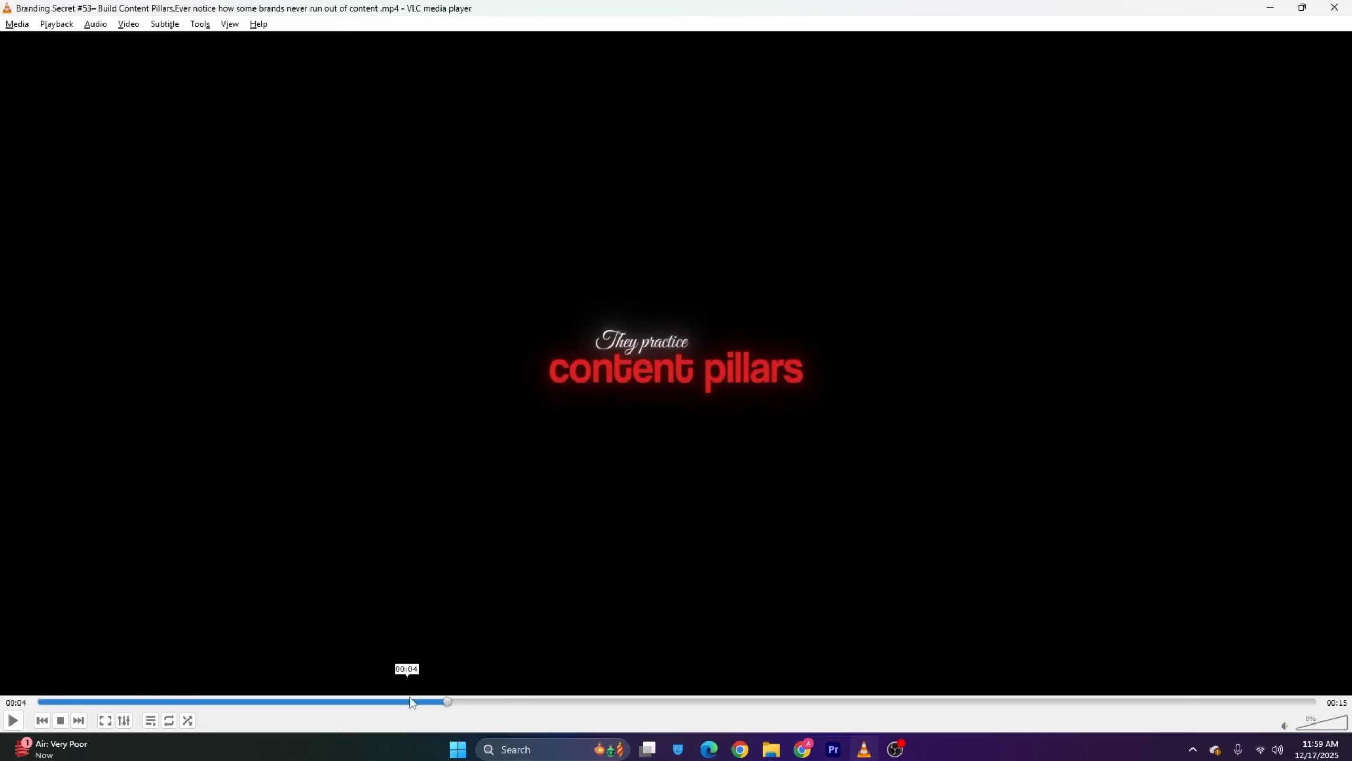
left_click_drag(410, 703, 459, 703)
key("alt+Tab")
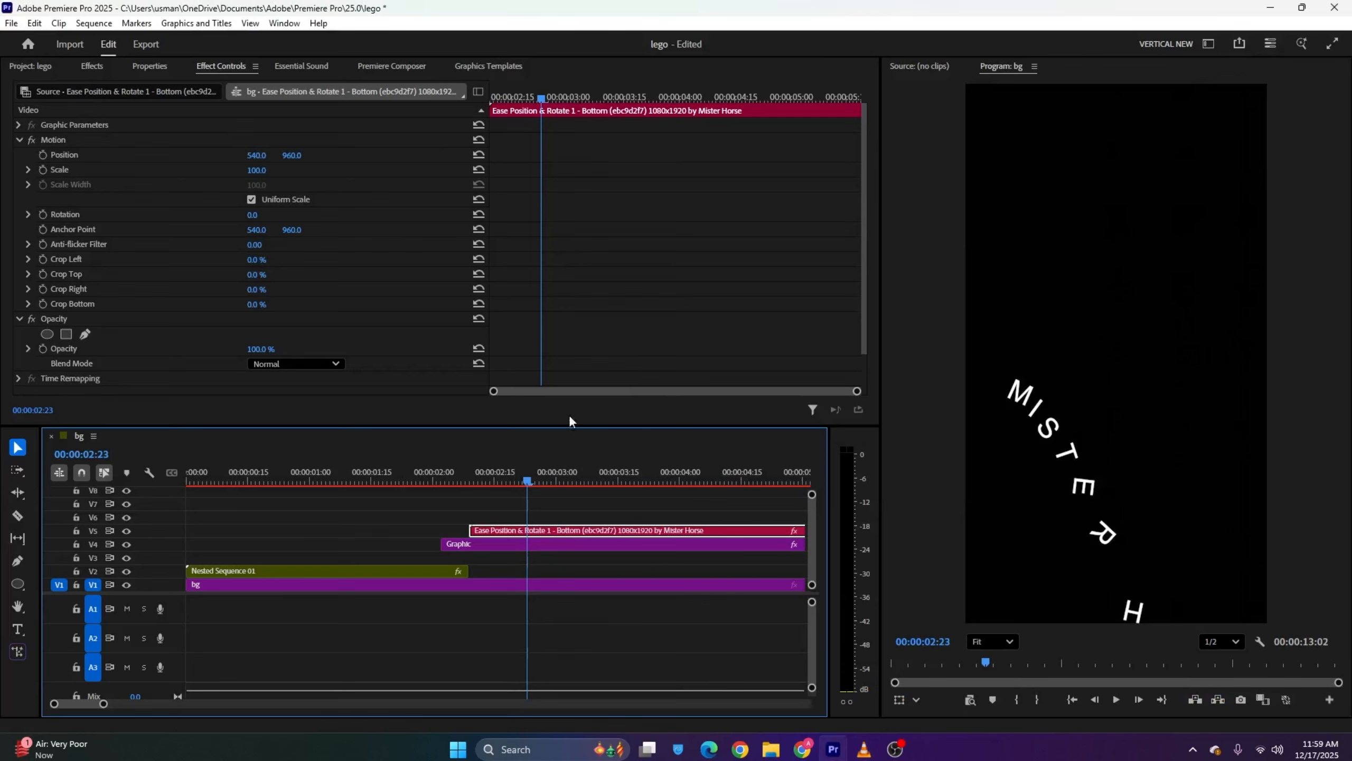
left_click(148, 67)
scroll(131, 154, "down", 4)
left_click(148, 250)
key("ctrl+a")
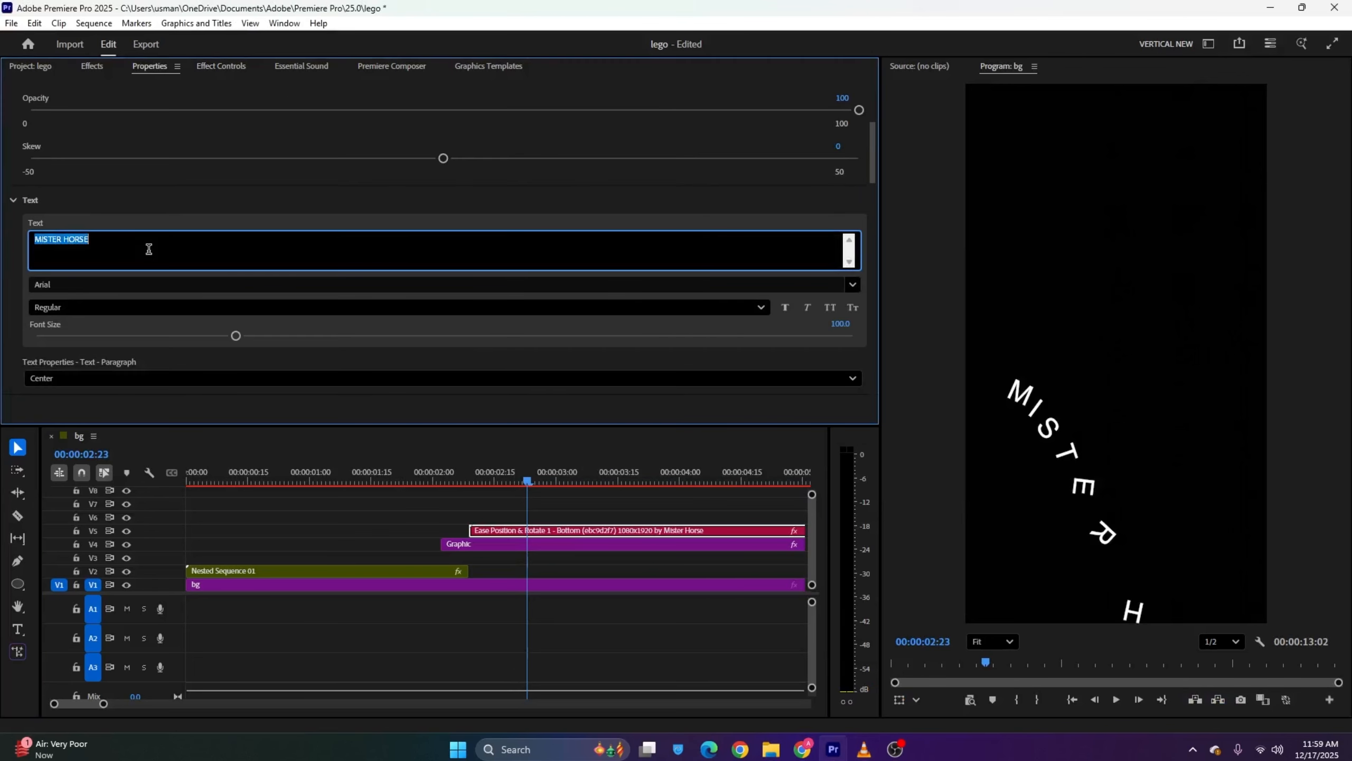
type("they practiced")
key("BackSpace")
left_click(127, 275)
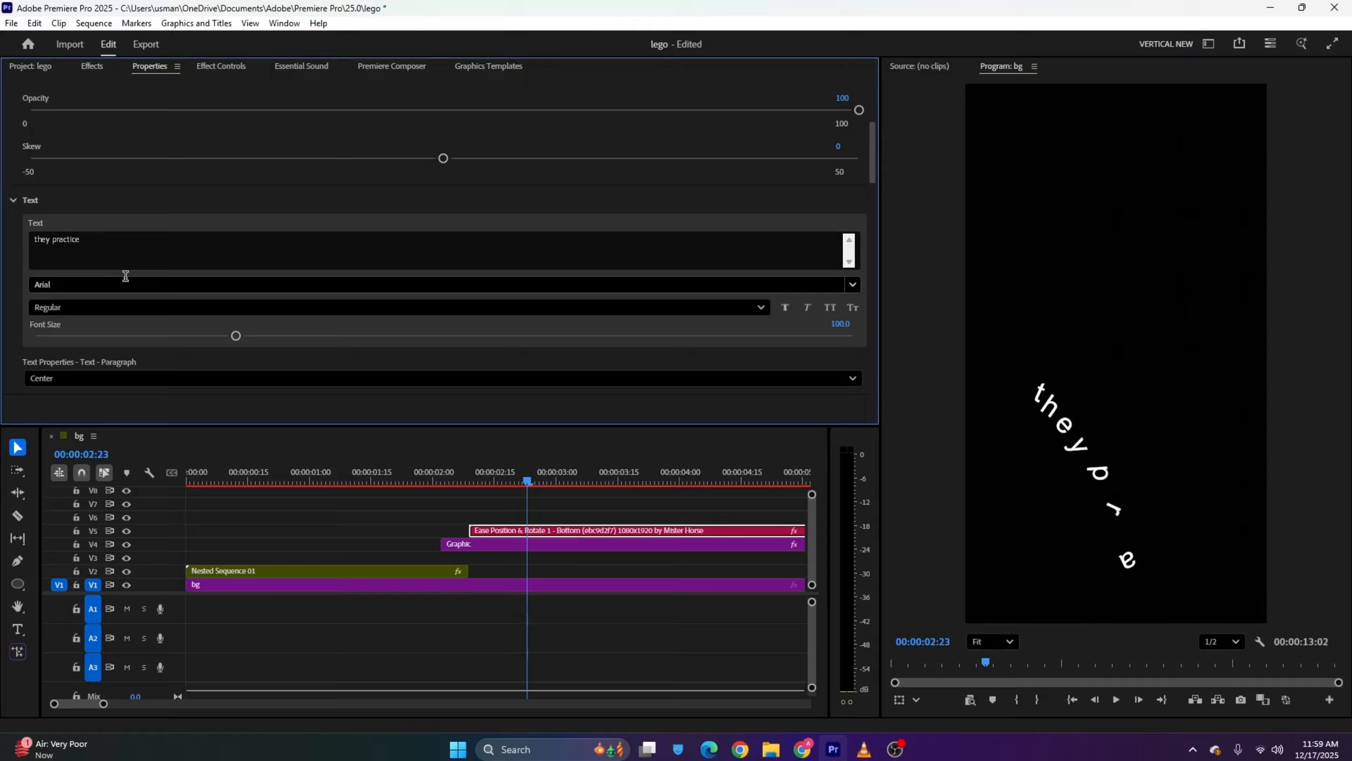
Compare the lettering with the reference, set the V5 text's font to Blacksword, and capitalise it as "They practice"
key("alt+Tab")
key("alt+Tab")
left_click(148, 285)
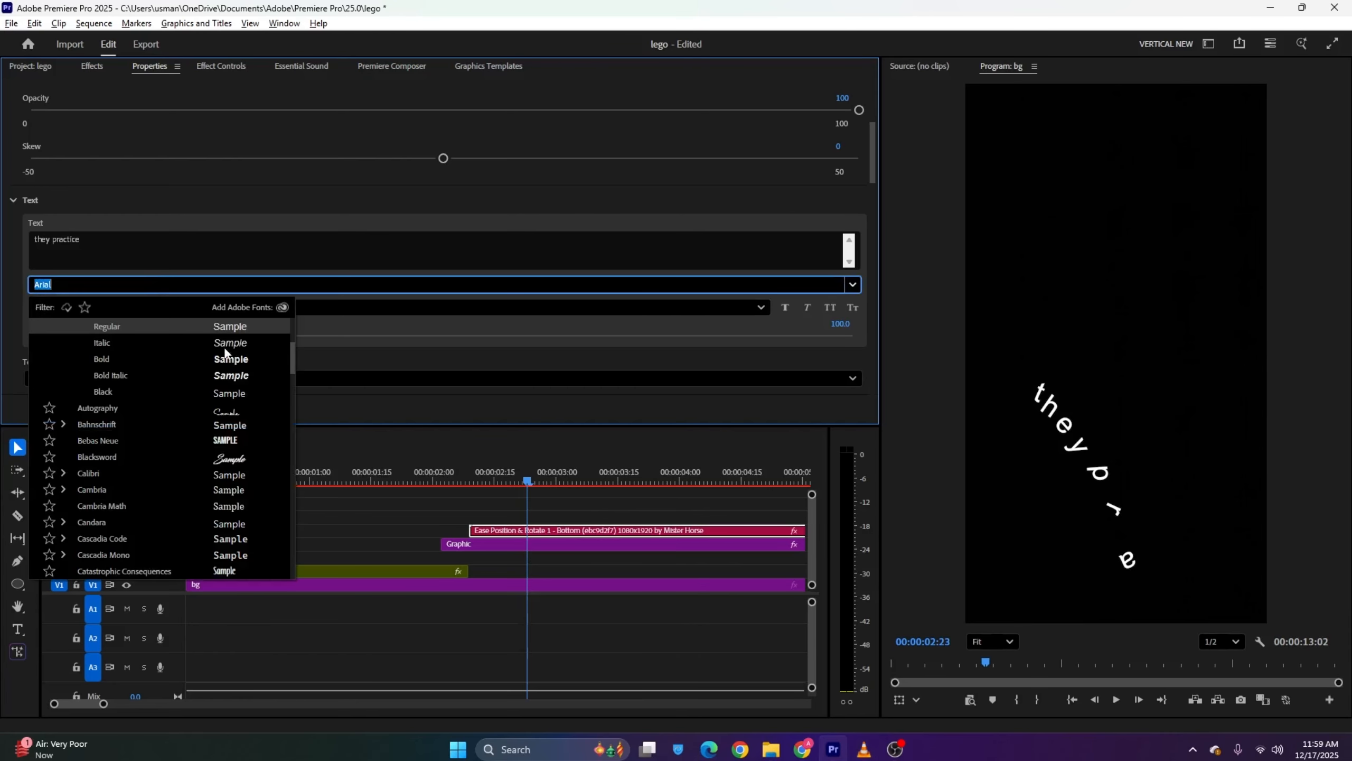
left_click(239, 459)
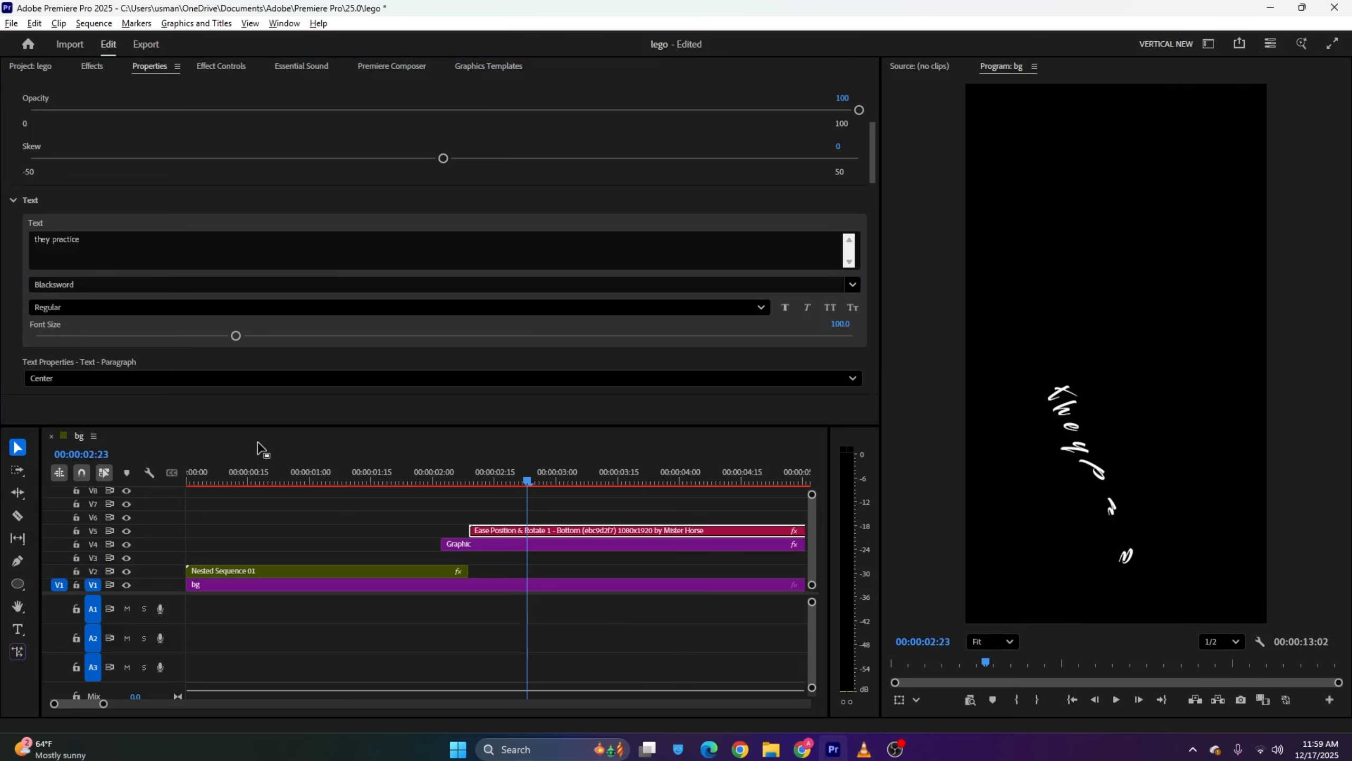
left_click(39, 241)
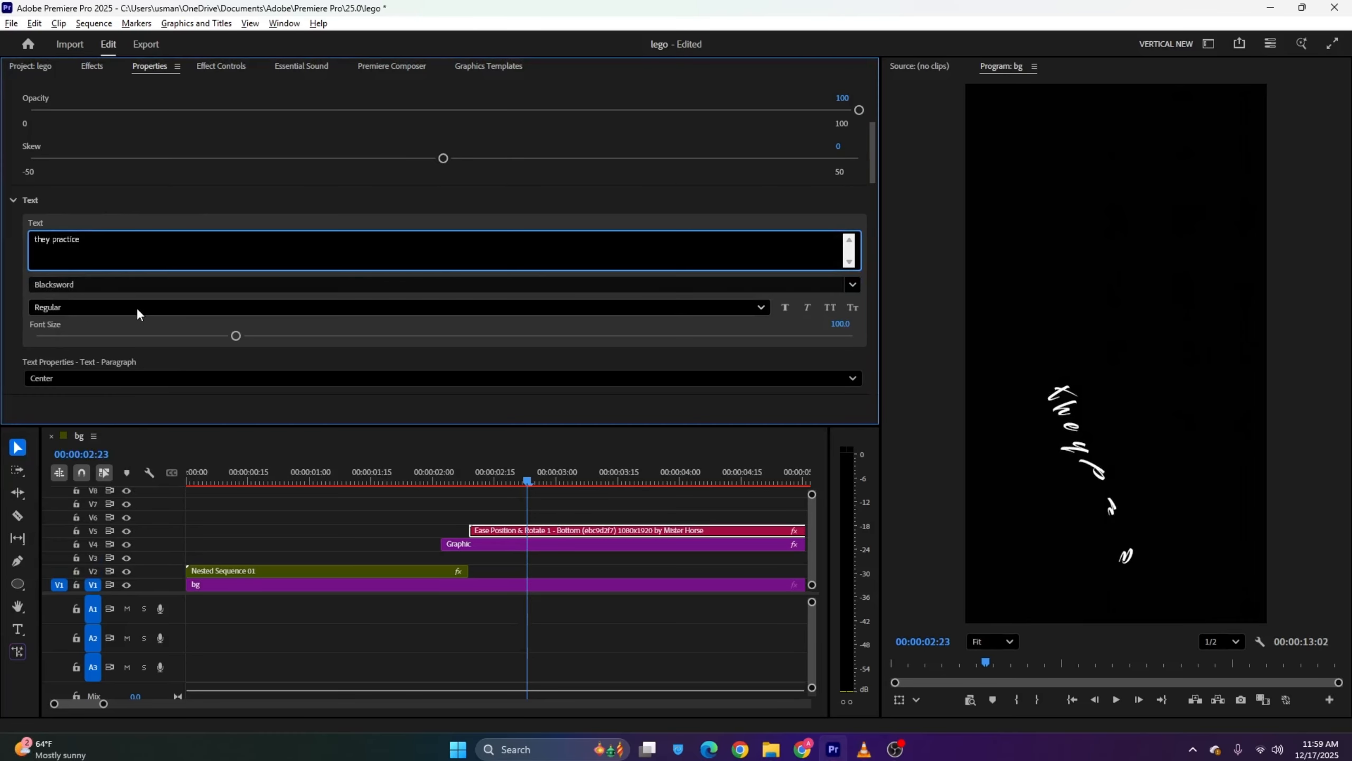
key("BackSpace")
type("T")
left_click(91, 225)
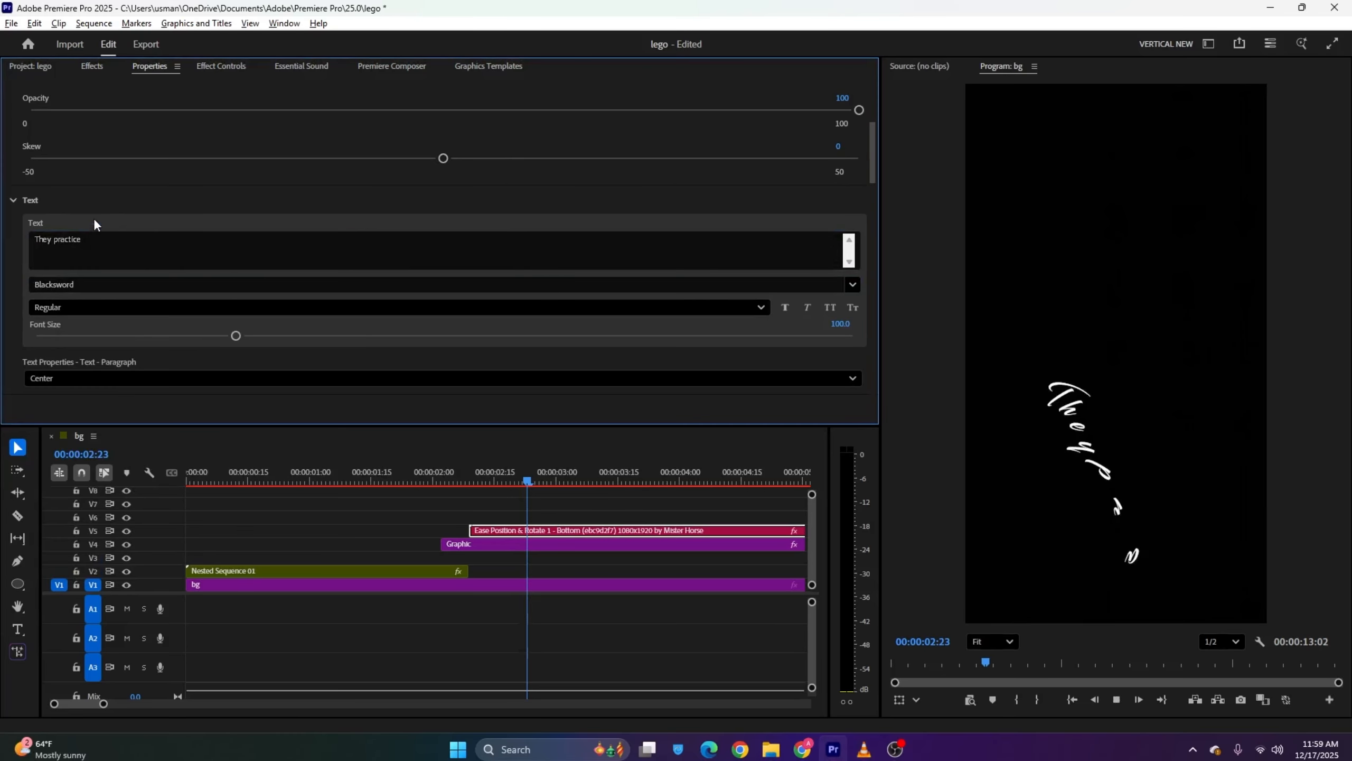
Preview the text to 00:00:03:21 and set the "They practice" clip's Position to 395, 864
key("space")
left_click(1075, 368)
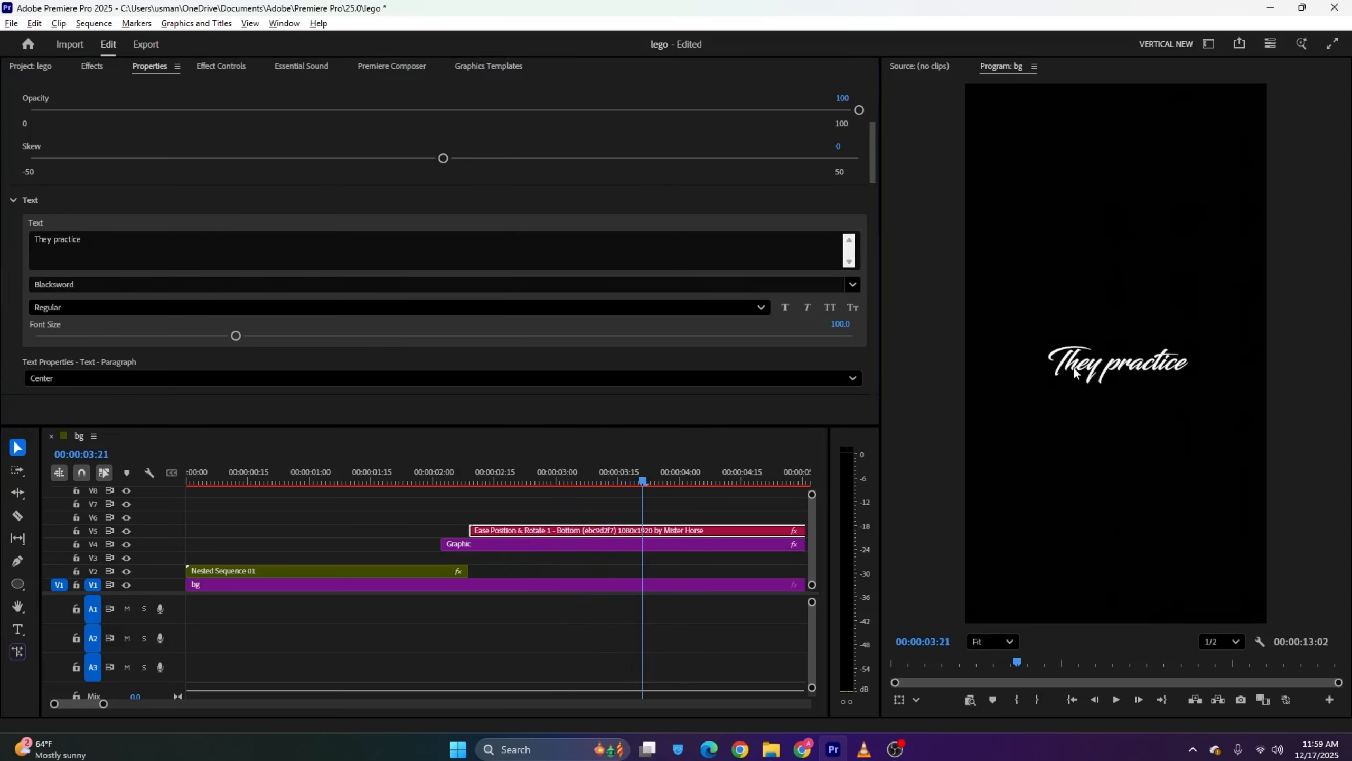
left_click(220, 66)
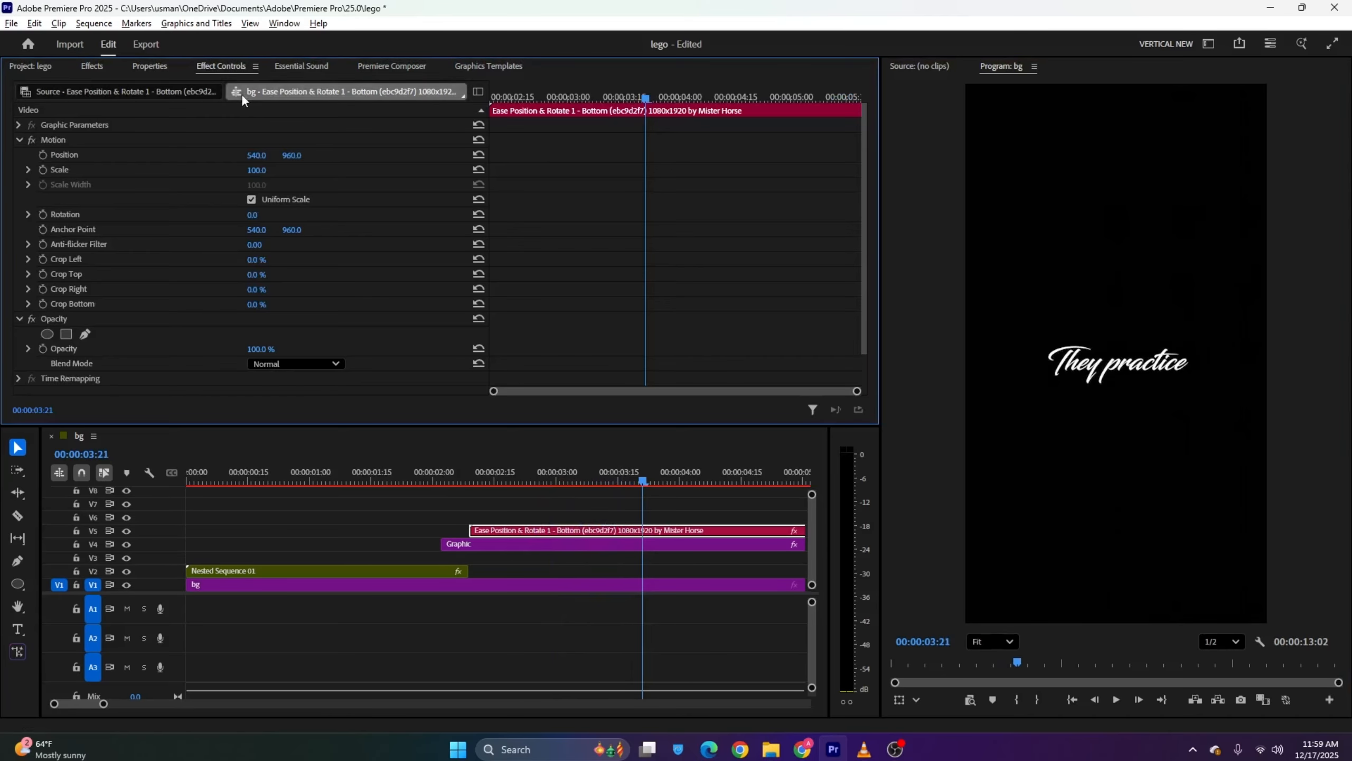
left_click_drag(287, 157, 327, 157)
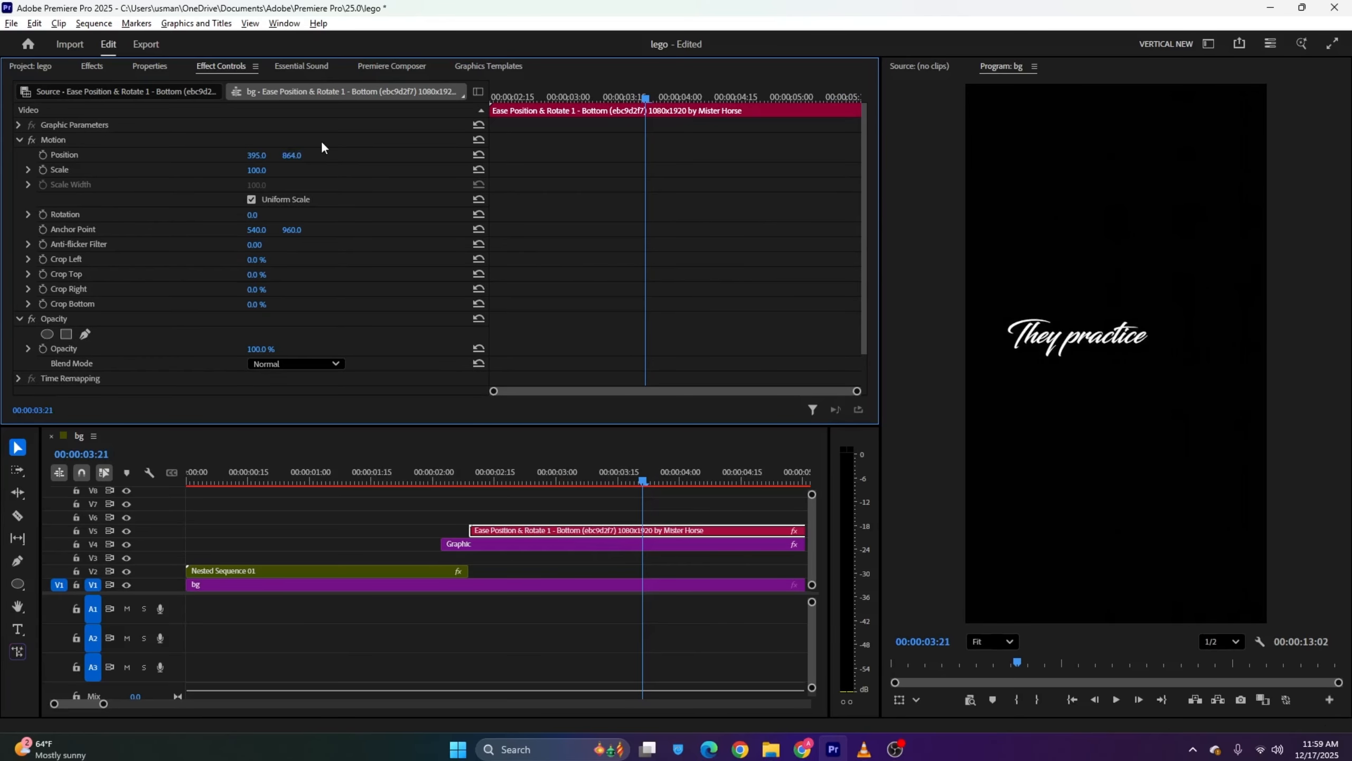
Keyframe the "They practice" clip's Opacity from 0% at 00:00:02:09 to 100% at 00:00:03:21 and preview the fade
scroll(163, 259, "down", 2)
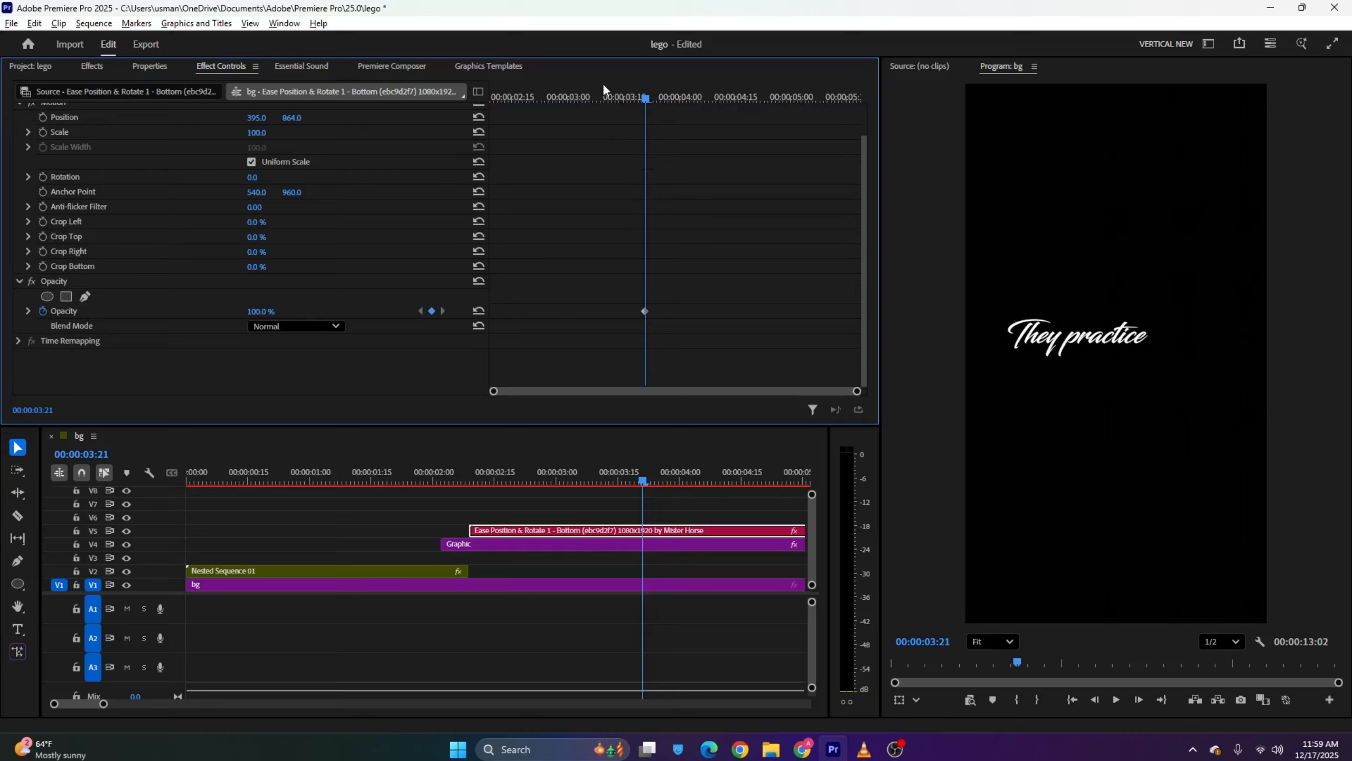
left_click_drag(602, 95, 468, 102)
left_click_drag(264, 312, 208, 312)
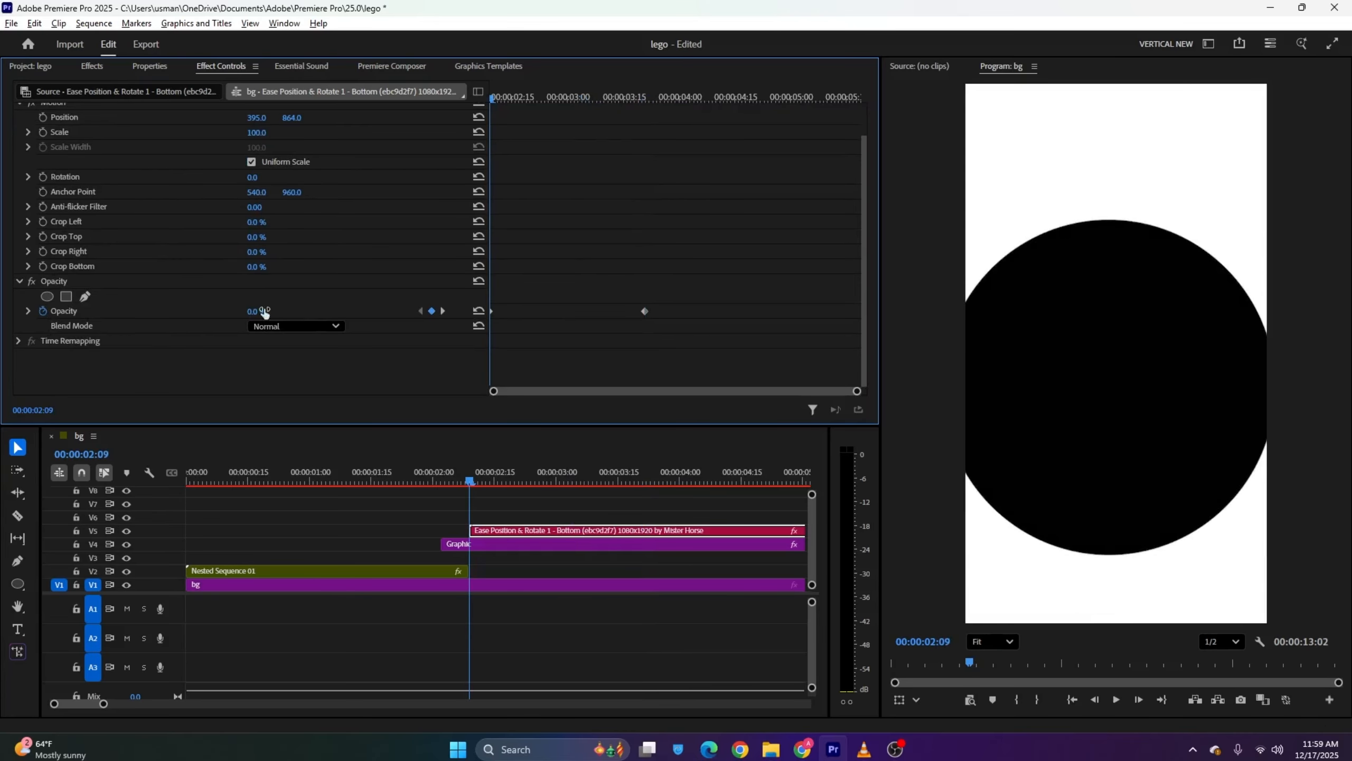
key("space")
key("space")
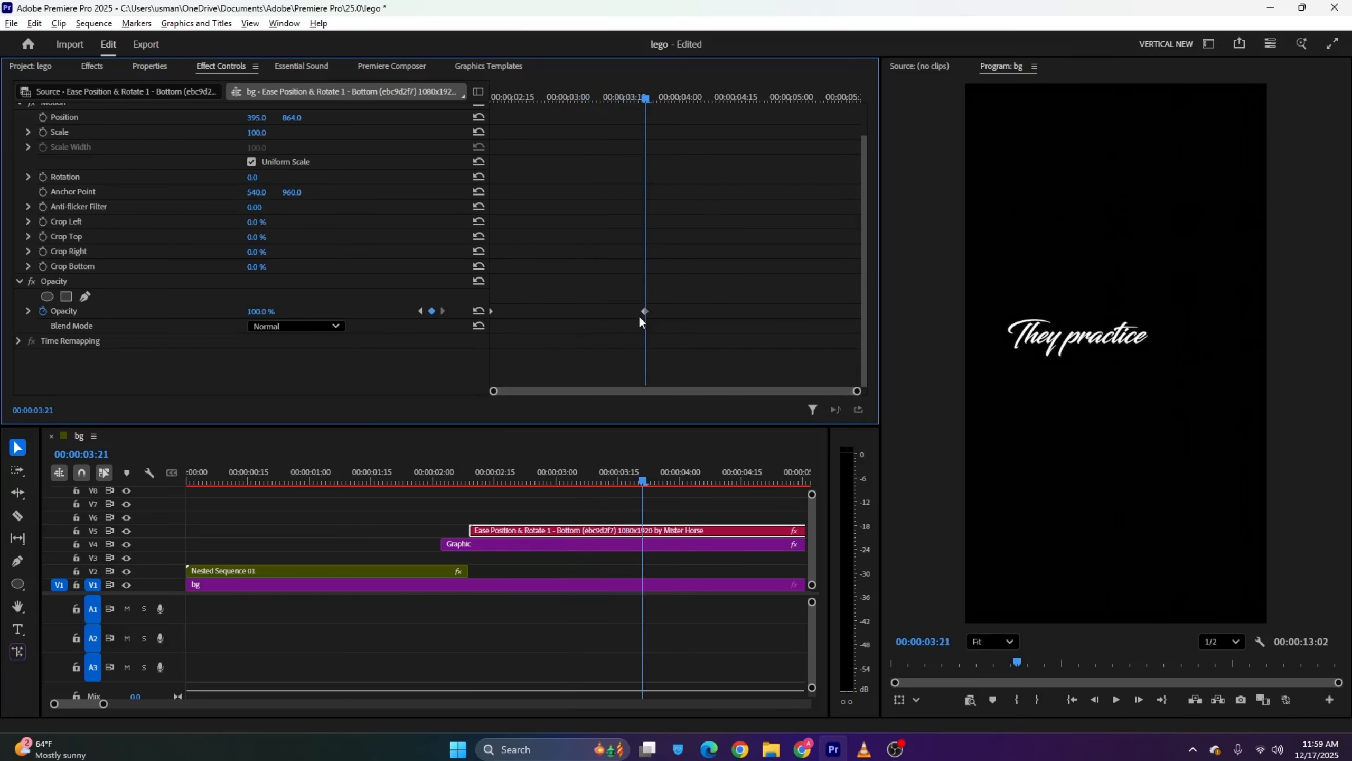
Slow the "They practice" fade by moving its second Opacity keyframe to about 00:00:05:07, and preview it
left_click_drag(644, 311, 816, 310)
key("space")
key("Up")
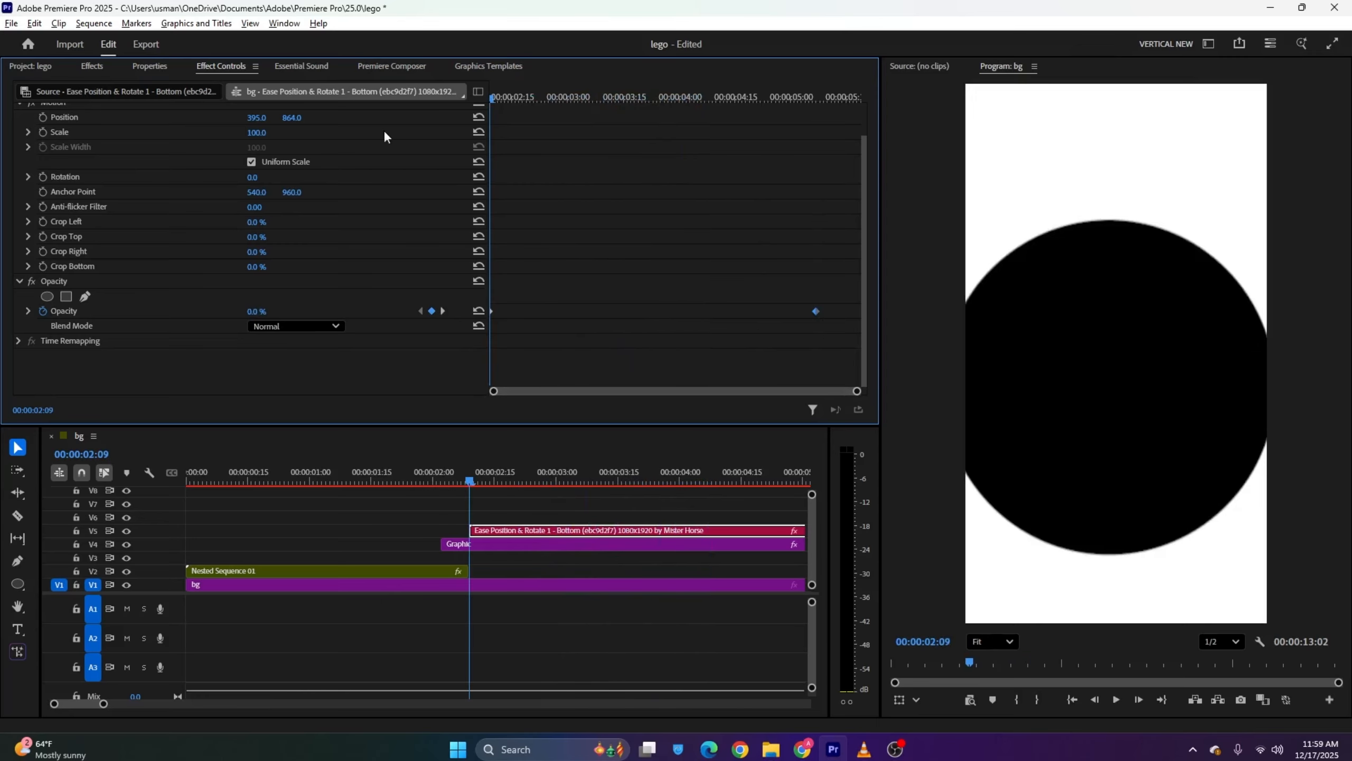
key("space")
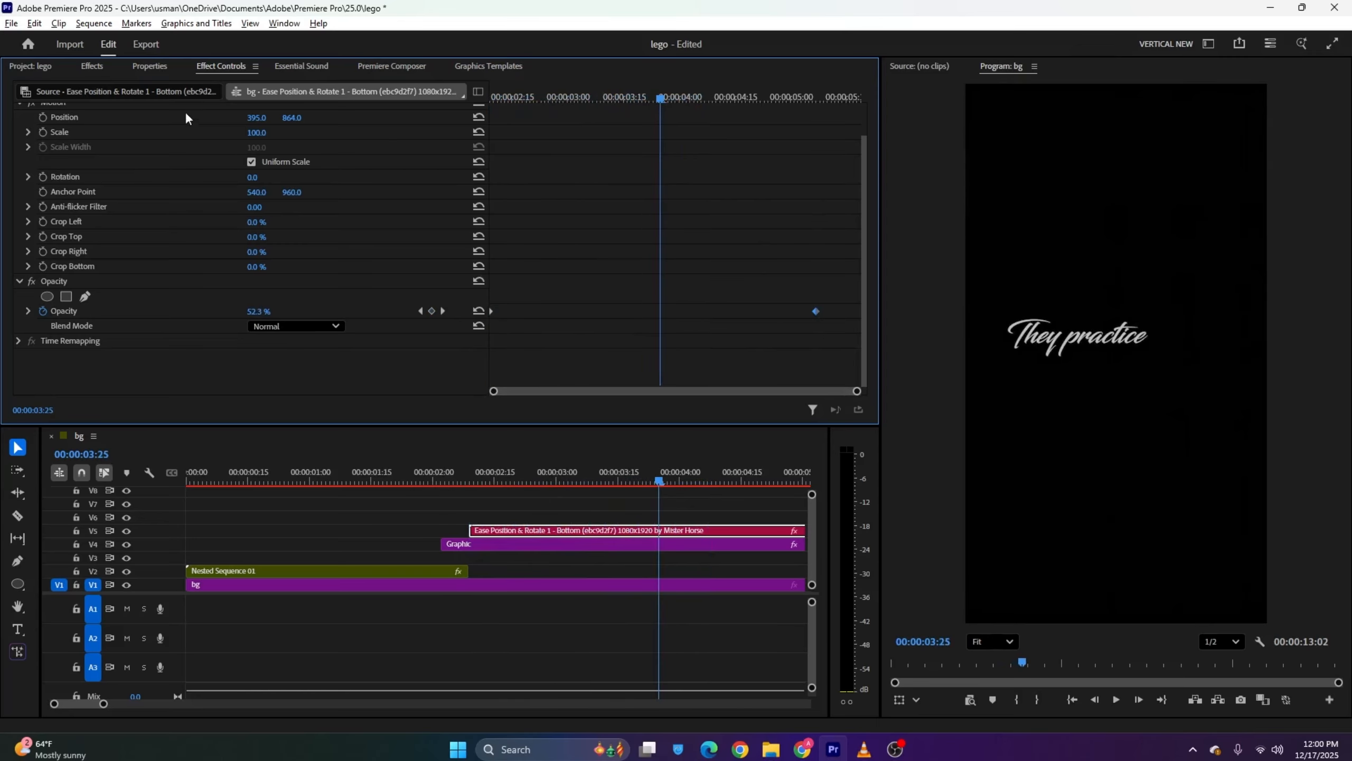
Add the Premiere Composer text preset Ease Position & Mask Y - Bottom on V6 at about 00:00:03:23 and preview it
left_click(367, 68)
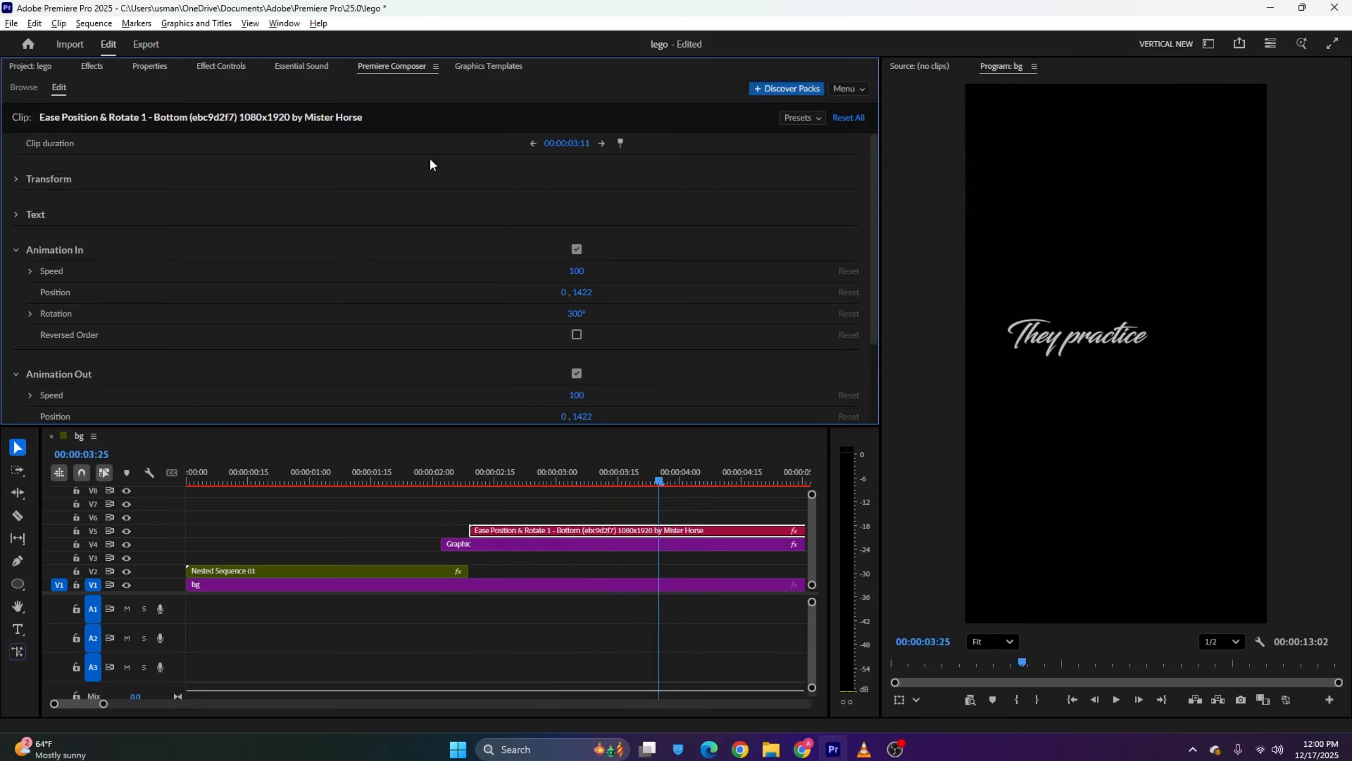
left_click(21, 88)
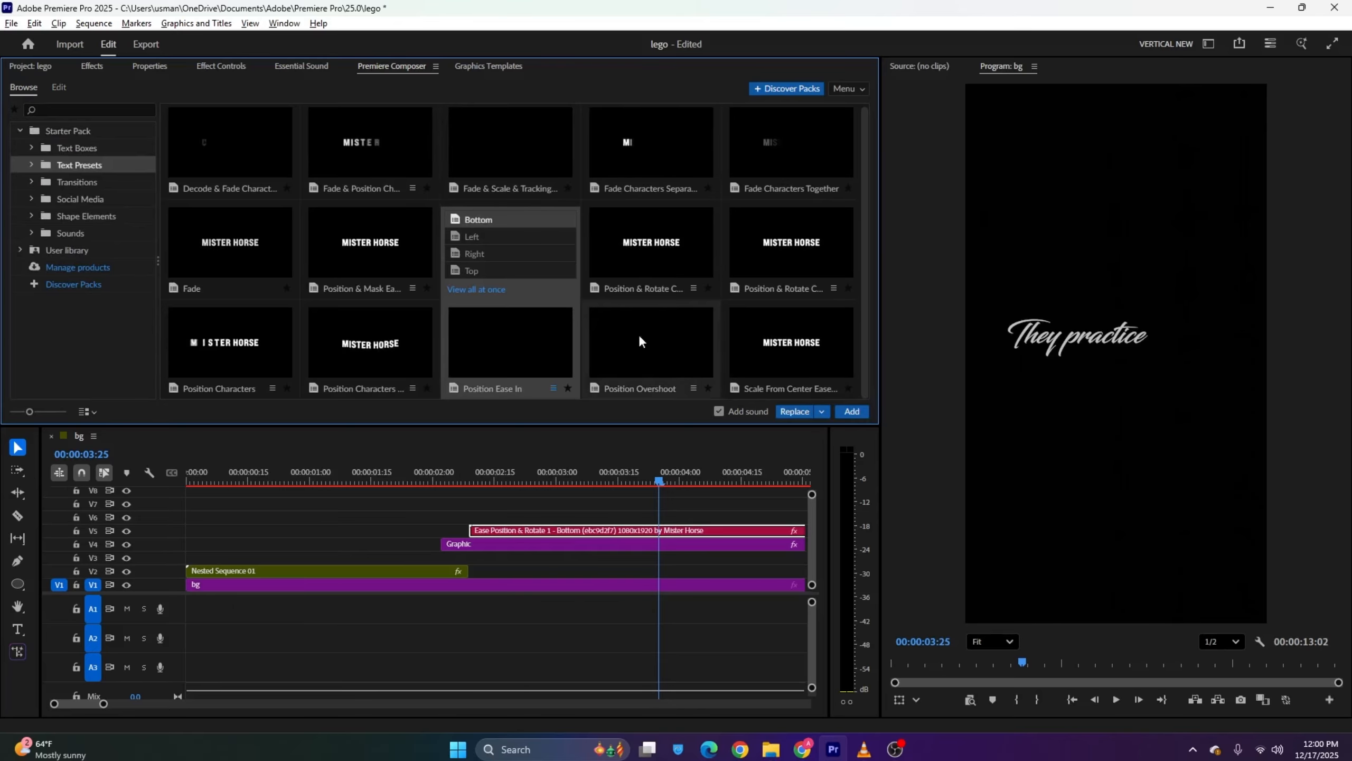
left_click(467, 343)
left_click_drag(380, 253, 717, 498)
left_click(594, 480)
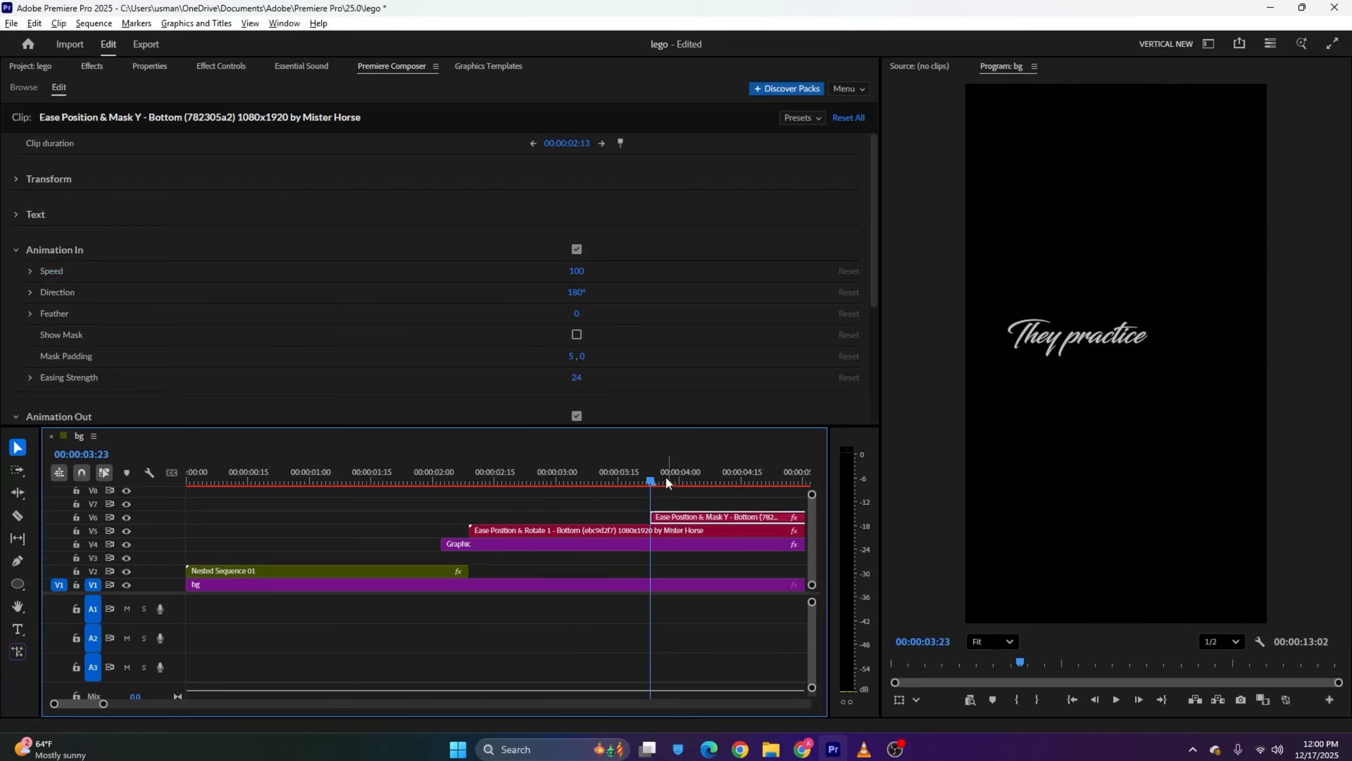
key("space")
key("space")
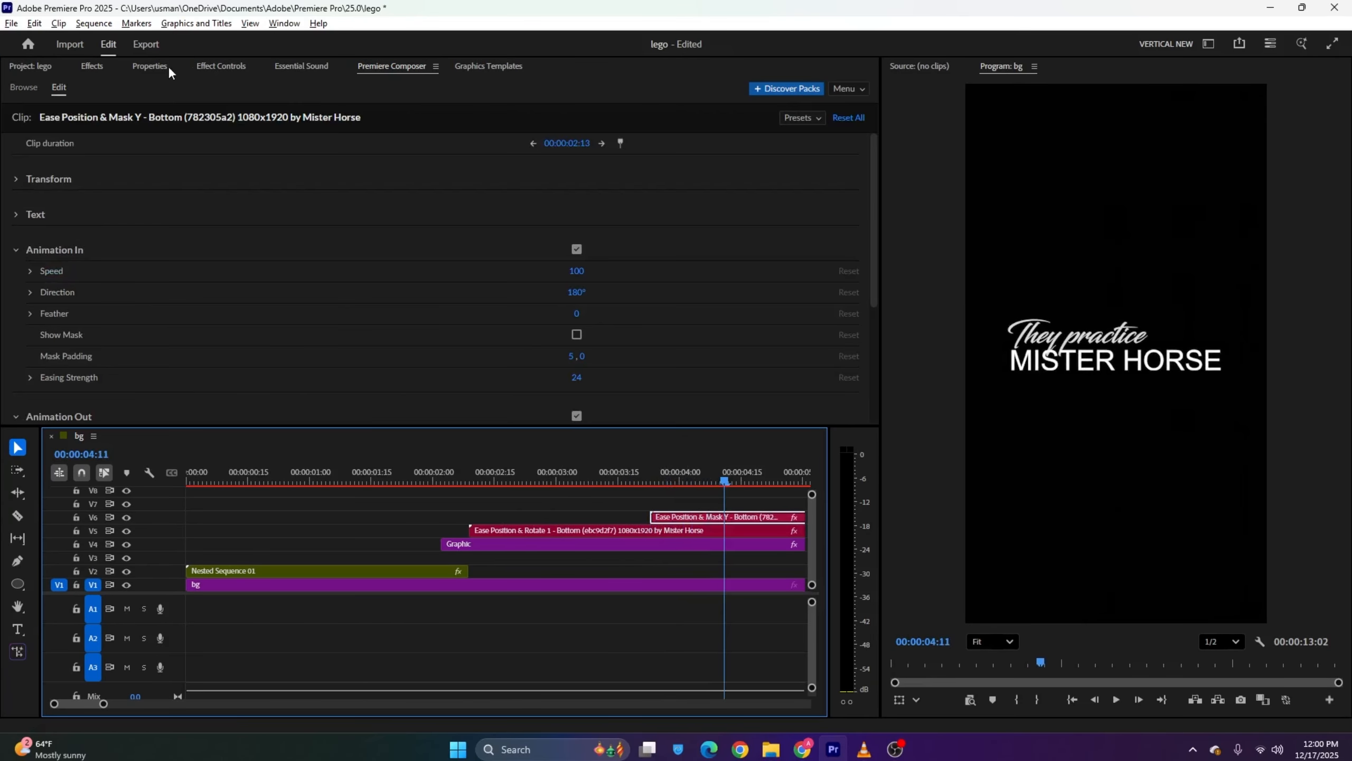
Set the V6 text clip's Position to 540, 1018 and compare the layout with the reference
left_click(219, 65)
left_click_drag(291, 155, 325, 155)
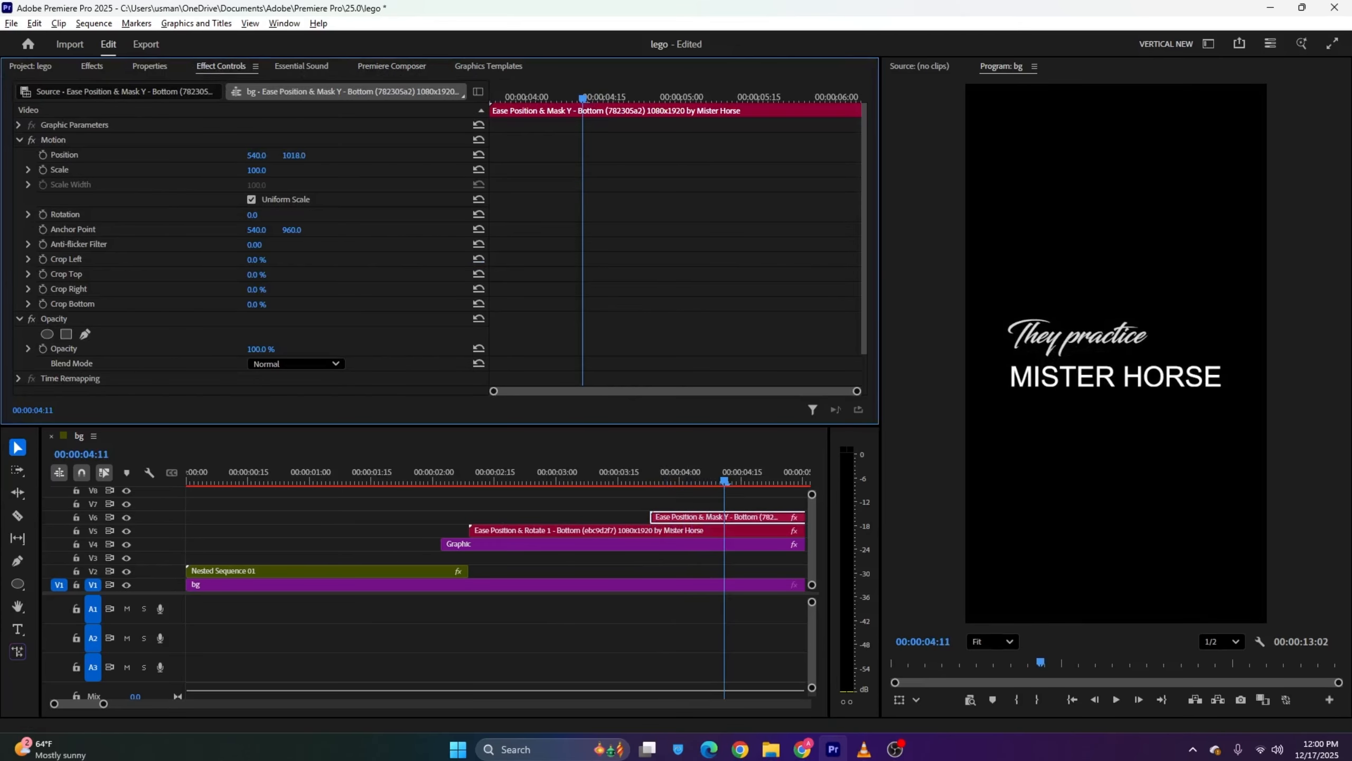
key("alt+Tab")
key("alt+Tab")
Replace the V6 clip's placeholder text with "content pillars"
left_click(134, 67)
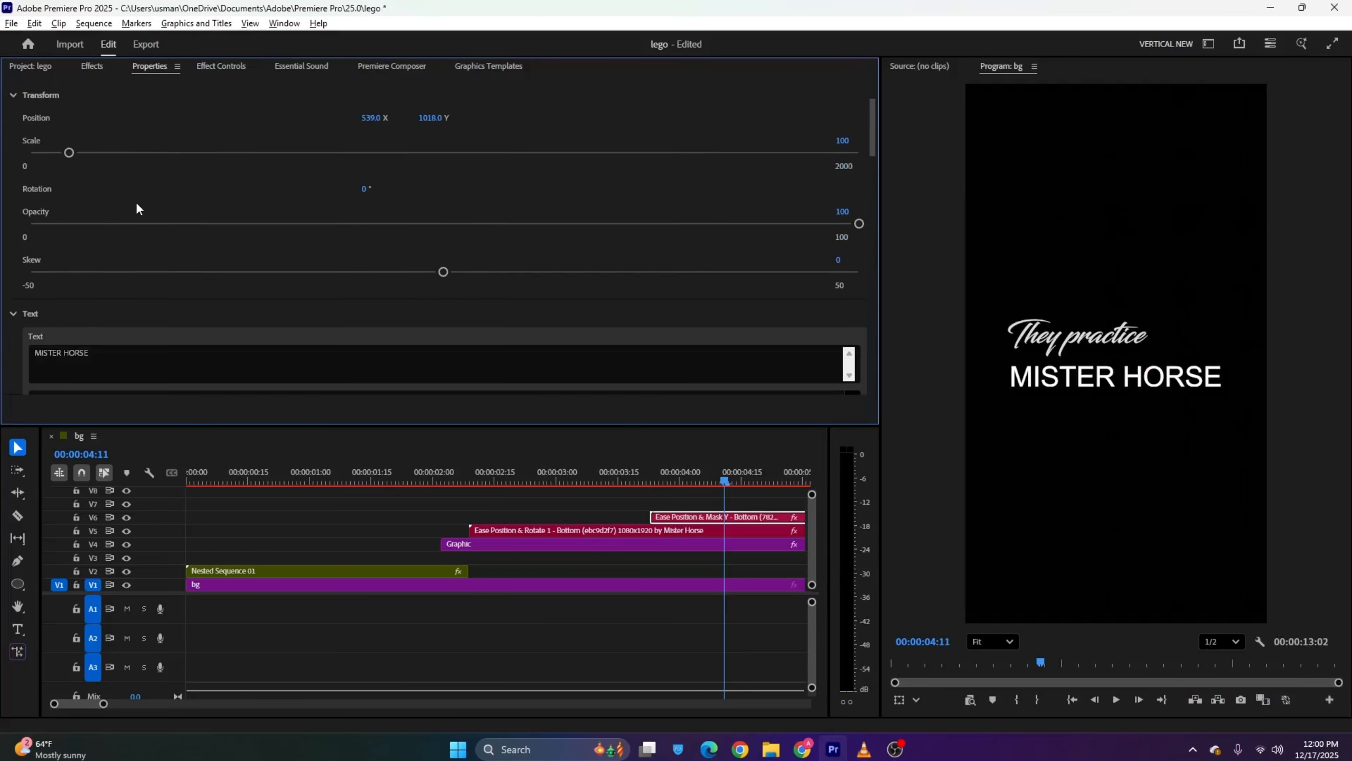
scroll(136, 201, "down", 5)
left_click(159, 233)
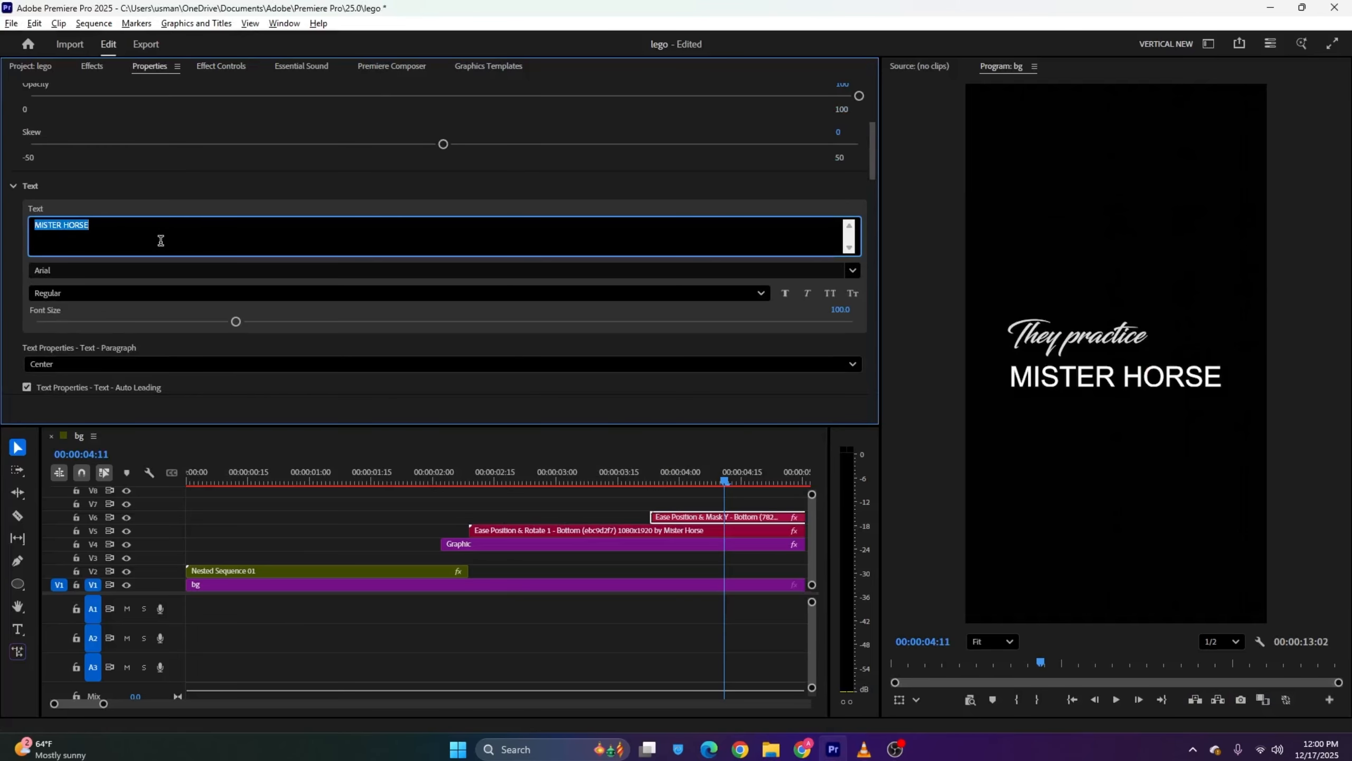
type("content pillars")
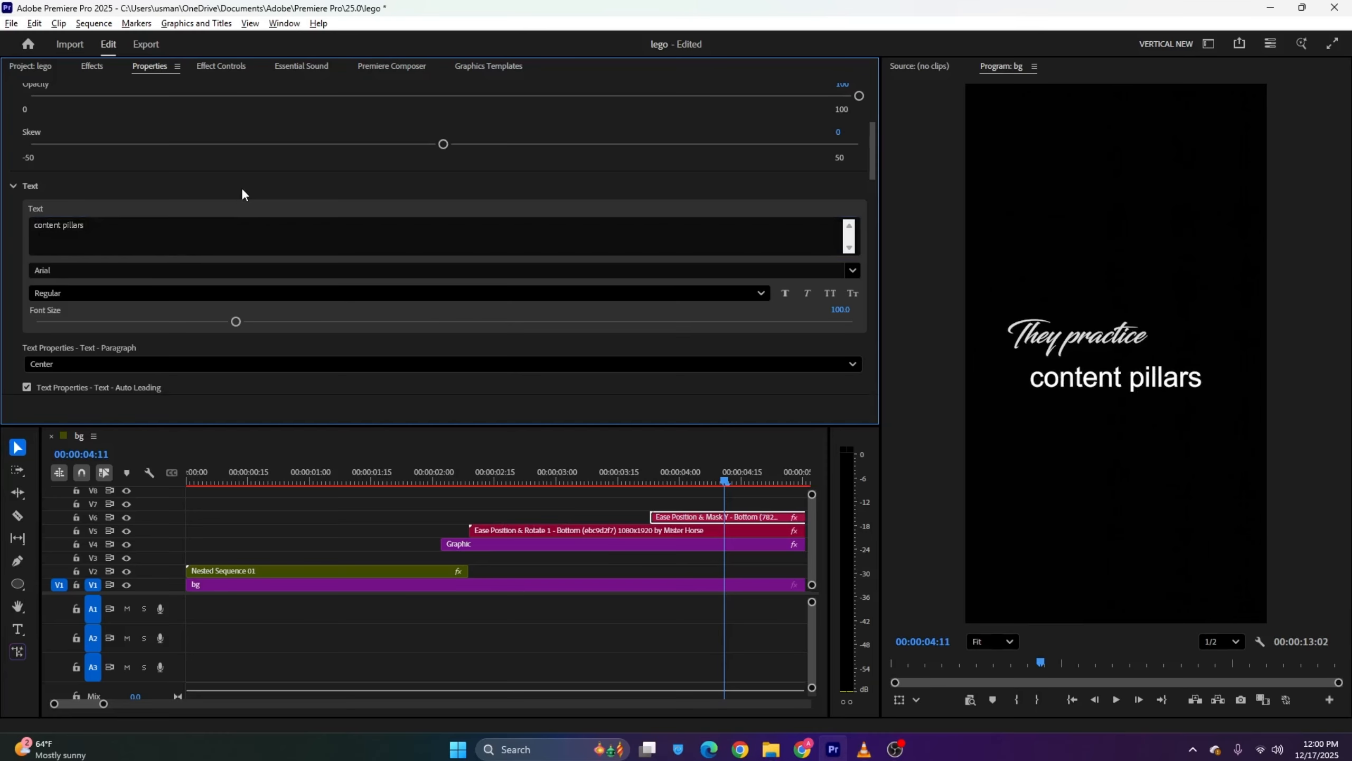
left_click(40, 225)
key("BackSpace")
type("C")
left_click(13, 249)
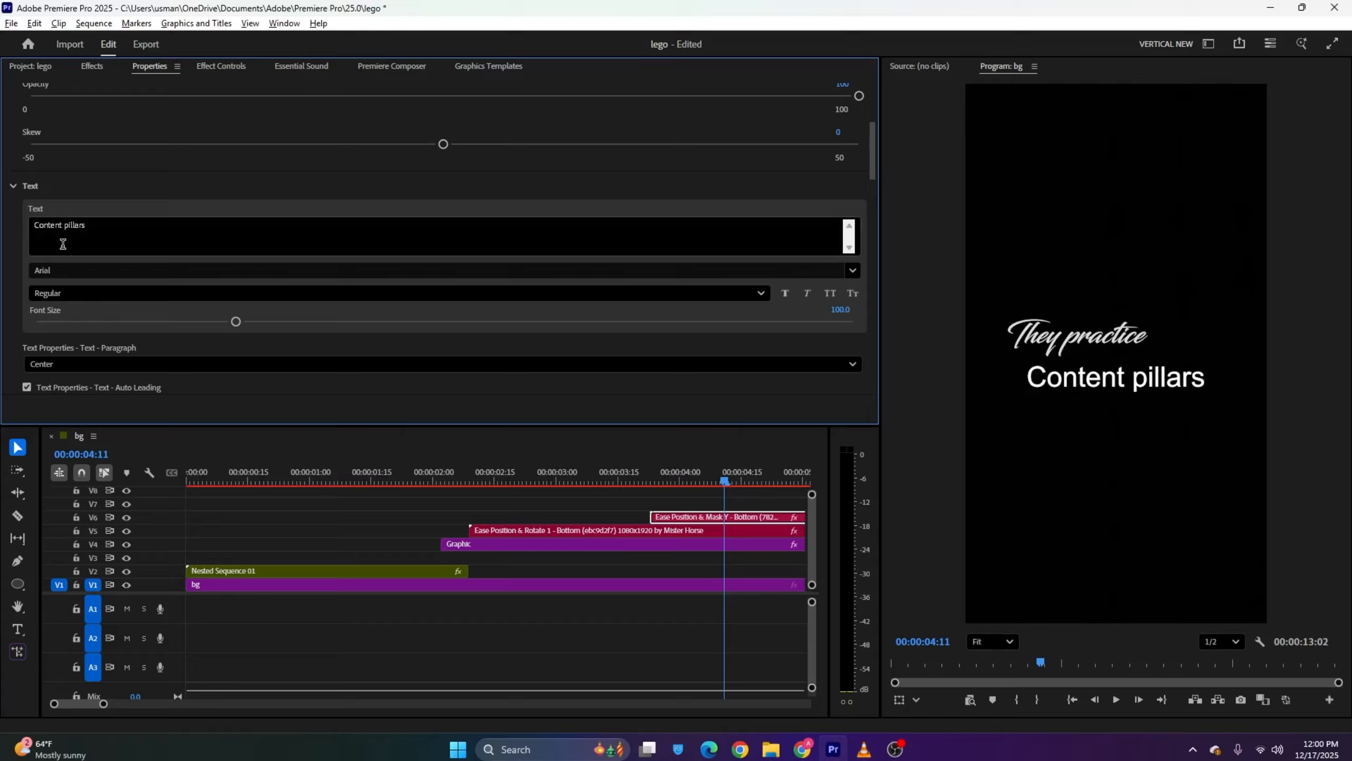
key("ctrl+z")
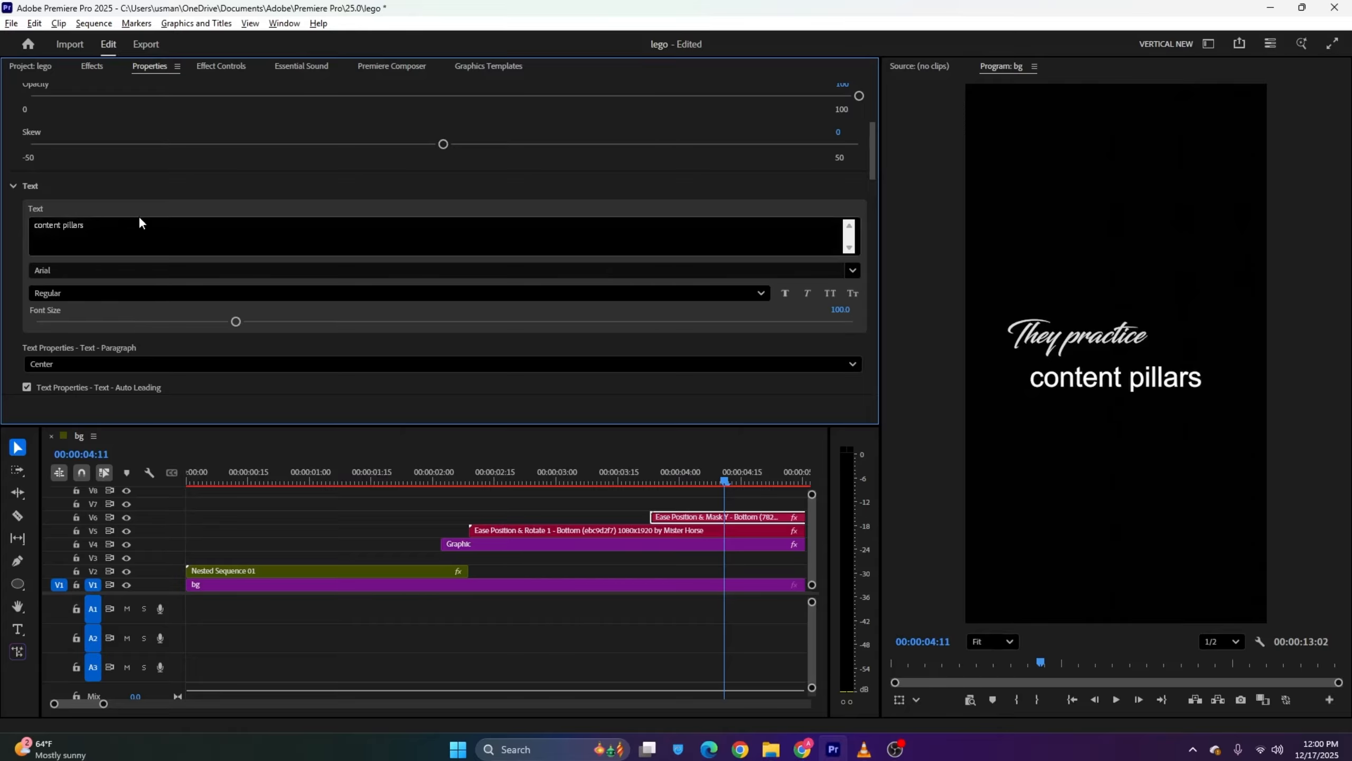
Set the "content pillars" text's font to the favourite Helvetica Rounded
left_click(174, 270)
left_click(84, 292)
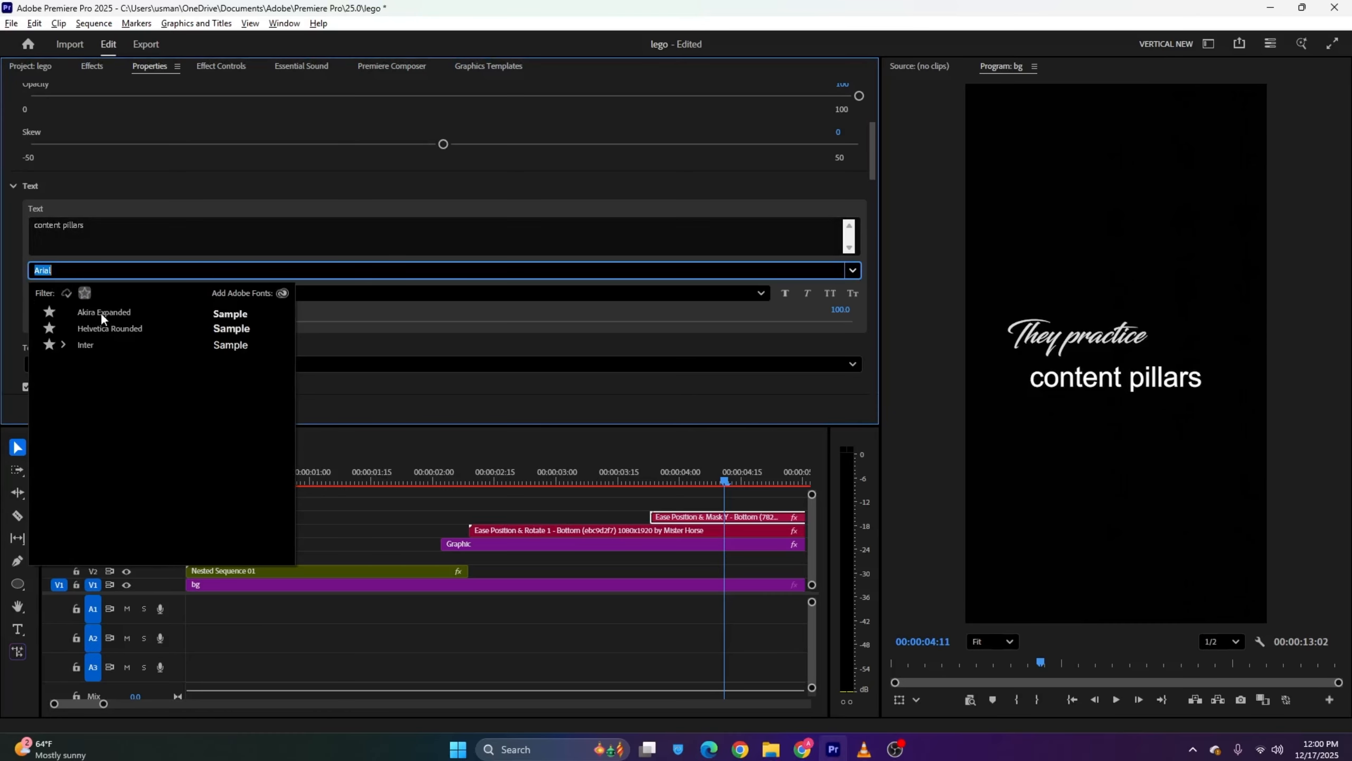
left_click(127, 327)
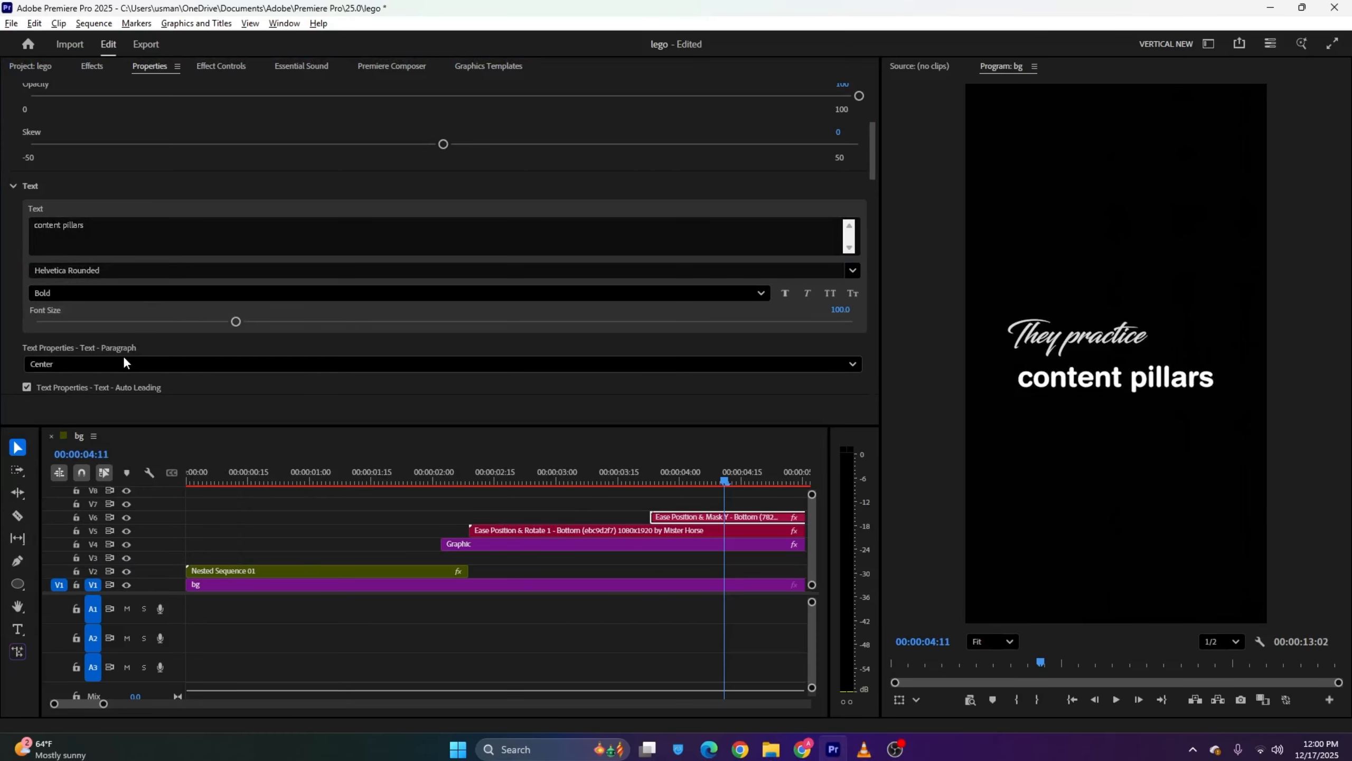
Set the "content pillars" text's fill colour to bright red and its Position to 540, 994
scroll(371, 353, "down", 4)
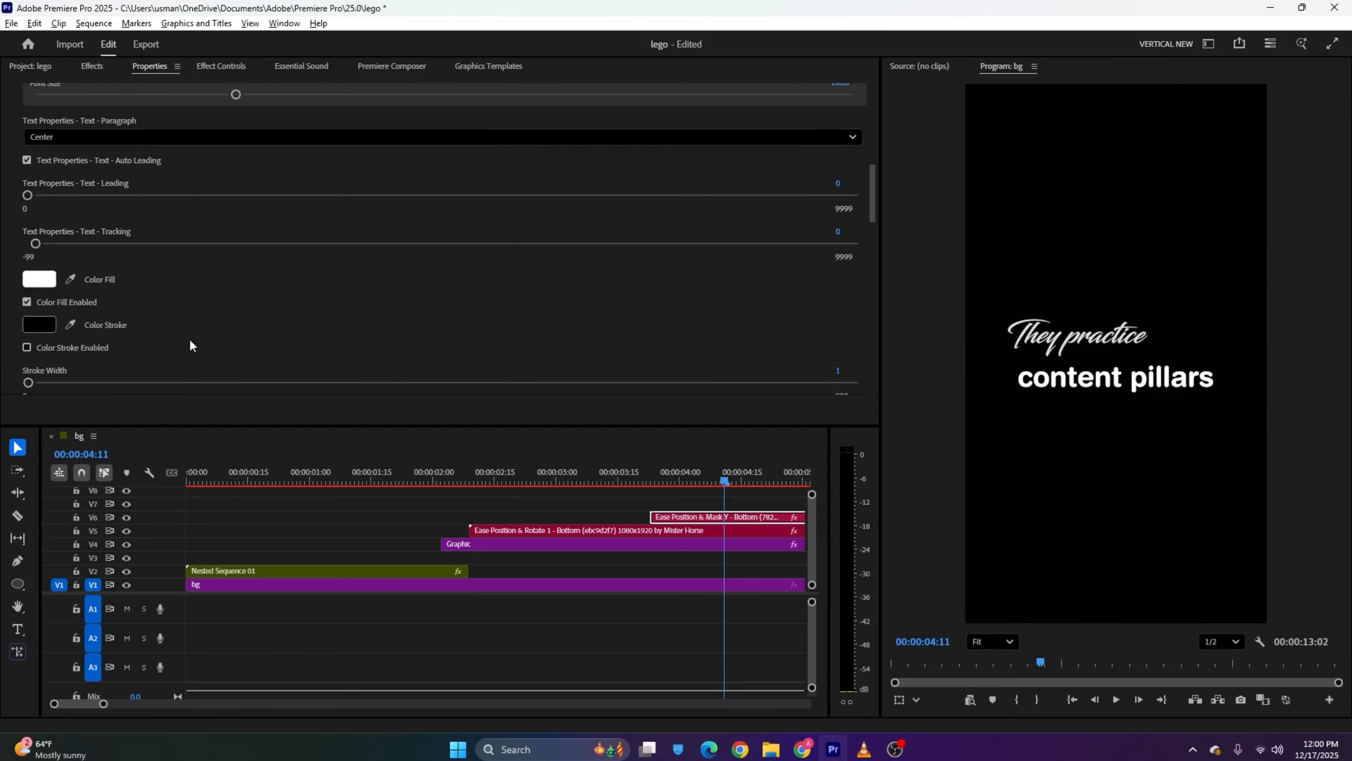
left_click(40, 279)
left_click(687, 265)
left_click(774, 479)
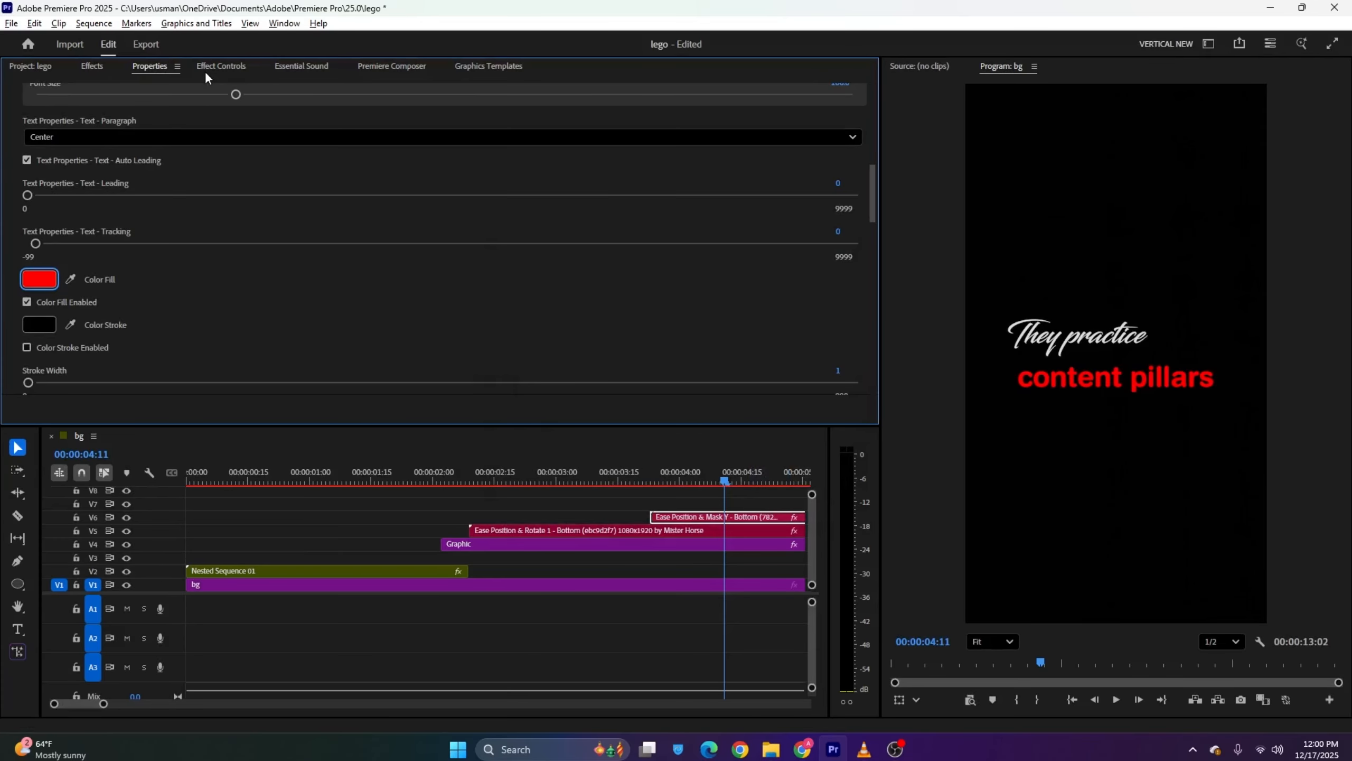
left_click(220, 66)
left_click_drag(294, 156, 281, 155)
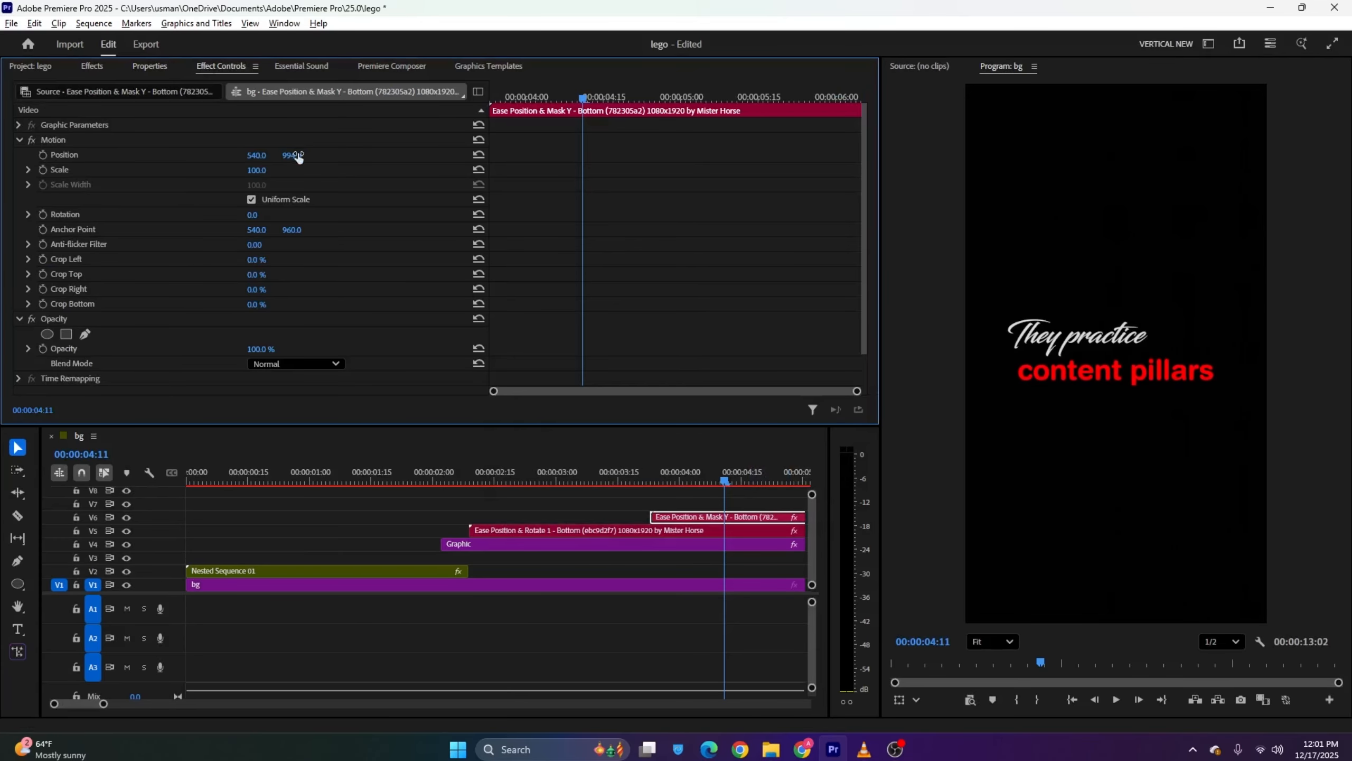
Split the V5 and V6 text clips at 00:00:04:16 and play the reference video into its next scene
left_click(488, 66)
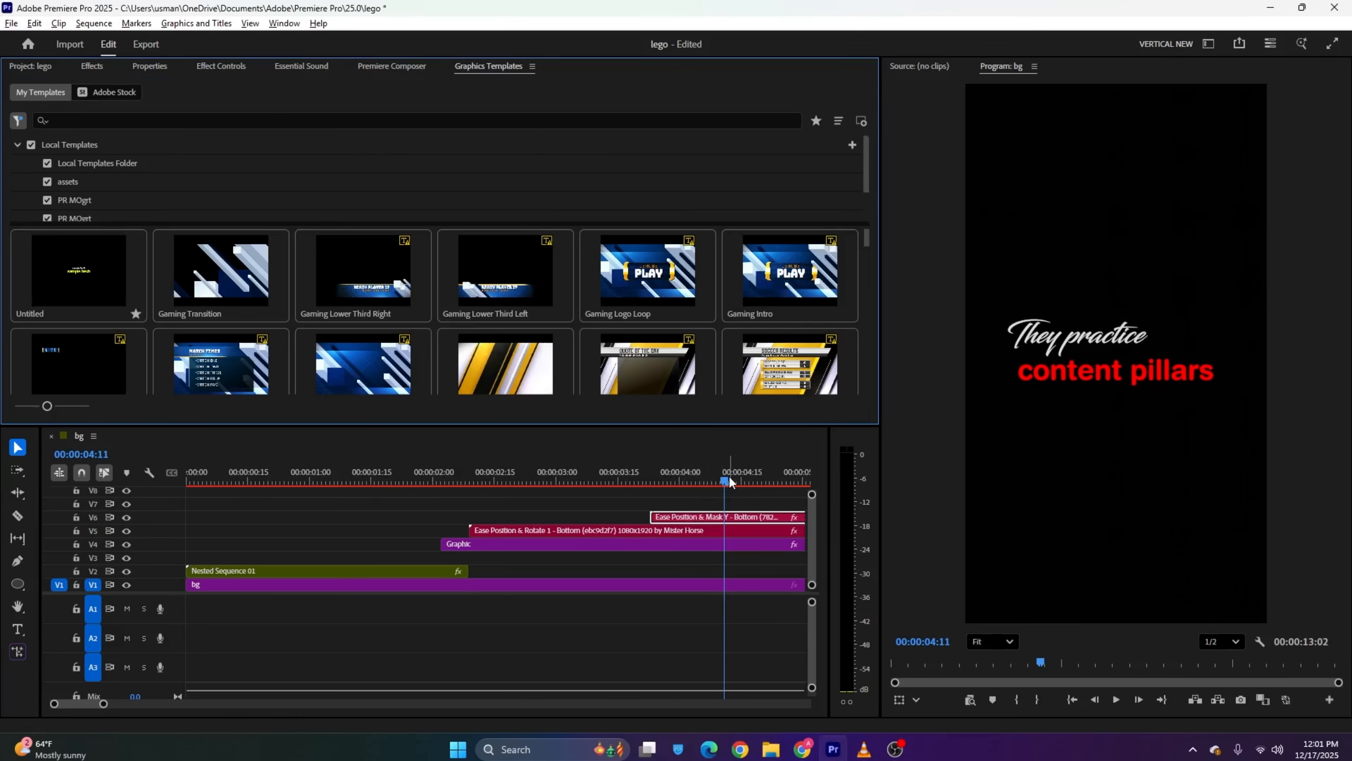
left_click_drag(730, 481, 745, 481)
key("c")
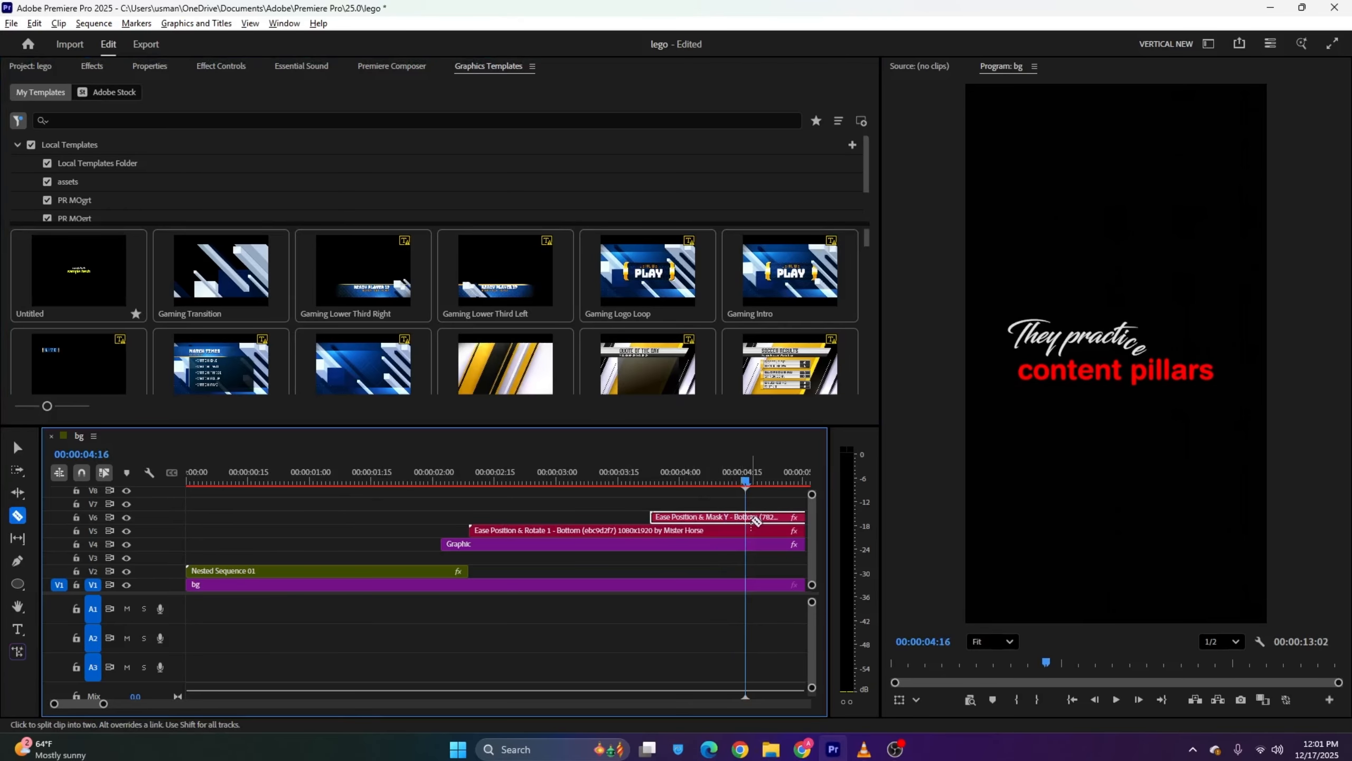
left_click(747, 518)
left_click(864, 750)
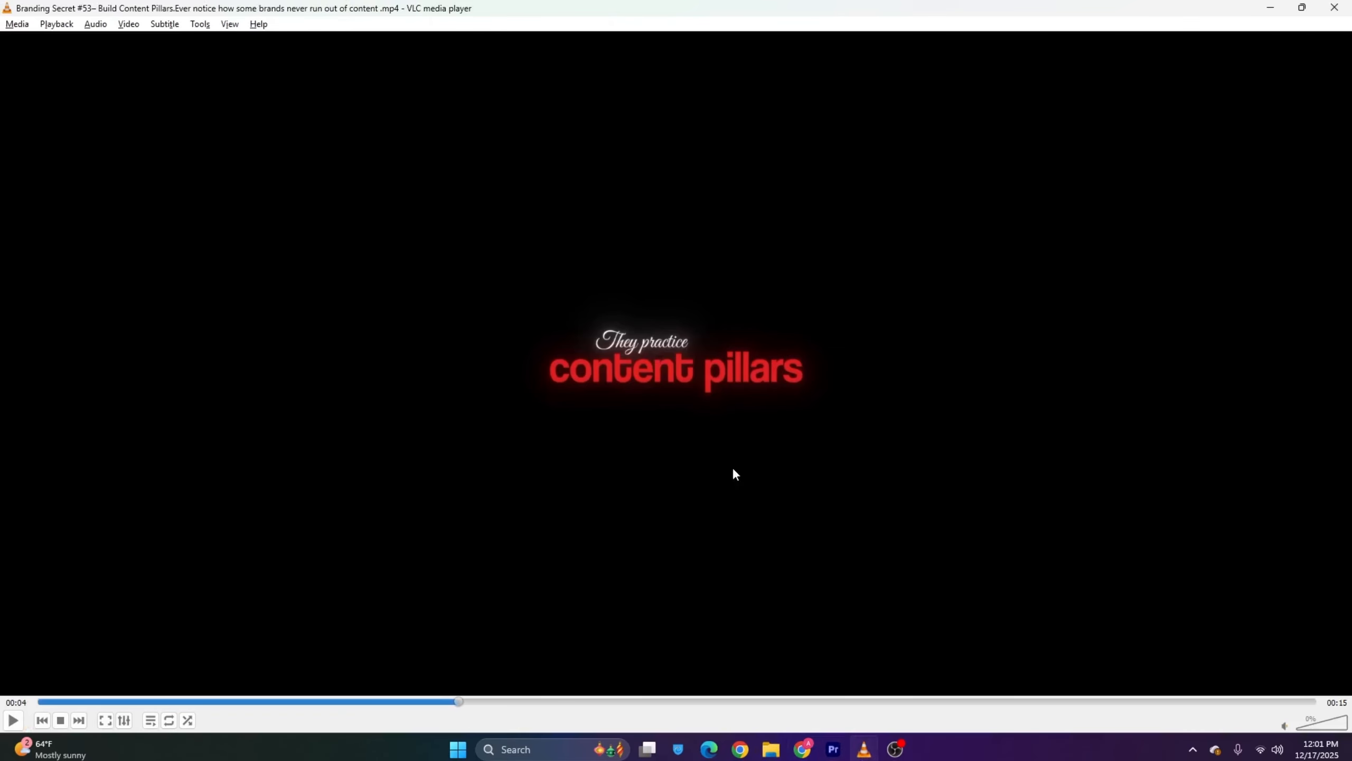
key("space")
key("space")
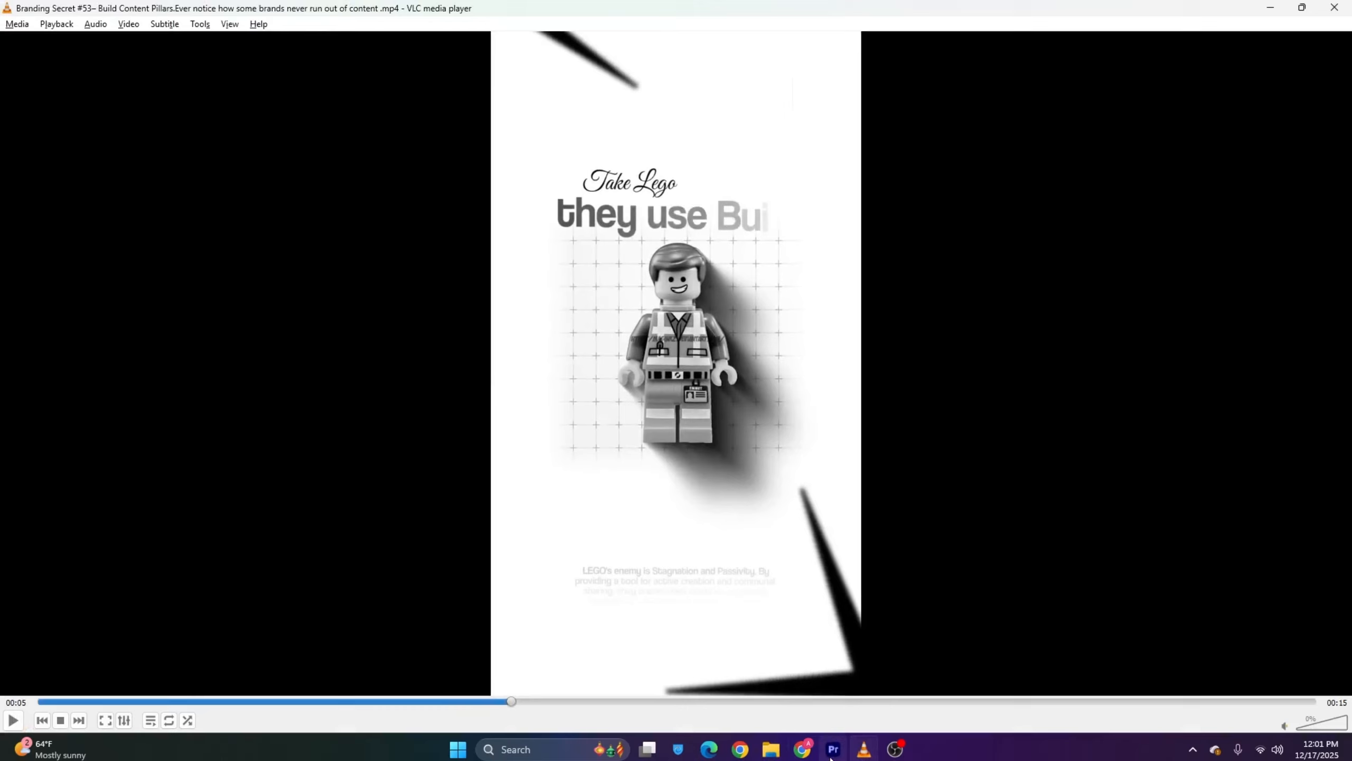
left_click(833, 748)
Delete everything after 00:00:04:16 from the V4 graphic and the V5 and V6 text clips
left_click_drag(104, 704, 126, 704)
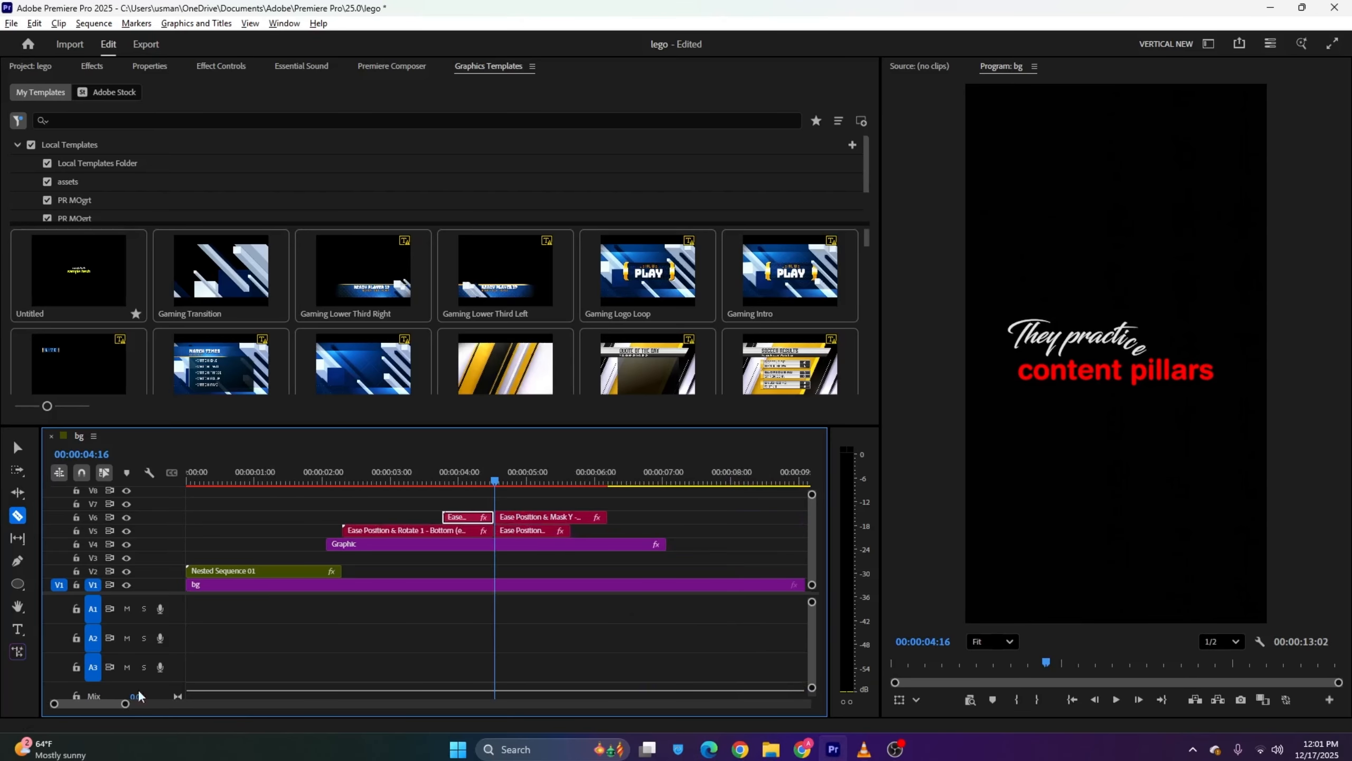
key("v")
left_click_drag(582, 506, 525, 540)
key("Delete")
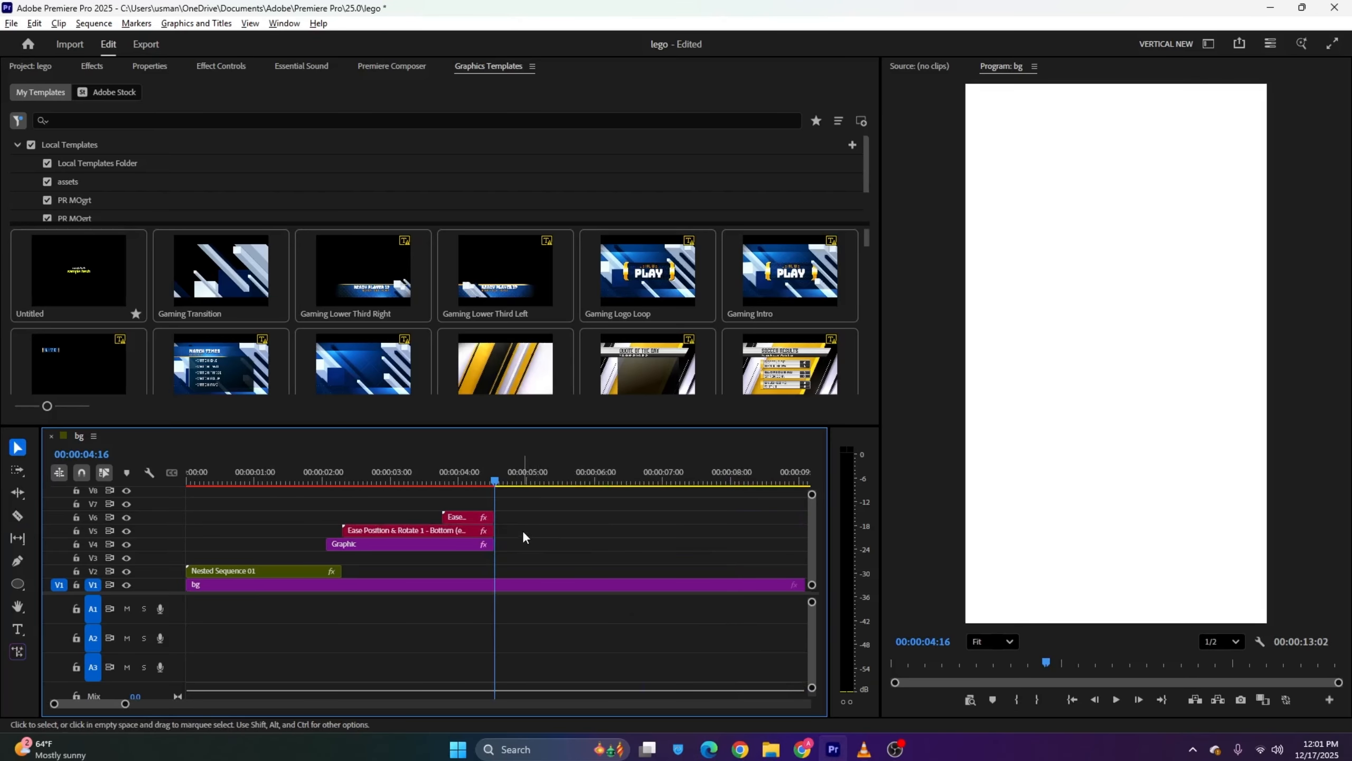
key("alt+Tab")
key("alt+Tab")
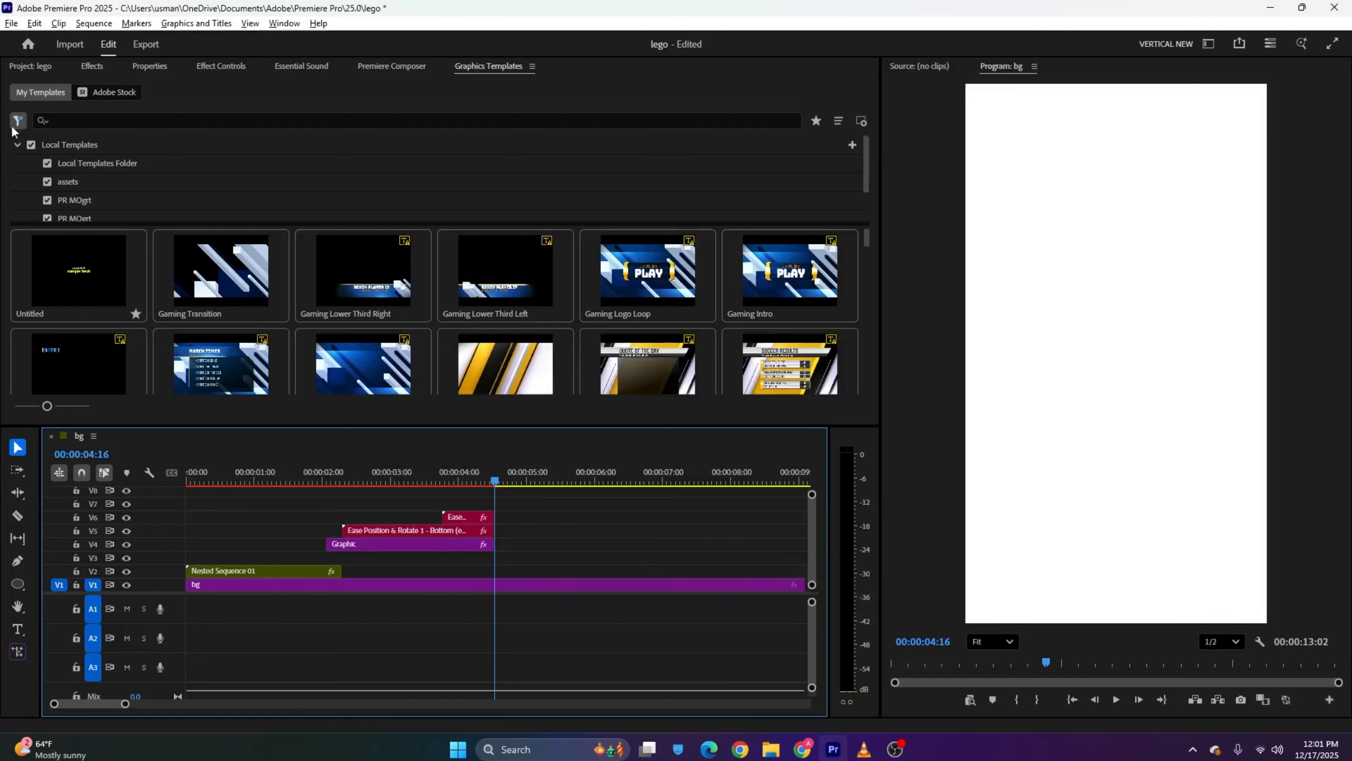
Import Grid.png onto V2 starting at 00:00:04:16 and set its Scale to 58
left_click(37, 69)
left_click_drag(1241, 187, 515, 573)
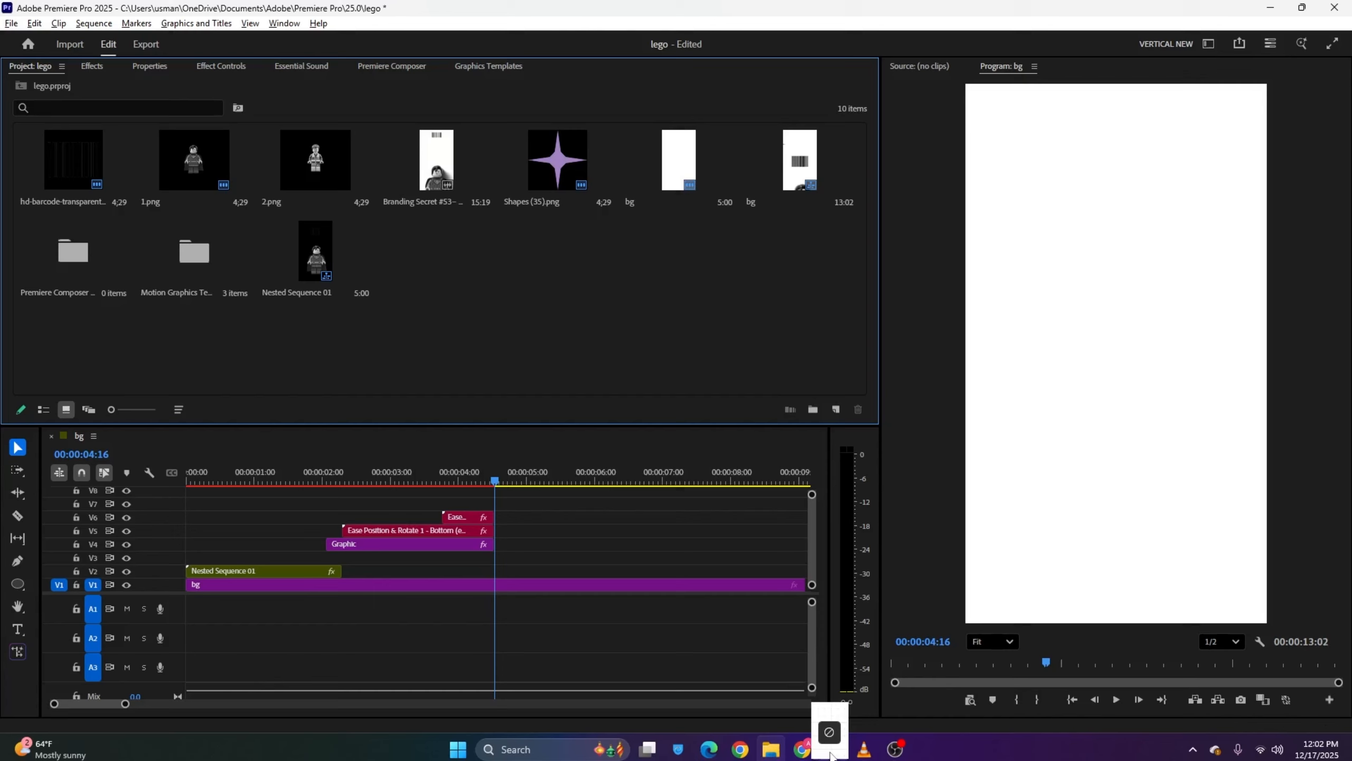
left_click(514, 574)
left_click(220, 65)
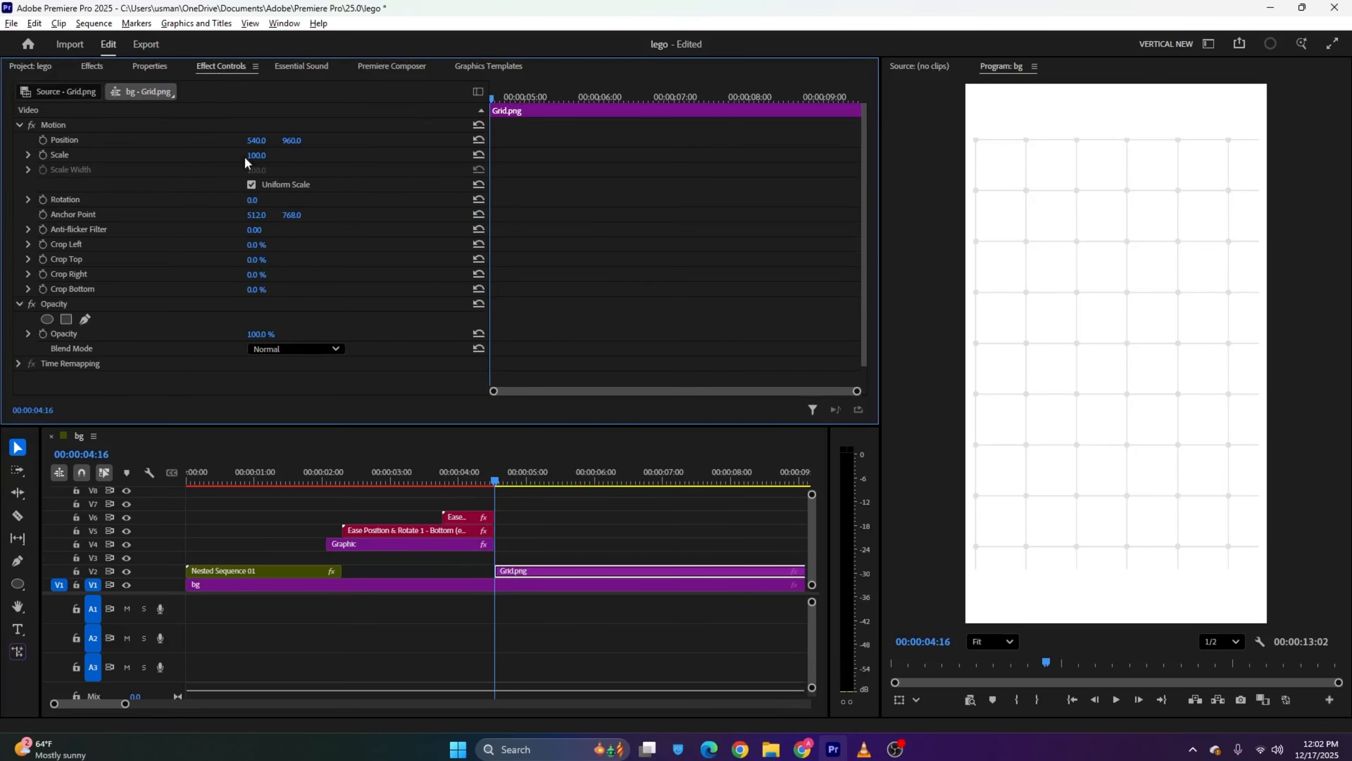
left_click_drag(248, 155, 223, 155)
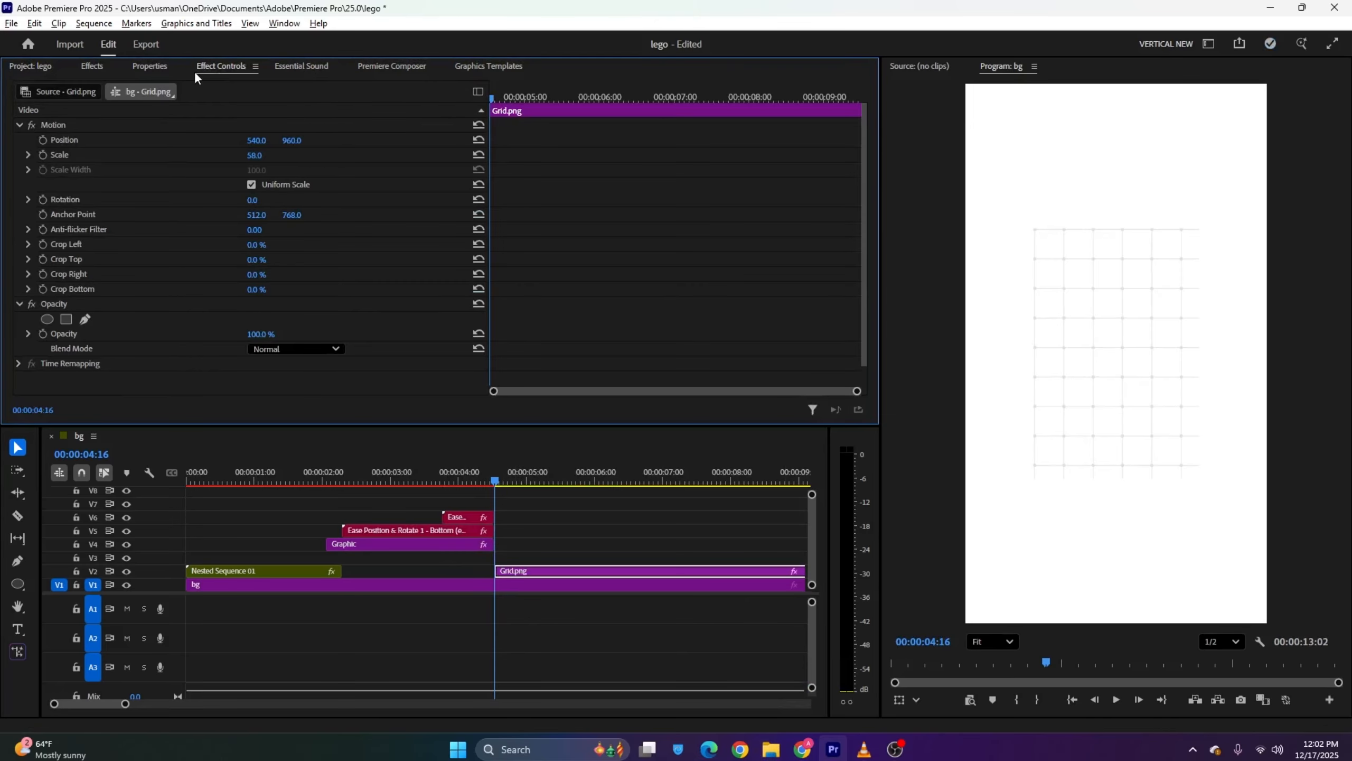
Crop the bottom of Grid.png by 38% and move the grid down to about 545, 1139
left_click(154, 66)
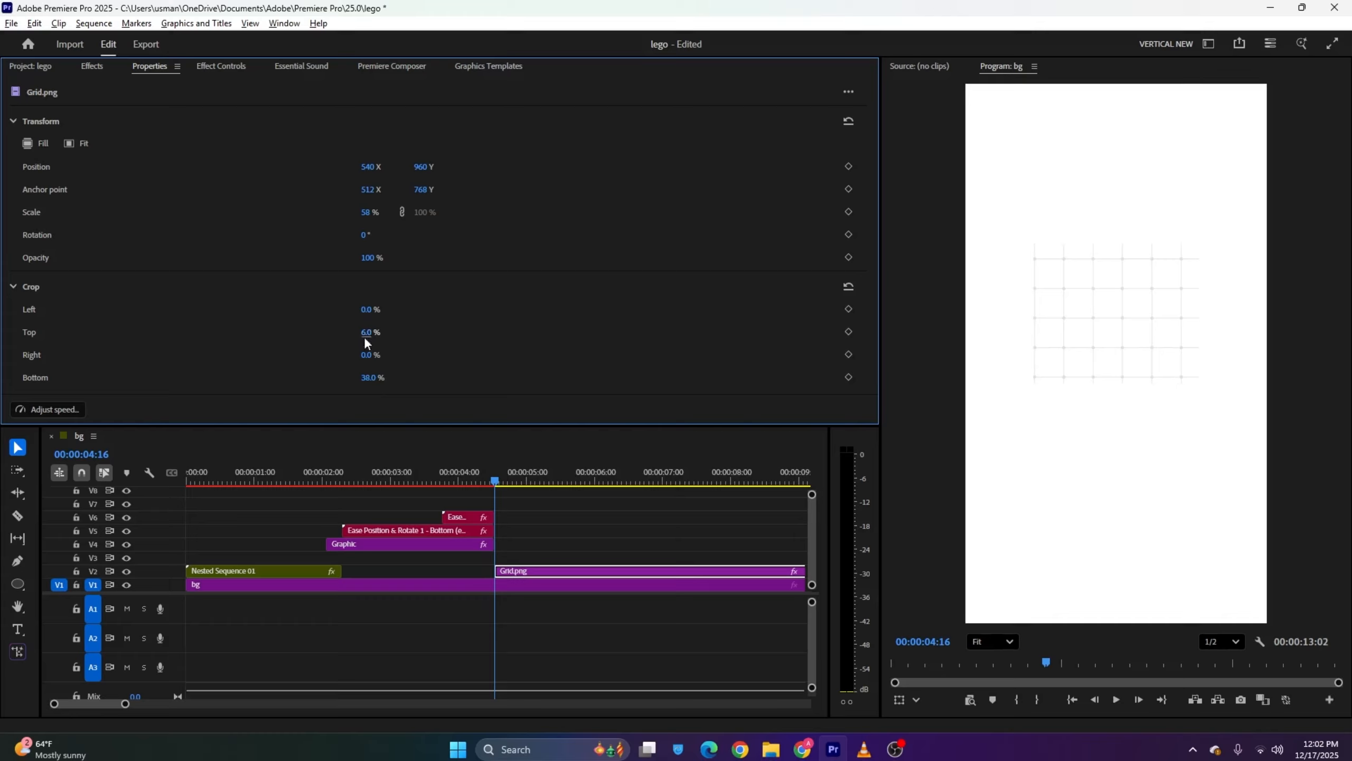
left_click(1075, 315)
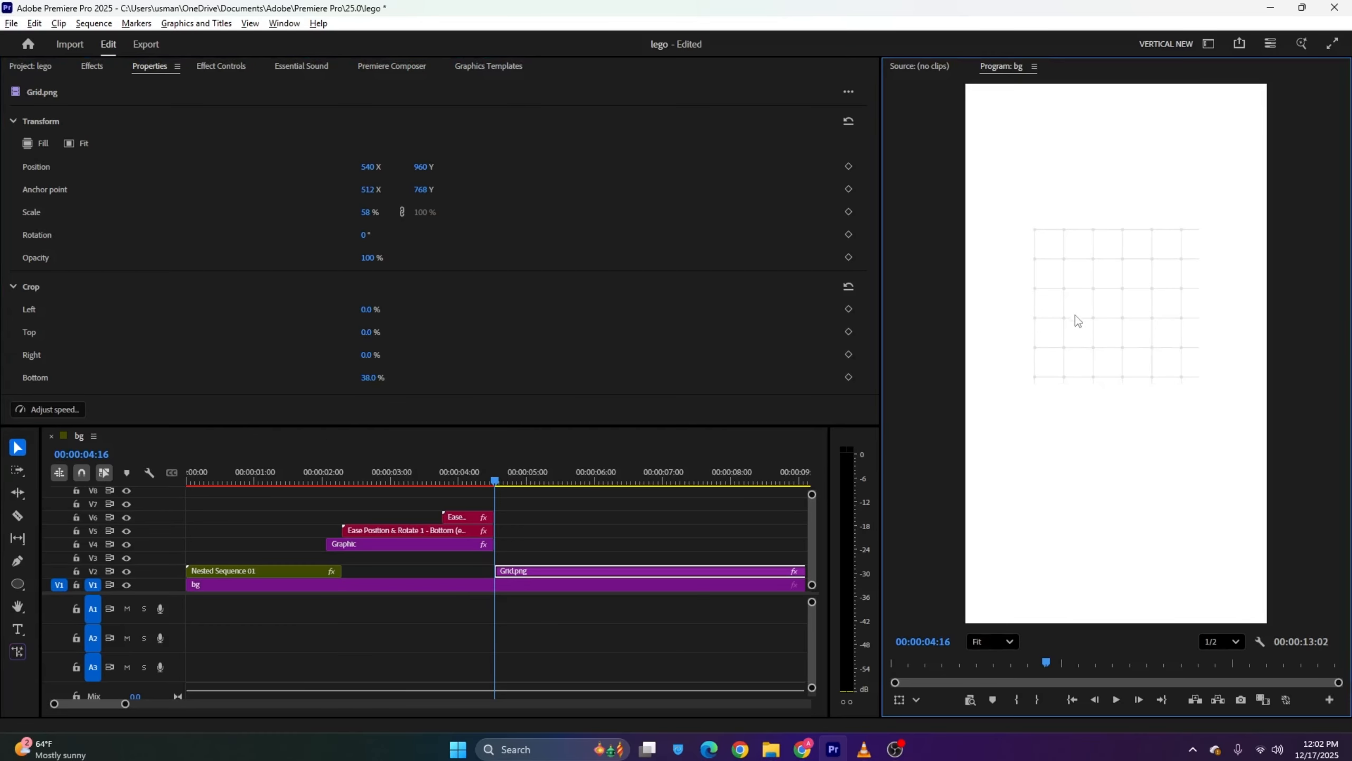
left_click(1082, 332)
left_click_drag(1146, 314, 1147, 365)
left_click(337, 318)
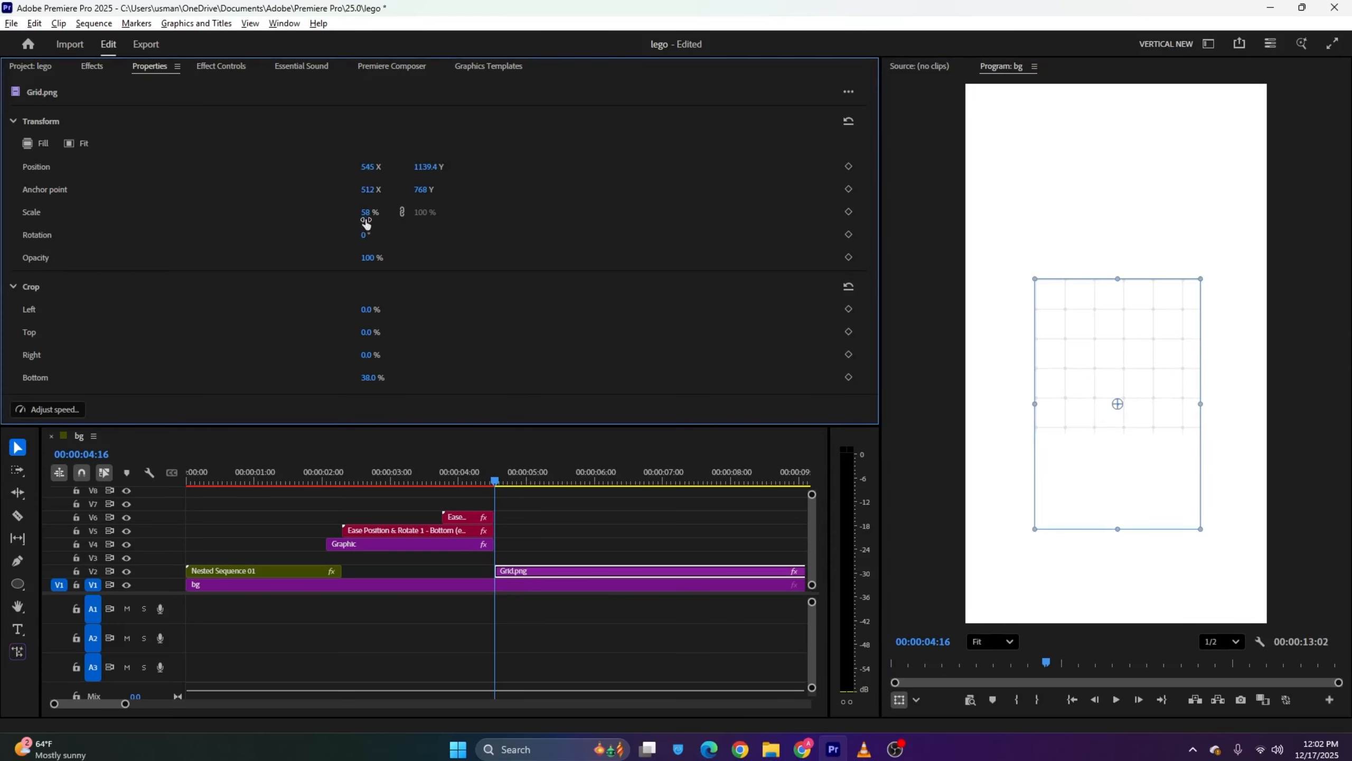
Set Grid.png's Scale to 71 and nudge the grid up to about 545, 1127
mouse_move(365, 224)
left_mouse_down()
mouse_move(396, 211)
mouse_move(358, 214)
left_mouse_up()
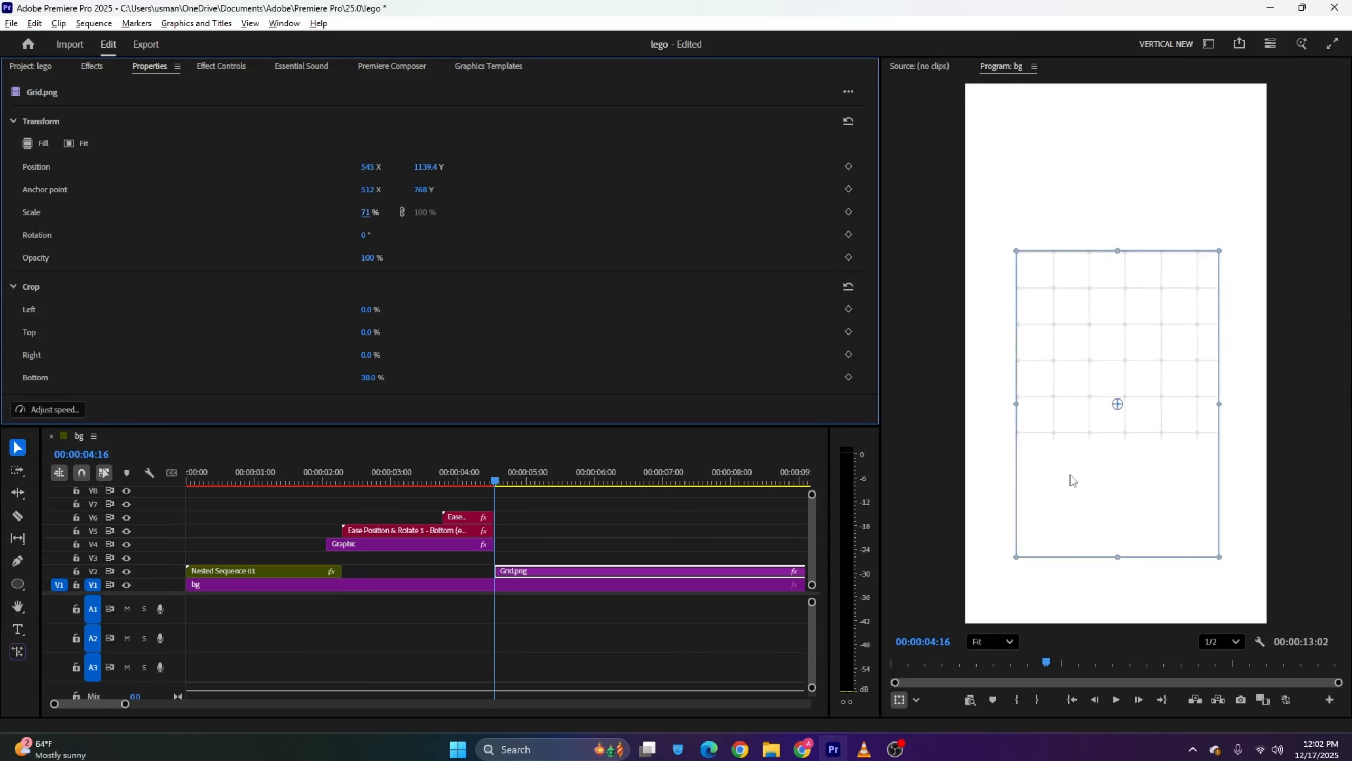
left_click_drag(1048, 480, 1047, 476)
left_click(651, 509)
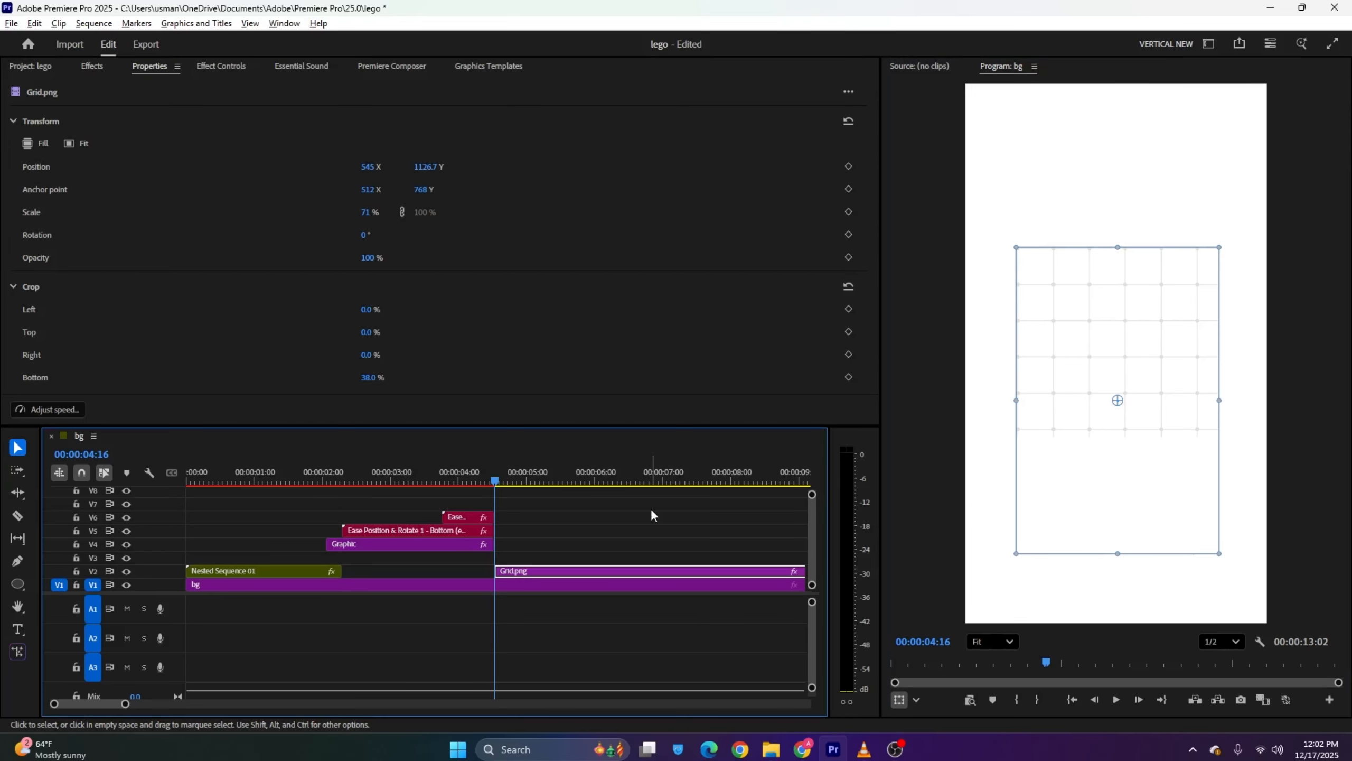
Place 2.png on V3 above the grid from 00:00:04:16 and check the figure's size in the reference video
left_click(33, 65)
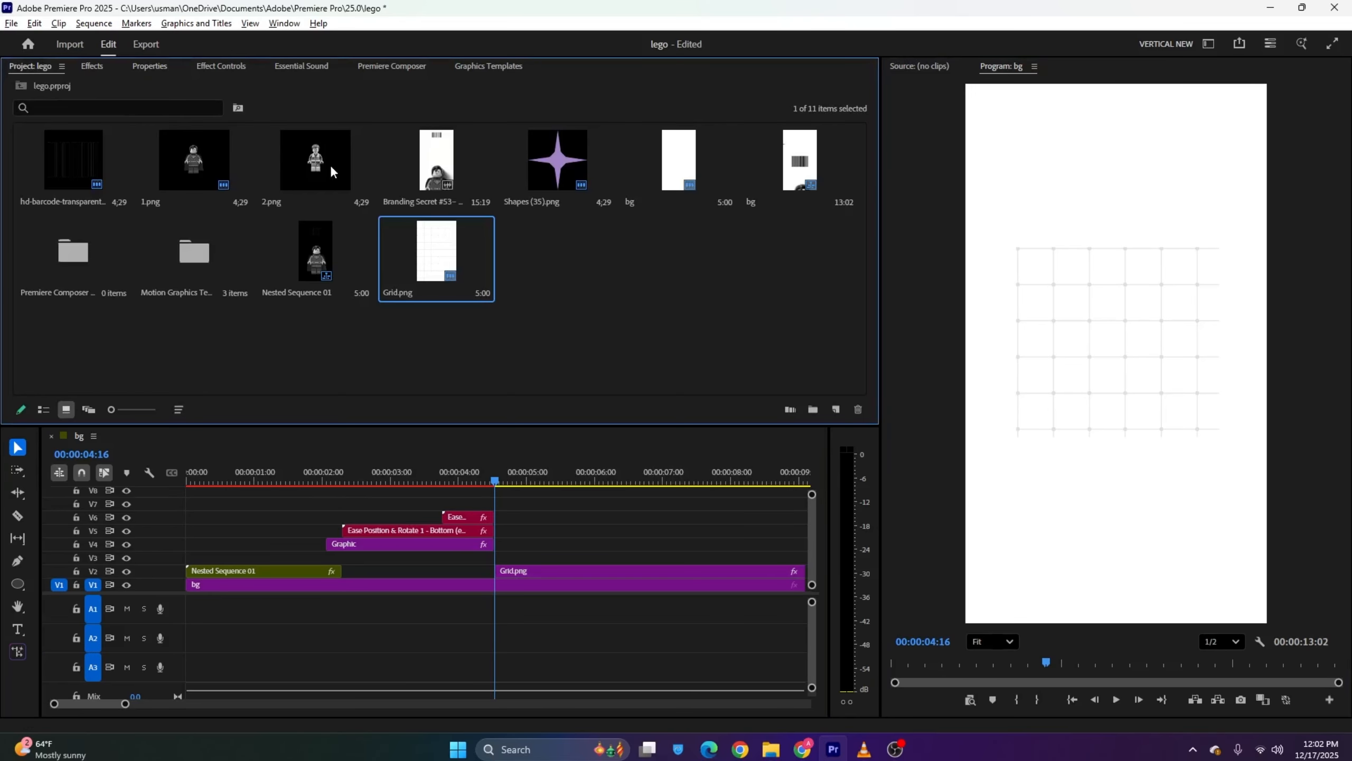
left_click_drag(331, 170, 506, 557)
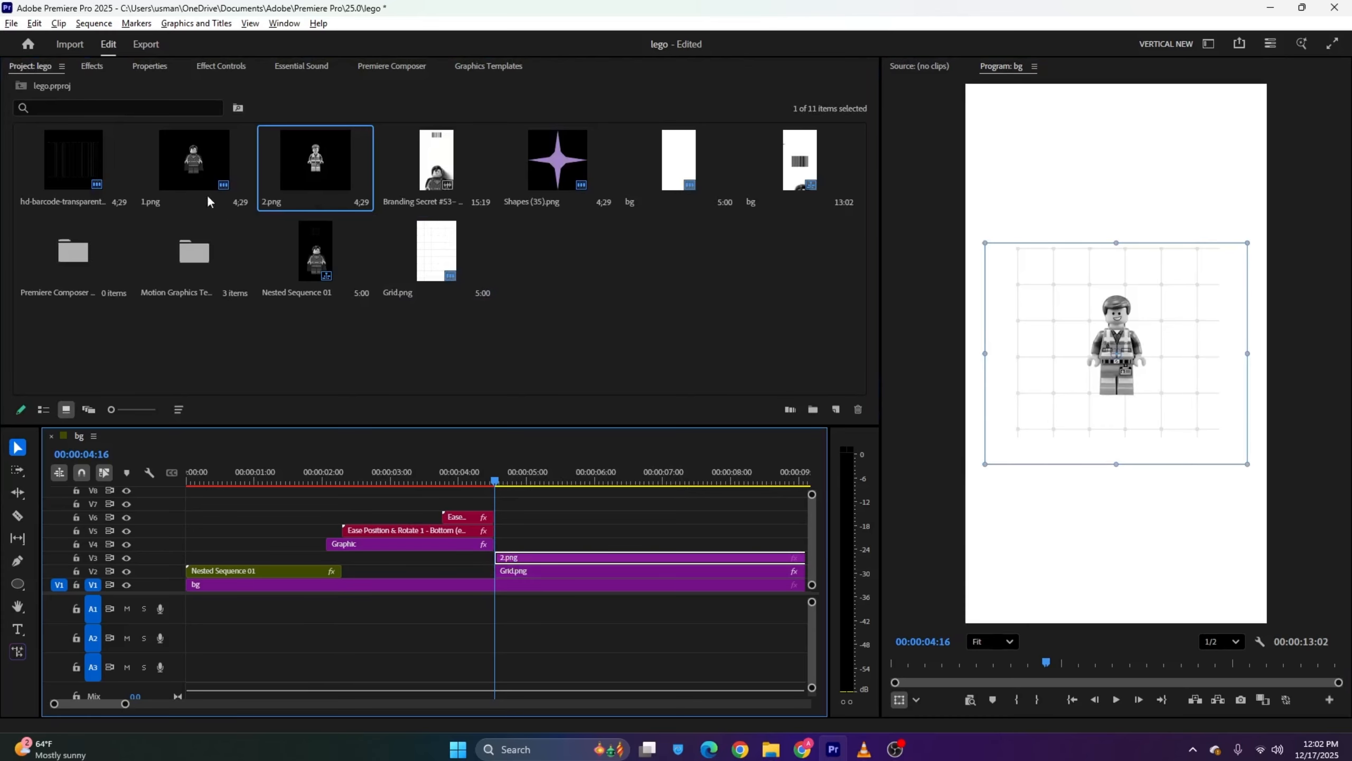
left_click(214, 61)
key("alt+Tab")
key("alt+Tab")
key("alt+Tab")
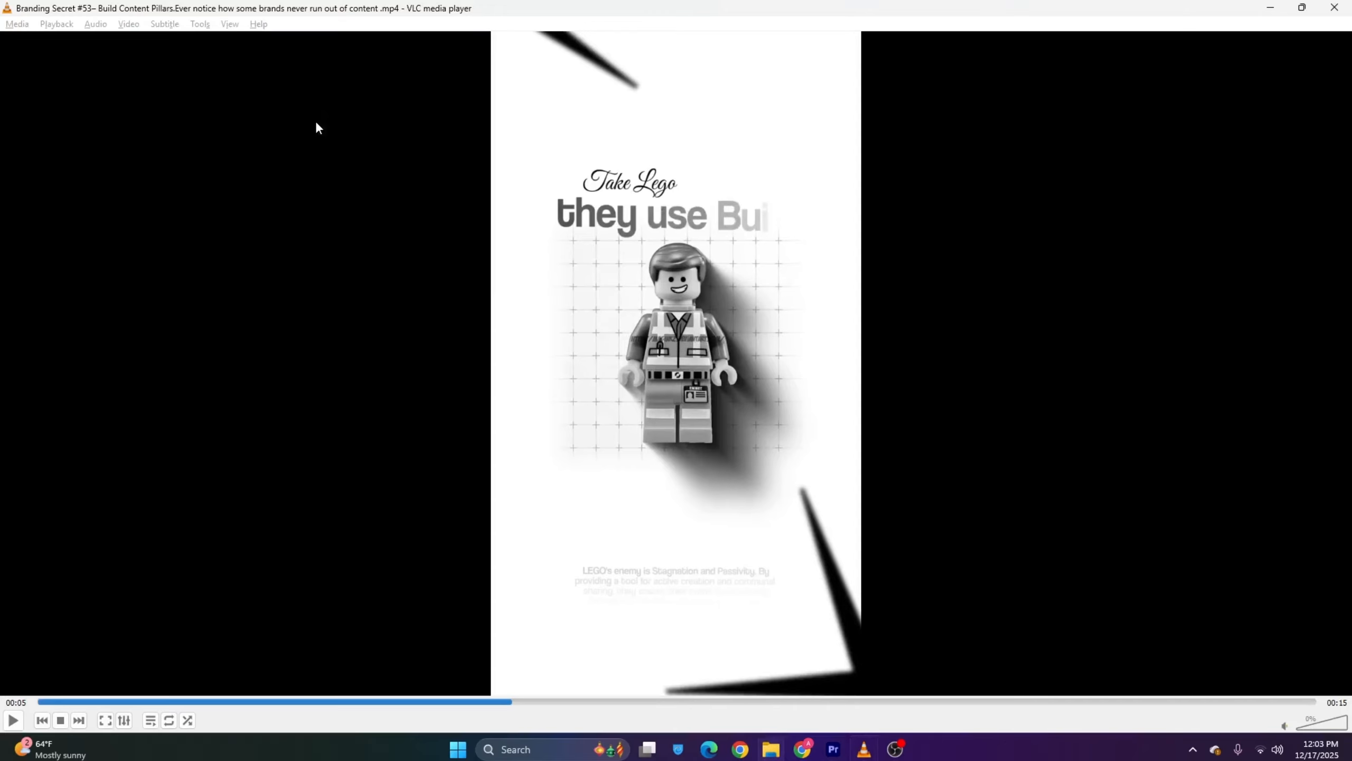
key("alt+Tab")
key("alt+Tab")
key("alt+Tab")
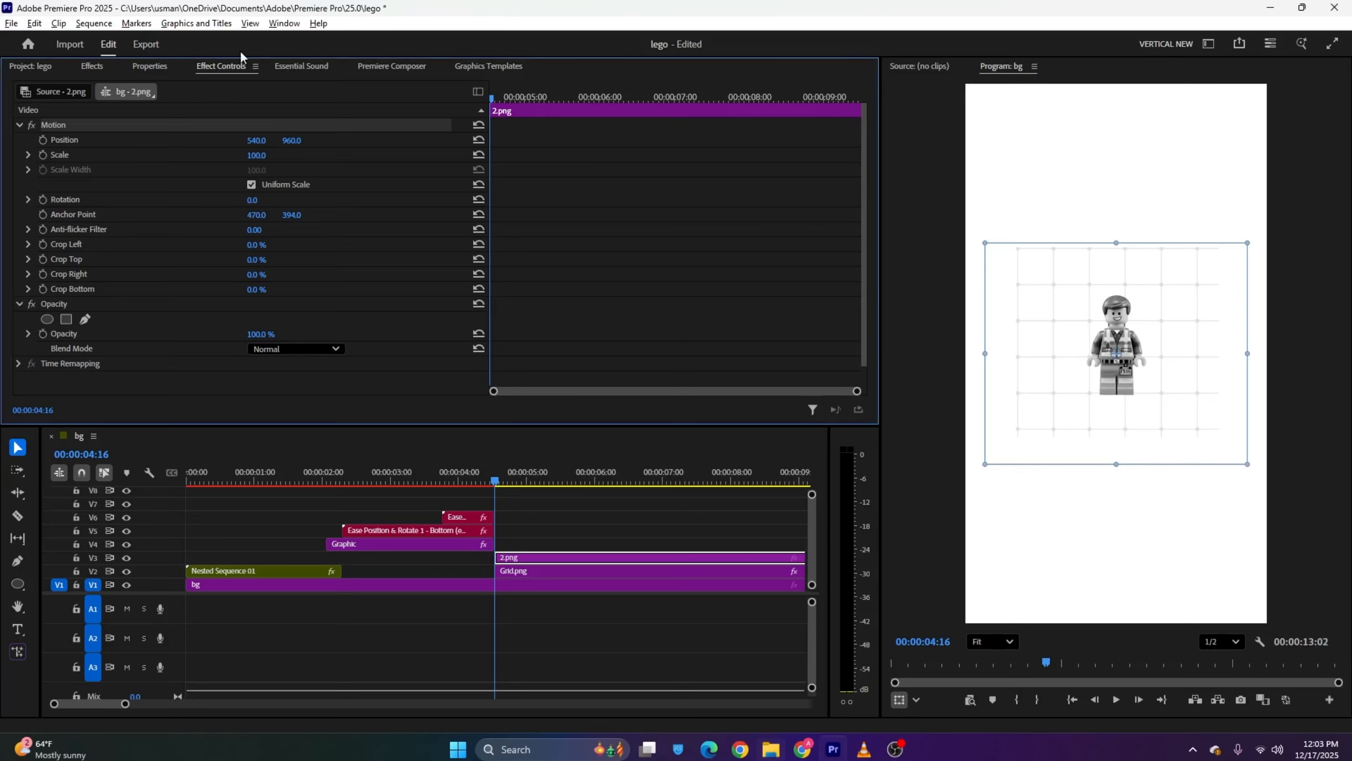
Set 2.png's Scale to 169 and compare the scene with the reference video
left_click_drag(257, 155, 293, 155)
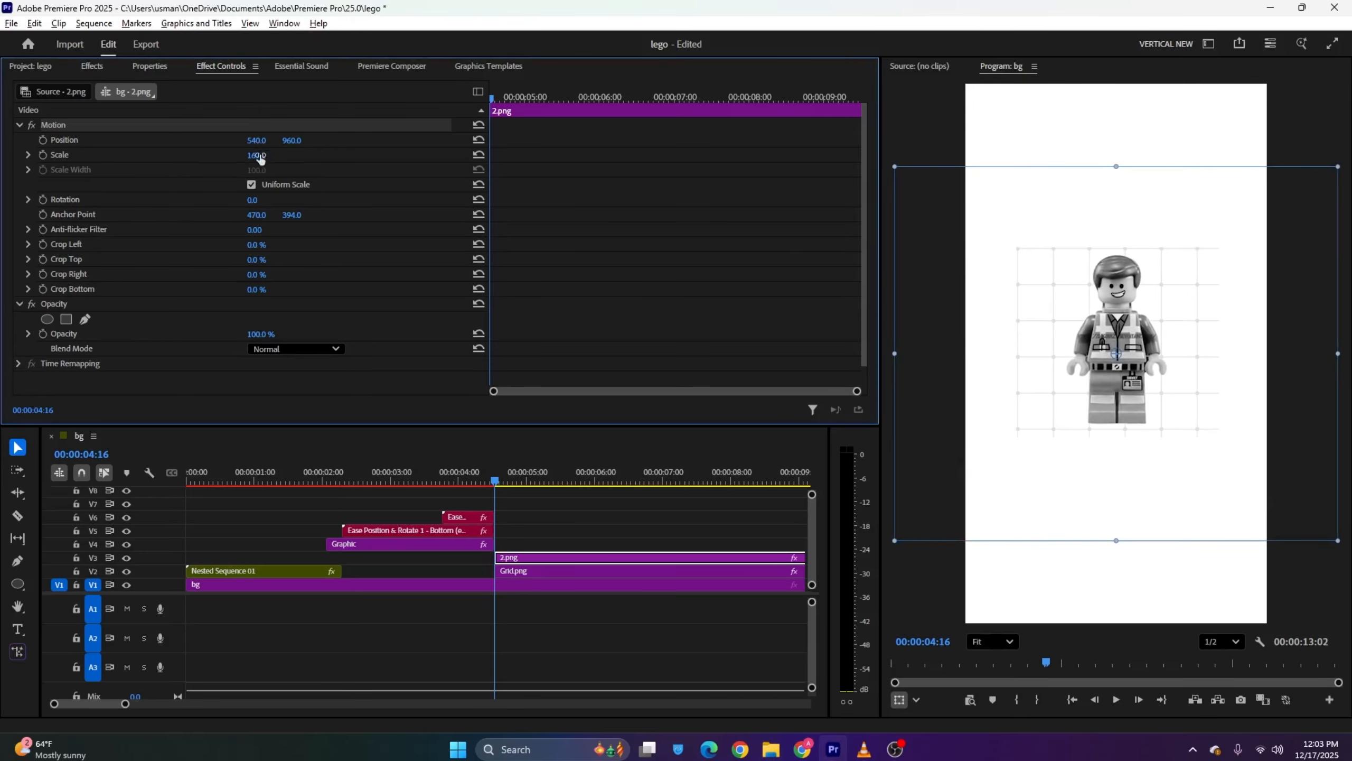
key("alt+Tab")
key("alt+Tab")
key("alt+Tab")
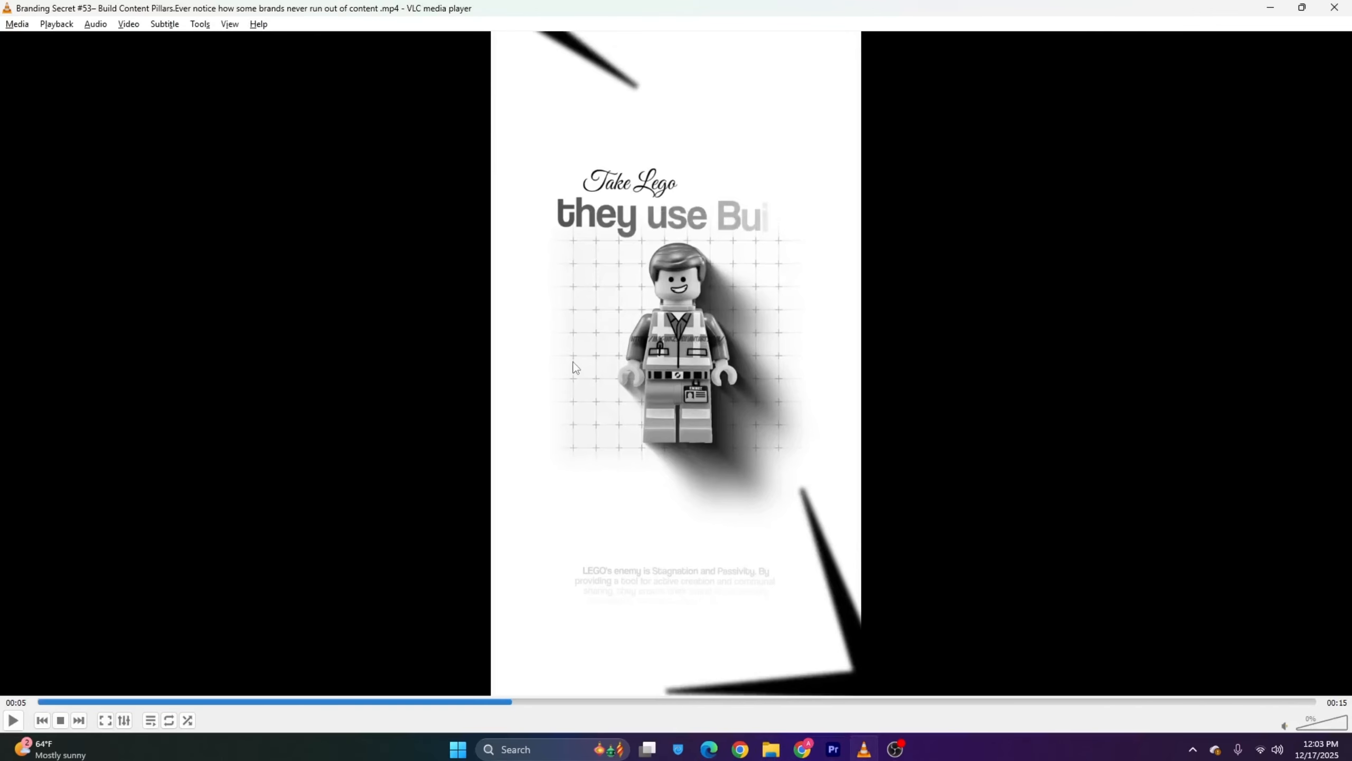
left_click(840, 756)
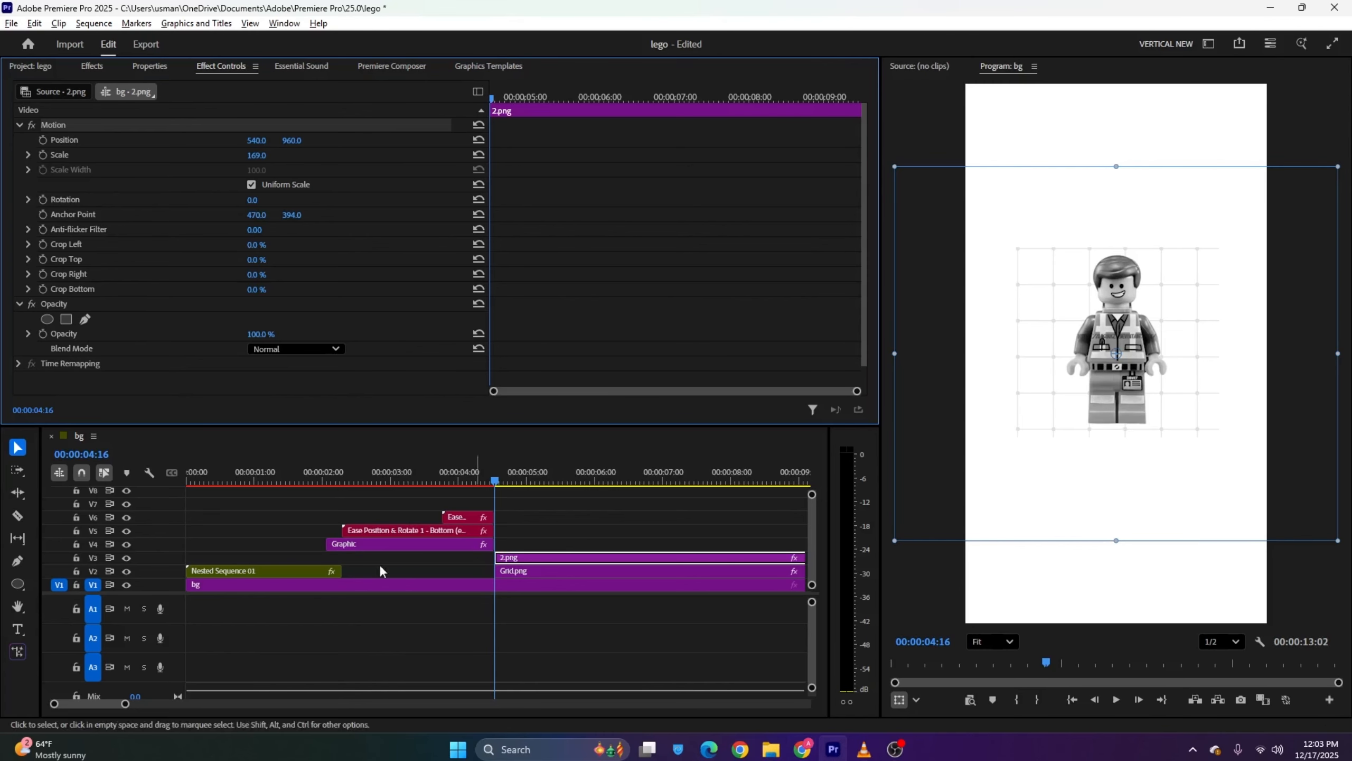
Copy the Shapes (35).png clip from Nested Sequence 01 into the bg sequence, stacking two copies on V4 and V5 from 00:00:04:16
double_click(244, 569)
left_click(252, 543)
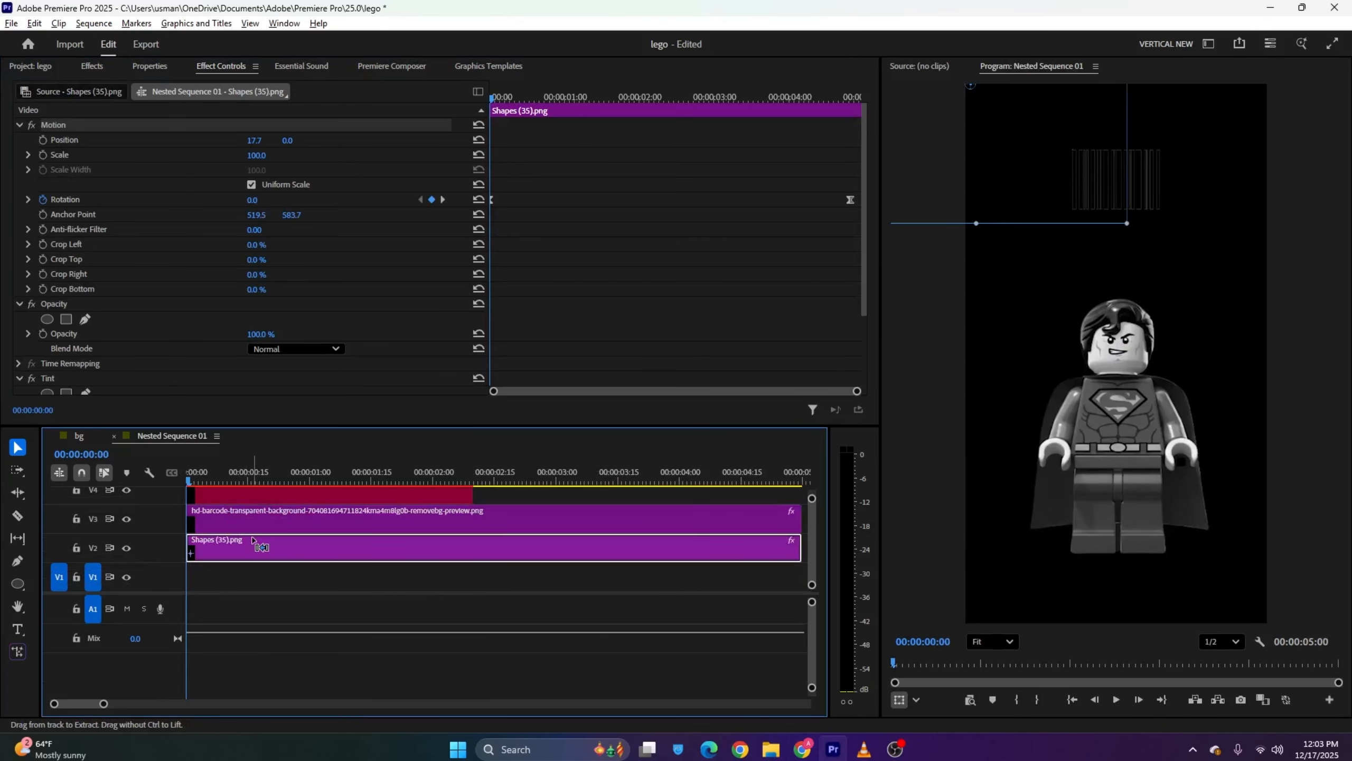
left_click(78, 436)
left_click_drag(565, 483, 599, 514)
key("ctrl+v")
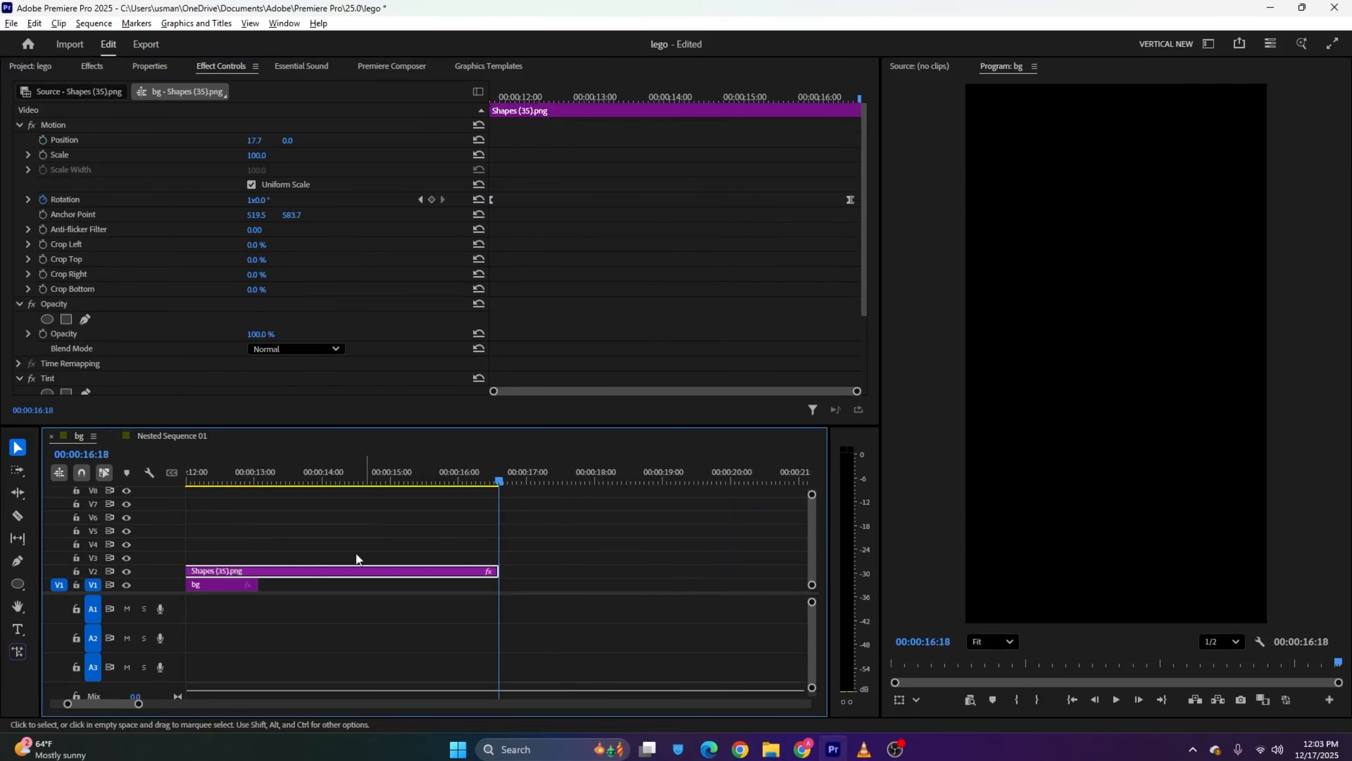
left_click_drag(266, 482, 301, 518)
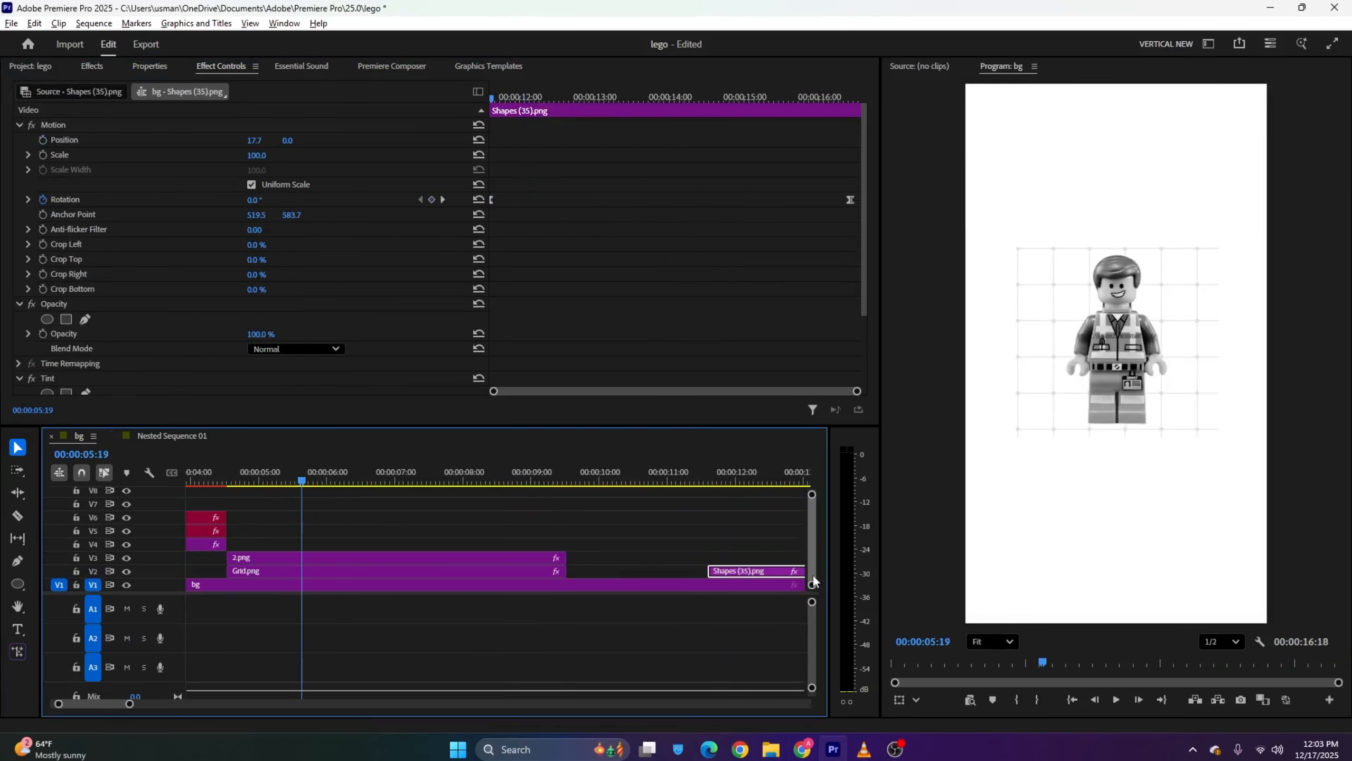
left_click_drag(774, 570, 277, 530)
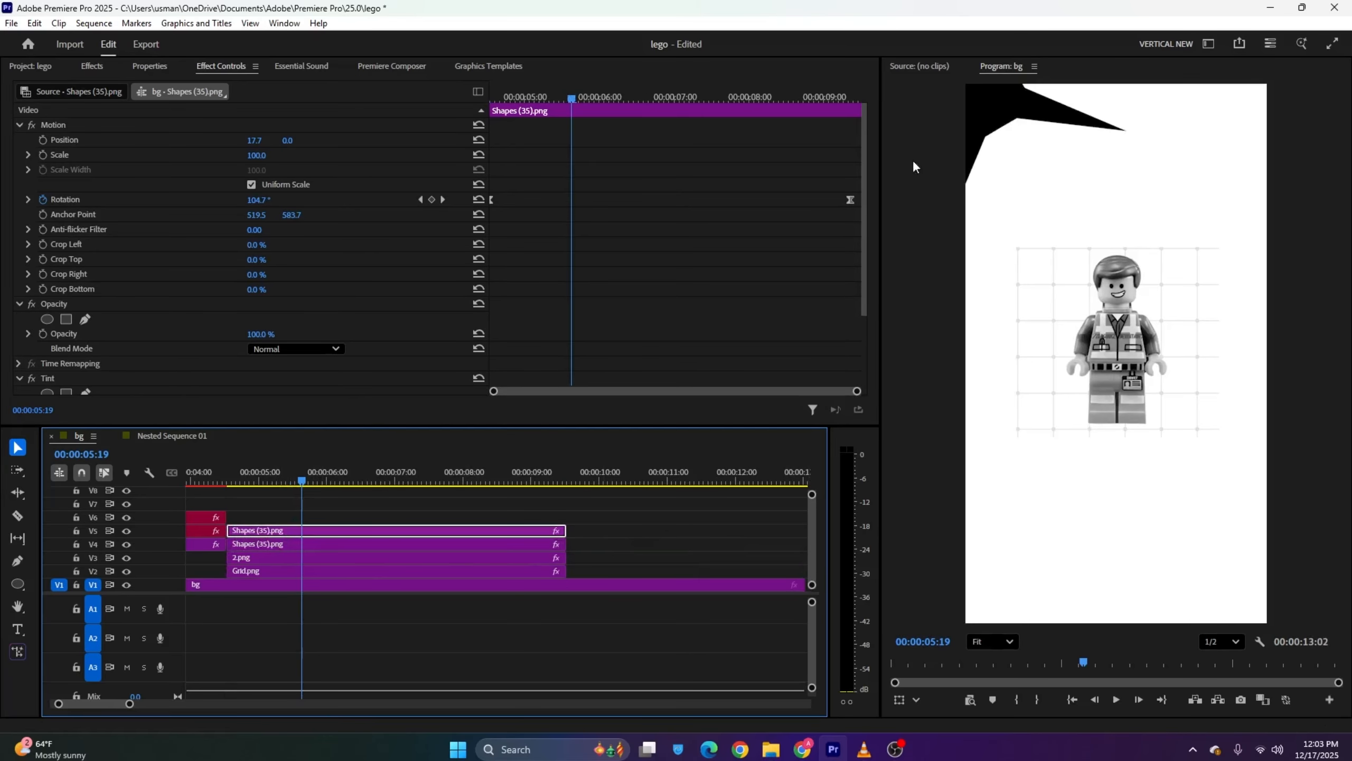
Move the V5 Shapes (35).png to the frame's lower-right corner at Position 1080, 1904.8 and compare it with the reference
left_click(996, 100)
left_click_drag(1046, 182, 1351, 738)
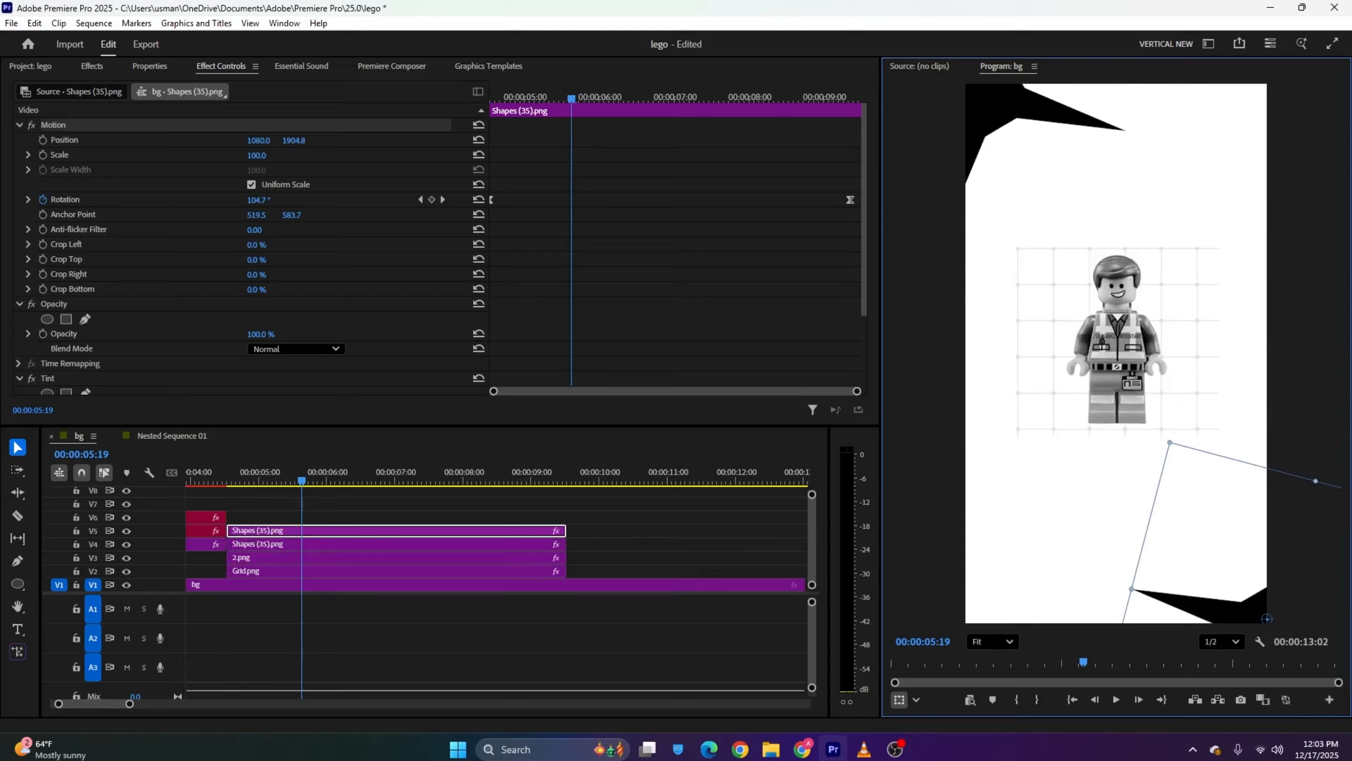
key("alt+Tab")
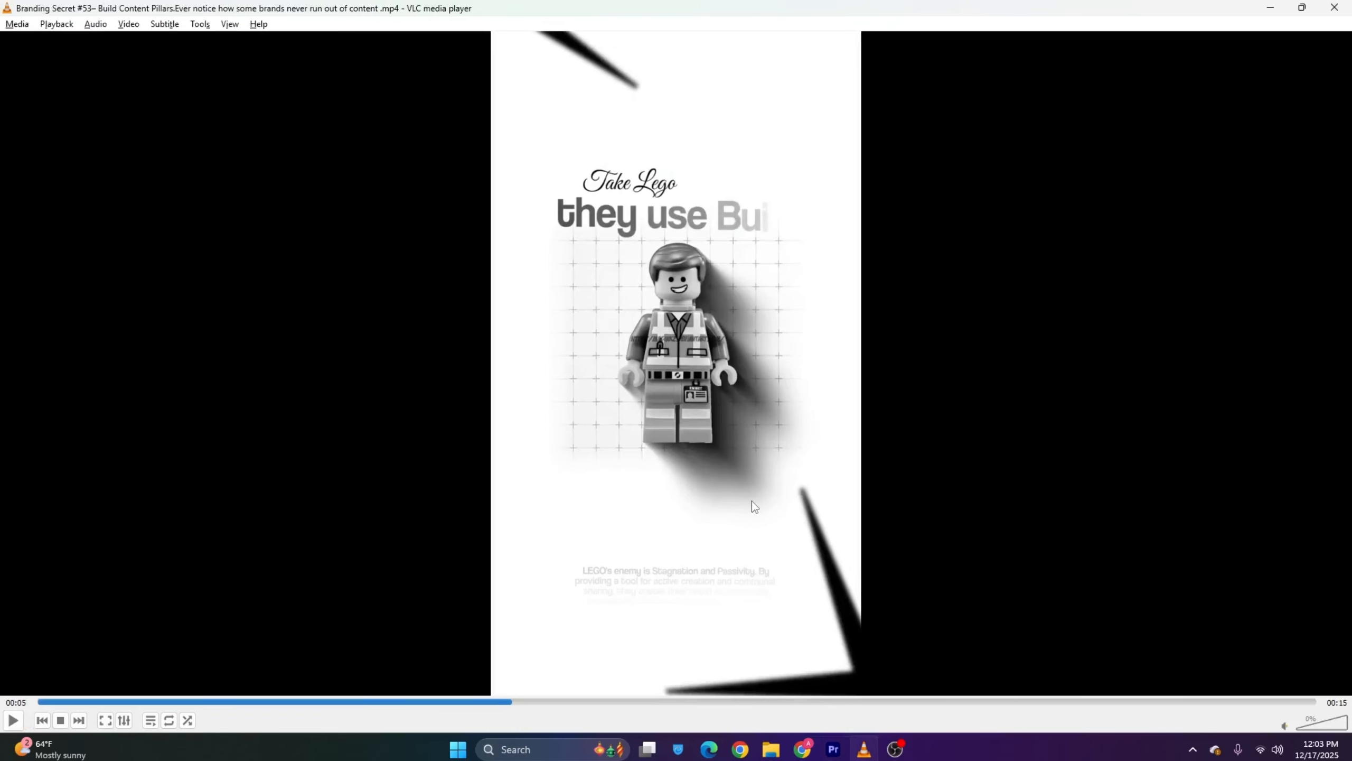
key("alt+Tab")
Apply Gaussian Blur to the V5 Shapes (35).png clip with Blurriness 25 and Repeat Edge Pixels enabled
left_click(93, 66)
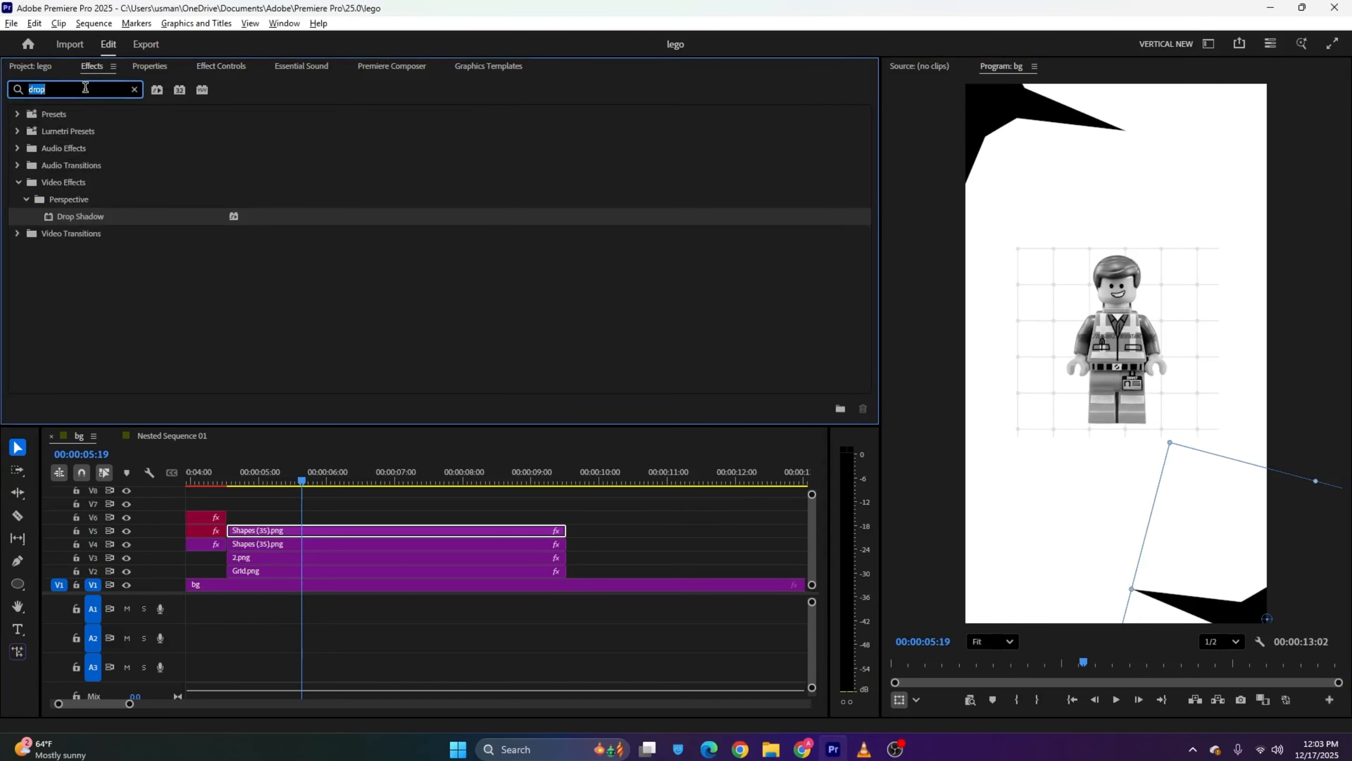
type("blur")
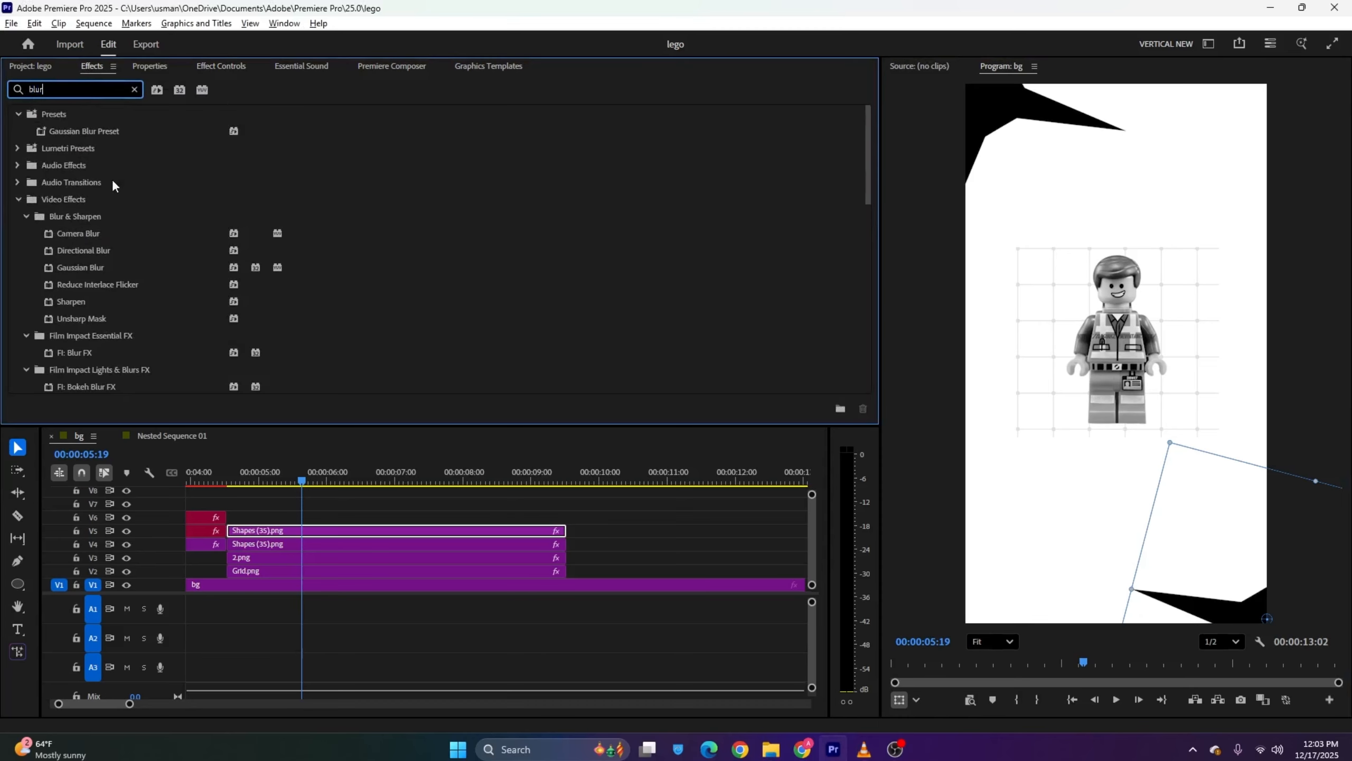
scroll(112, 179, "down", 1)
left_click(96, 195)
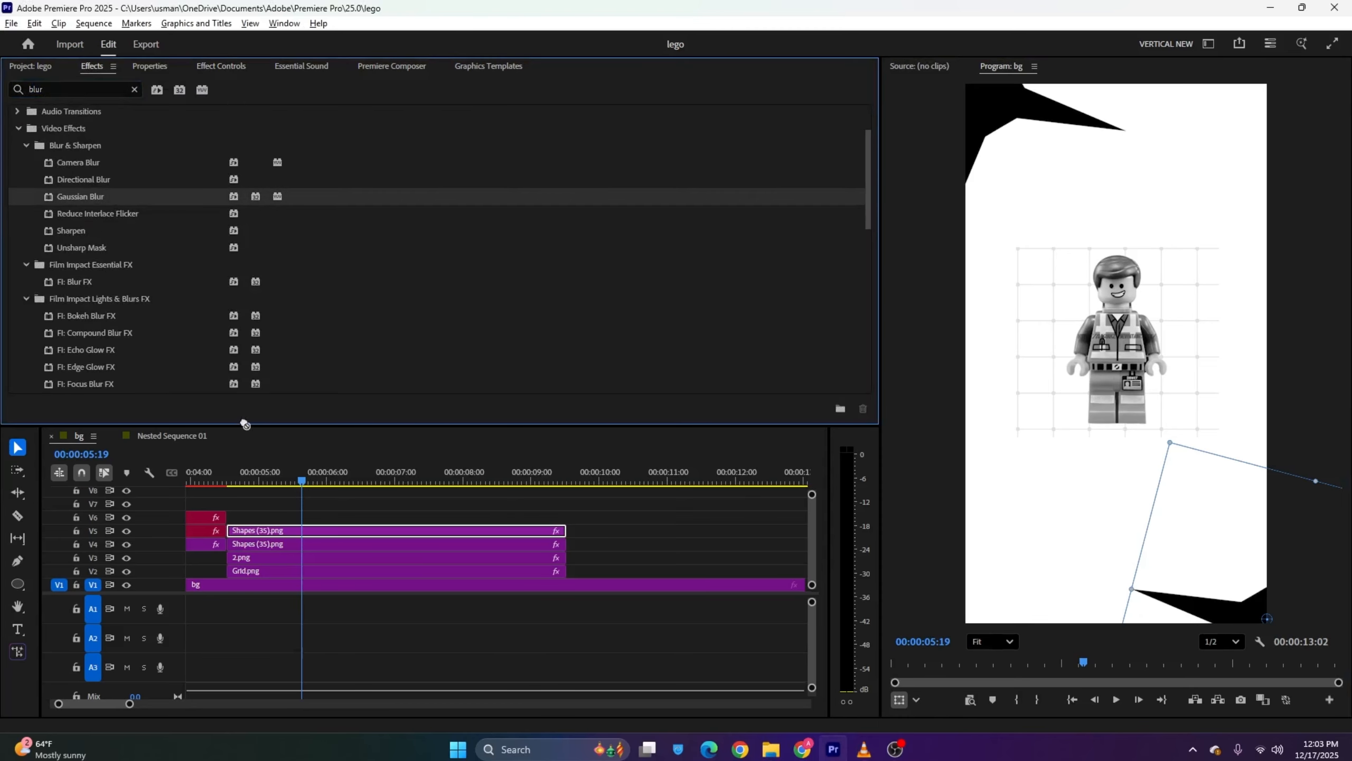
left_click_drag(245, 425, 295, 532)
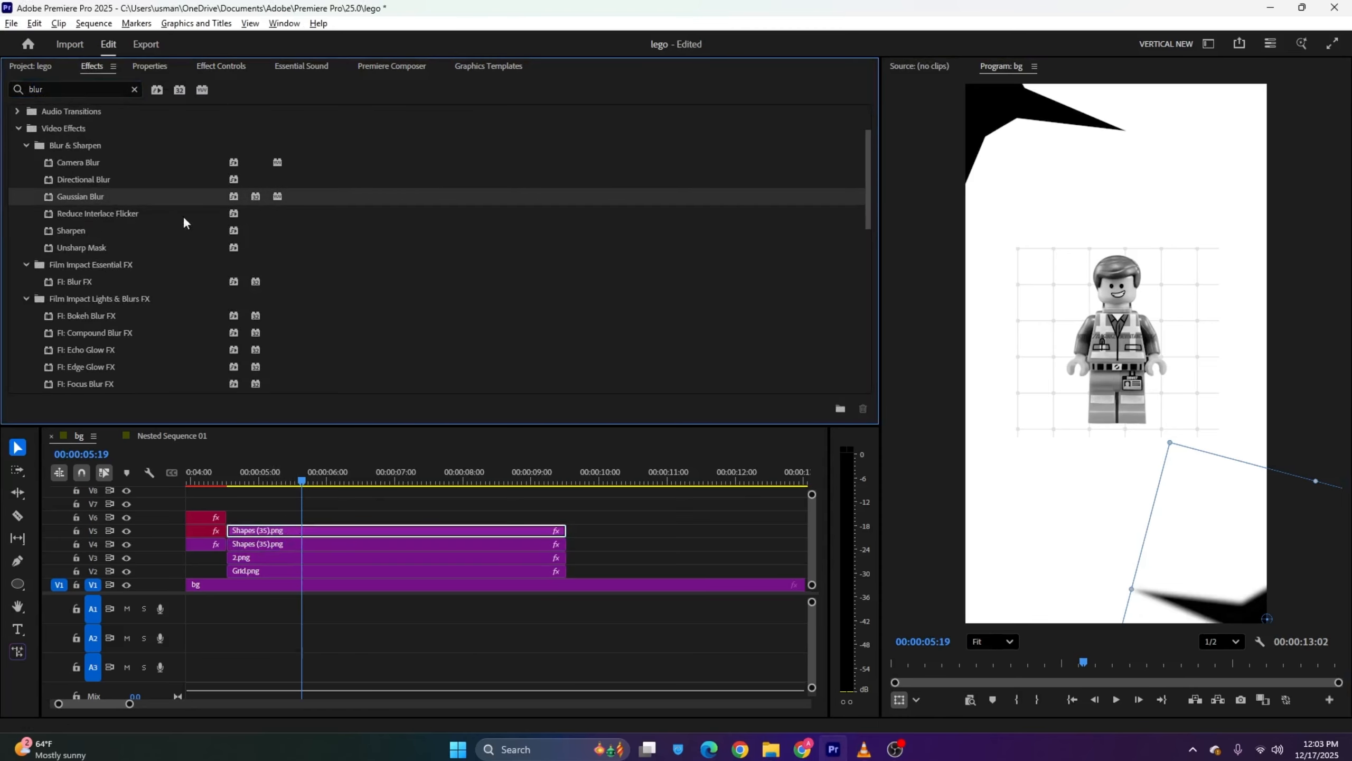
left_click(218, 66)
scroll(302, 252, "down", 5)
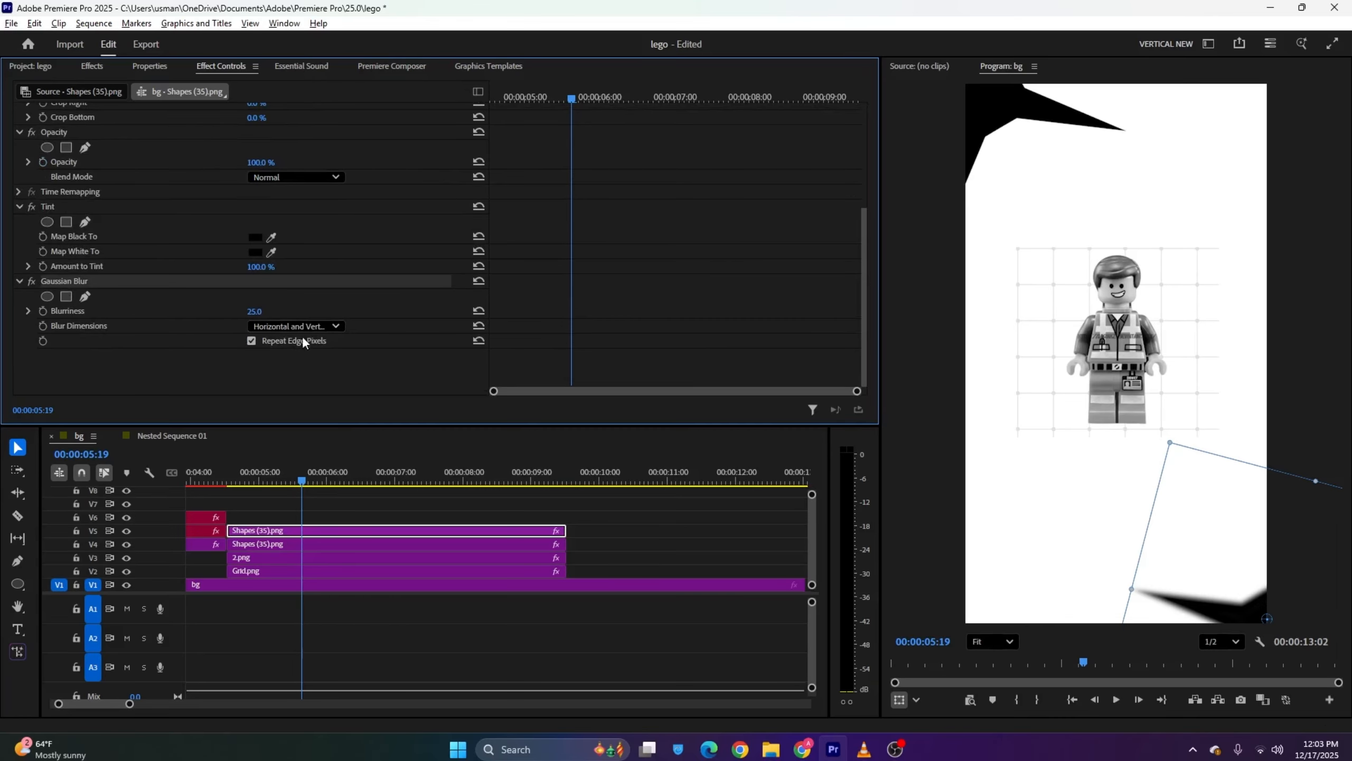
Copy the Gaussian Blur onto the V4 Shapes (35).png clip and compare the scene with the reference video
left_click(373, 543)
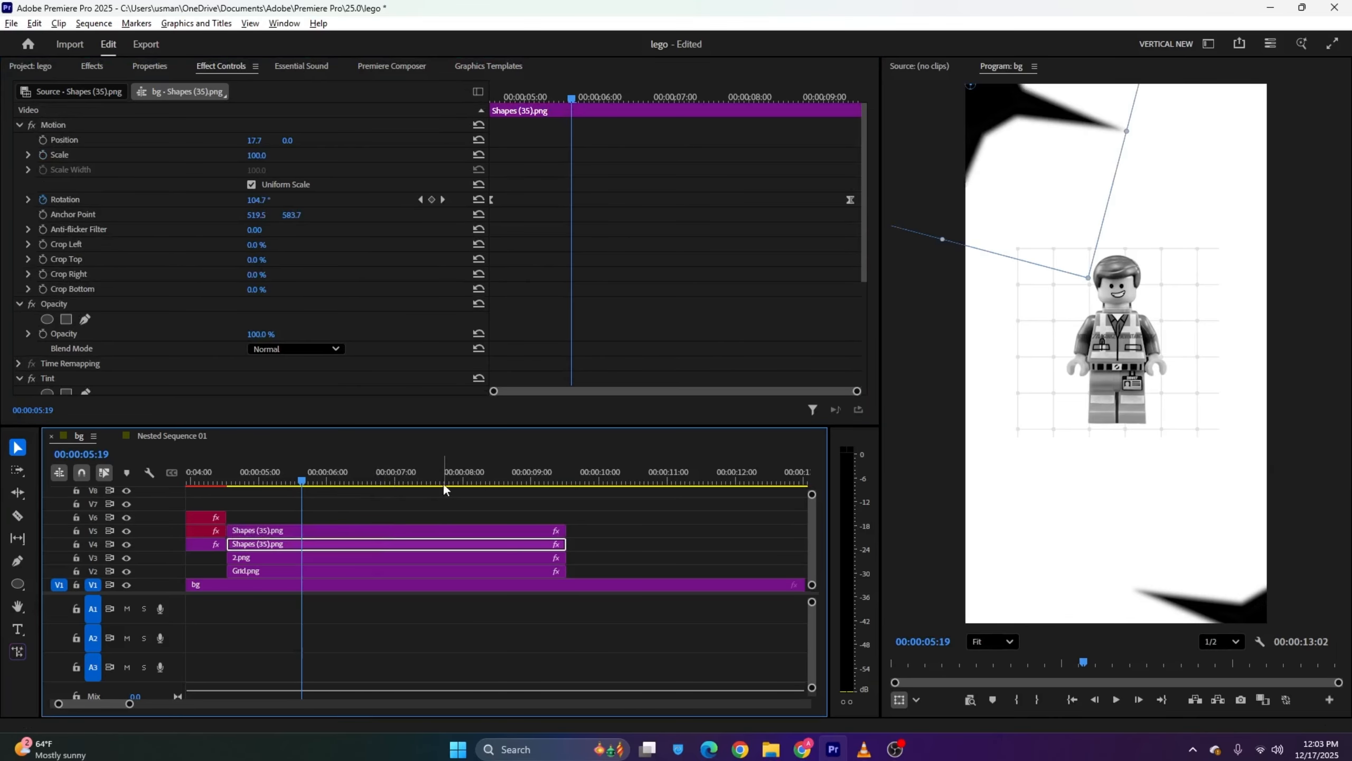
left_click(251, 477)
key("alt+Tab")
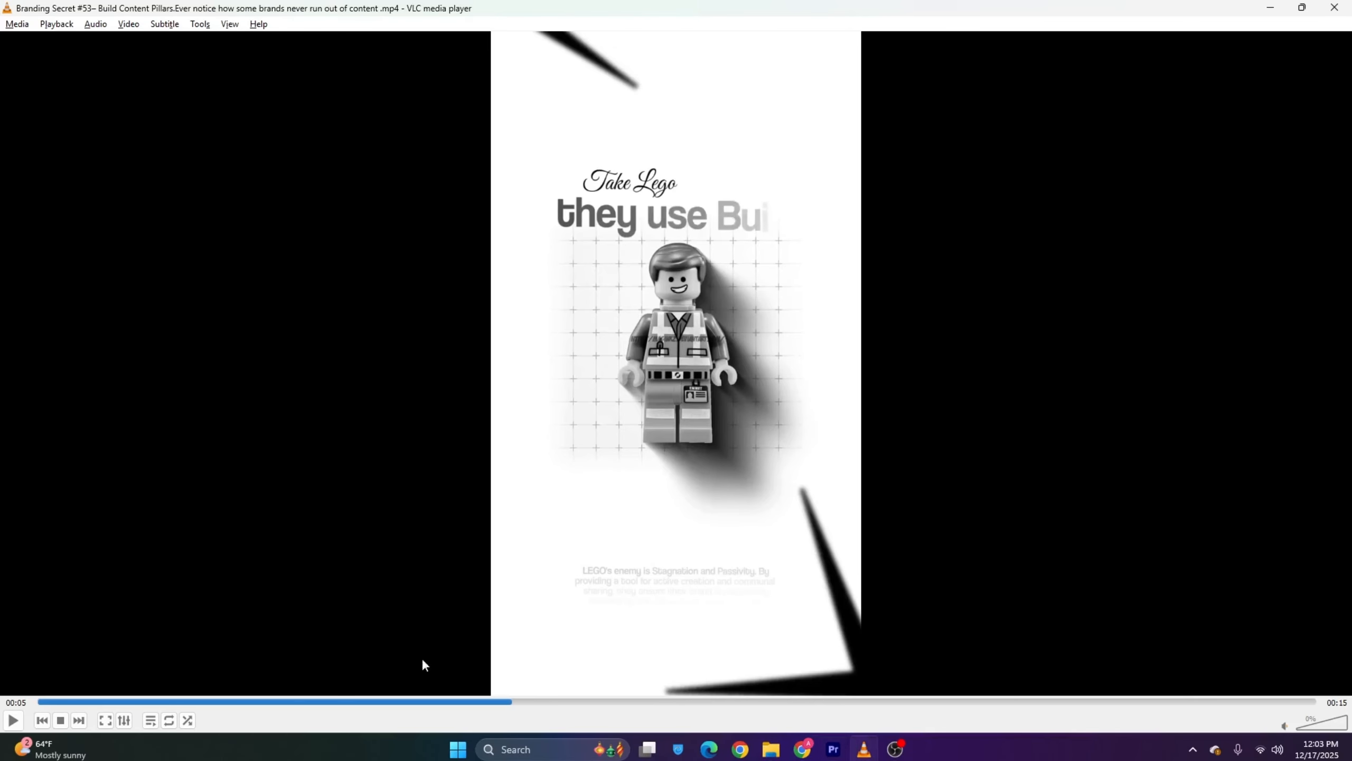
Check the reference up to 00:06 and nest the four stacked image clips on V2–V5 as Nested Sequence 02
left_click(470, 702)
left_click_drag(470, 704, 563, 681)
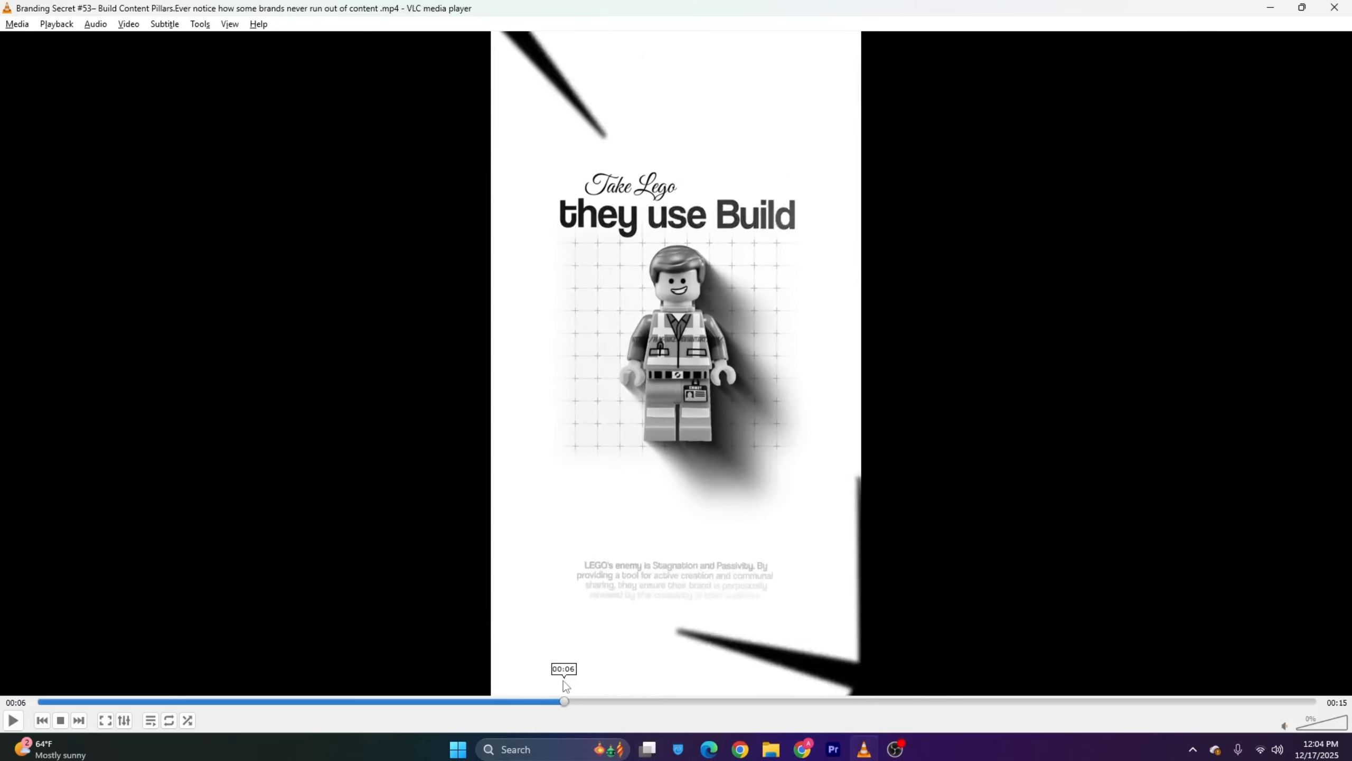
left_click(833, 748)
left_click_drag(213, 482, 508, 569)
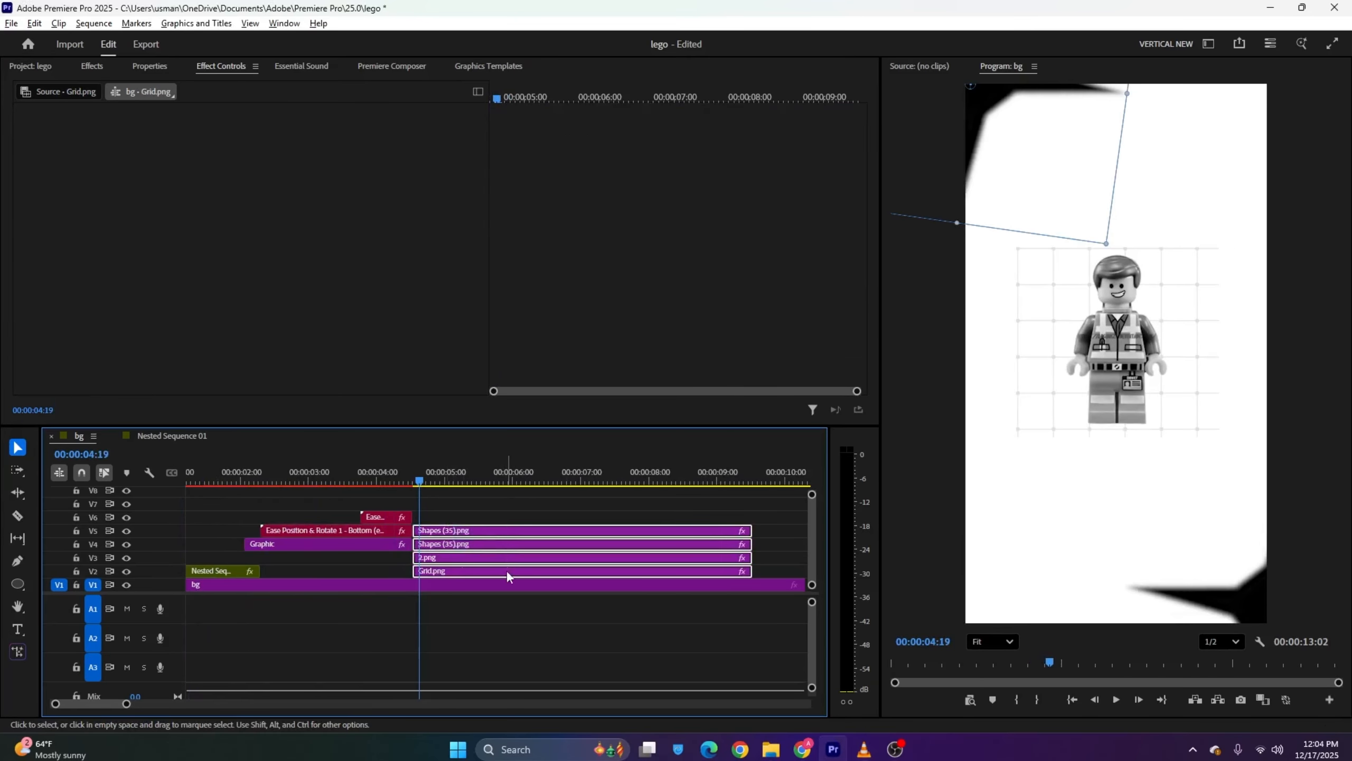
right_click(508, 568)
left_click(548, 394)
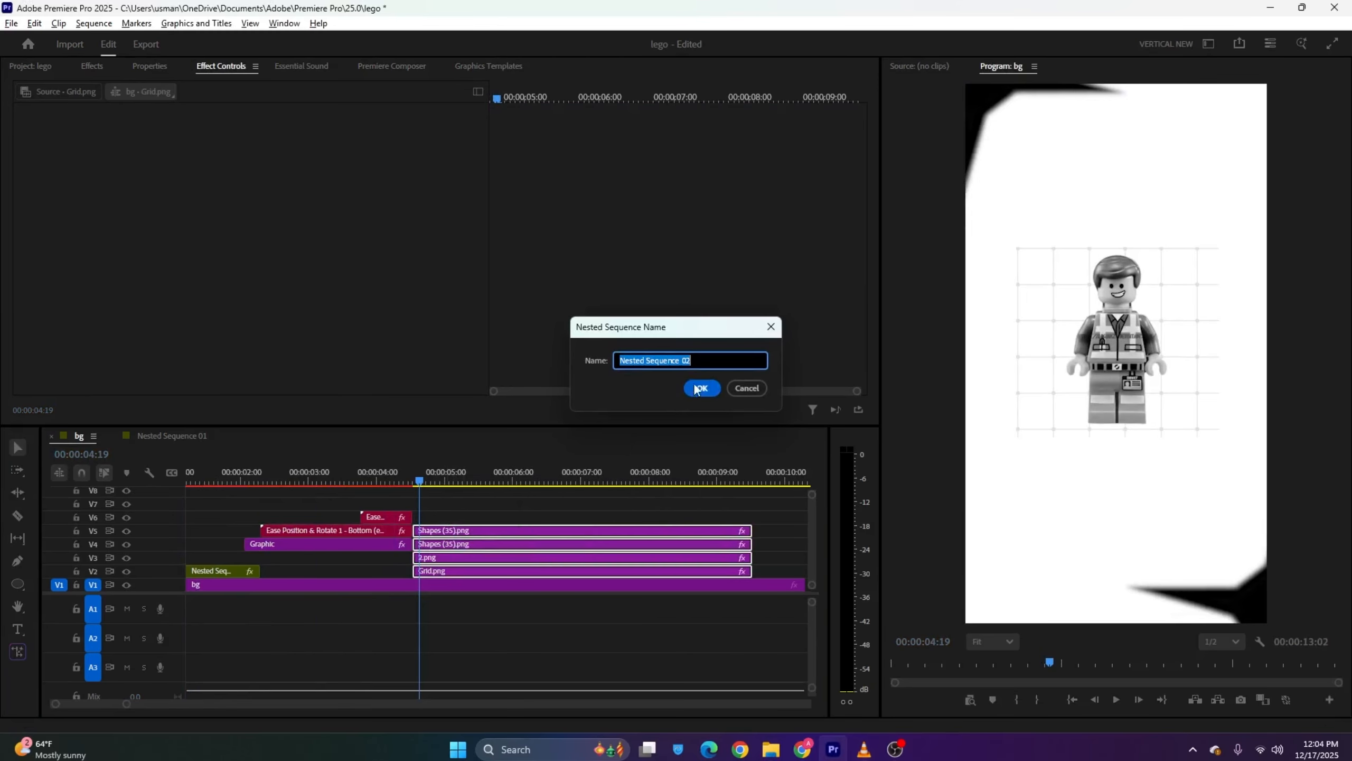
key("Return")
Animate Nested Sequence 02's Scale from 117 at 00:00:04:16 to 100 at about 00:00:08:16 with eased keyframes, and preview it
left_click_drag(496, 98, 476, 97)
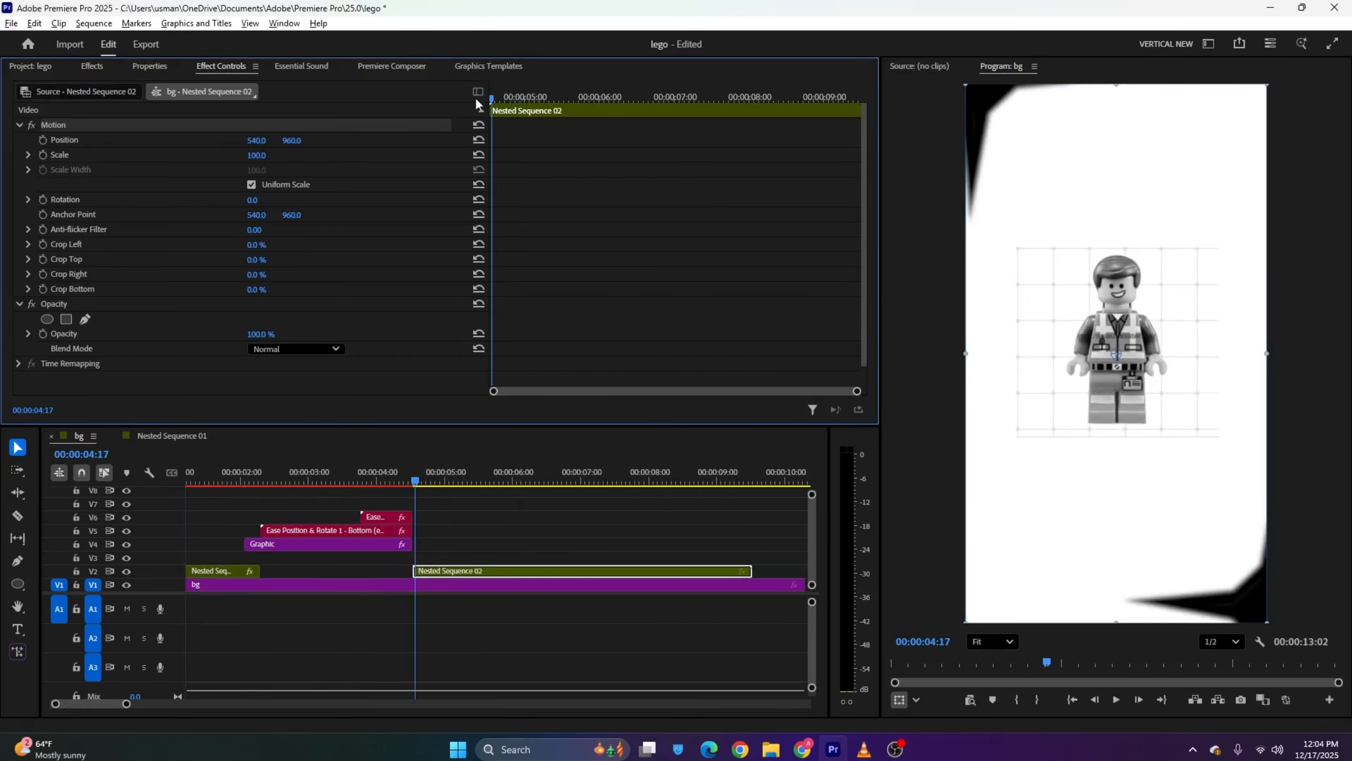
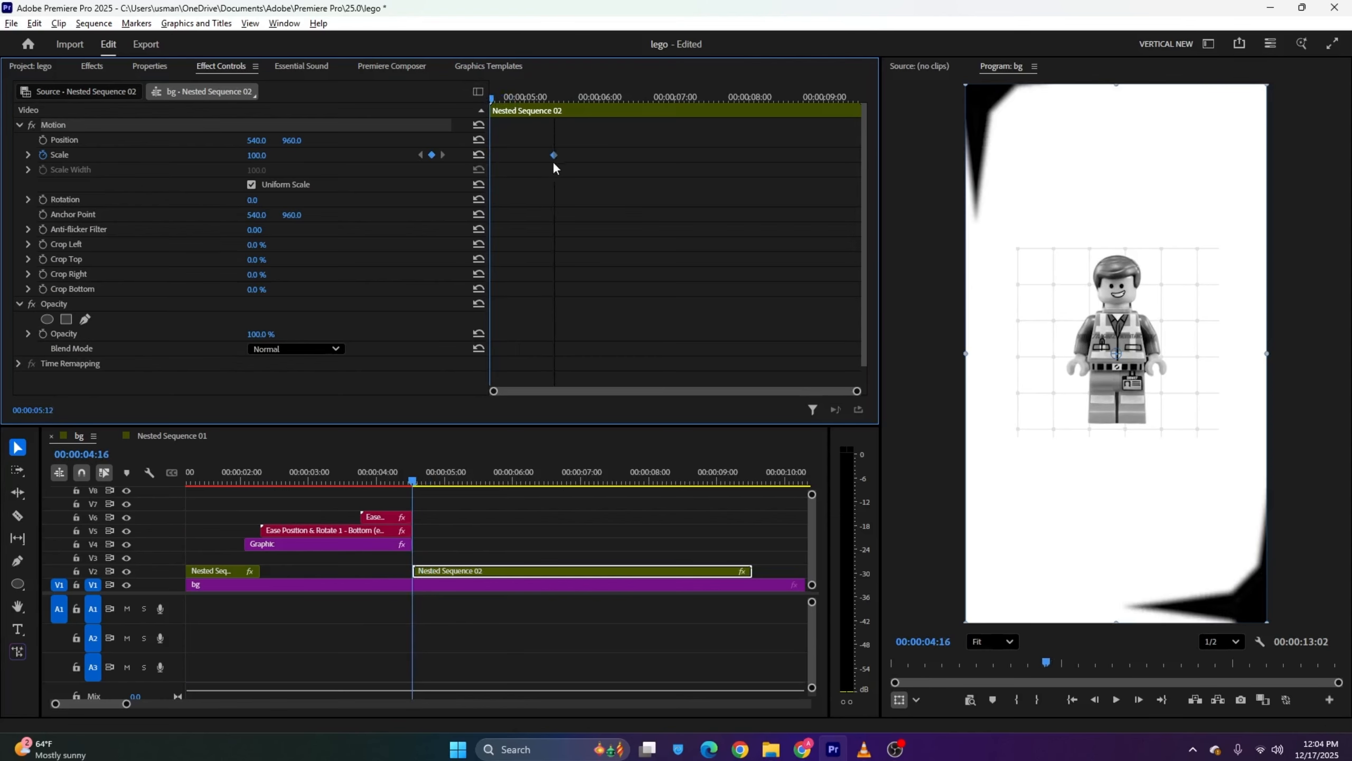
left_click_drag(263, 155, 268, 155)
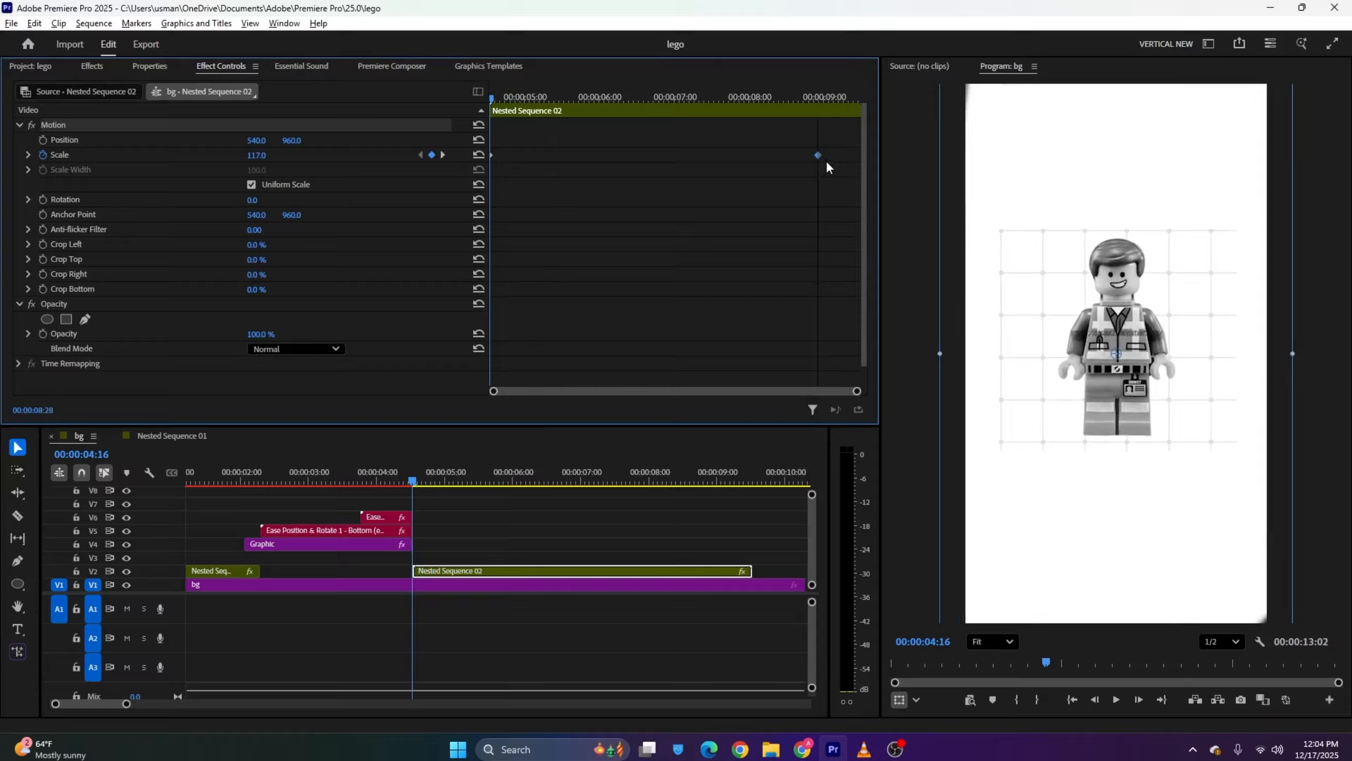
key("space")
left_click_drag(827, 164, 793, 156)
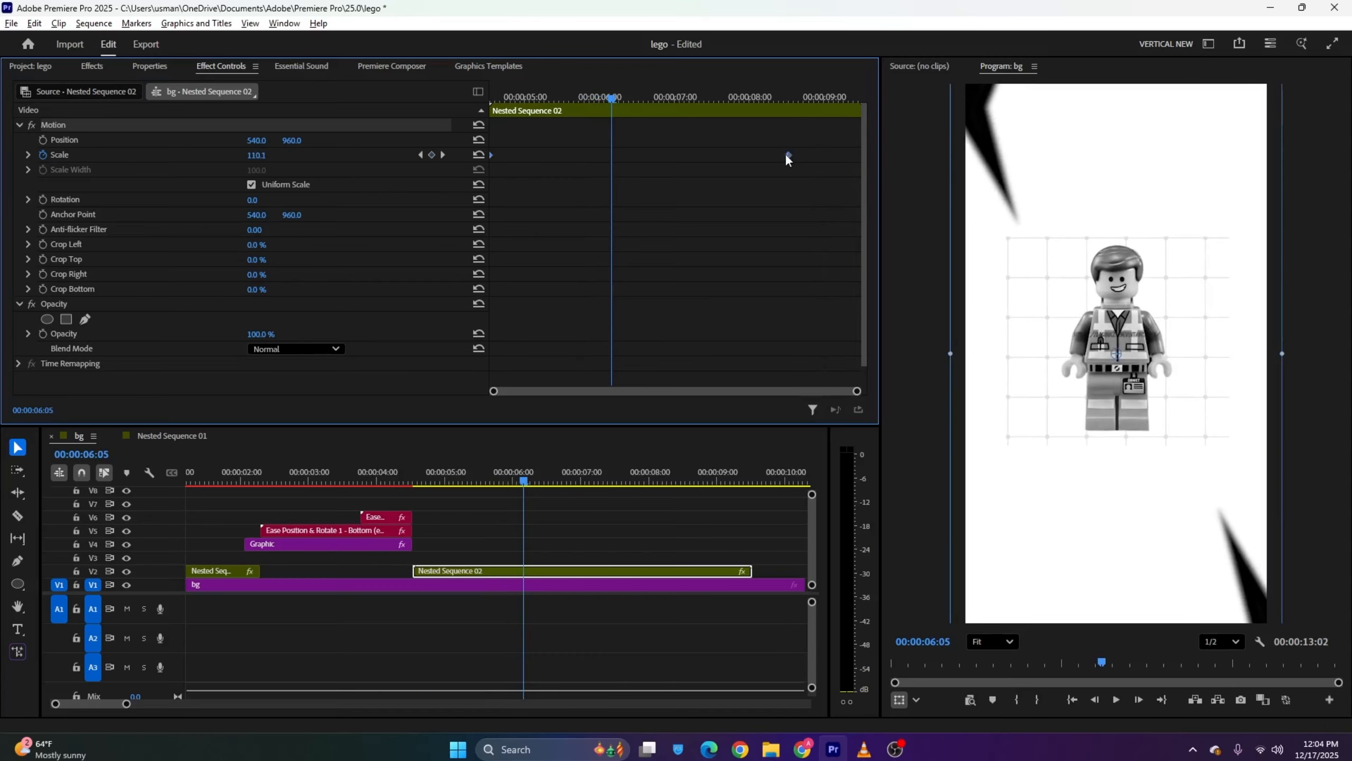
right_click(789, 154)
left_click(867, 343)
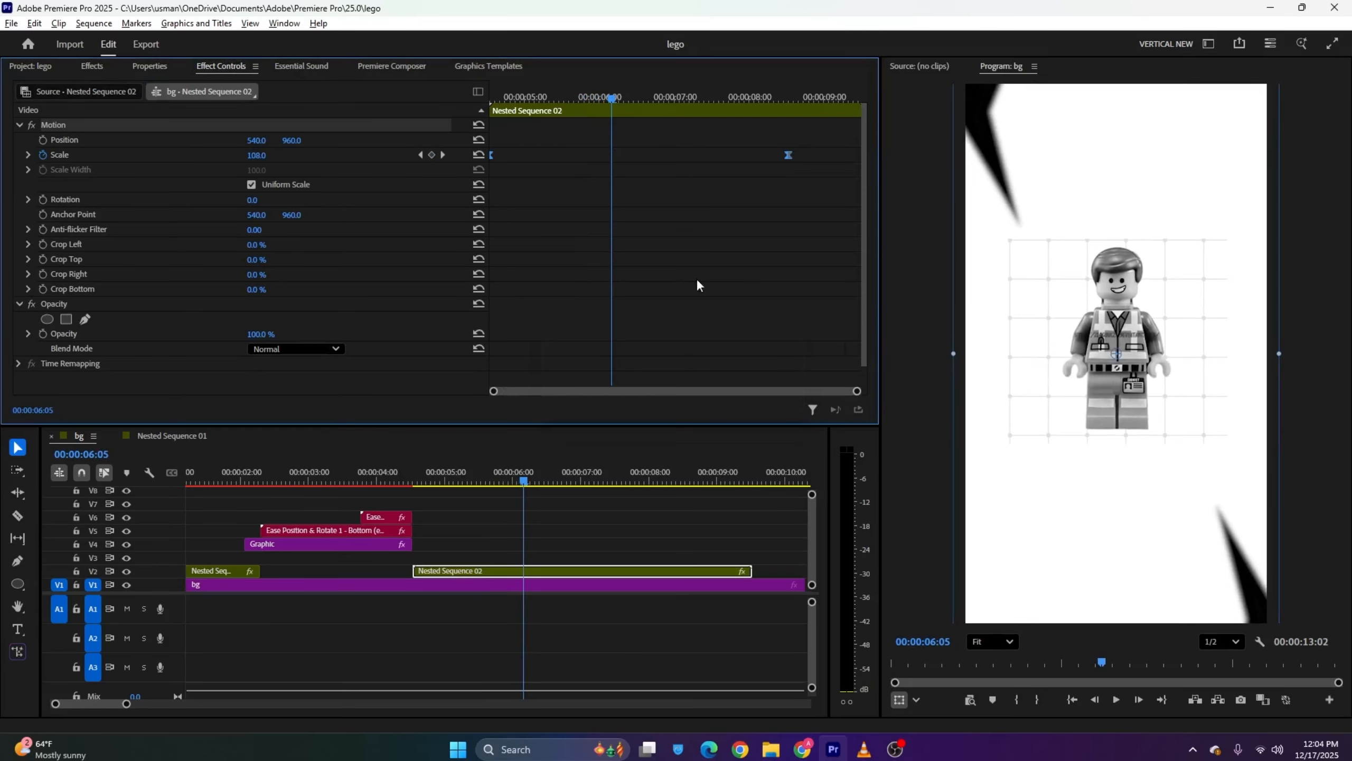
key("space")
key("space")
Keyframe Nested Sequence 02's Position from 540, 960 at 00:00:07:14 to 540, -1428 at 00:00:09:00 and save the project
key("c")
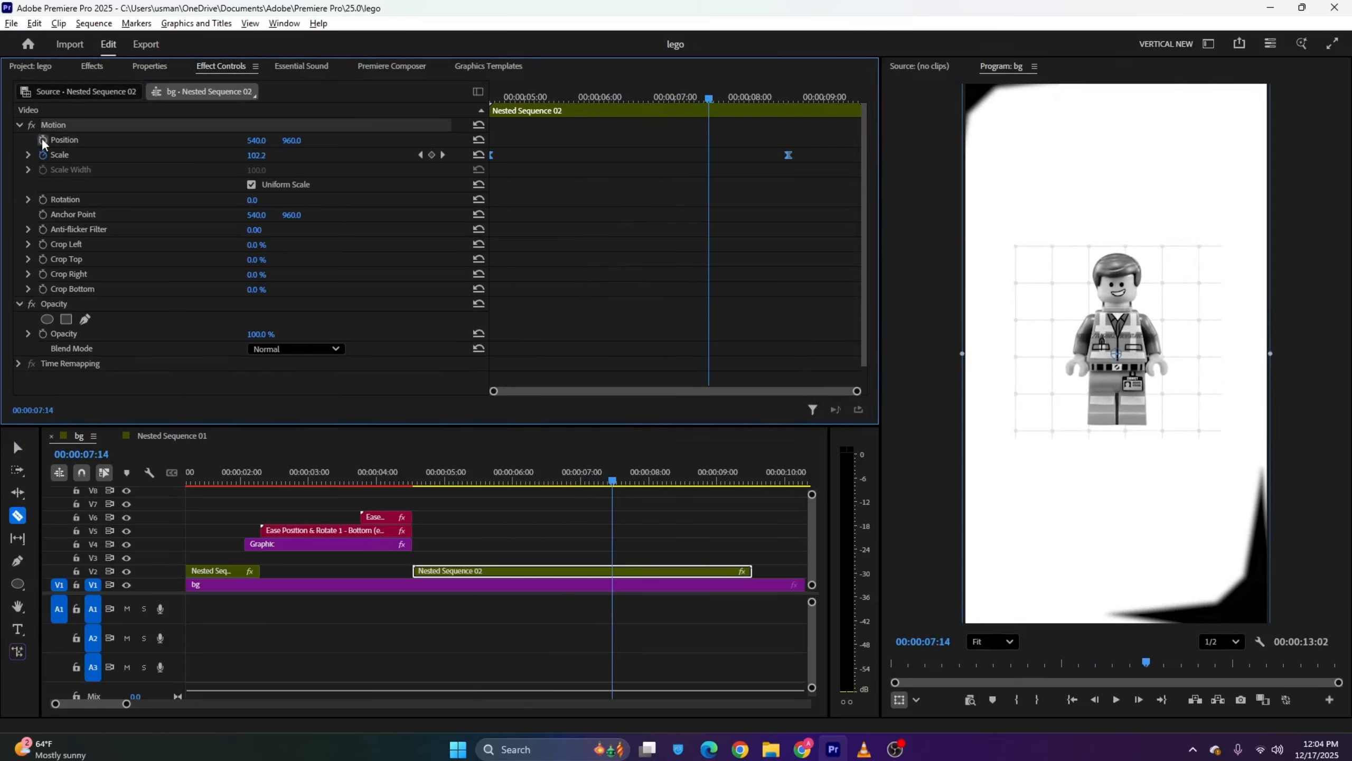
left_click(822, 97)
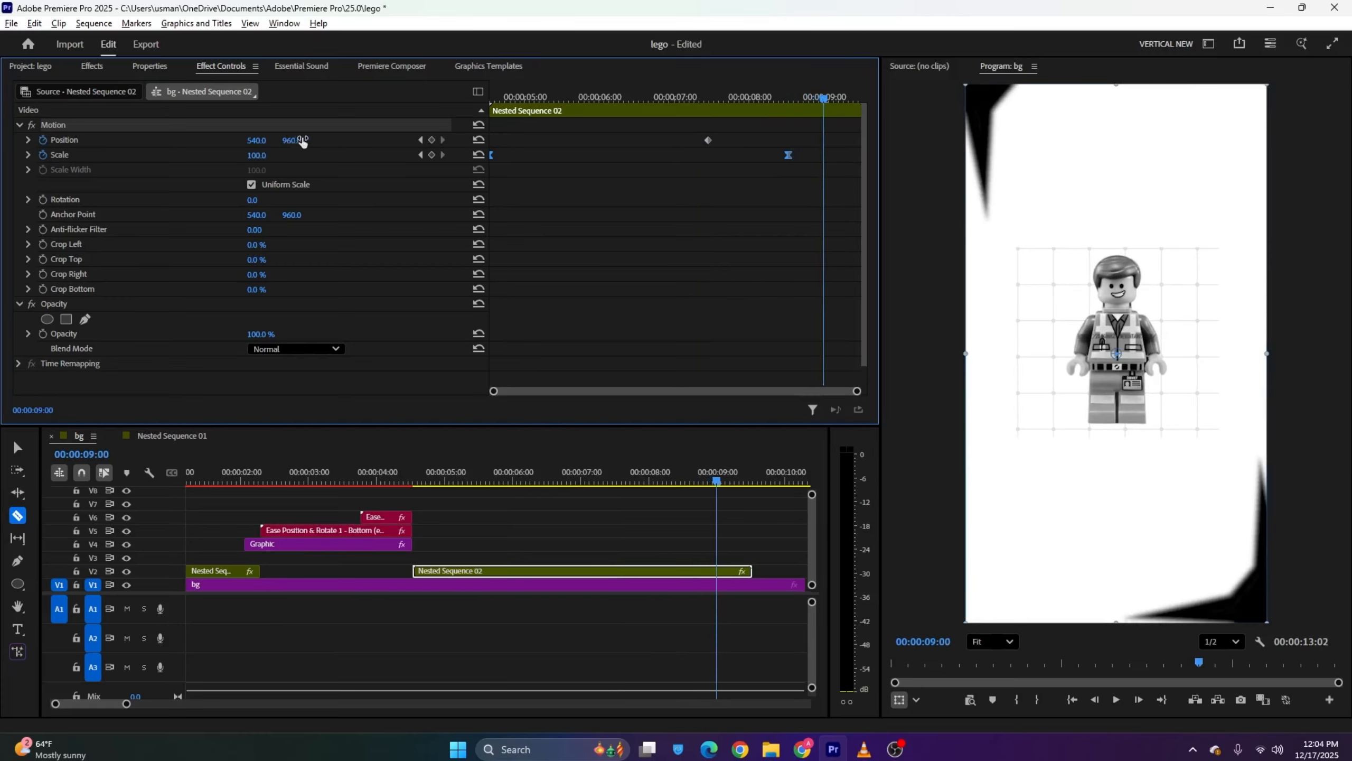
left_click_drag(302, 141, 310, 73)
key("ctrl+s")
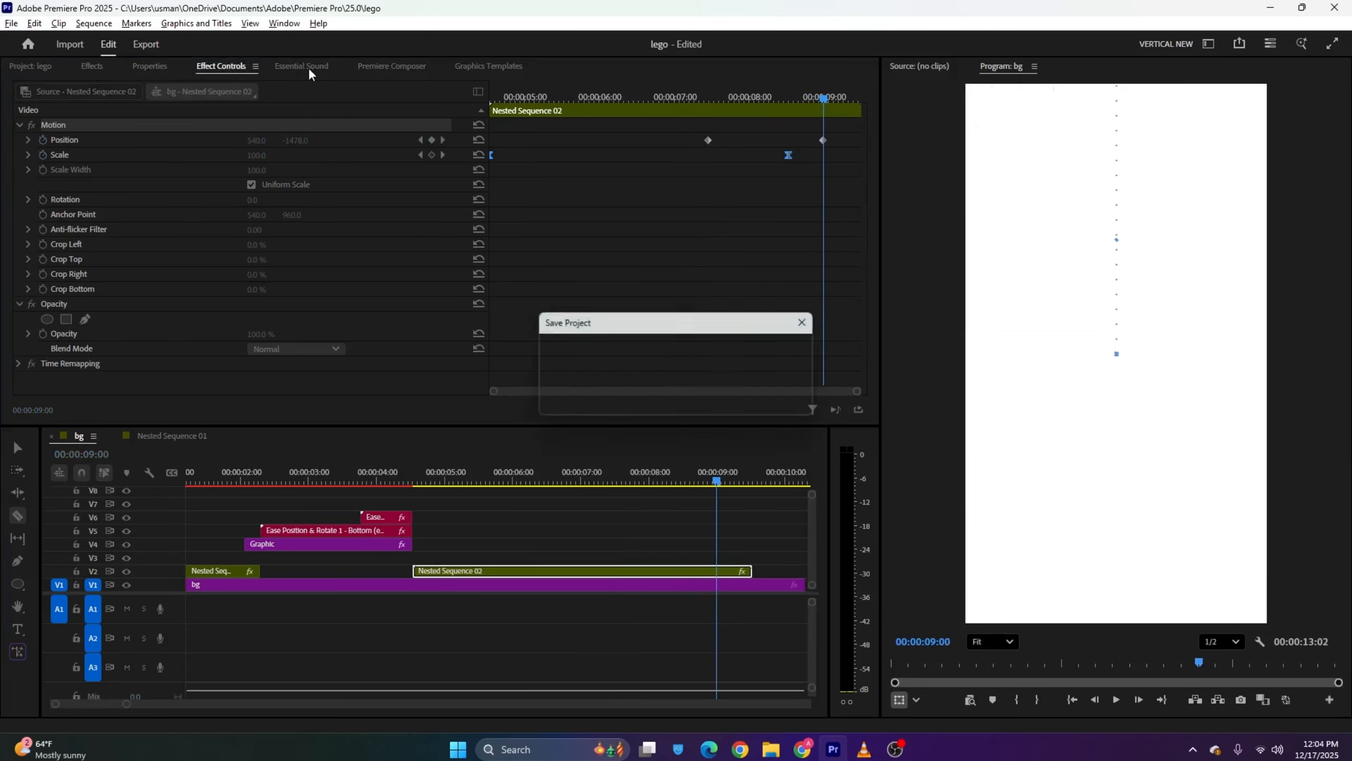
Split Nested Sequence 02 at 00:00:08:04, compare with the reference up to 00:09, and delete the part after the cut
mouse_move(774, 99)
left_mouse_down()
mouse_move(724, 91)
mouse_move(761, 96)
left_mouse_up()
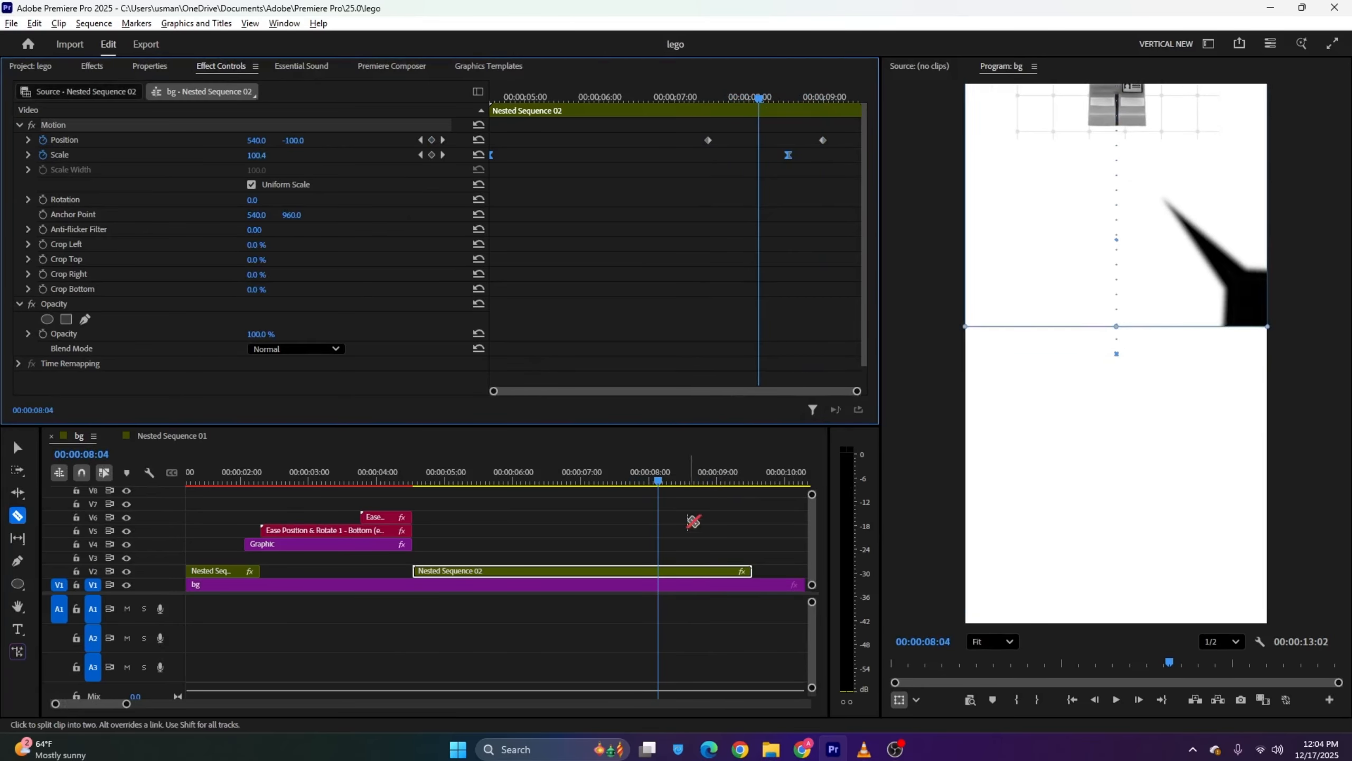
left_click(659, 570)
key("v")
left_click(686, 571)
left_click(685, 558)
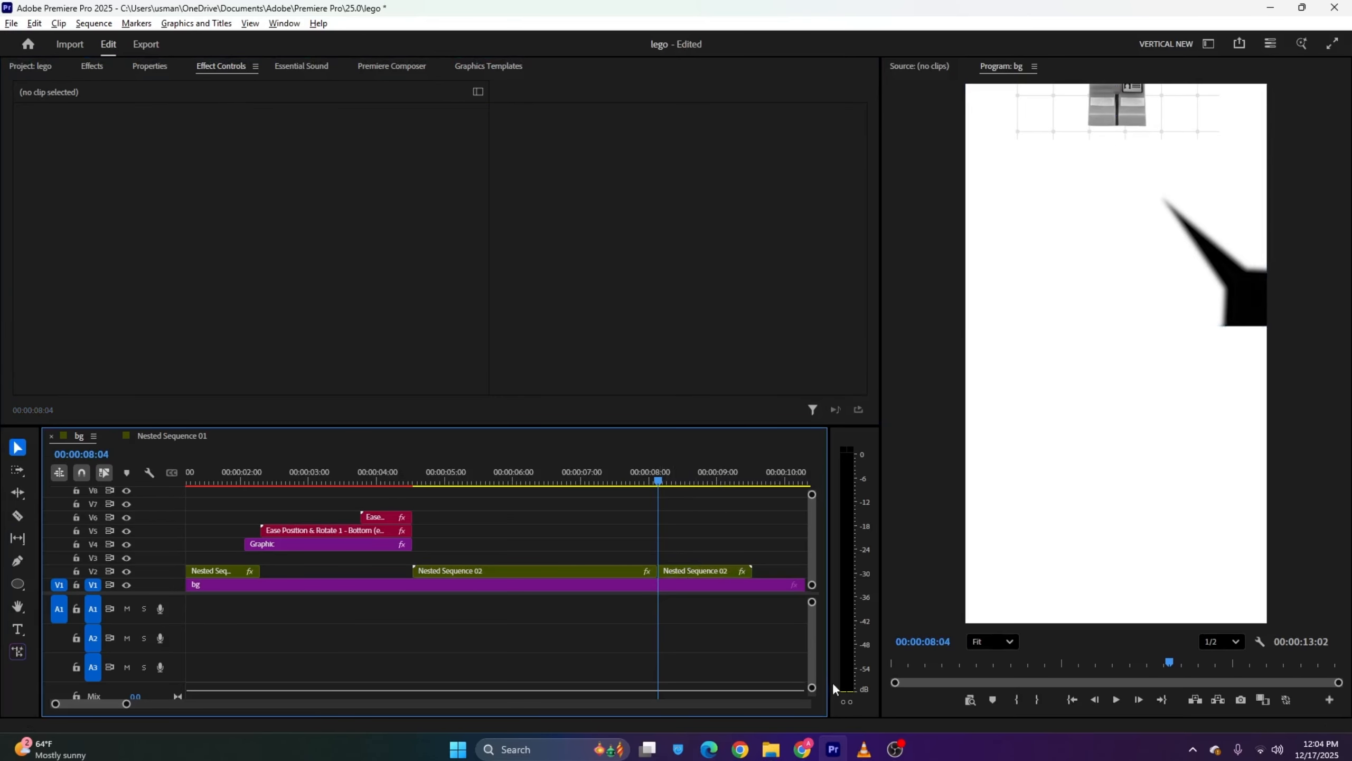
left_click(863, 749)
left_click_drag(573, 703, 828, 701)
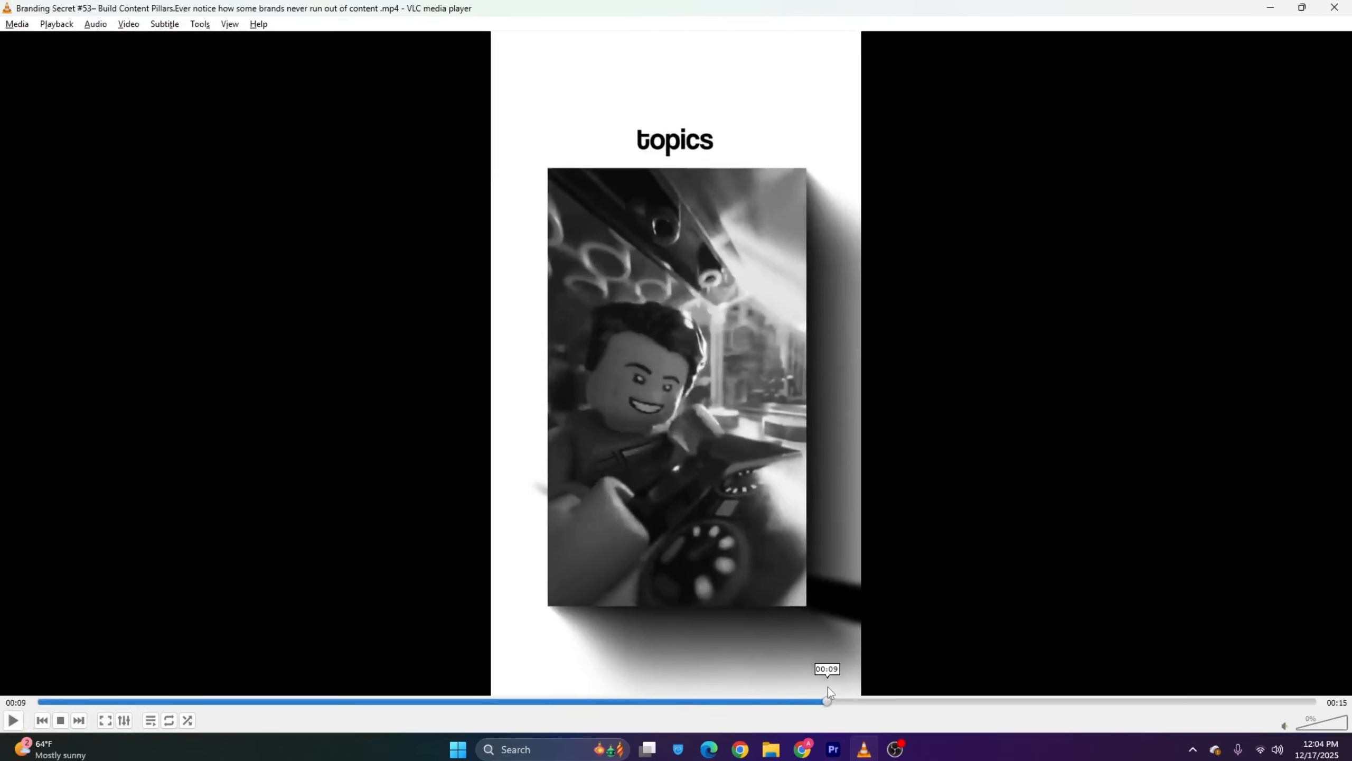
left_click(833, 749)
left_click(42, 66)
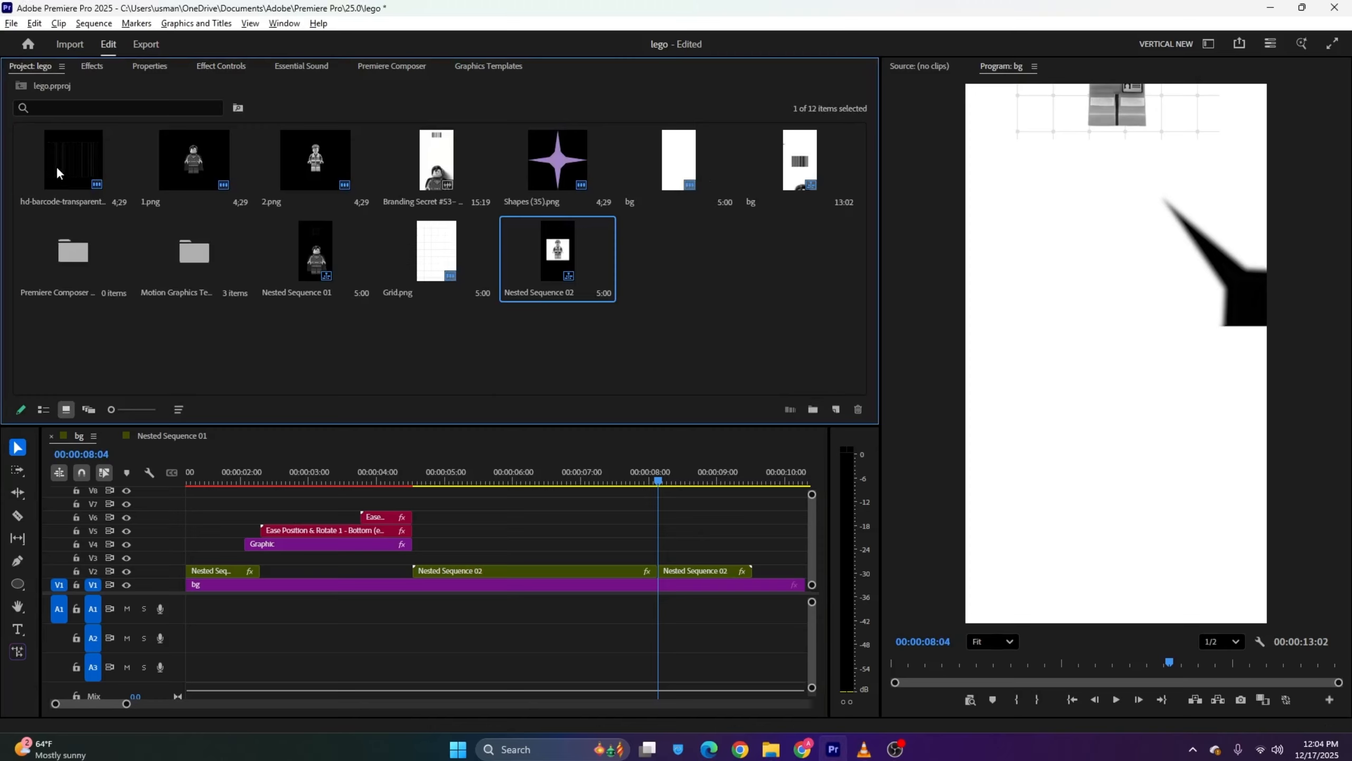
left_click(655, 482)
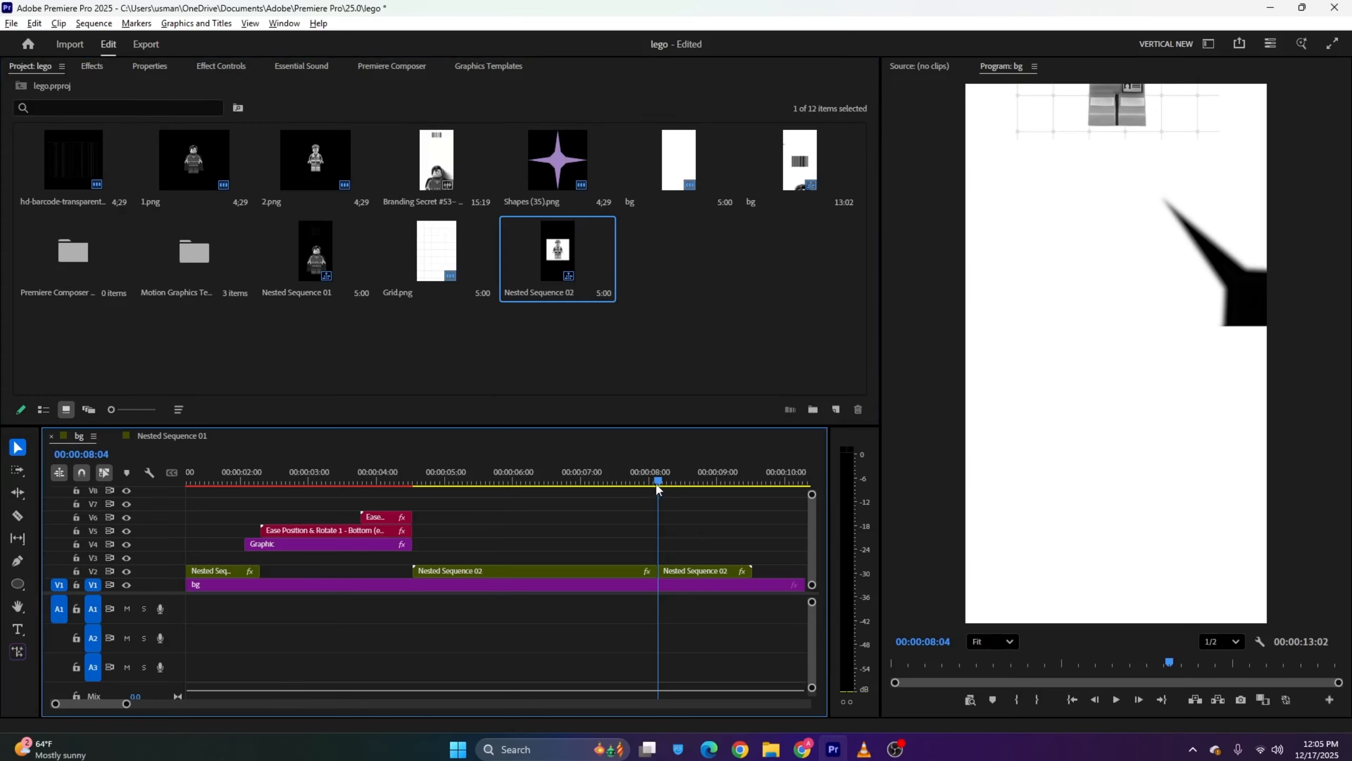
left_click(684, 567)
key("Delete")
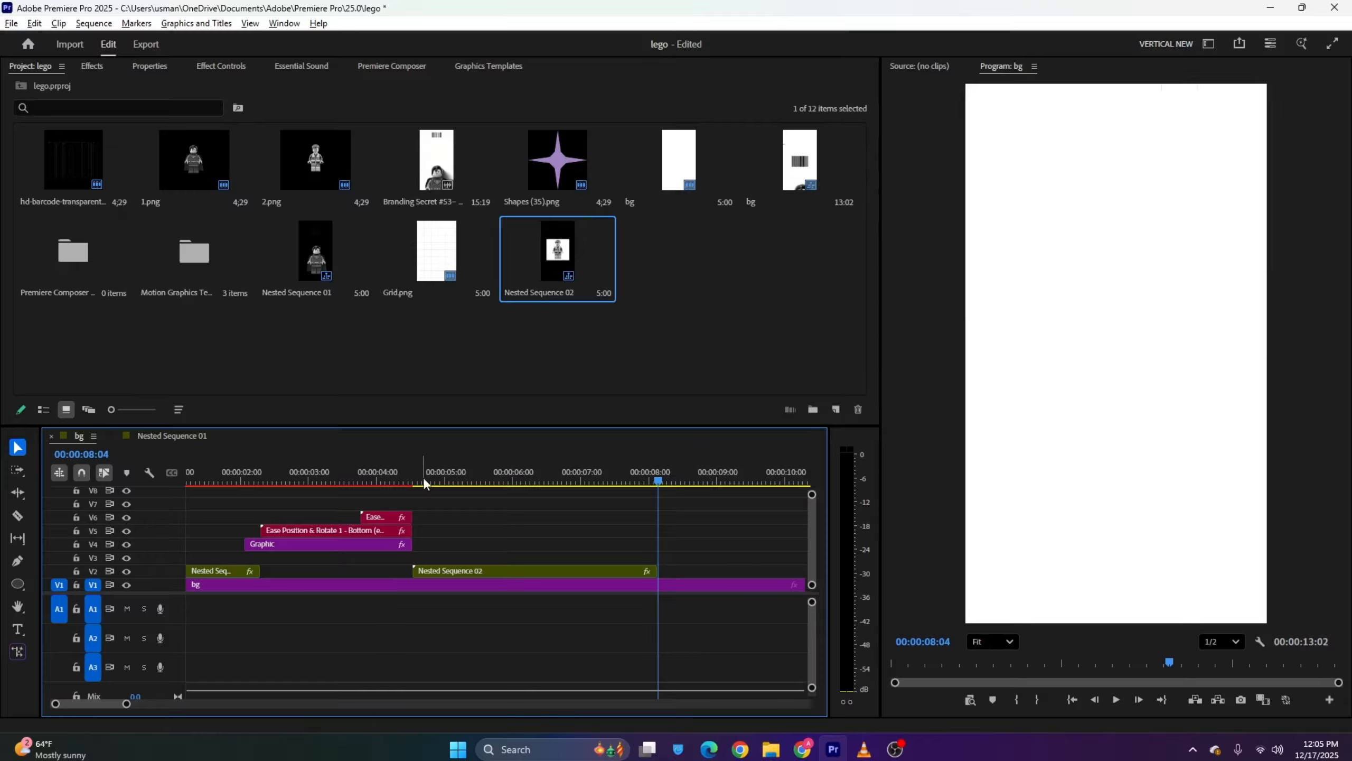
Create an adjustment layer and place it on V3 over the end of Nested Sequence 02, trimmed to a short clip spanning 00:00:08:04
right_click(600, 366)
mouse_move(661, 429)
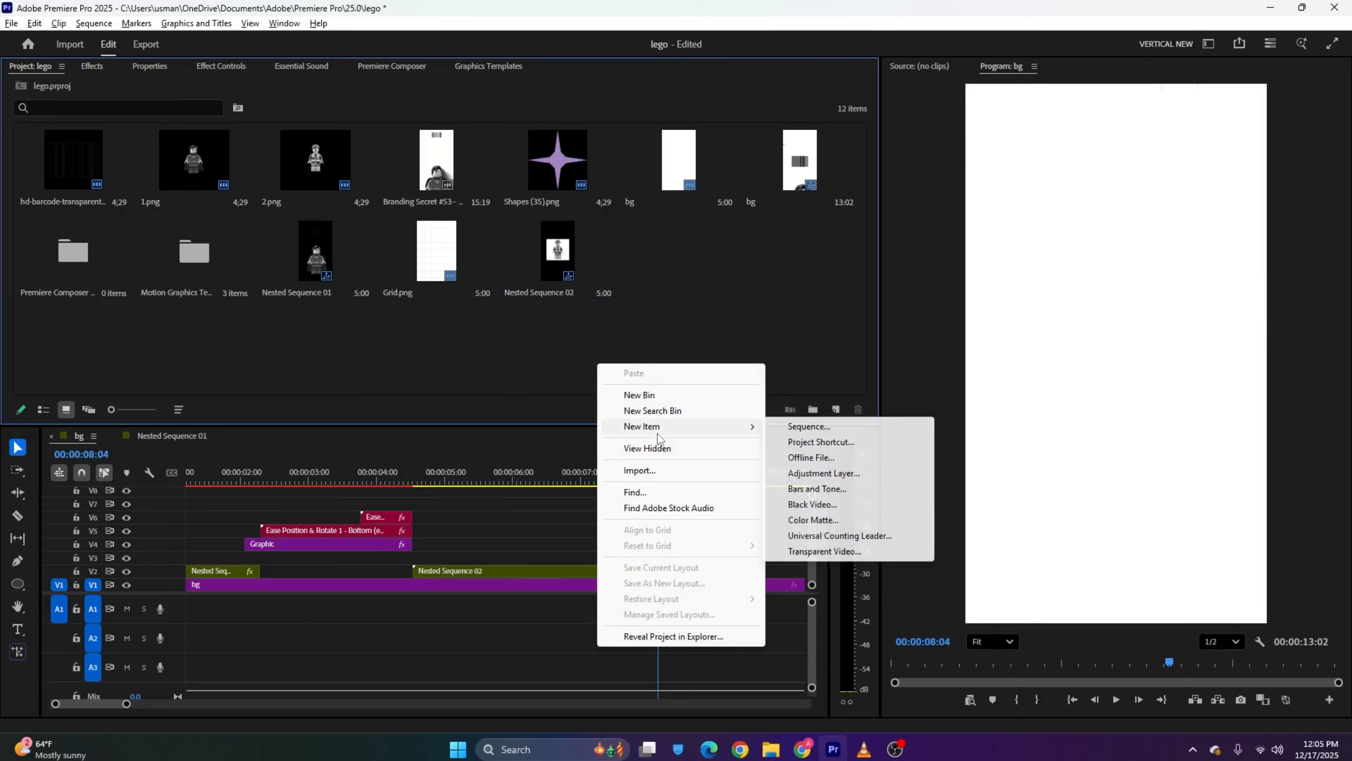
left_click(824, 473)
left_click(721, 438)
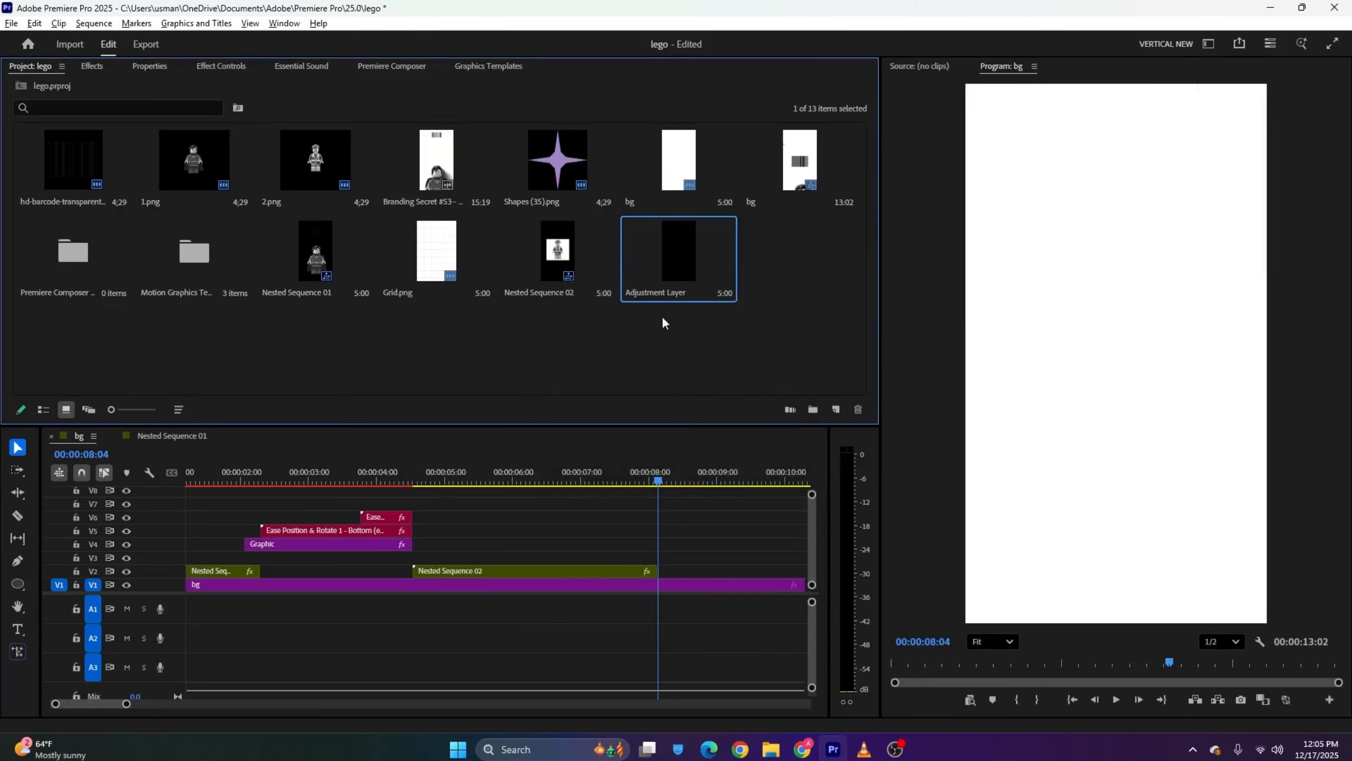
left_click_drag(676, 264, 645, 562)
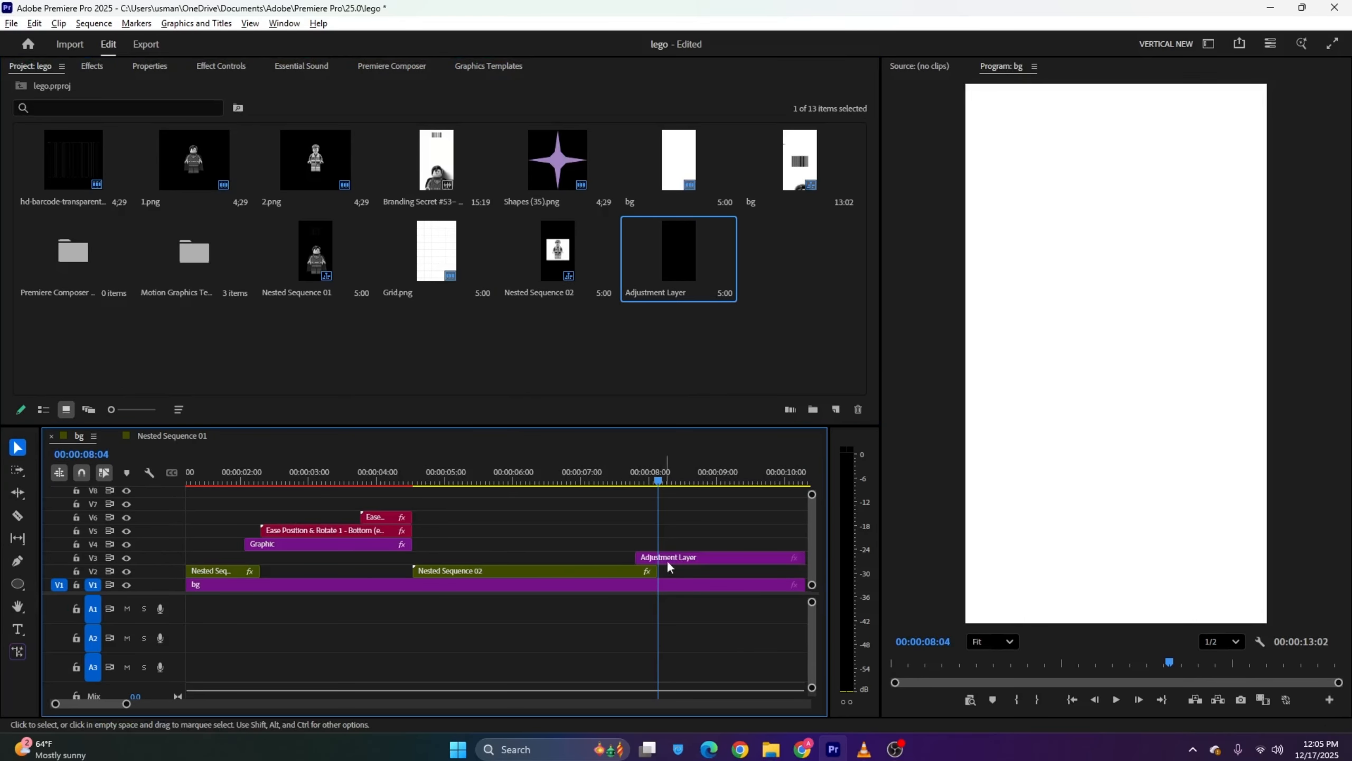
left_click(698, 562)
key("Delete")
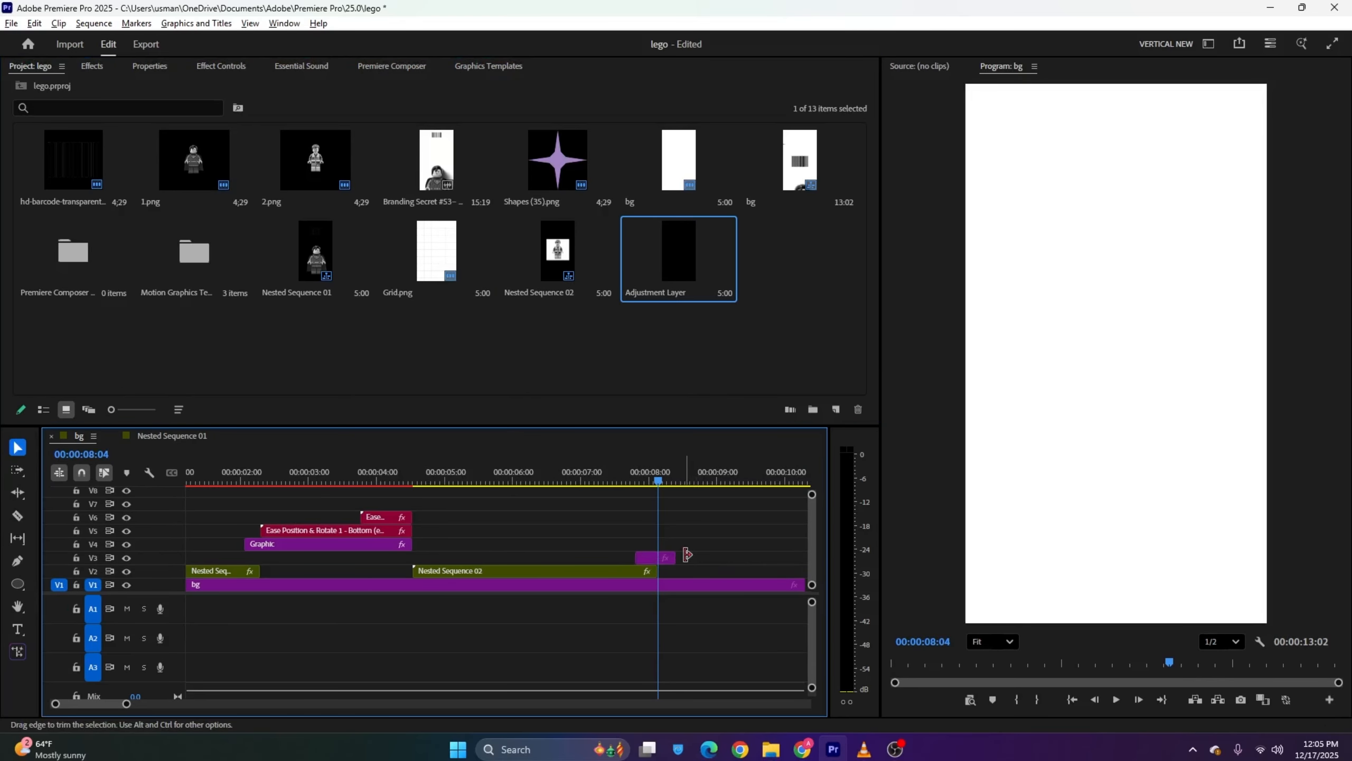
left_click_drag(680, 557, 682, 557)
Place the Branding Secret #53 video on V2 at 00:00:08:04 and cut off everything after about 00:00:09:02
left_click_drag(446, 183, 674, 574)
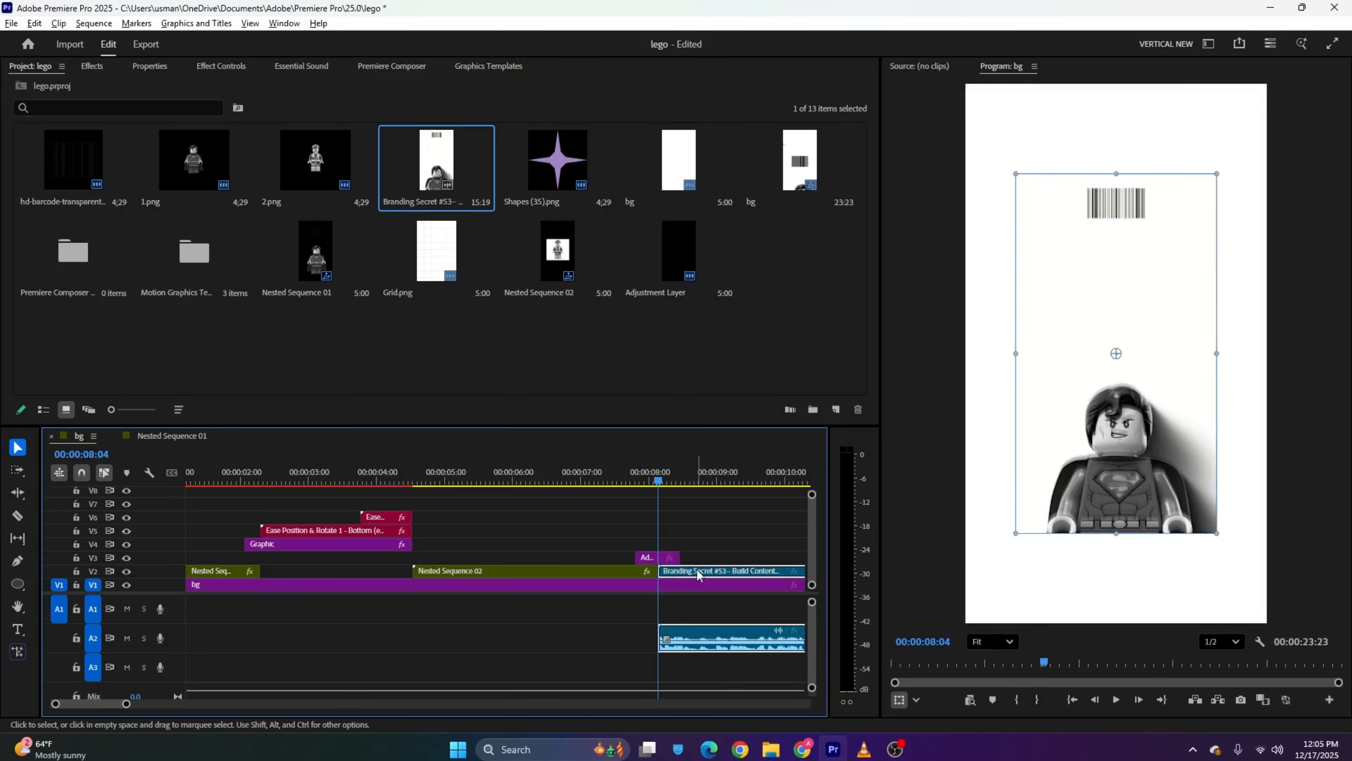
key("c")
left_click(720, 573)
key("v")
left_click(745, 572)
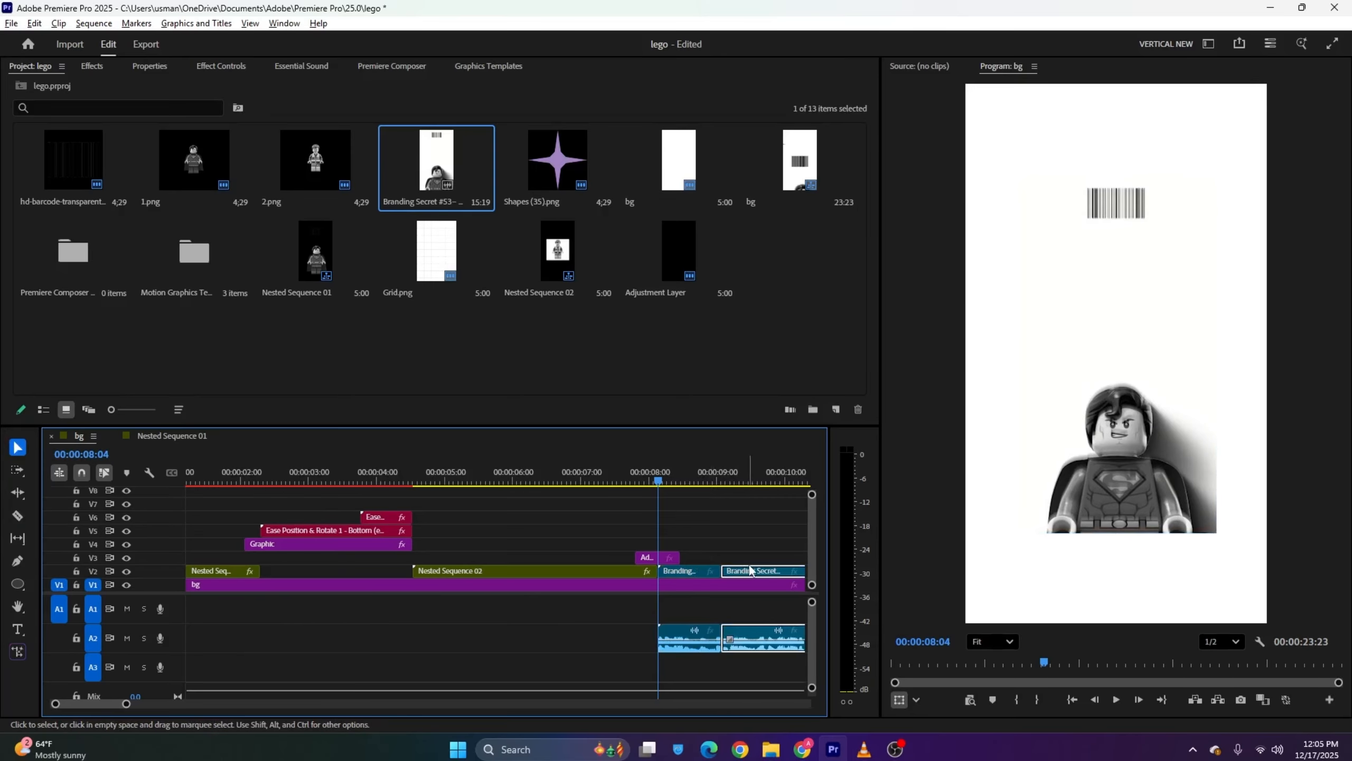
key("Delete")
Unlink the Branding Secret #53 clip and delete its audio from A2
left_click(701, 568)
right_click(701, 568)
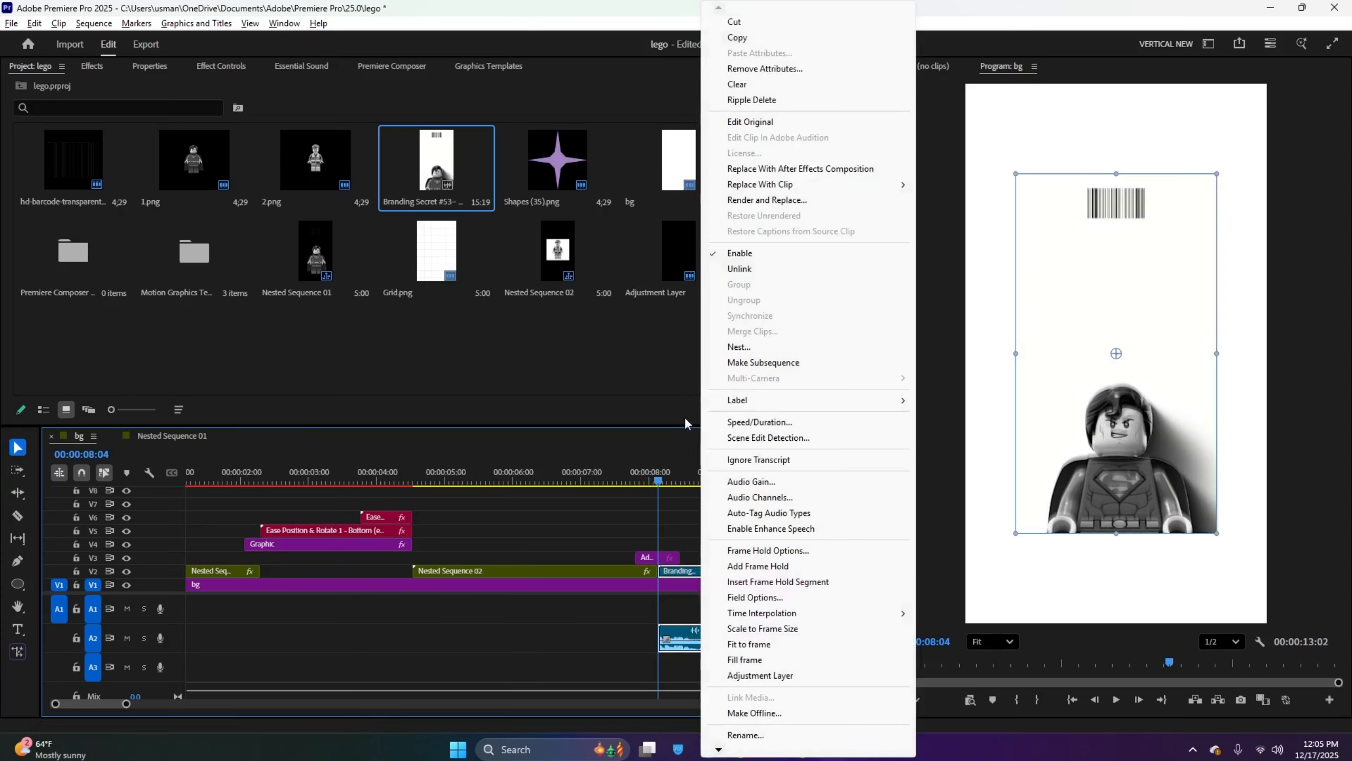
left_click(740, 268)
left_click(696, 644)
key("Delete")
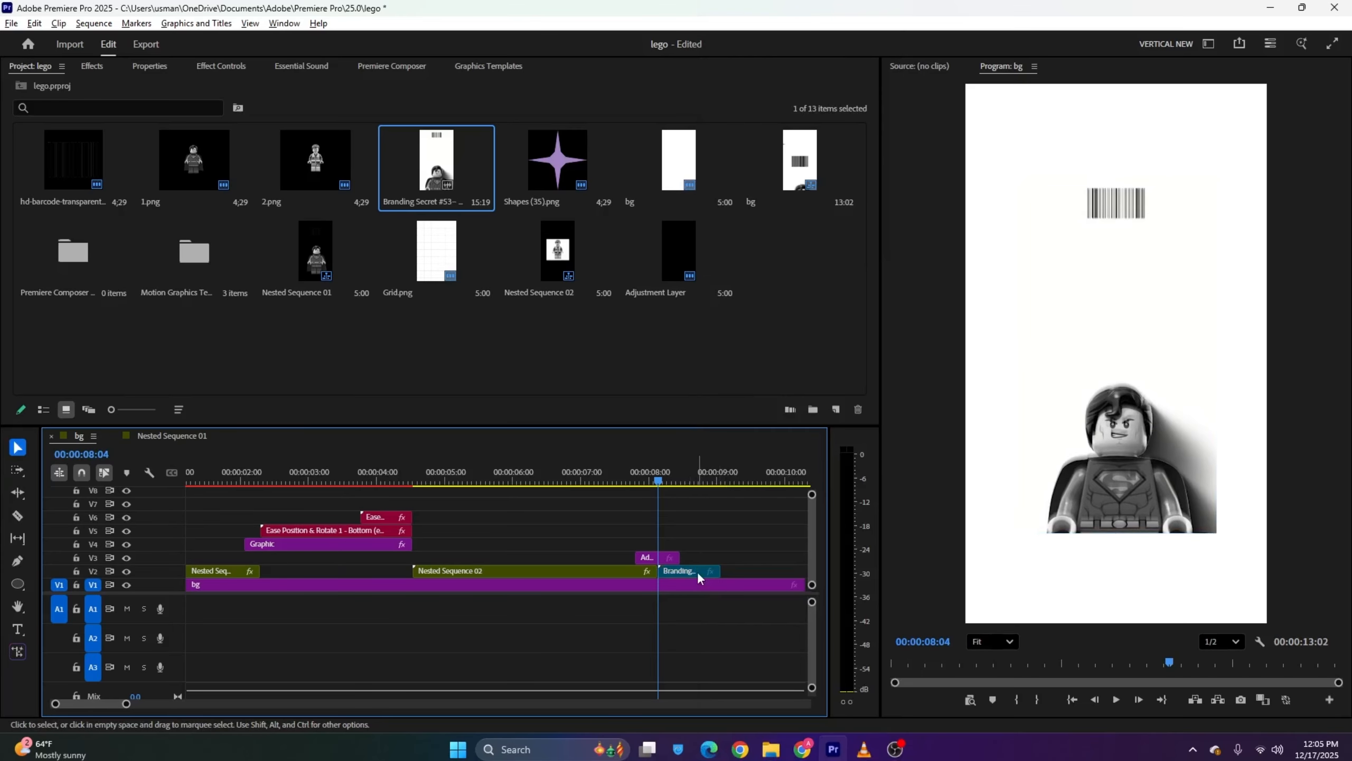
Extend the end of the Branding Secret #53 clip on V2 to about 00:00:13:26
left_click(695, 571)
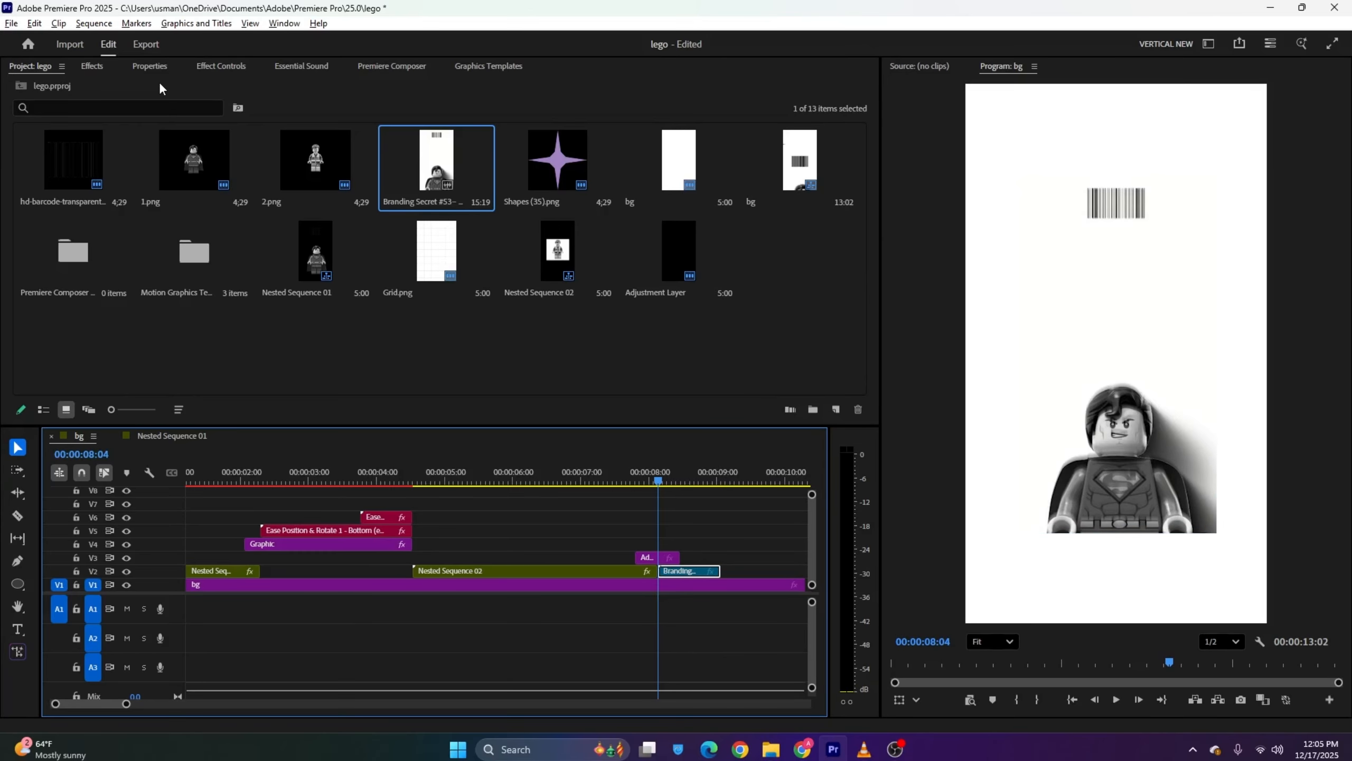
left_click_drag(662, 488, 712, 485)
left_click_drag(729, 568, 782, 569)
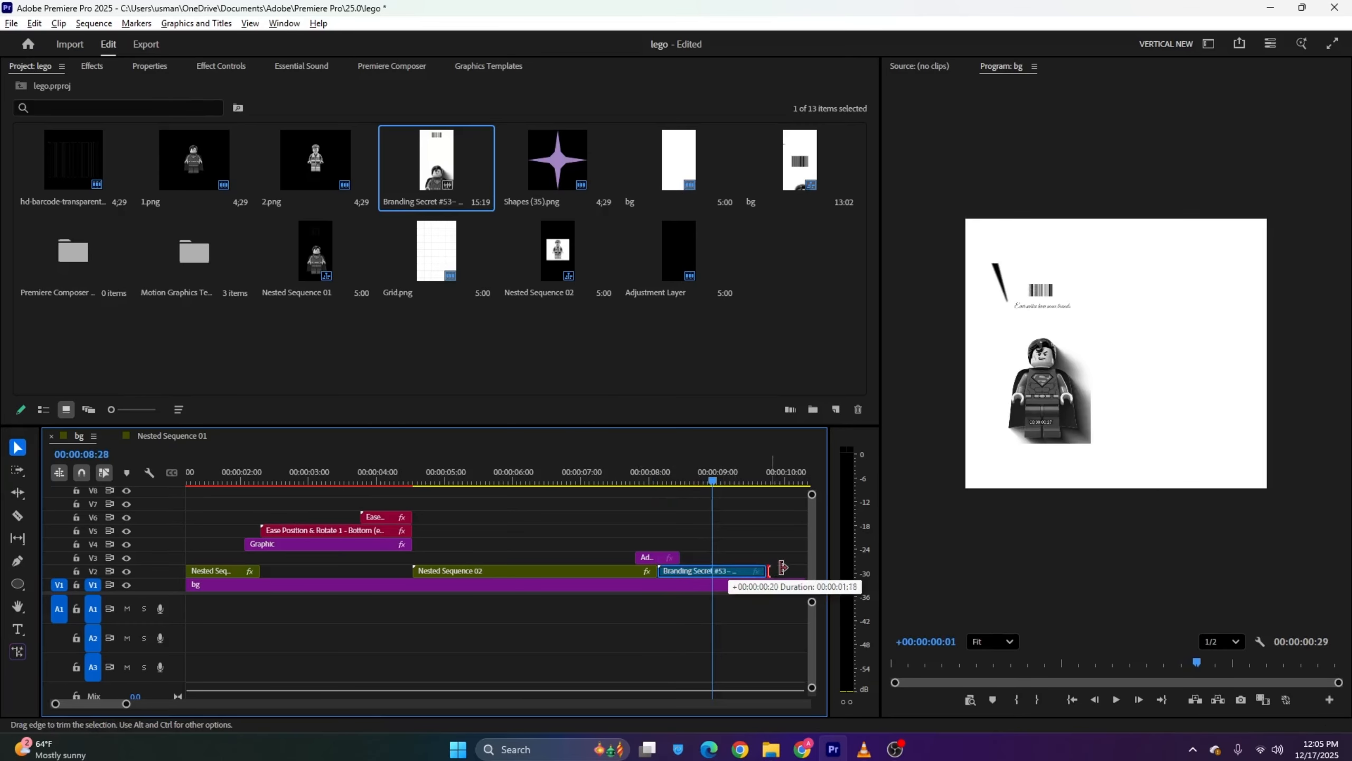
left_click_drag(710, 478, 734, 480)
left_click_drag(788, 571, 816, 570)
Split the Branding Secret #53 clip at 00:00:12:10, delete the earlier part, and move the remaining black-background part to 00:00:08:04
left_click_drag(504, 480, 712, 500)
key("c")
left_click(713, 572)
key("v")
left_click(676, 566)
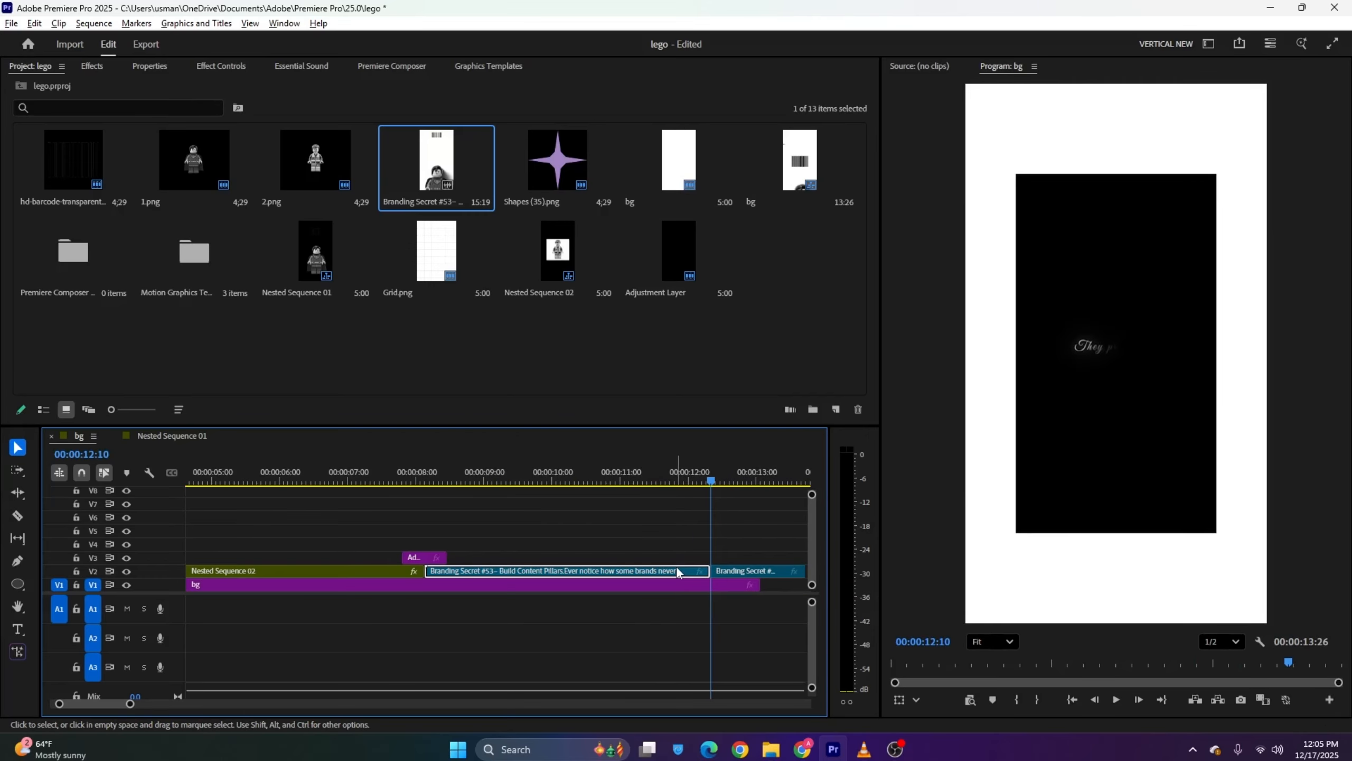
key("Delete")
left_click_drag(729, 575, 444, 572)
Animate the Branding Secret #53 clip from Position 540, 1947.8 and Opacity 0% at 00:00:08:04 to 540, 960 and 100% at about 00:00:08:12, and preview
left_click_drag(441, 481, 429, 482)
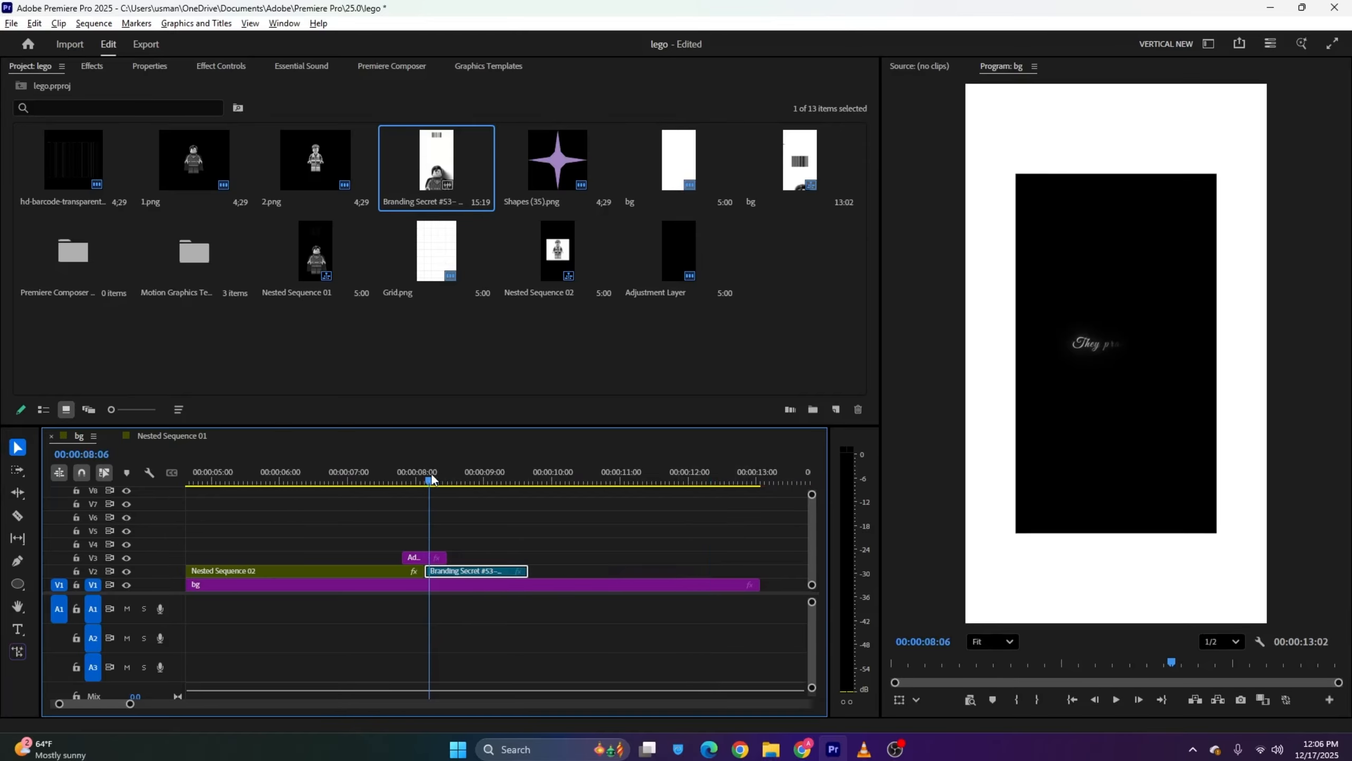
left_click(218, 66)
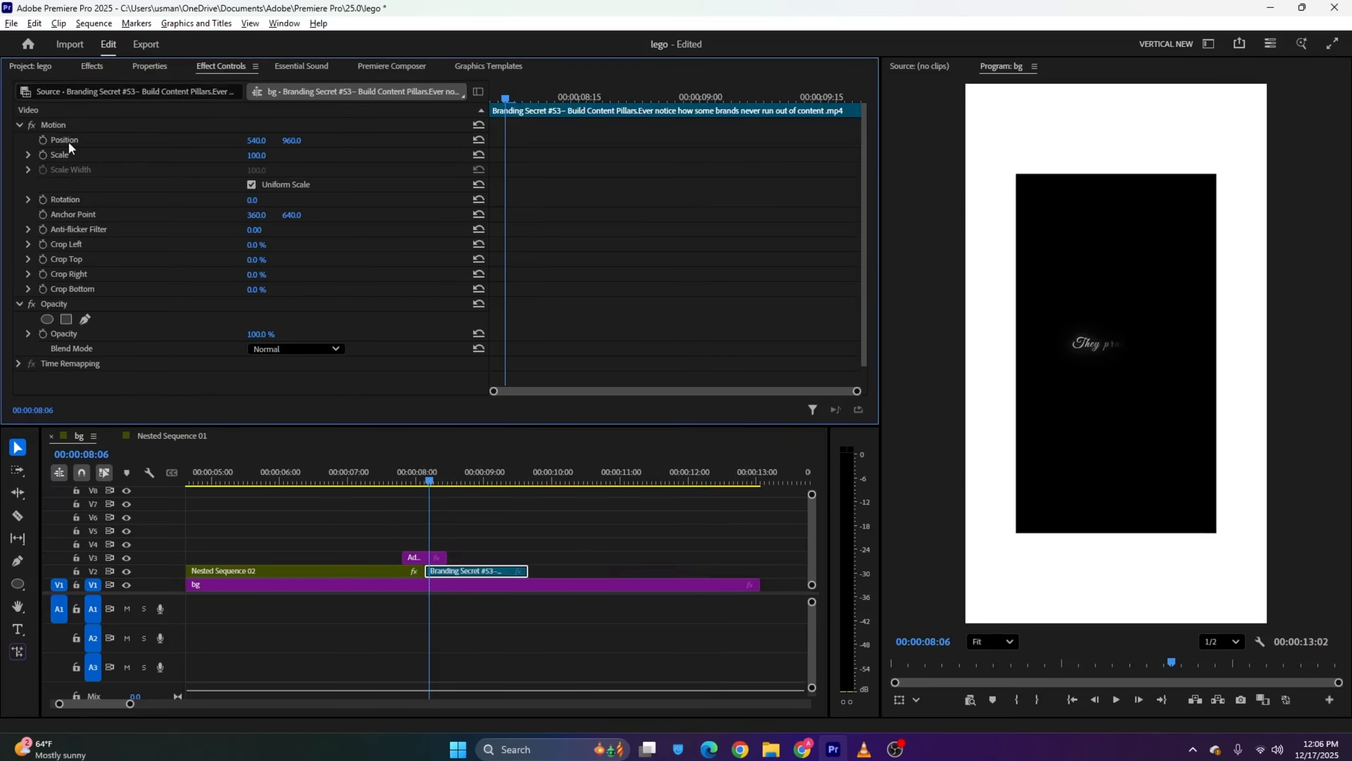
left_click(52, 141)
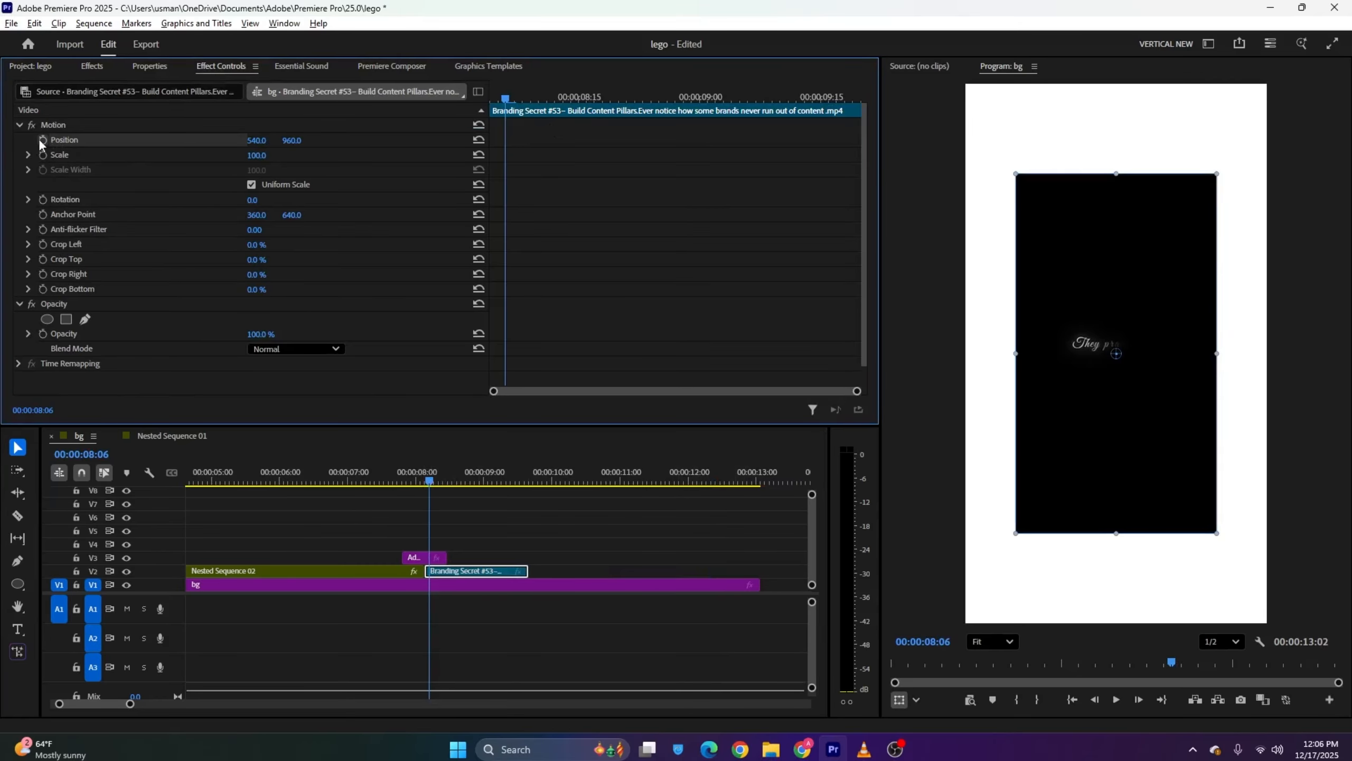
left_click_drag(505, 140, 552, 141)
left_click_drag(500, 97, 473, 91)
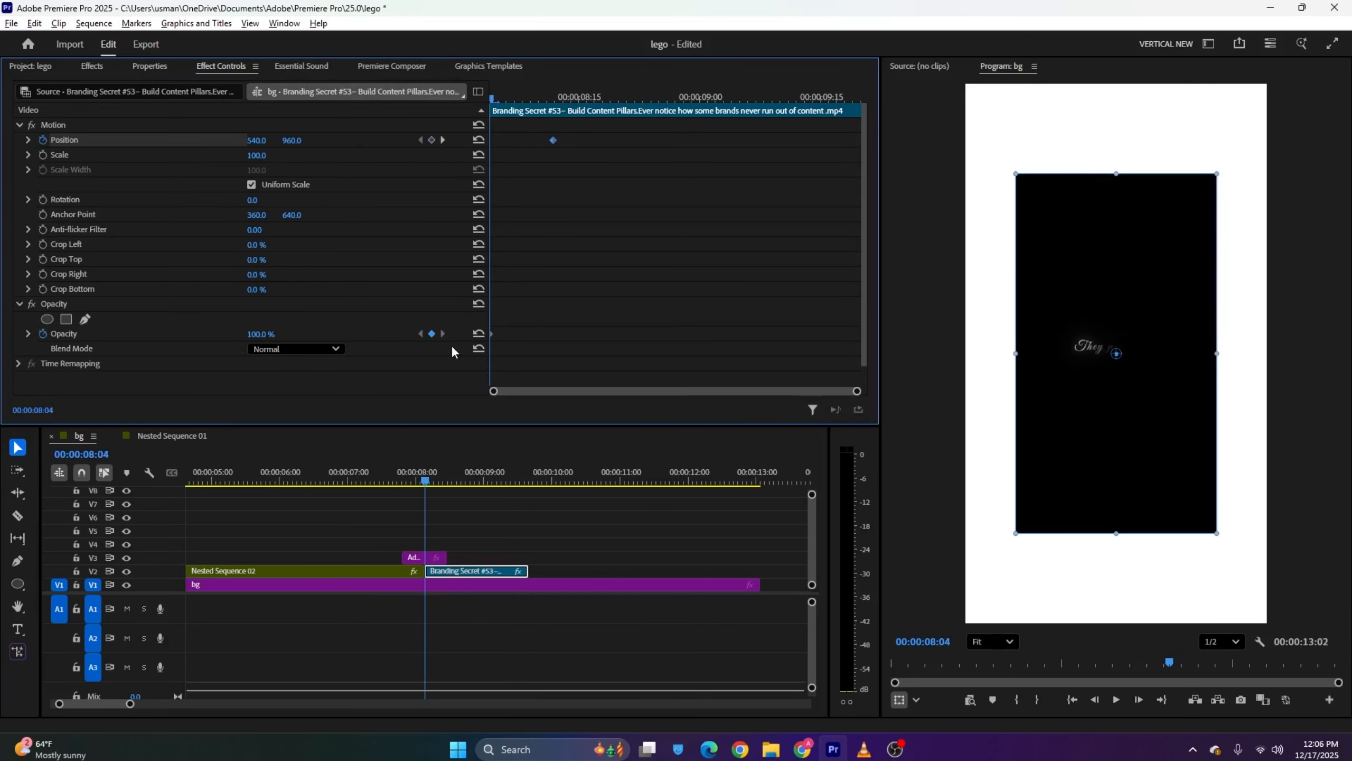
left_click_drag(493, 334, 553, 334)
left_click_drag(258, 334, 187, 335)
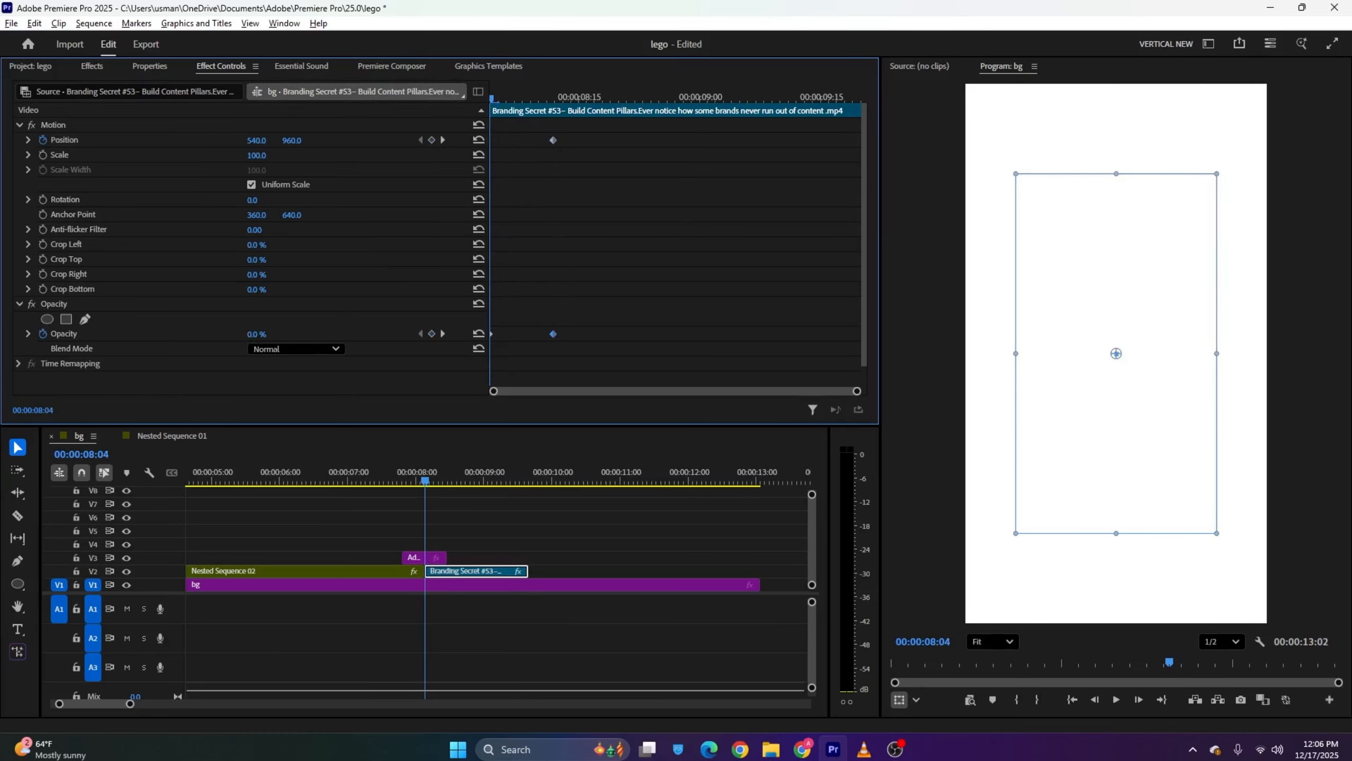
key("ctrl+s")
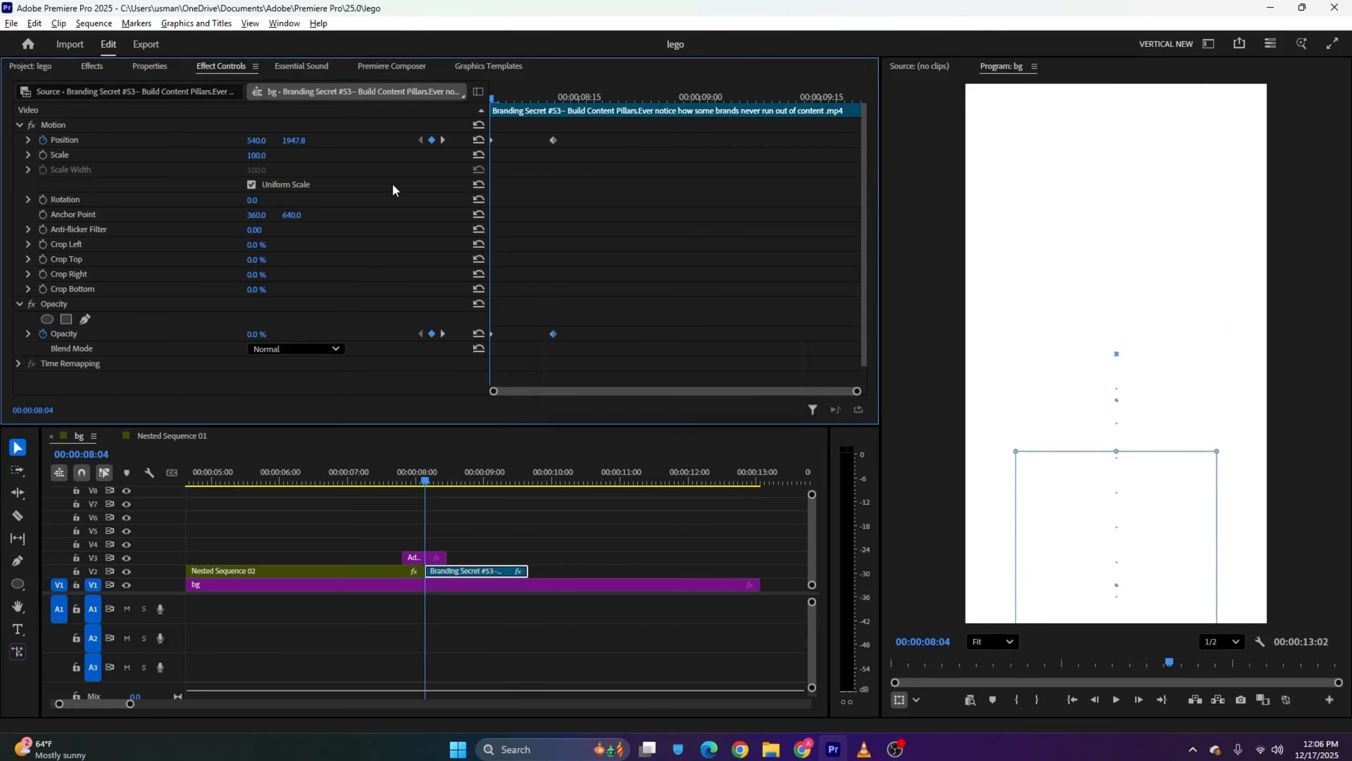
key("space")
key("space")
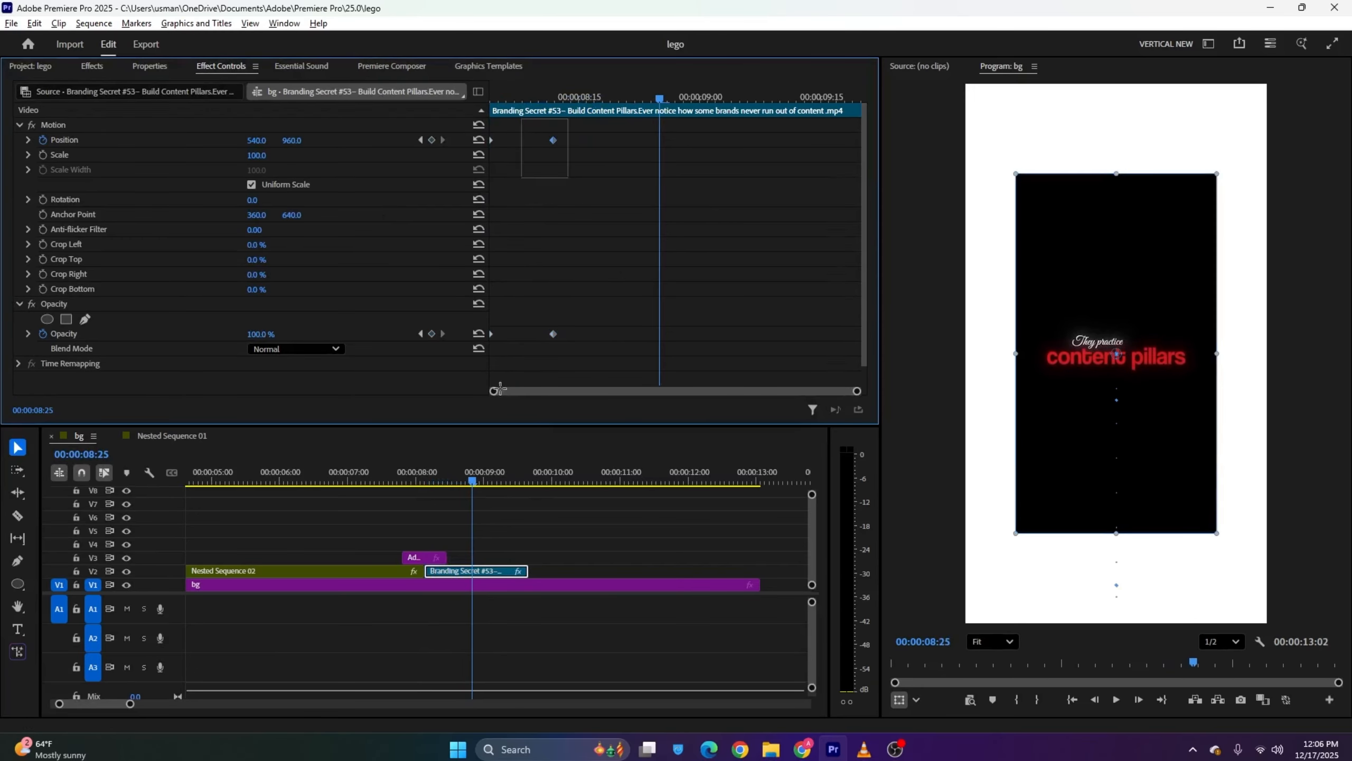
Move the ending Position and Opacity keyframes of the Branding Secret #53 clip to about 00:00:09:03 and preview the slower rise
left_click_drag(500, 388, 498, 395)
left_click_drag(557, 329, 728, 336)
left_click_drag(575, 100, 420, 80)
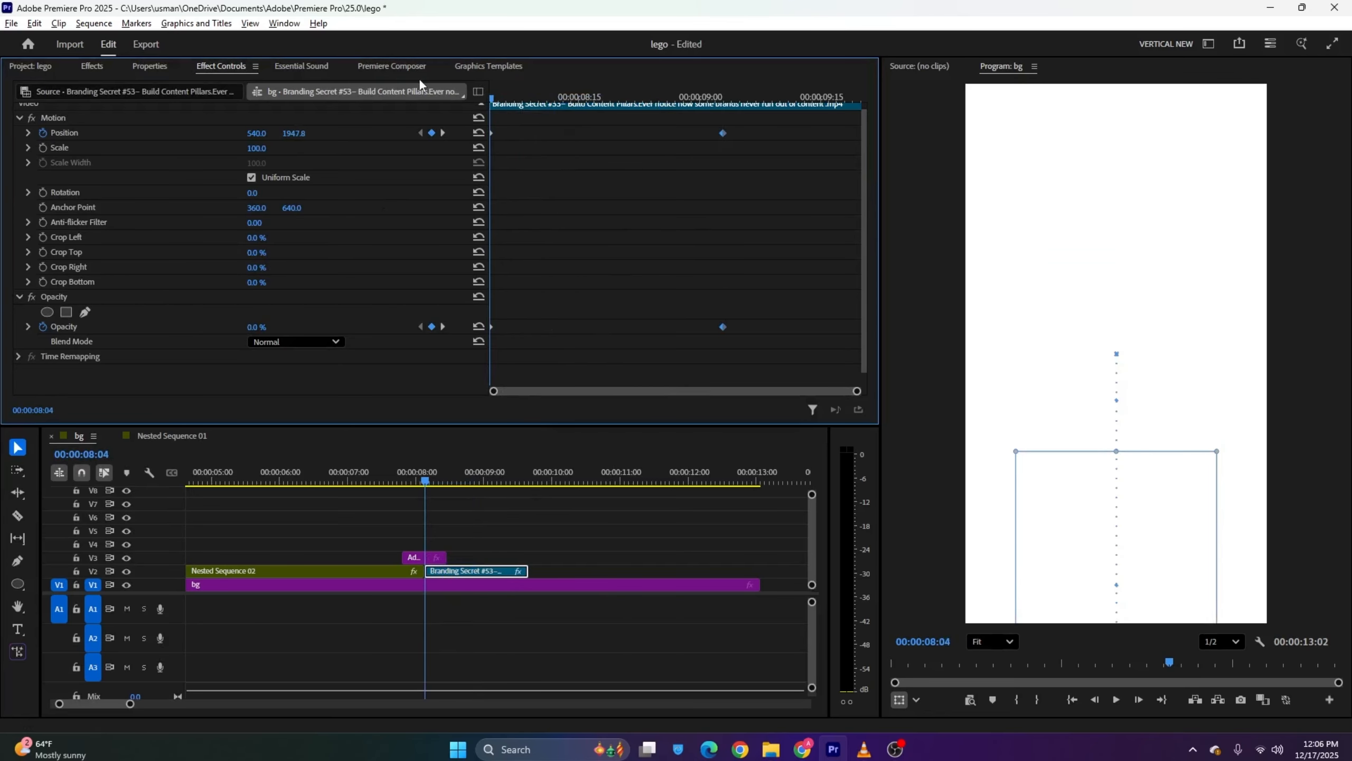
key("space")
Open Nested Sequence 01 and copy the Drop Shadow effect of the 1.png clip on V7
mouse_move(252, 475)
left_mouse_down()
mouse_move(97, 484)
mouse_move(257, 493)
left_mouse_up()
double_click(265, 573)
left_click(254, 510)
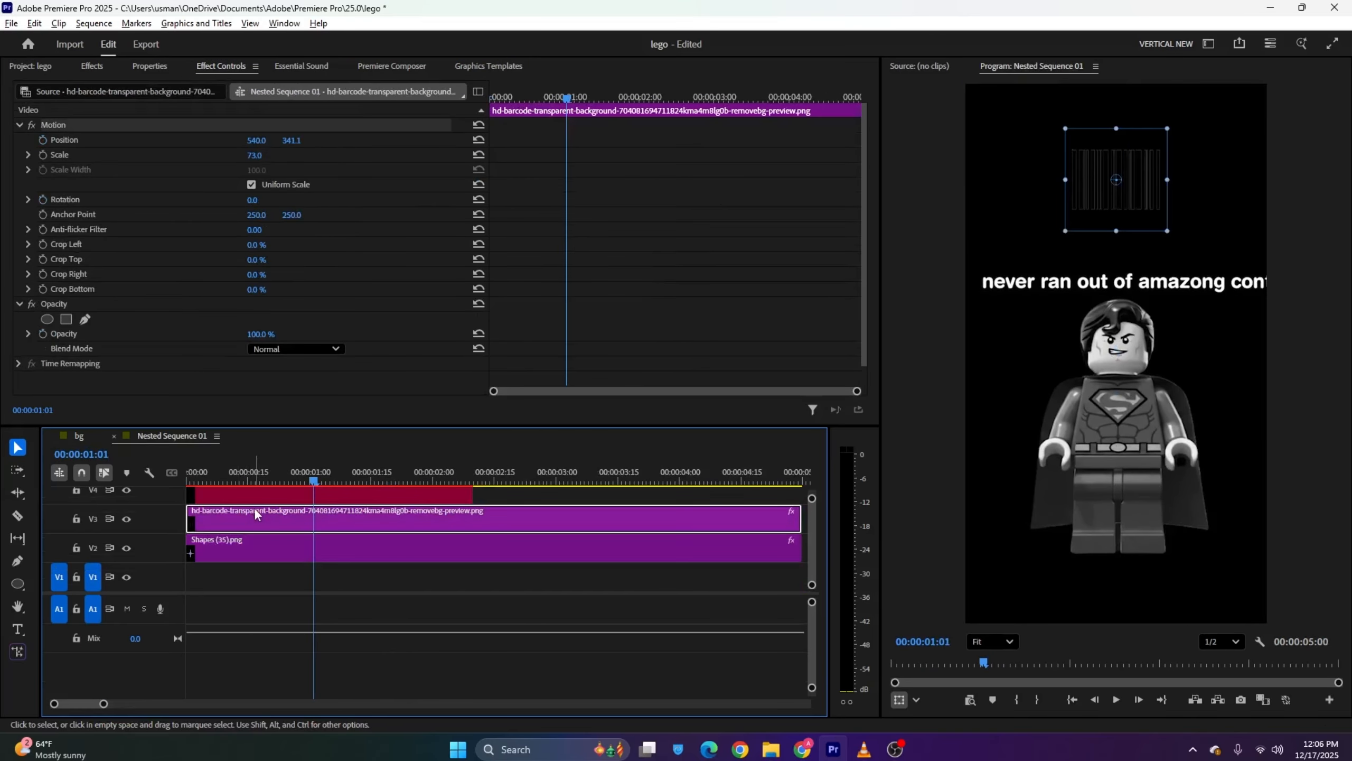
left_click_drag(815, 498, 814, 482)
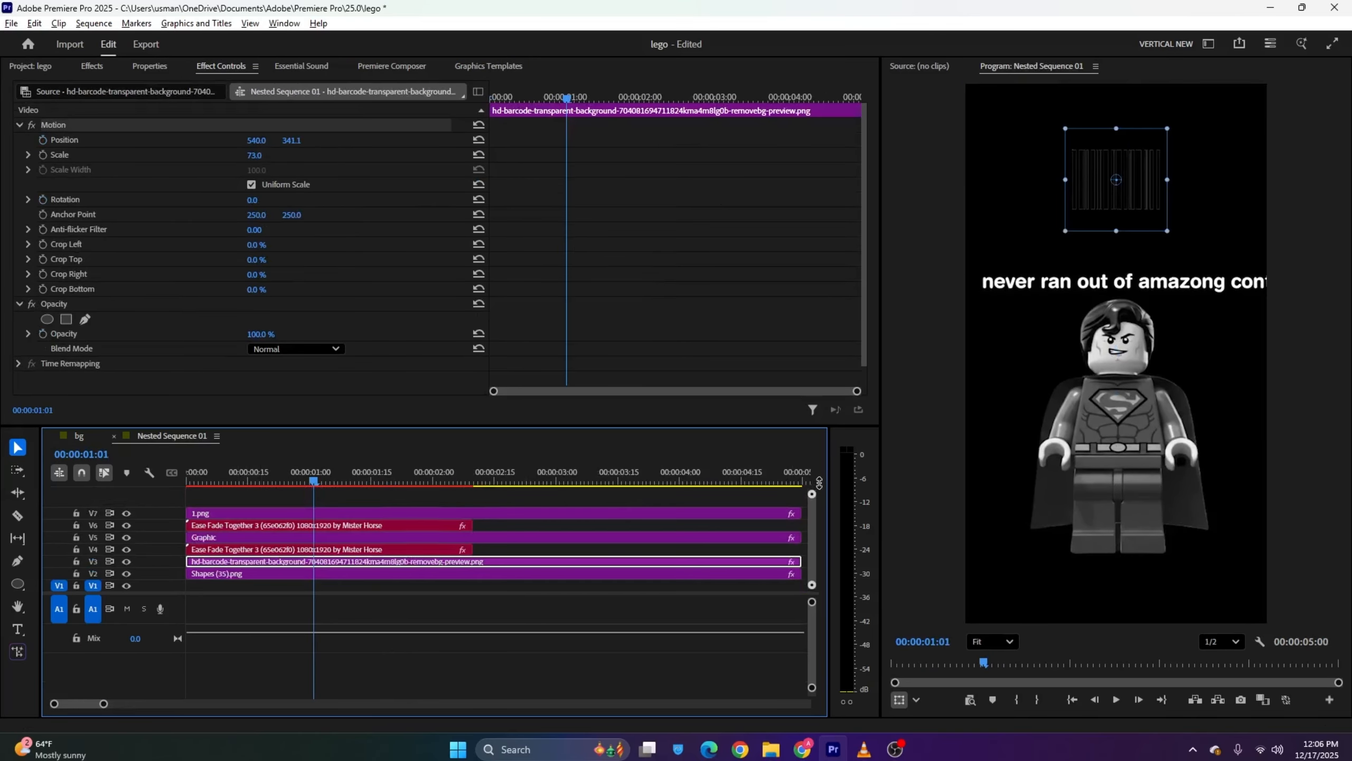
left_click(326, 513)
scroll(186, 274, "down", 5)
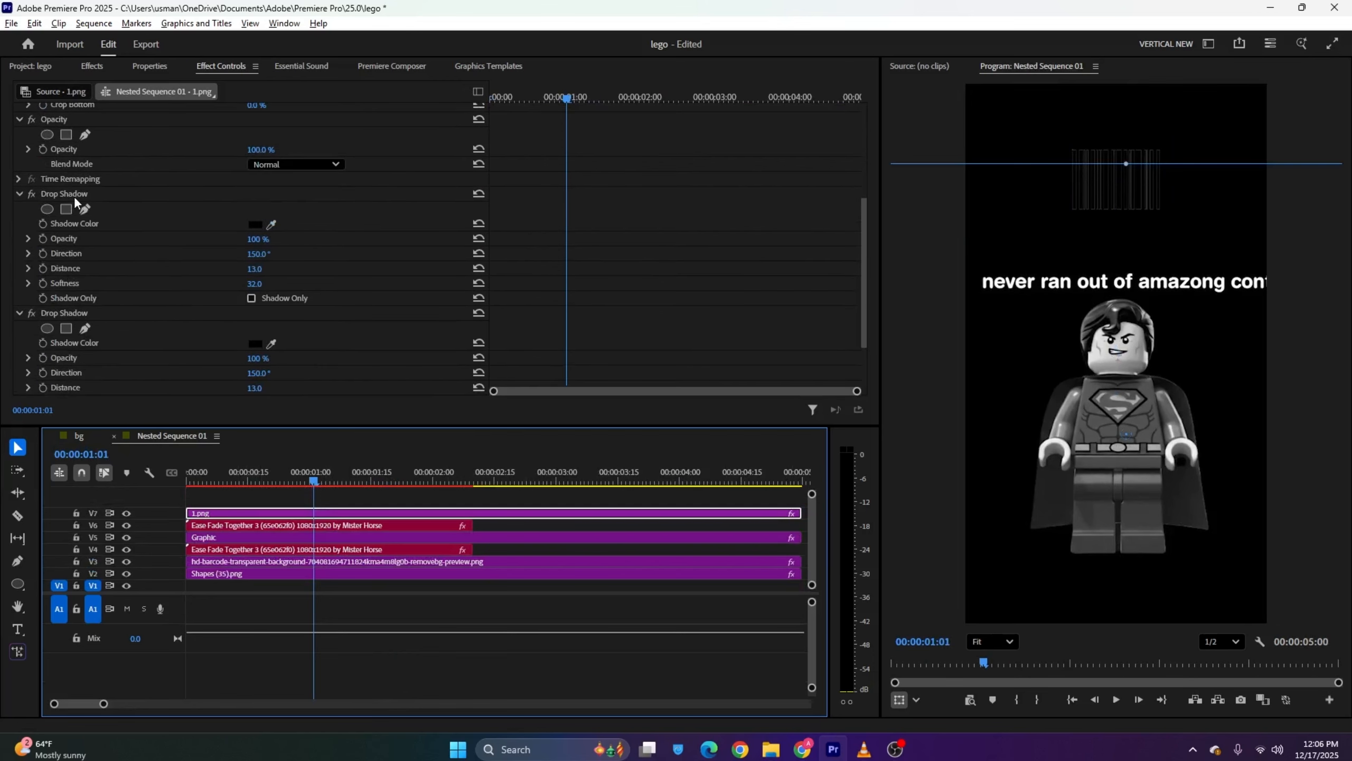
left_click(74, 196)
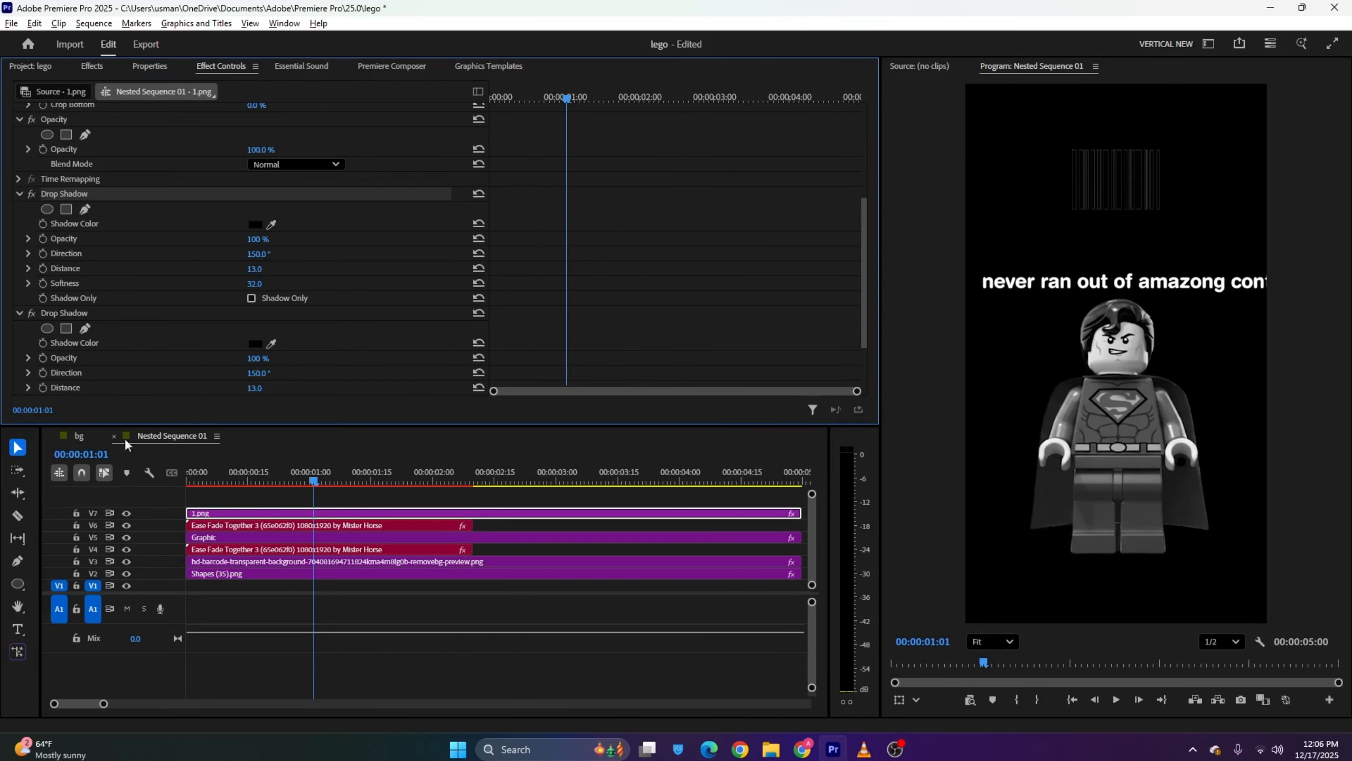
Return to the bg sequence and paste the Drop Shadow effect onto the Branding Secret #53 clip
left_click(82, 436)
left_click_drag(756, 480, 796, 549)
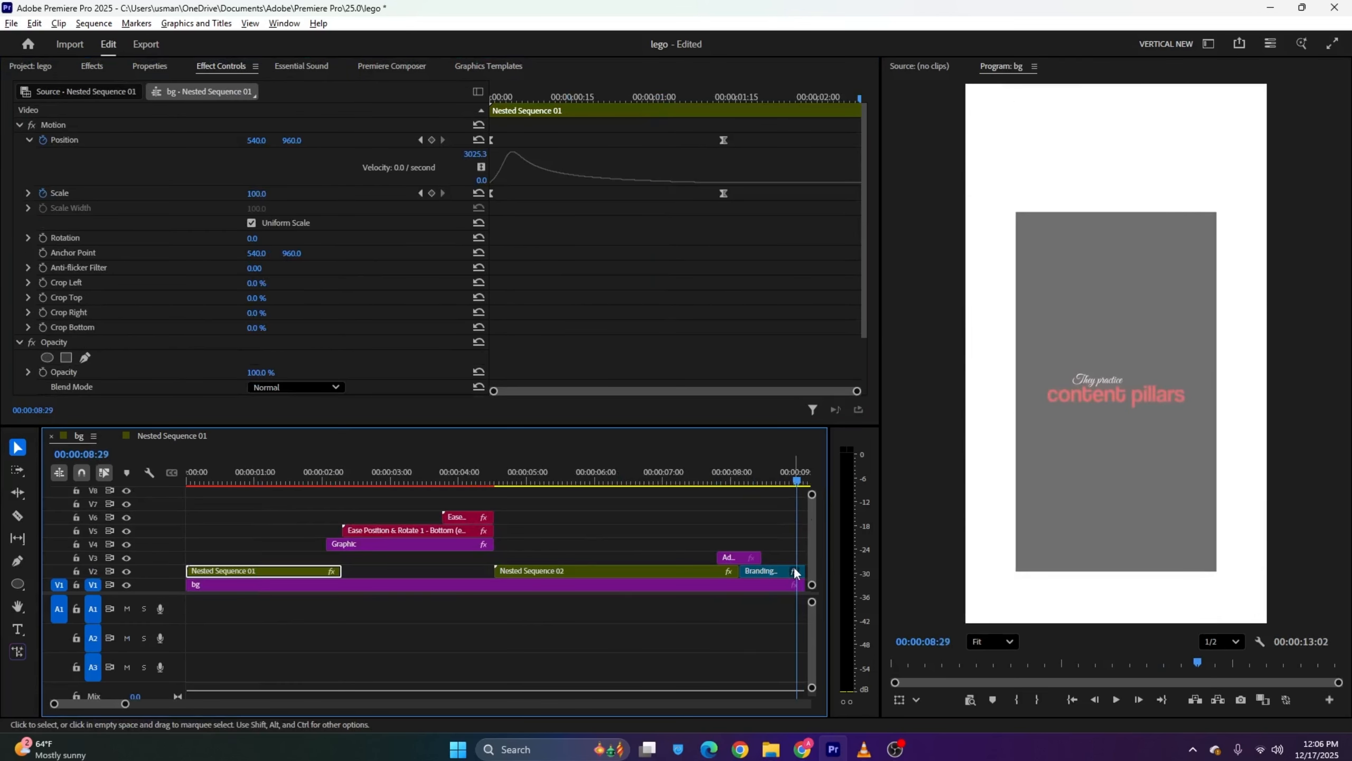
left_click(795, 571)
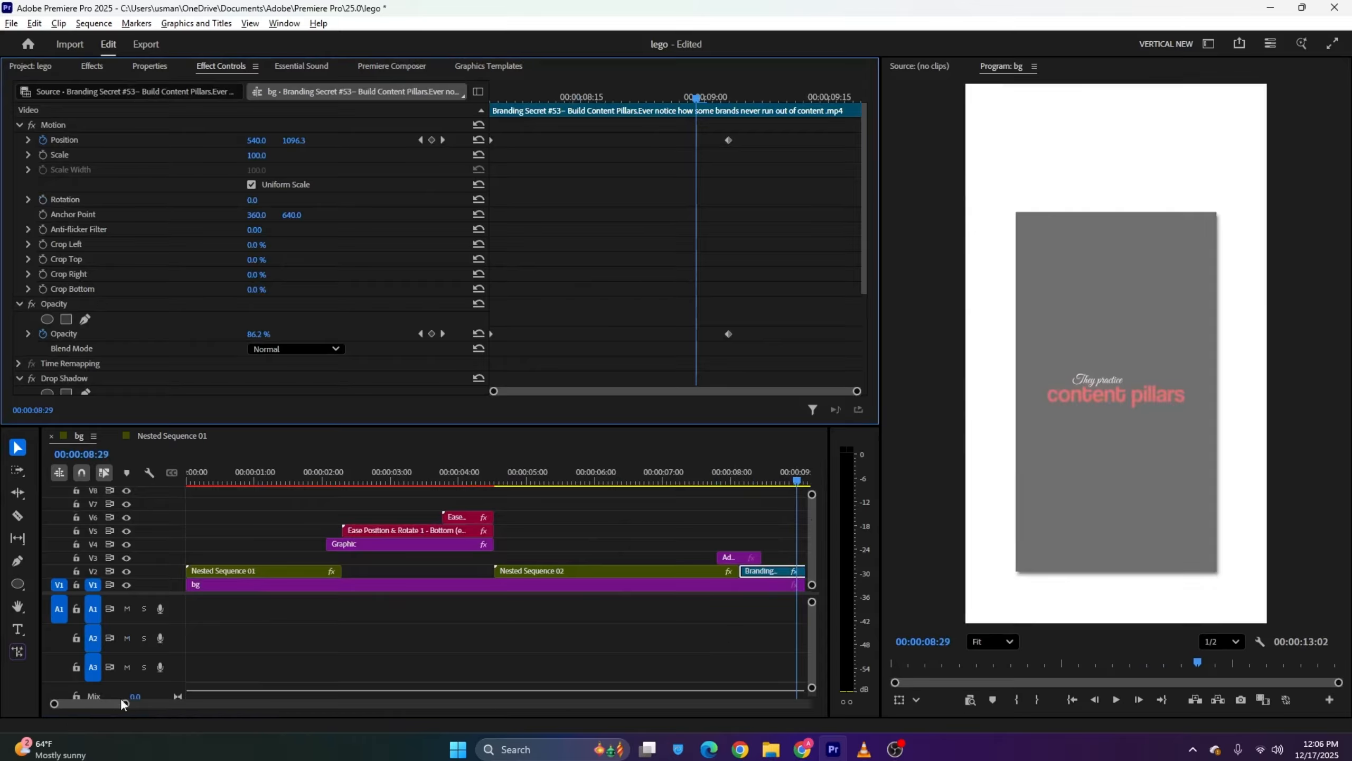
Move the clip's ending Opacity keyframe to about 00:00:08:16 and paste a second Drop Shadow onto it
left_click_drag(123, 704, 158, 703)
left_click_drag(728, 334, 589, 334)
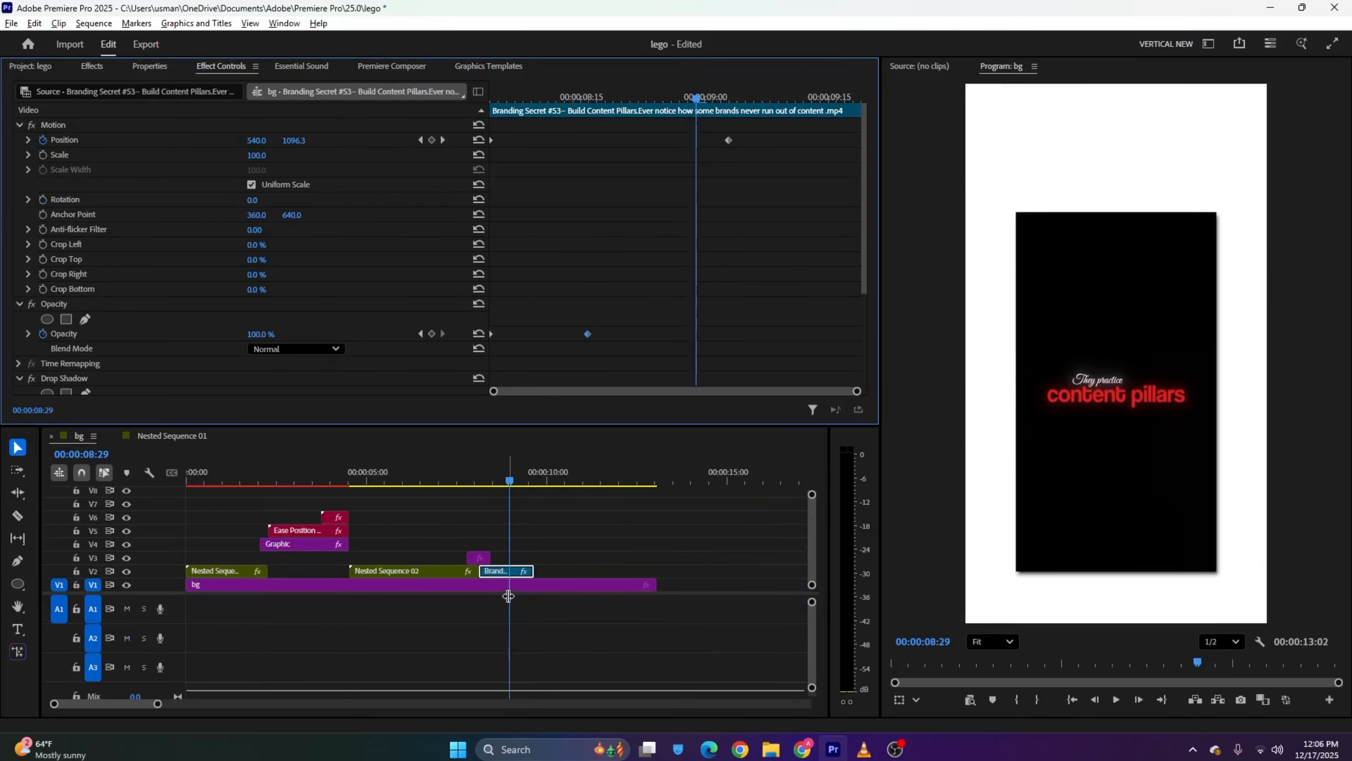
scroll(260, 317, "down", 5)
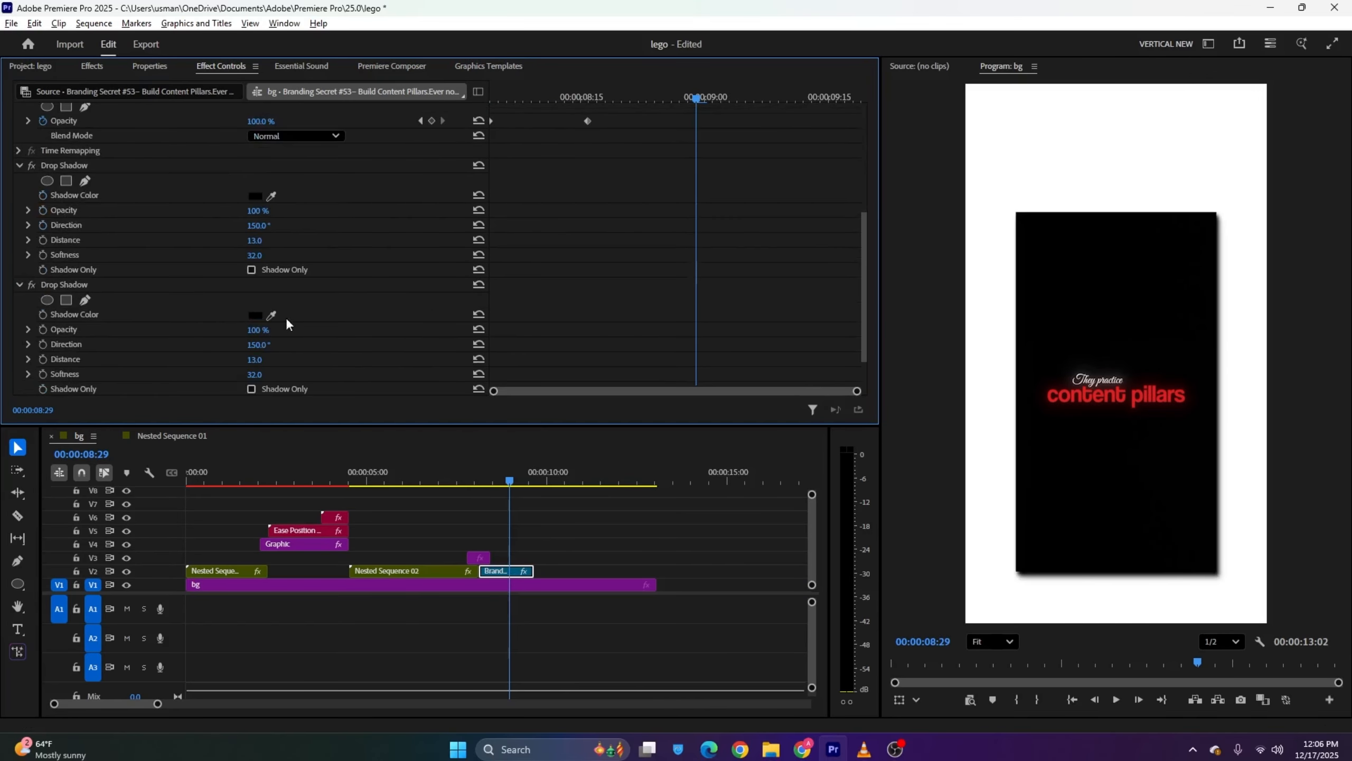
Check the framed video scene in the VLC reference, then extend the Branding Secret #53 clip's end to about 00:00:11:14 in Premiere Pro
left_click(864, 749)
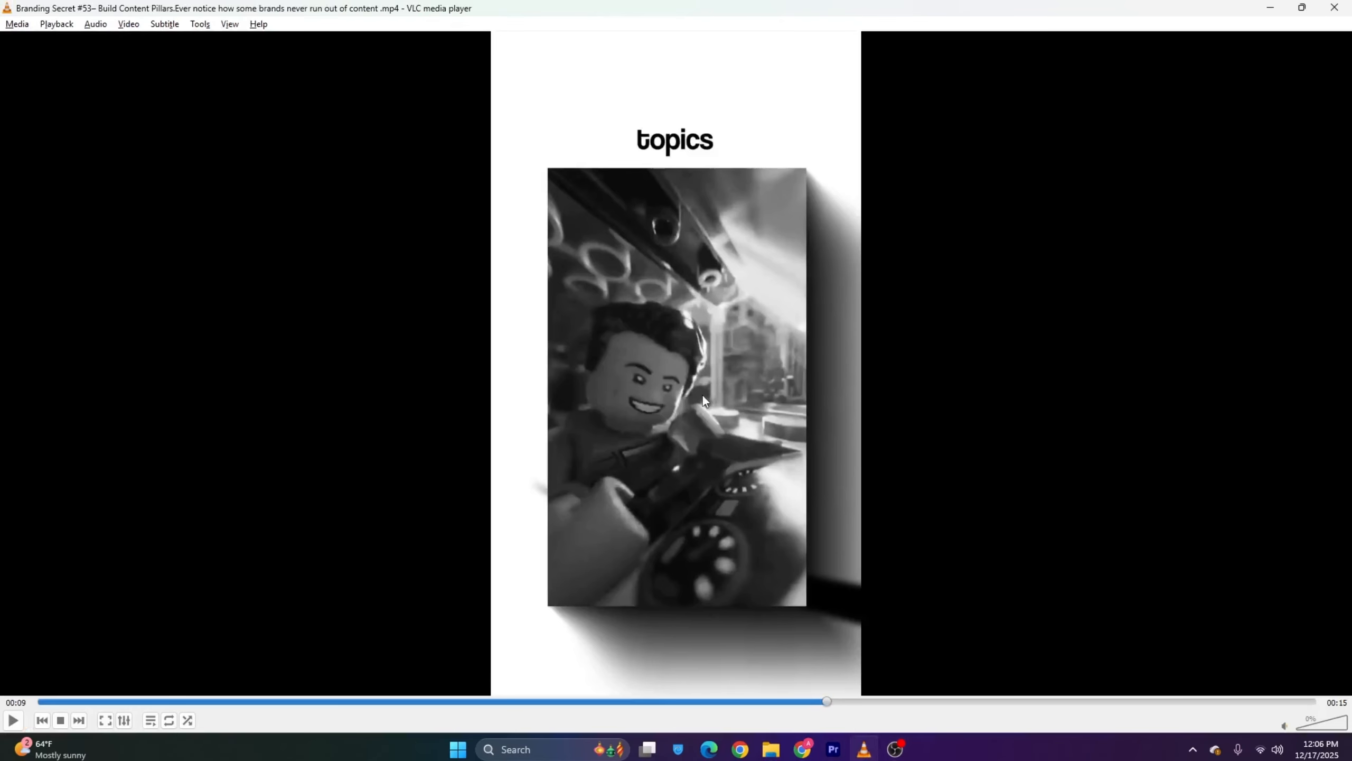
left_click_drag(805, 709, 852, 704)
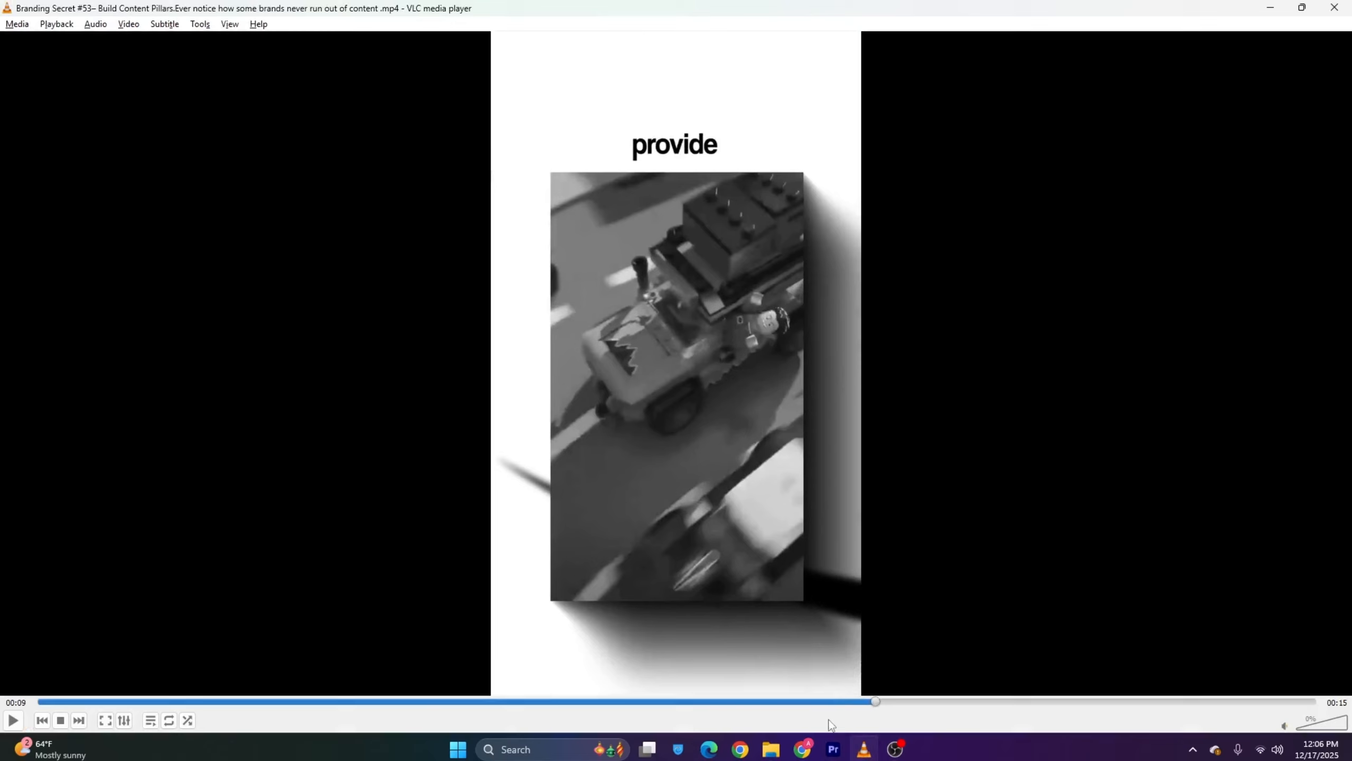
left_click(833, 750)
left_click_drag(532, 571, 600, 570)
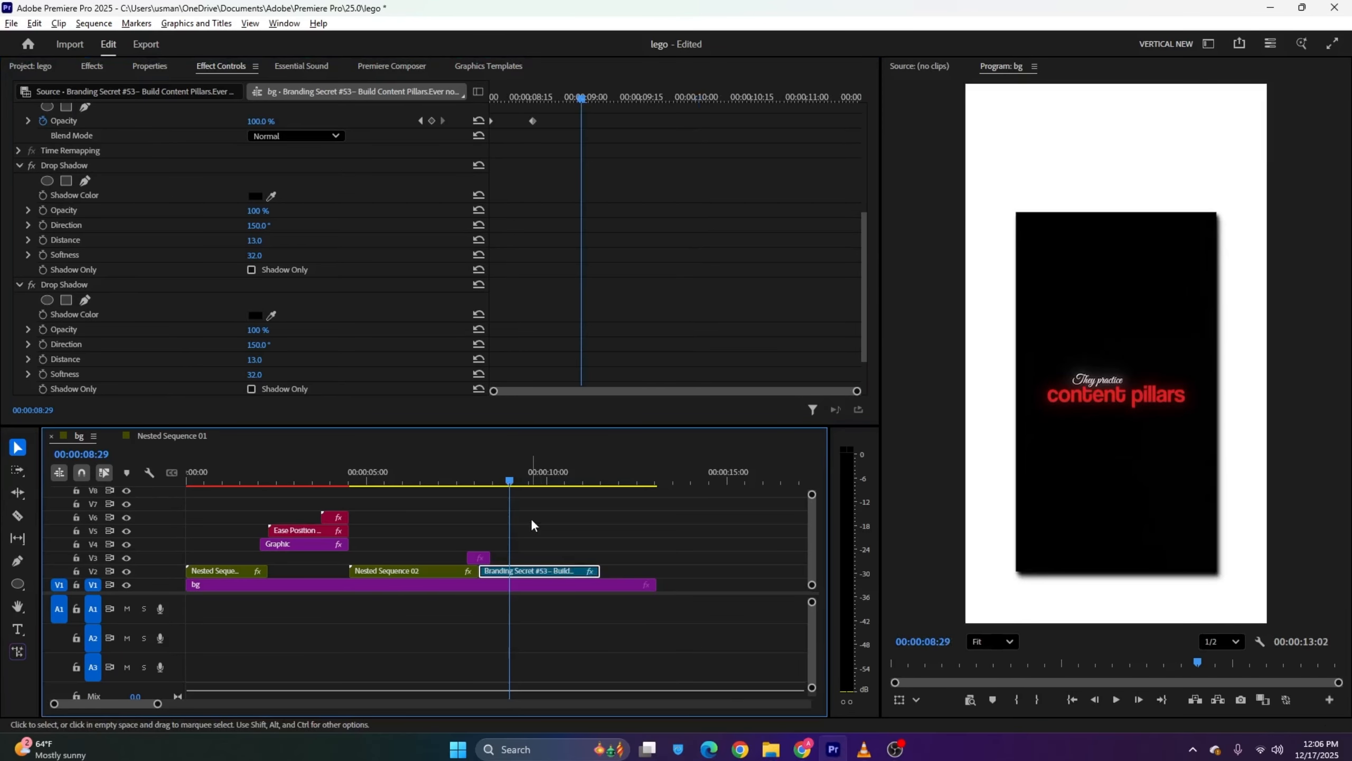
Draw a black wedge with the Pen tool, from a point left of the video frame to two points beyond the canvas's lower right edge
left_click(534, 521)
left_click(18, 561)
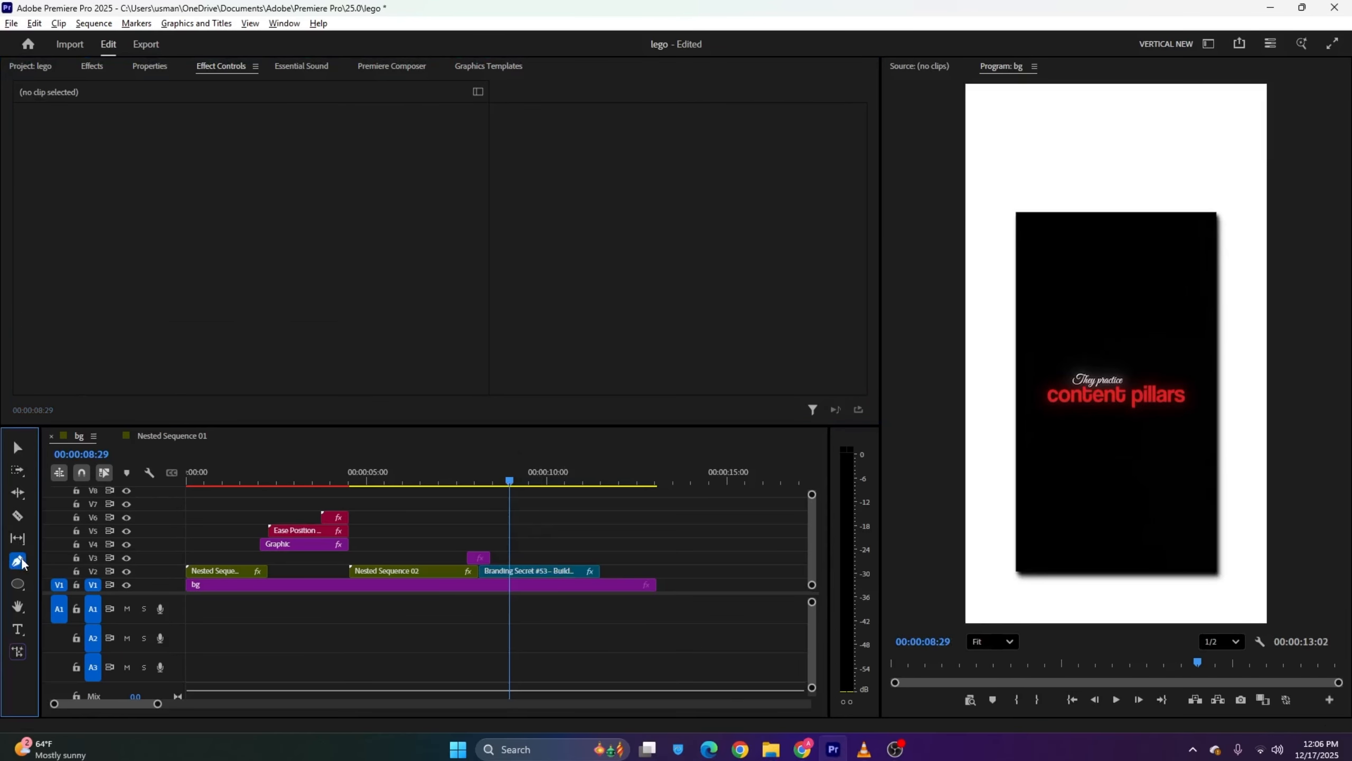
key("alt+Tab")
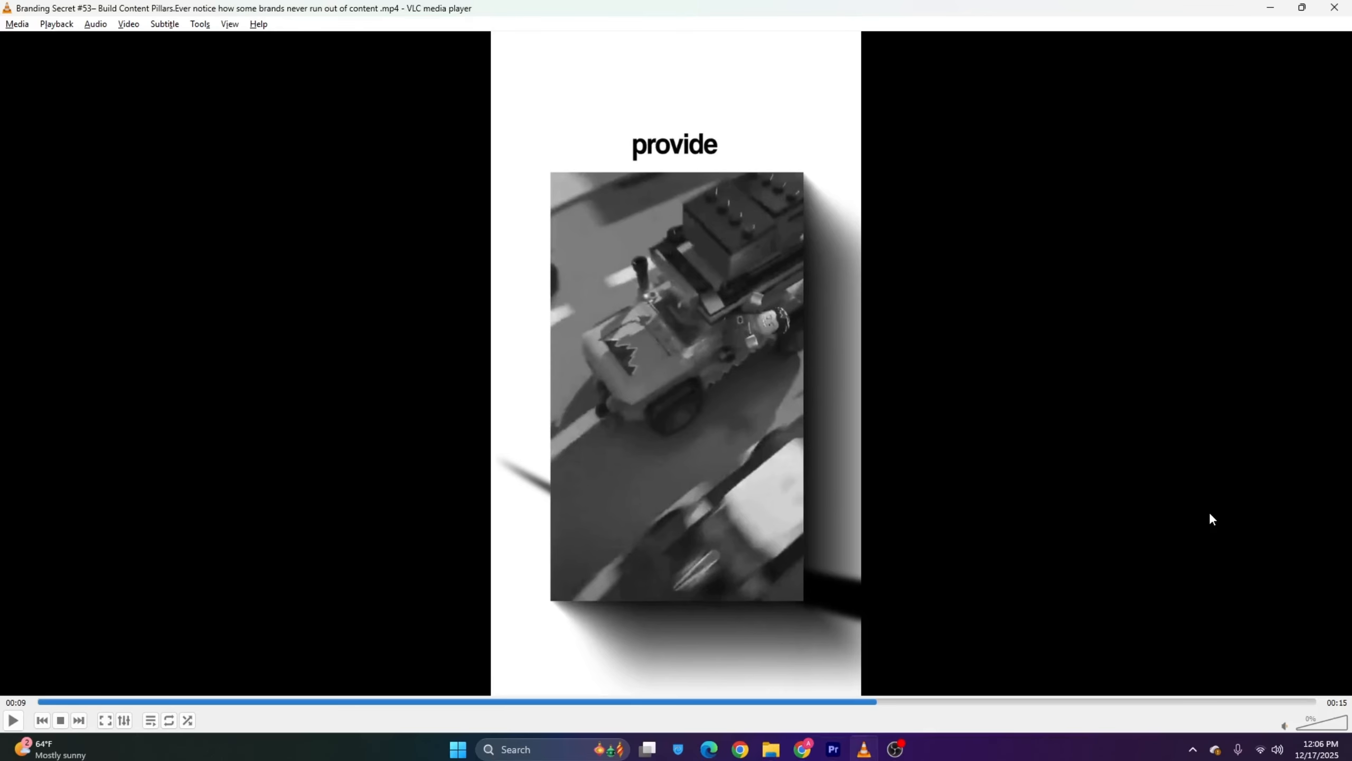
key("alt+Tab")
left_click(991, 421)
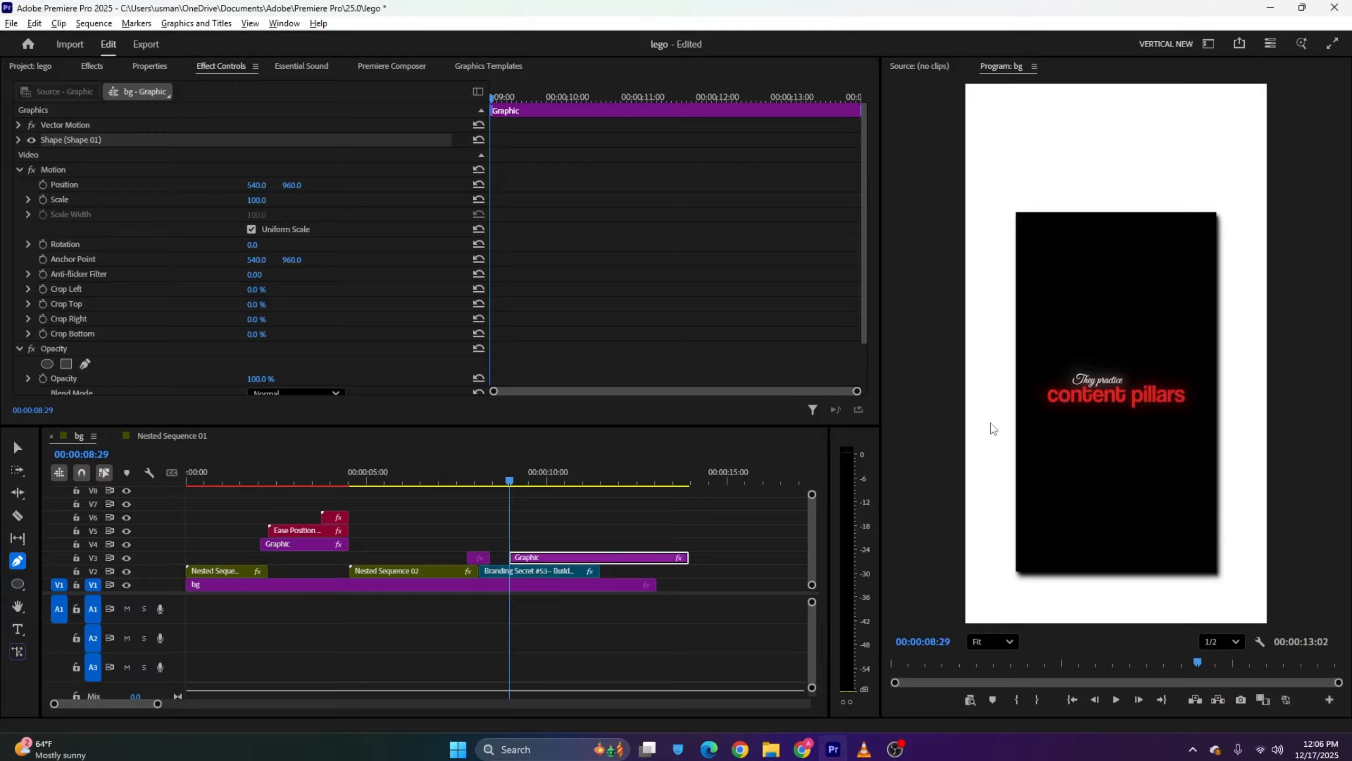
left_click(1287, 549)
left_click(1274, 584)
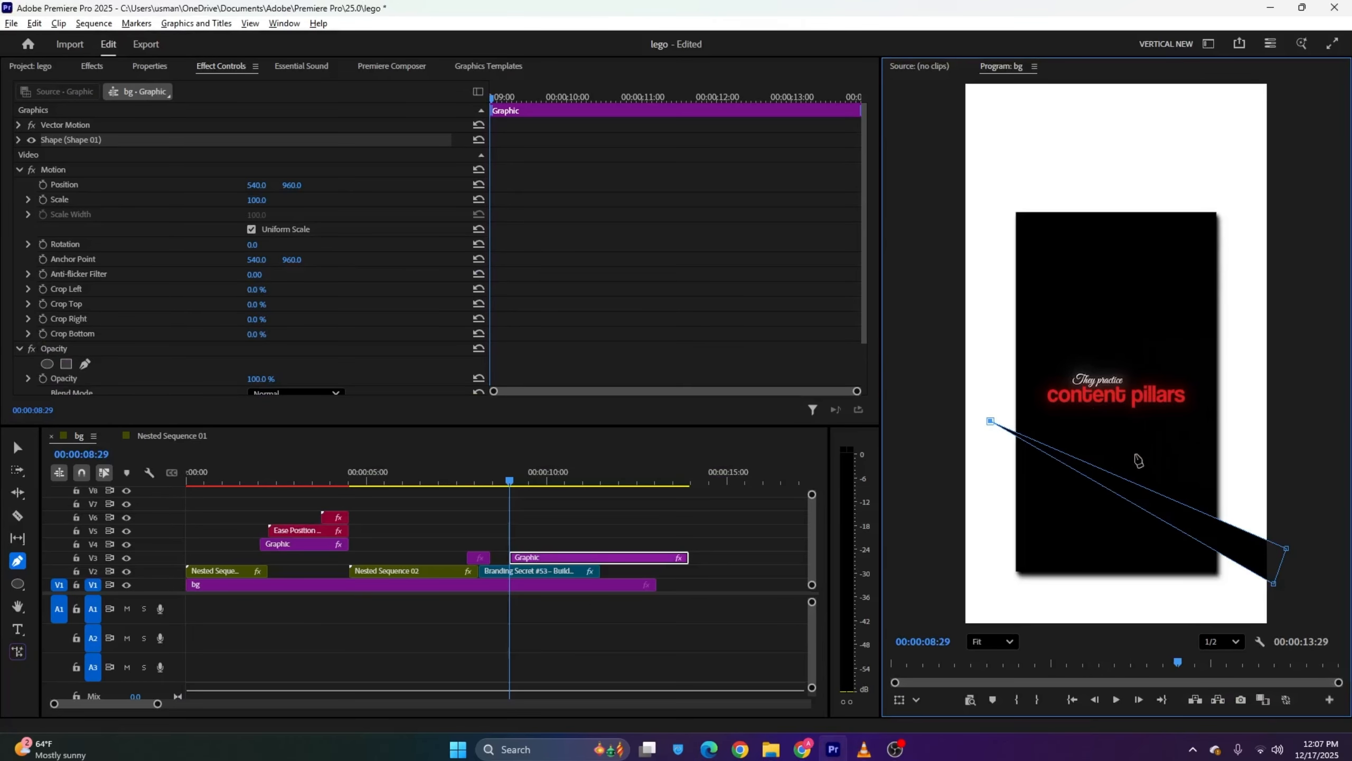
Curve the corner points of the black wedge shape and undo the stray extra shape point
left_click_drag(1275, 585, 1271, 617)
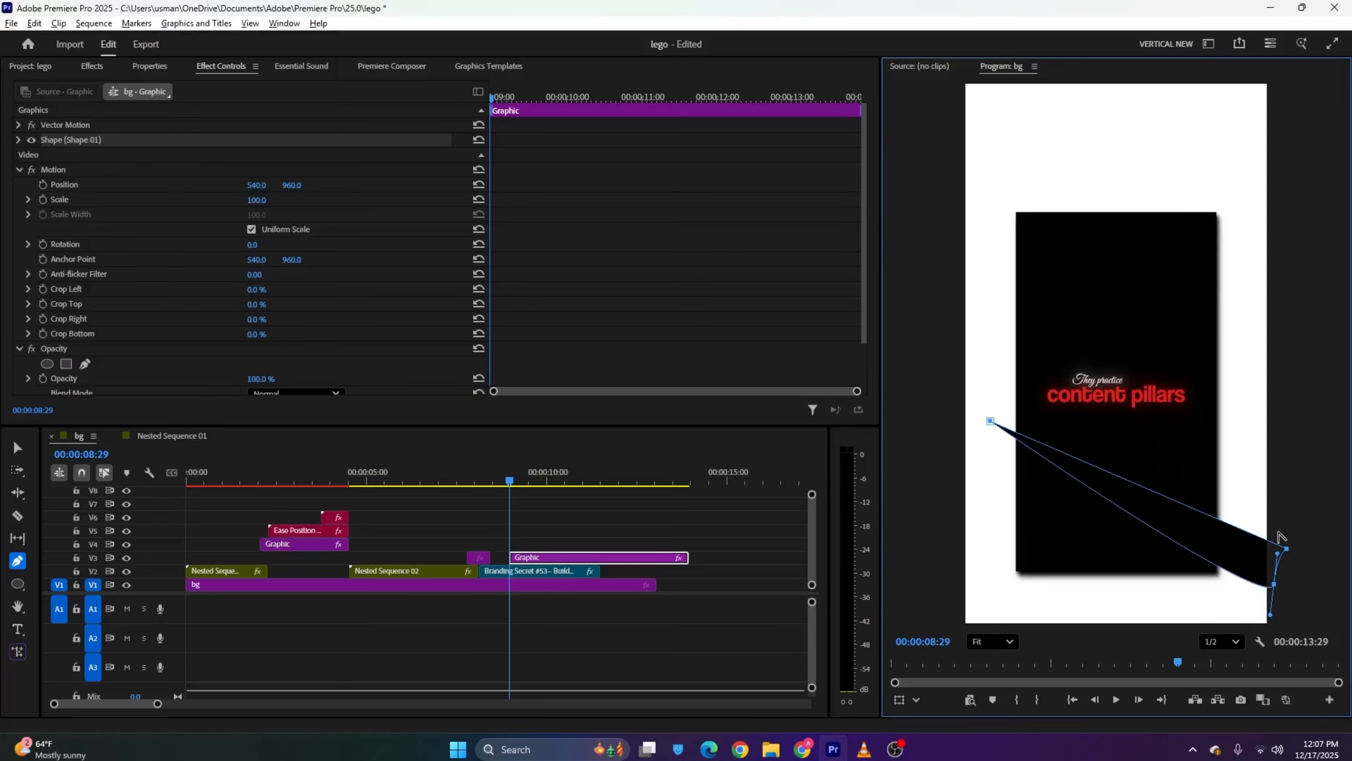
left_click_drag(991, 421, 994, 432)
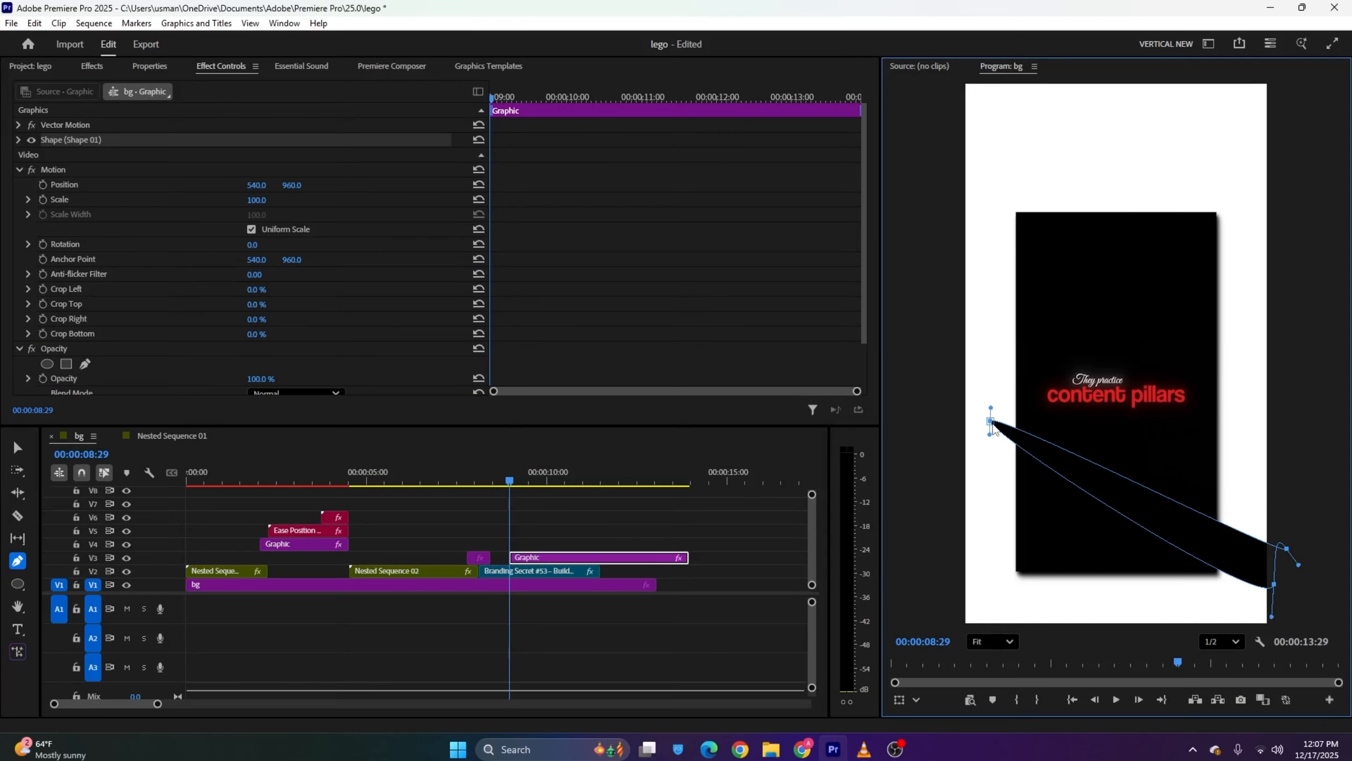
left_click(1325, 487)
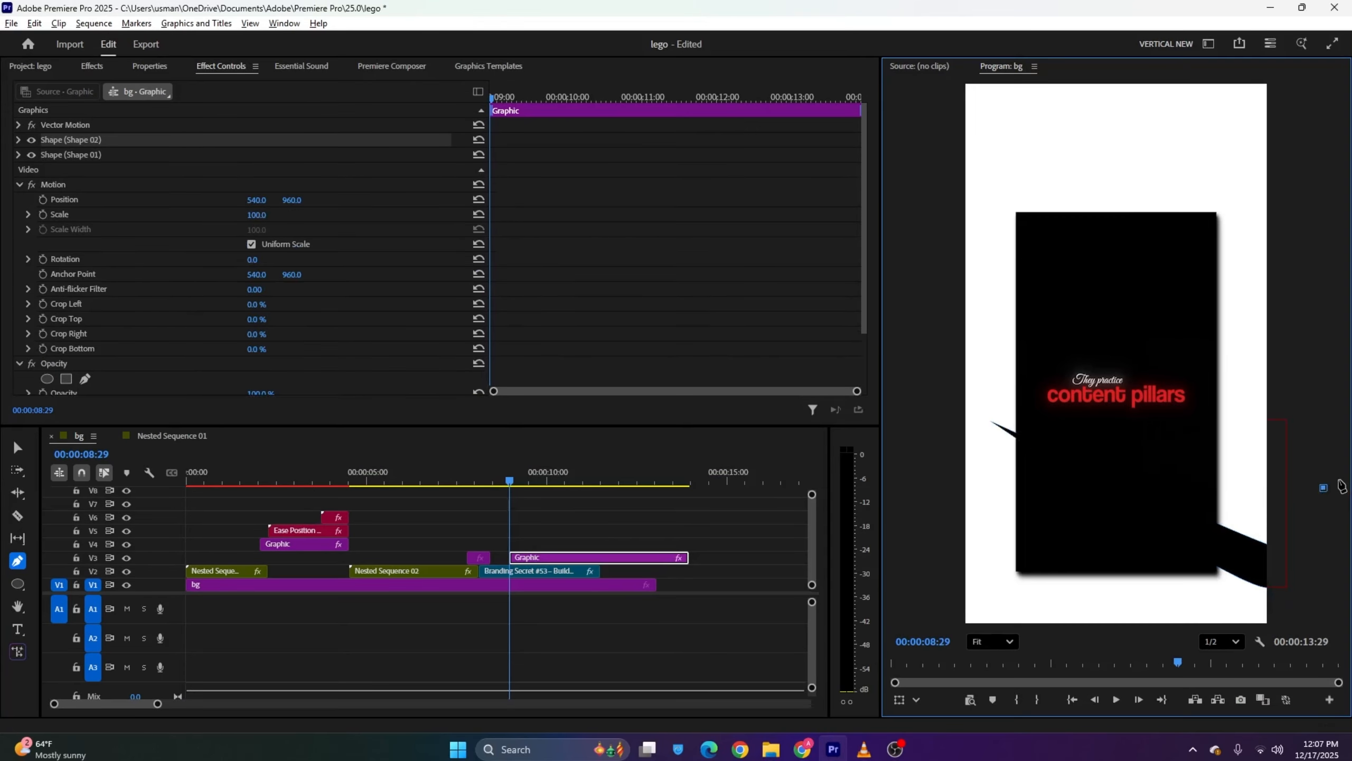
key("ctrl+z")
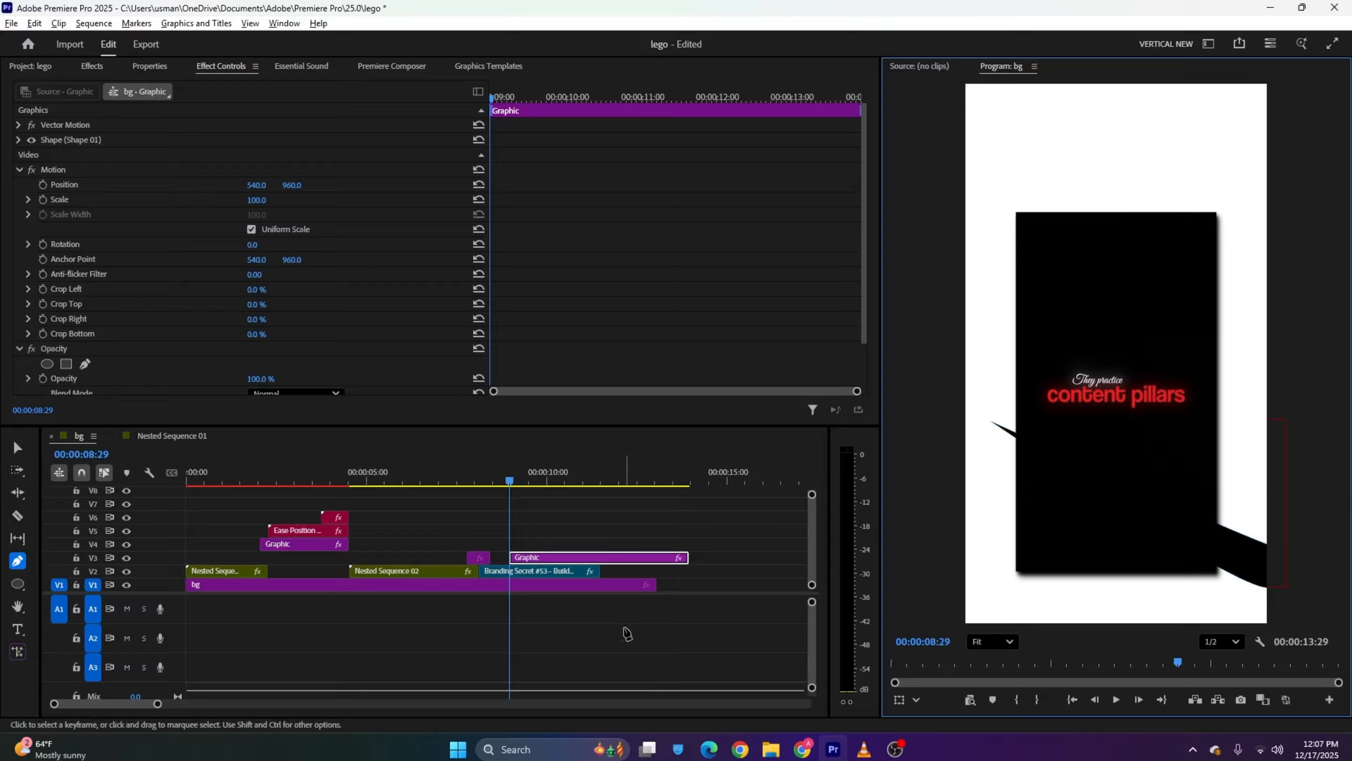
Move the Branding Secret #53 clip to V4 and place the wedge Graphic beneath it on V2, starting at 00:00:08:04
key("v")
mouse_move(510, 571)
left_mouse_down()
mouse_move(522, 549)
mouse_move(502, 577)
mouse_move(515, 576)
mouse_move(501, 577)
left_mouse_up()
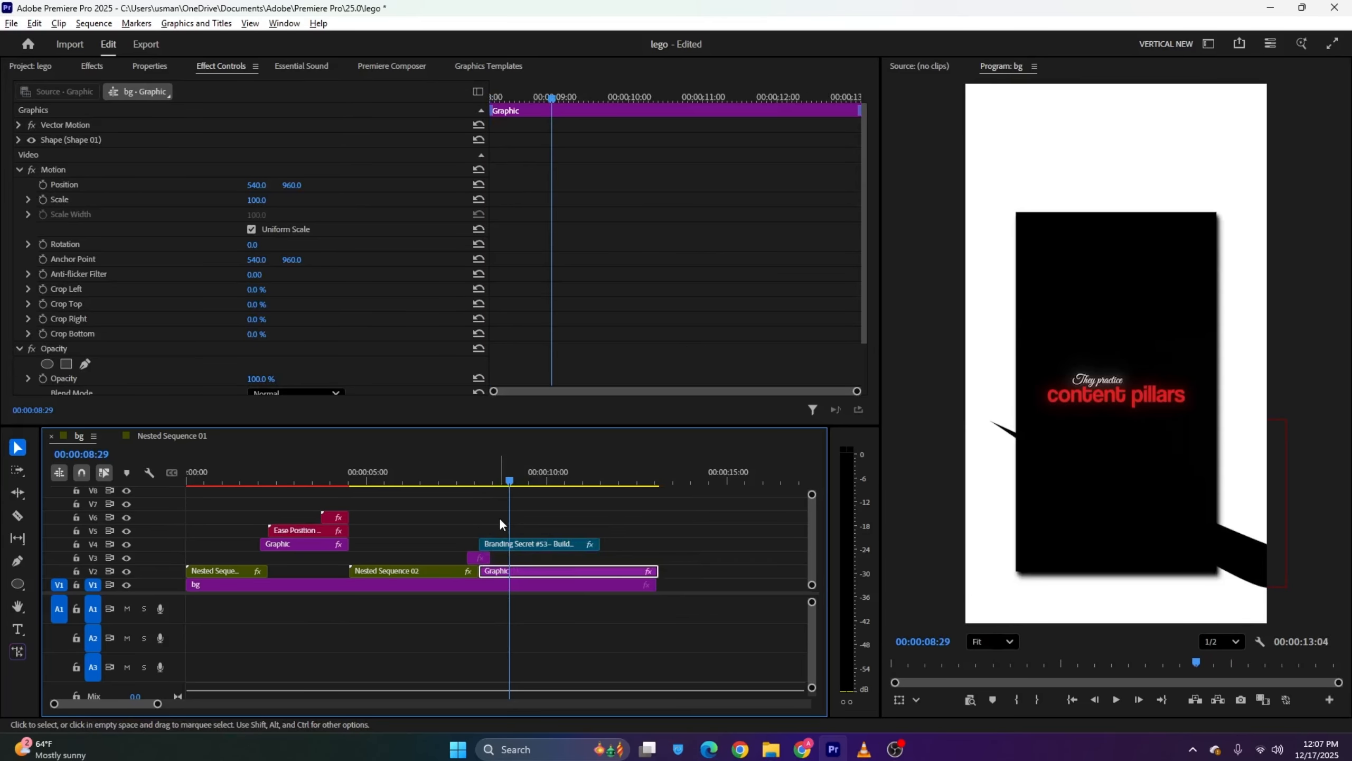
left_click(498, 512)
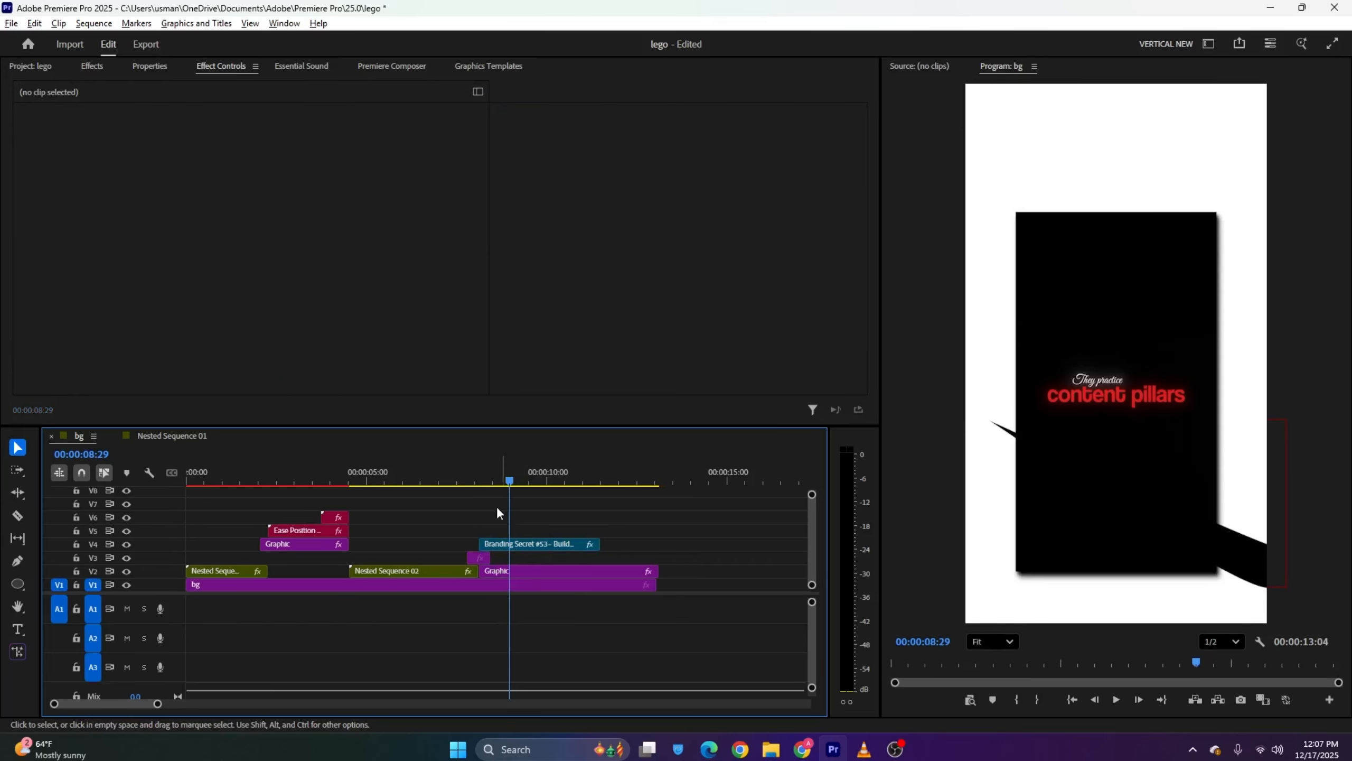
Apply Gaussian Blur to the wedge Graphic clip on V2
left_click(93, 66)
left_click_drag(93, 203, 503, 579)
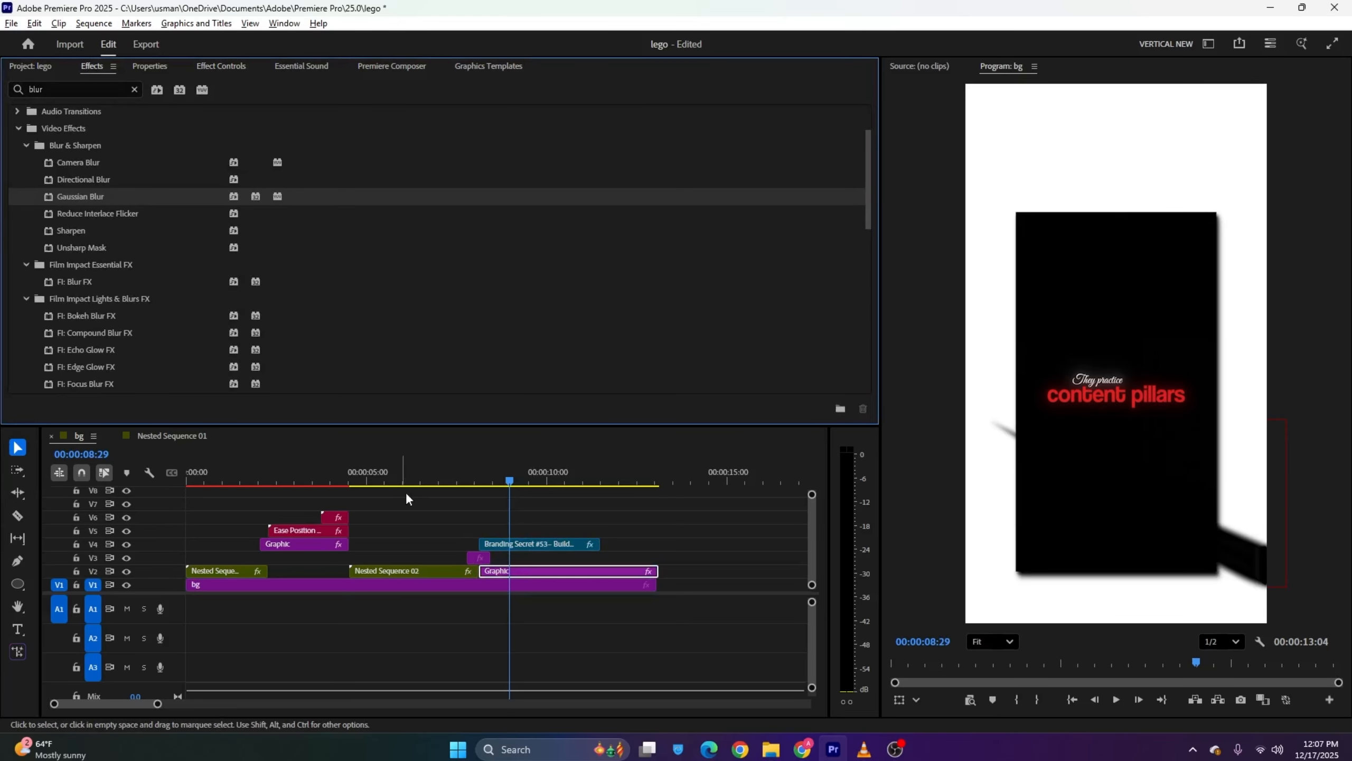
left_click(495, 525)
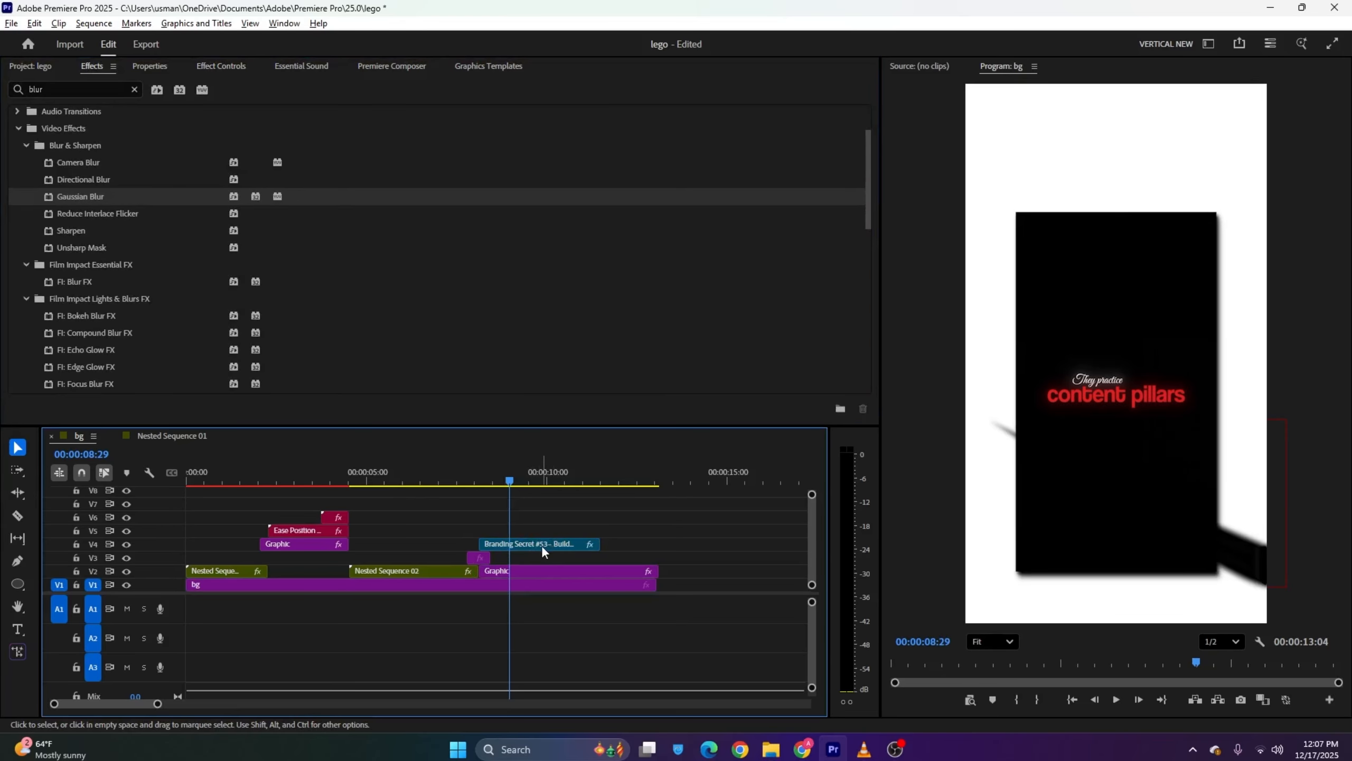
Apply Gaussian Blur to the transition adjustment layer on V3 and show its effect settings
left_click(480, 558)
left_click(474, 470)
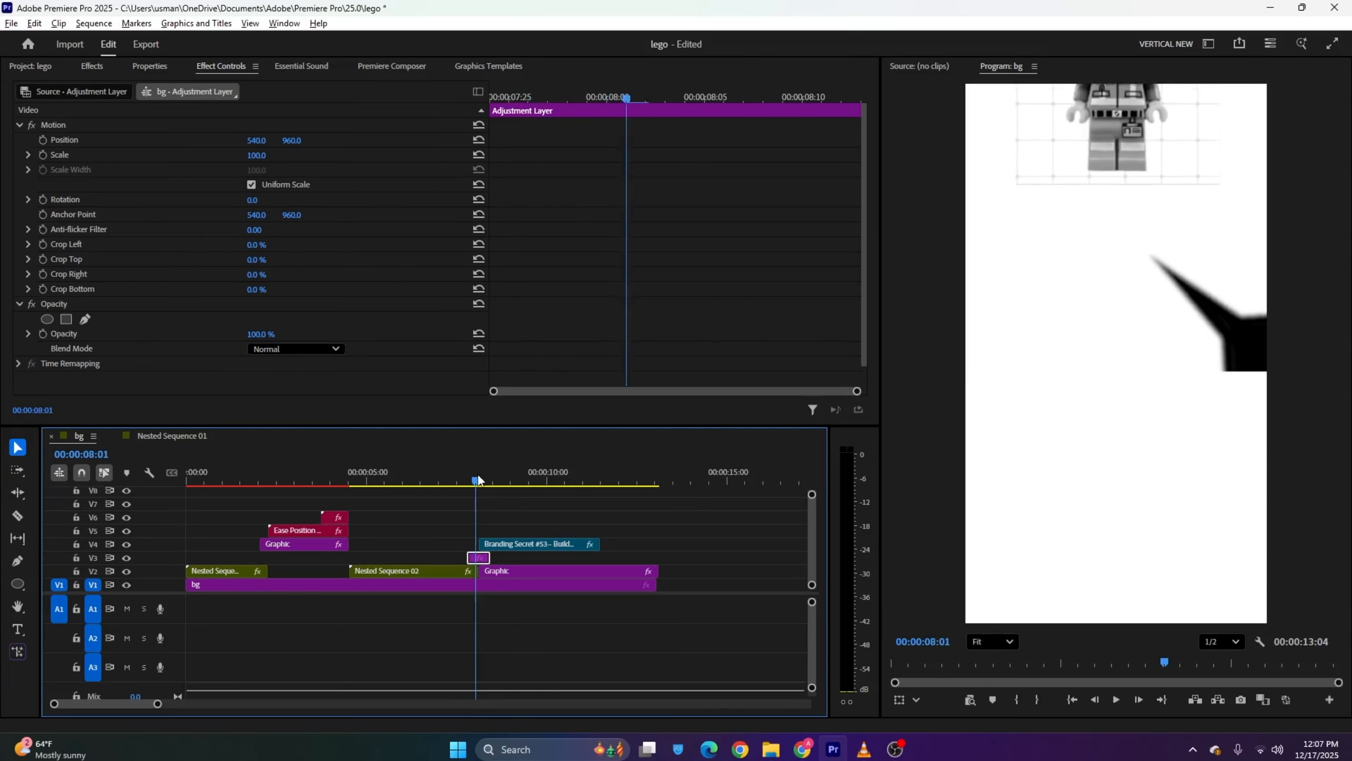
left_click(475, 479)
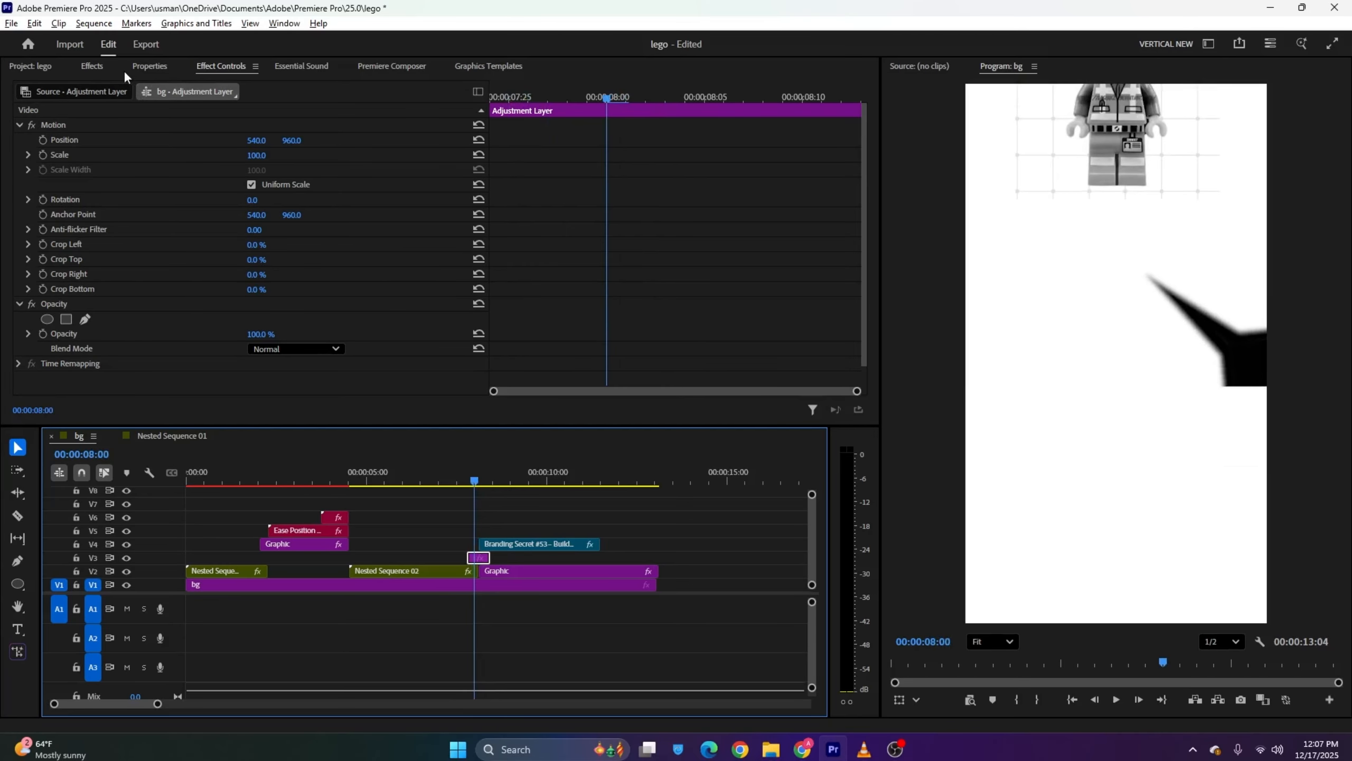
left_click(109, 65)
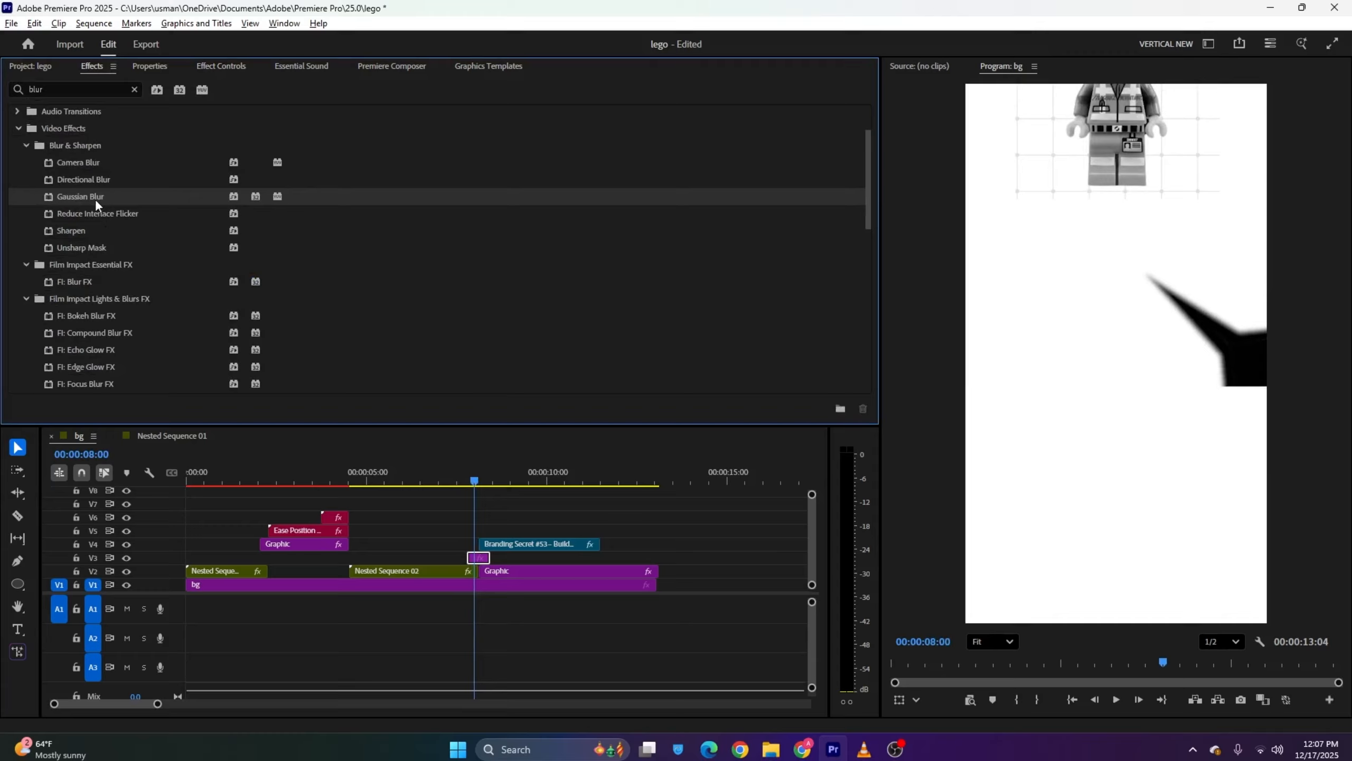
left_click_drag(96, 199, 479, 558)
left_click(207, 62)
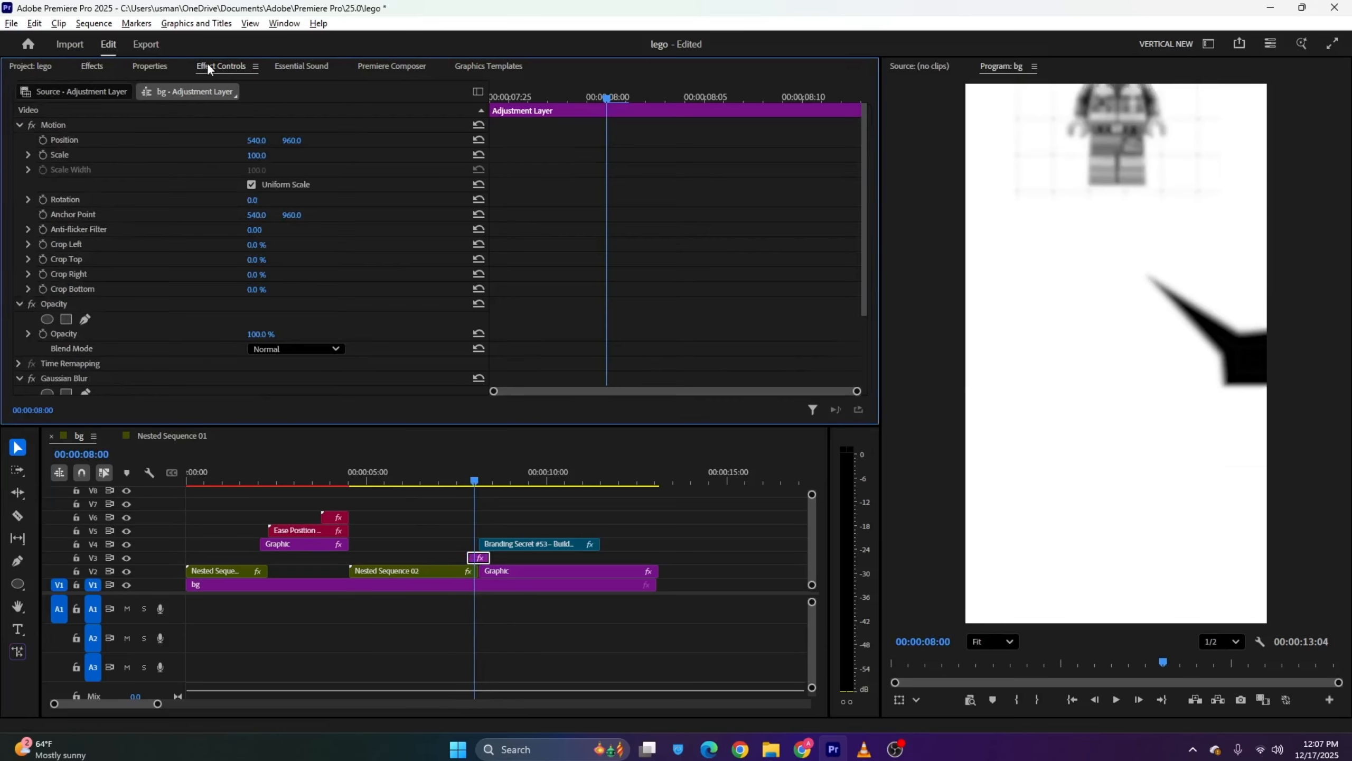
Add a Blurriness keyframe of 50 at 00:00:08:03 to the adjustment layer's Gaussian Blur
left_click(477, 481)
left_click_drag(482, 478, 482, 477)
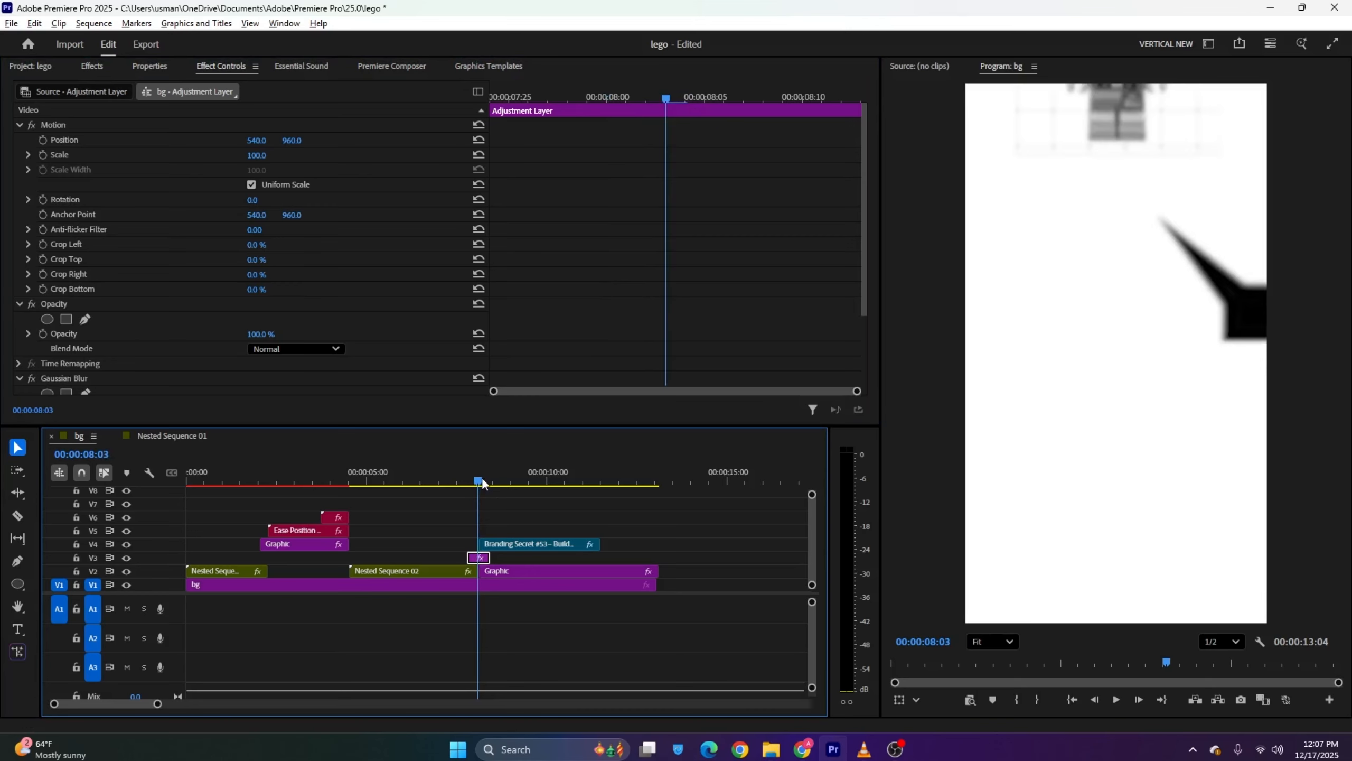
scroll(47, 338, "down", 3)
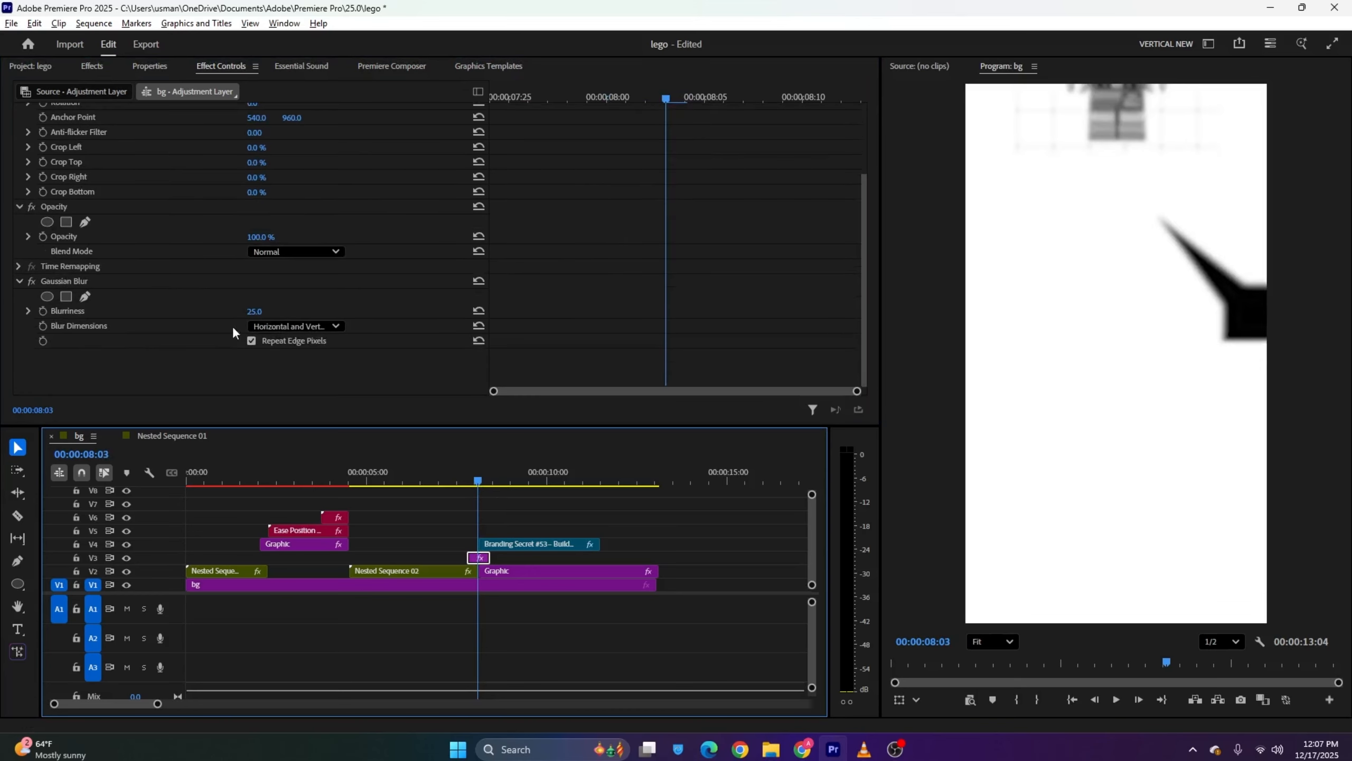
left_click(43, 311)
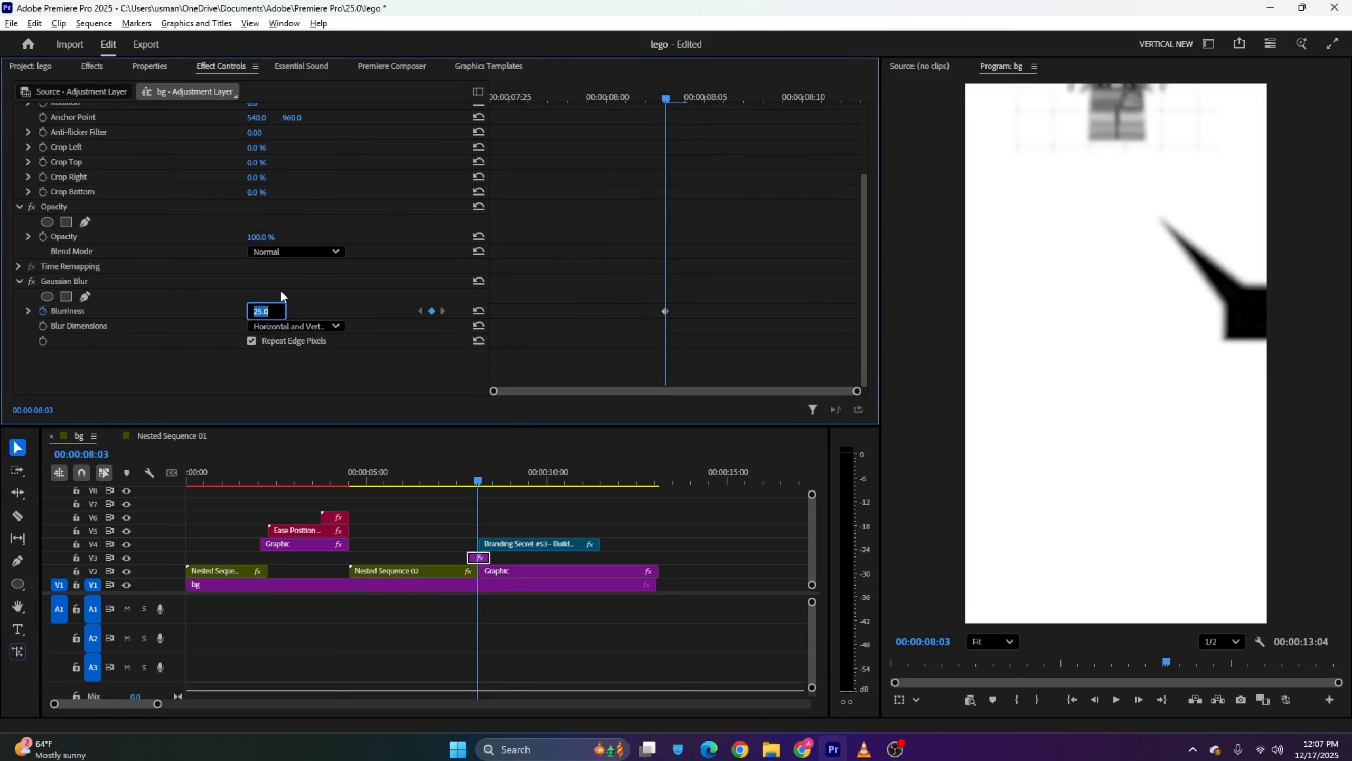
type("50")
key("Return")
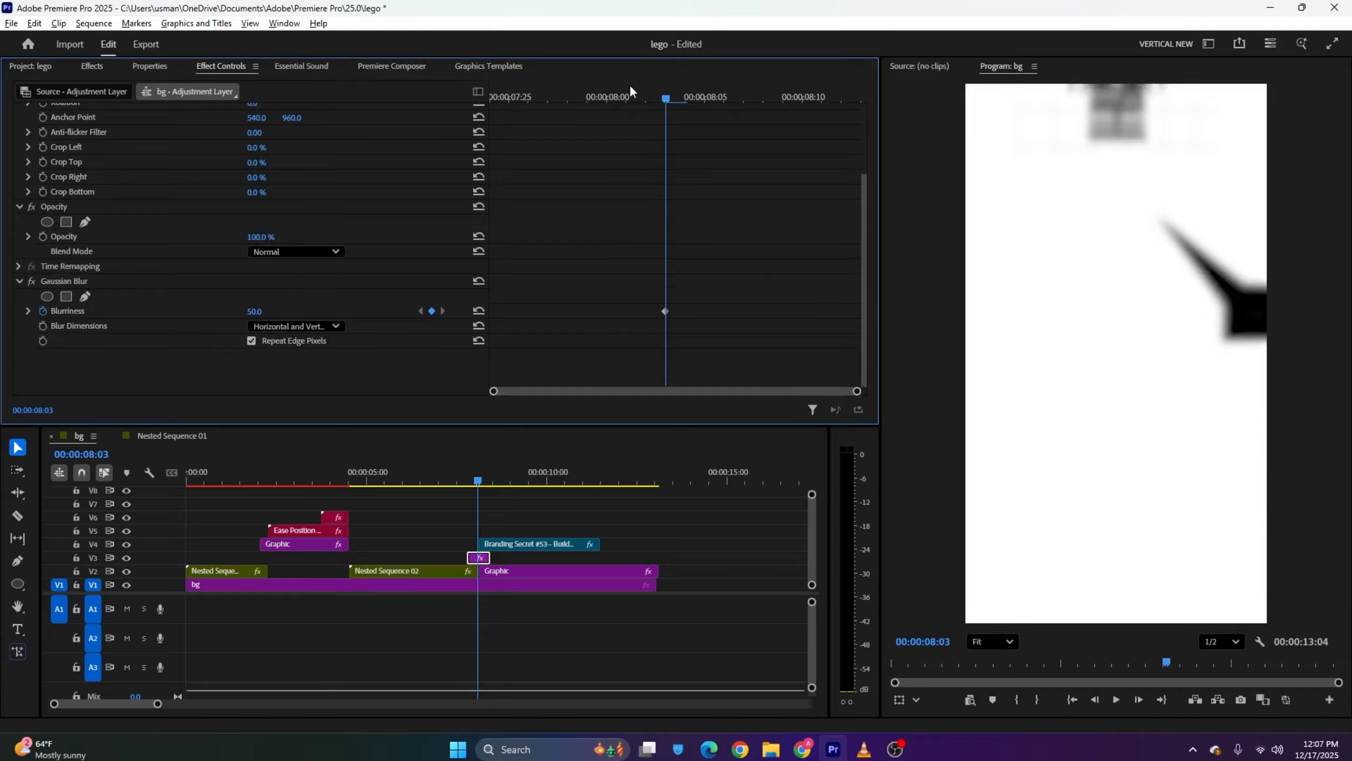
Add Blurriness keyframes of 0 at 00:00:07:24 and 00:00:08:13, save the project, and preview the transition
left_click_drag(630, 92, 488, 98)
left_click_drag(253, 314, 235, 292)
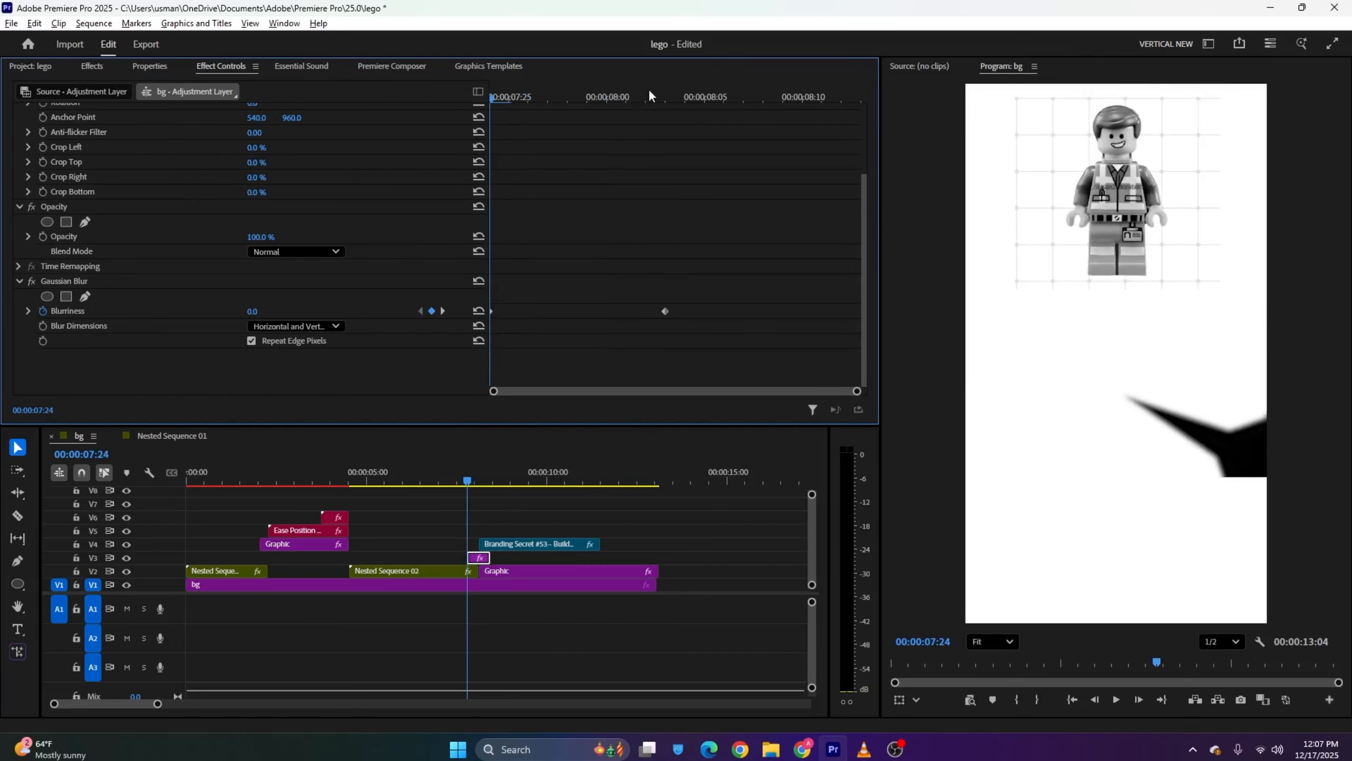
left_click_drag(649, 94, 853, 143)
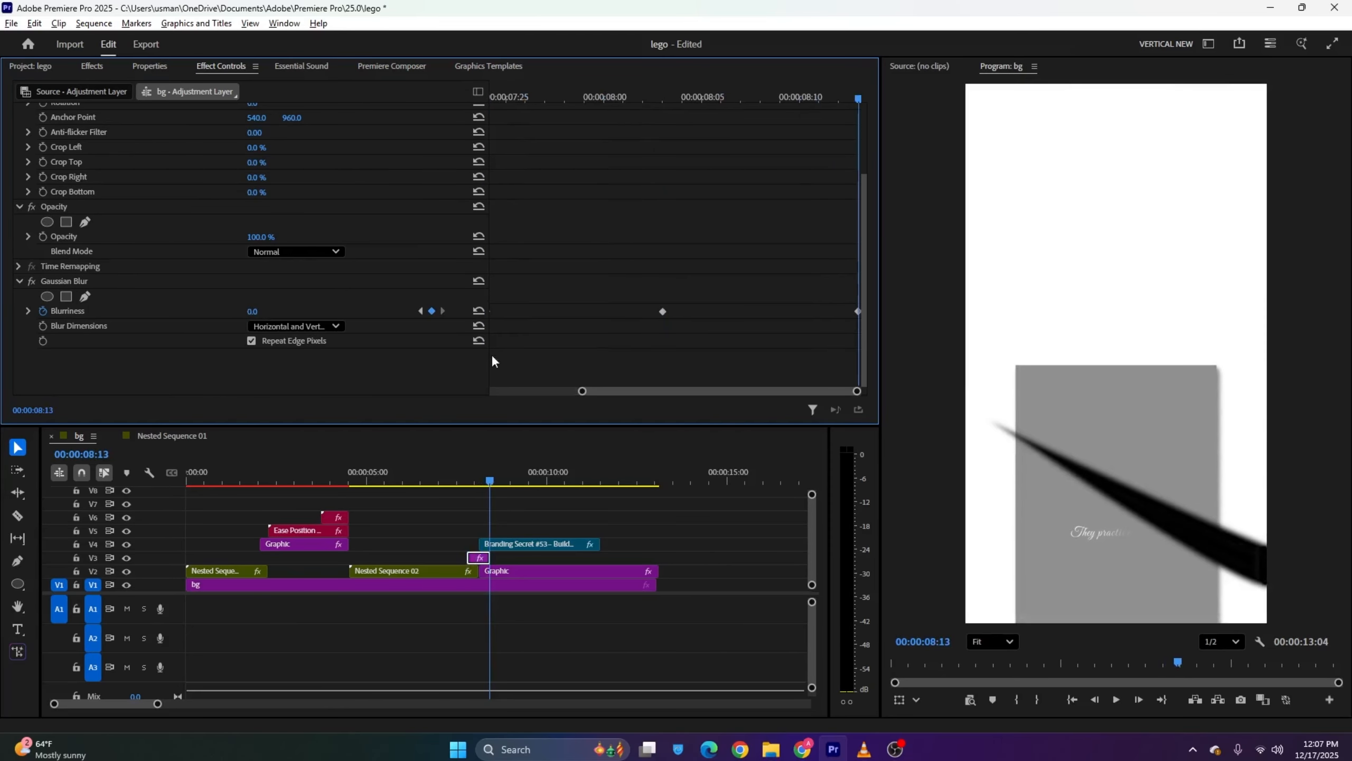
key("ctrl+s")
left_click(469, 472)
key("space")
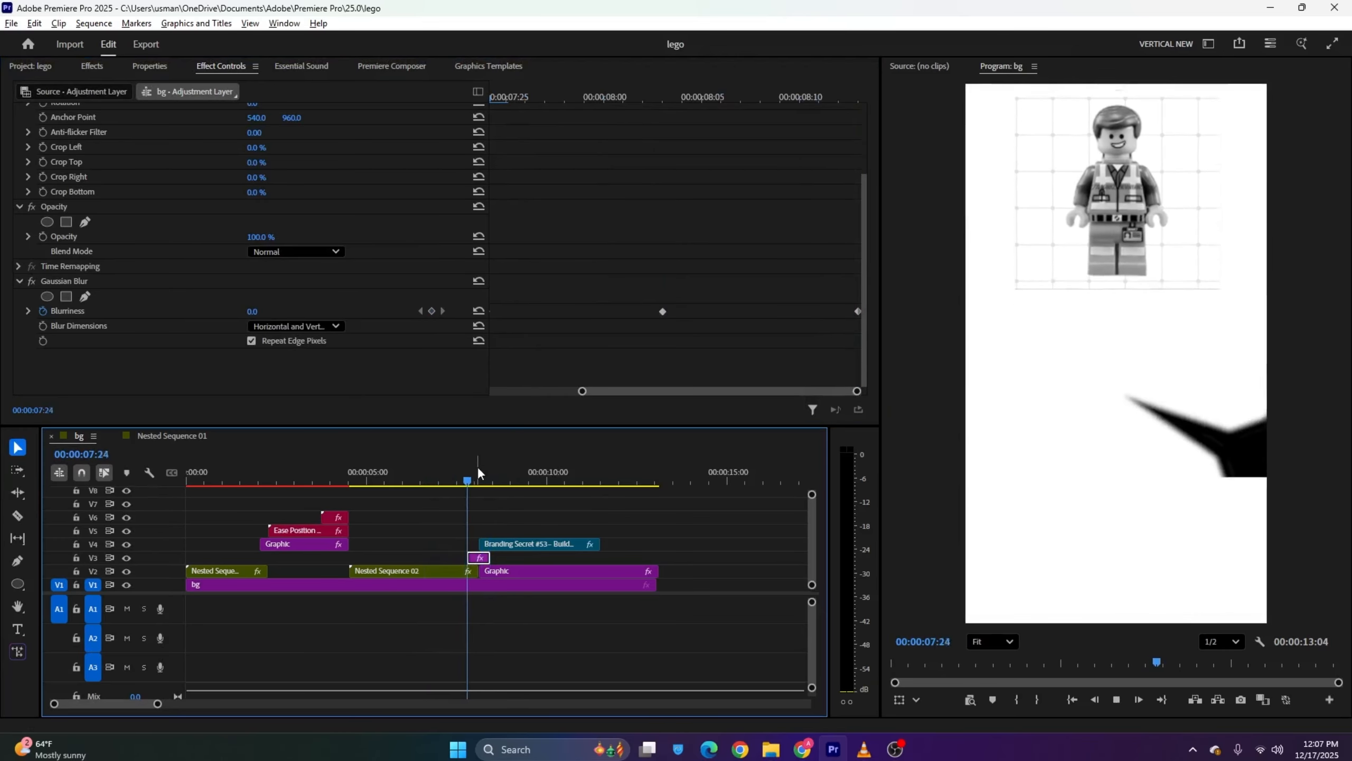
Preview the blurred transition again from 00:00:07:17 and check the effect settings of the wedge Graphic clip on V2
left_click(460, 480)
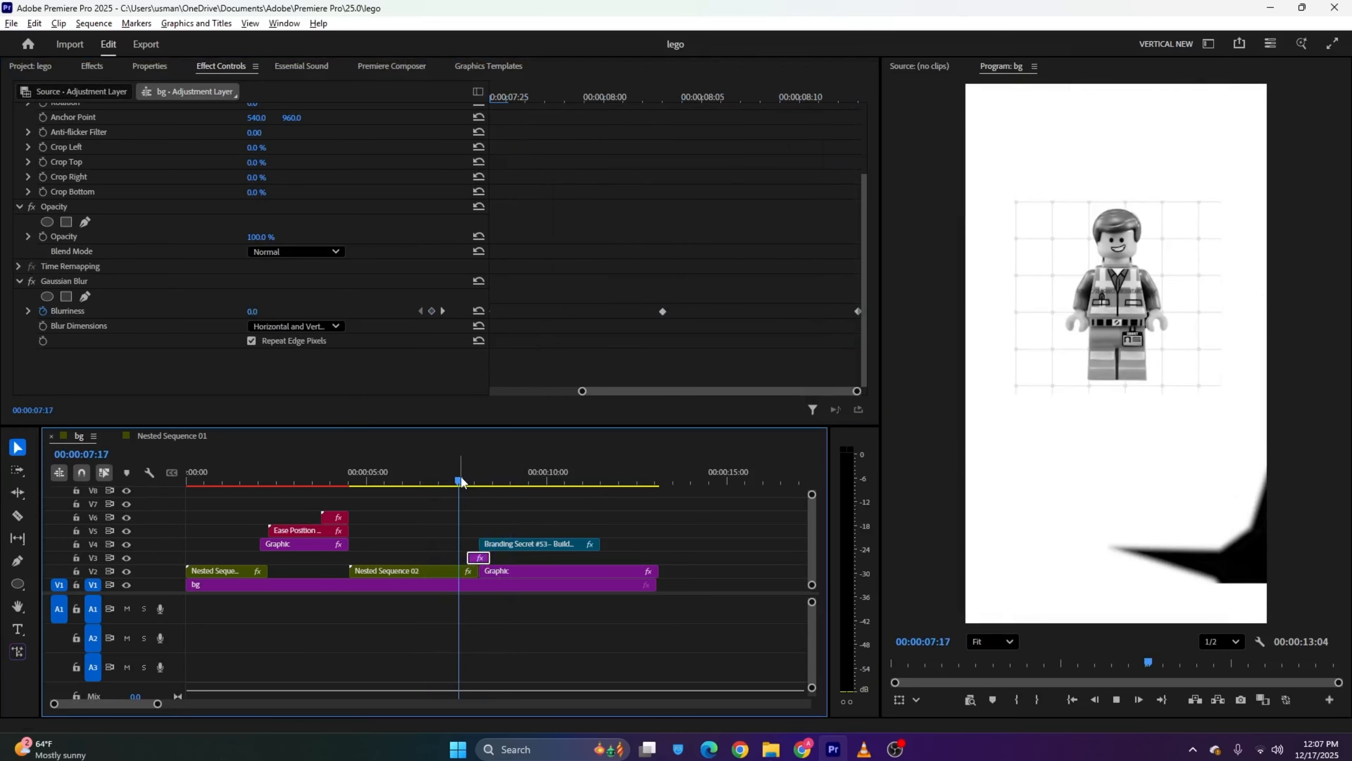
key("space")
left_click(513, 568)
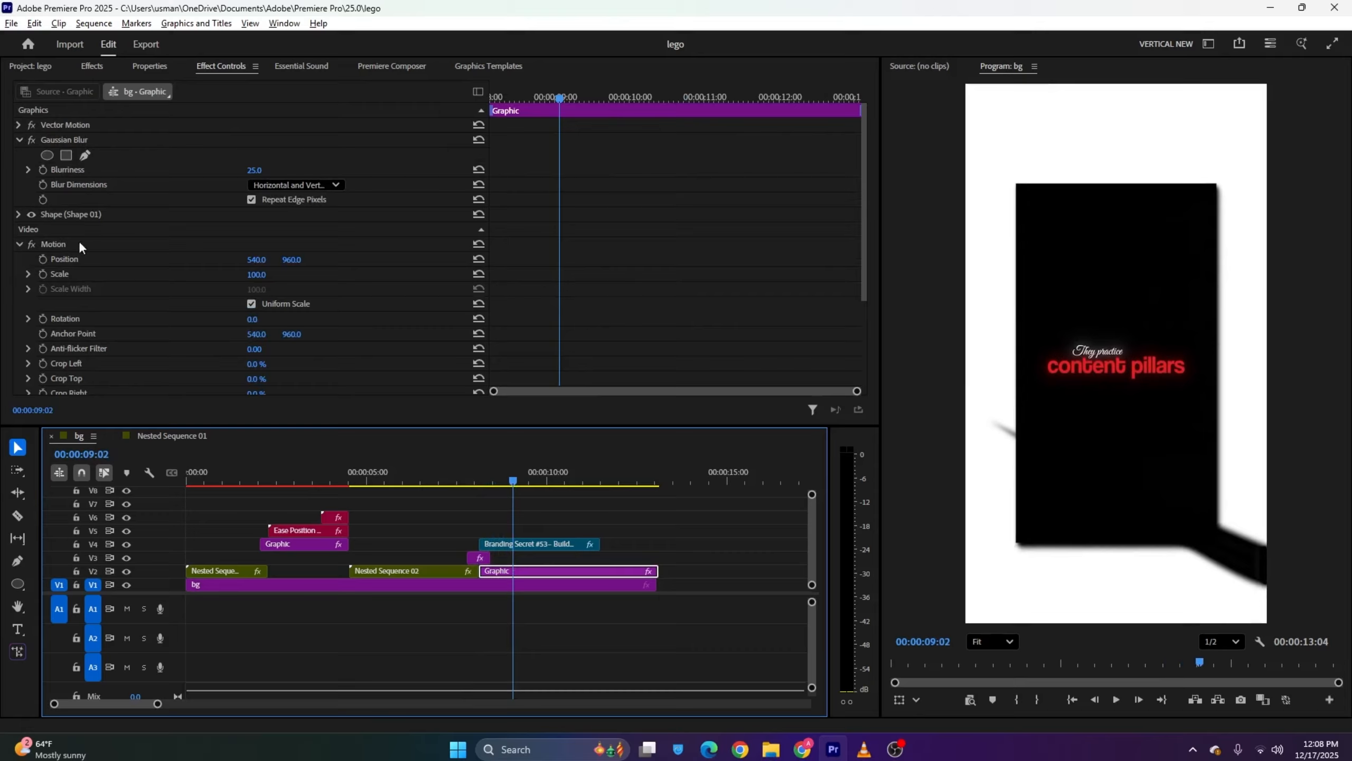
scroll(83, 230, "down", 1)
Remove the Opacity keyframes from the Branding Secret video clip on V4, keeping its opacity at 100%
left_click(539, 545)
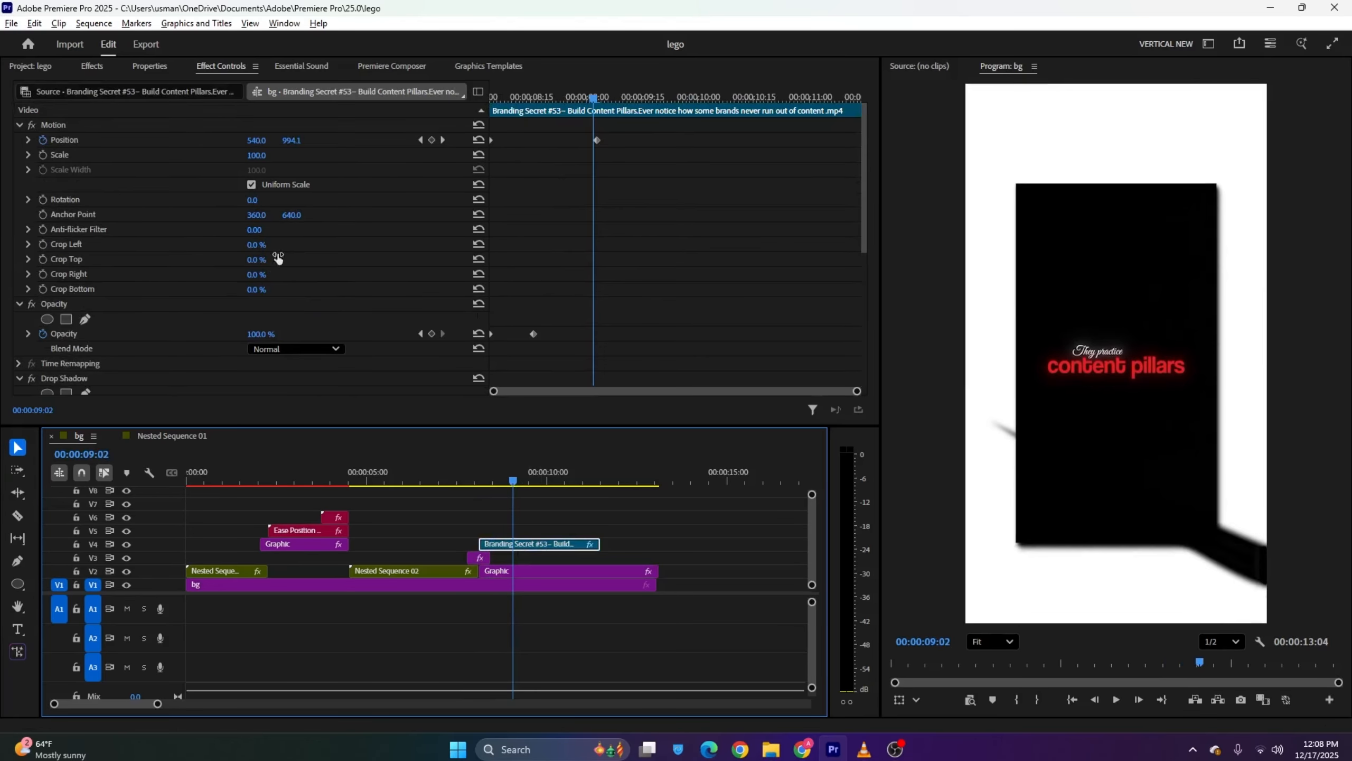
scroll(254, 295, "down", 4)
left_click(253, 296)
Shift the video clip's second Position keyframe earlier, to about 00:00:08:19, so the rise is faster
left_click_drag(596, 99, 564, 98)
scroll(640, 239, "up", 3)
scroll(640, 239, "up", 1)
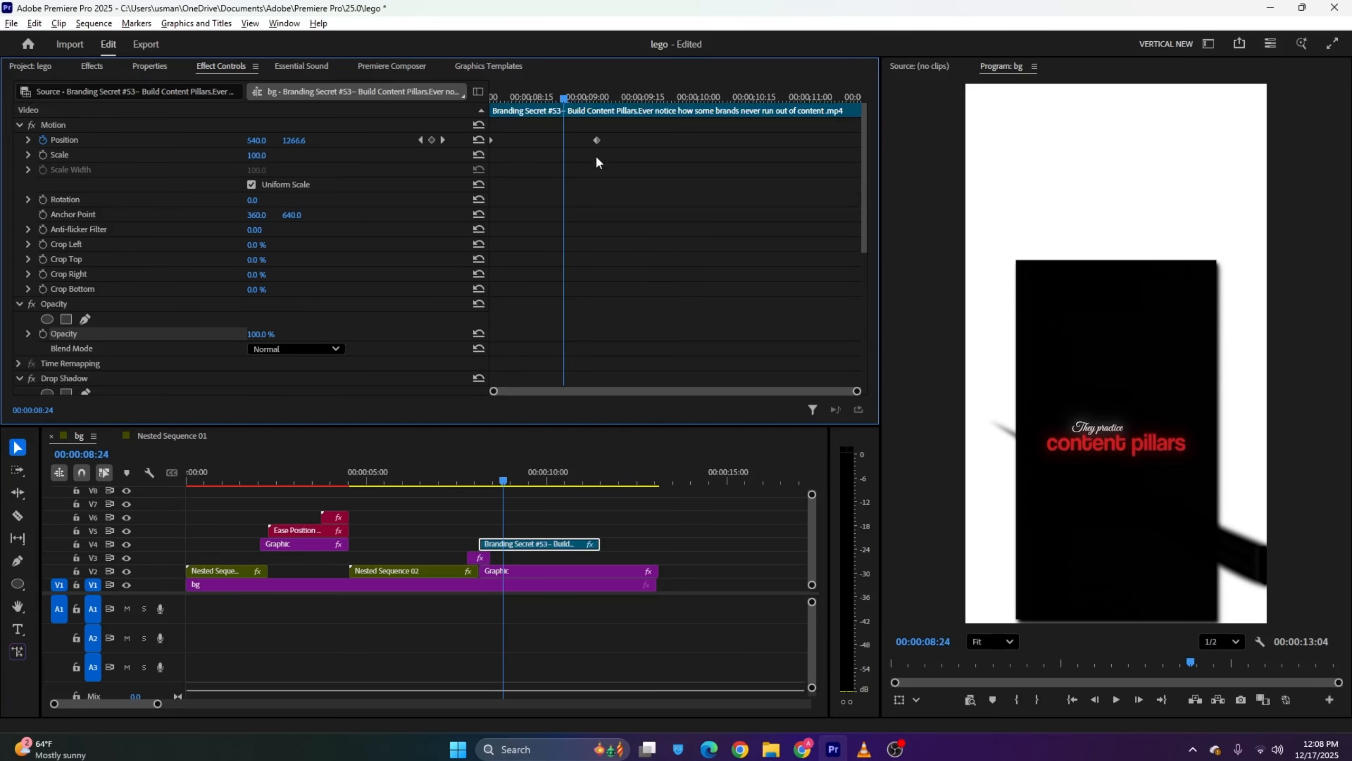
left_click_drag(597, 141, 544, 140)
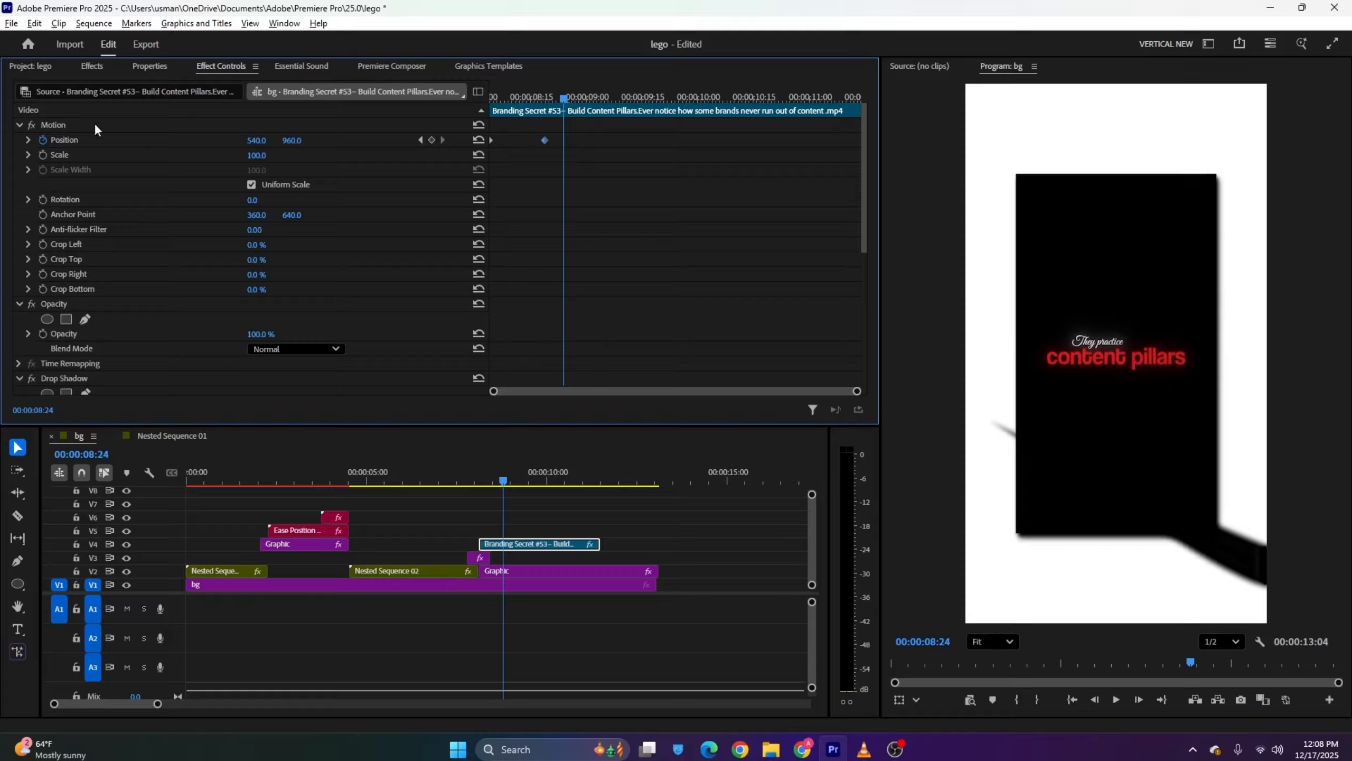
Shape the video clip's Position velocity curve to start very fast and ease out into the second keyframe, and preview the rise
left_click(28, 139)
left_click(544, 139)
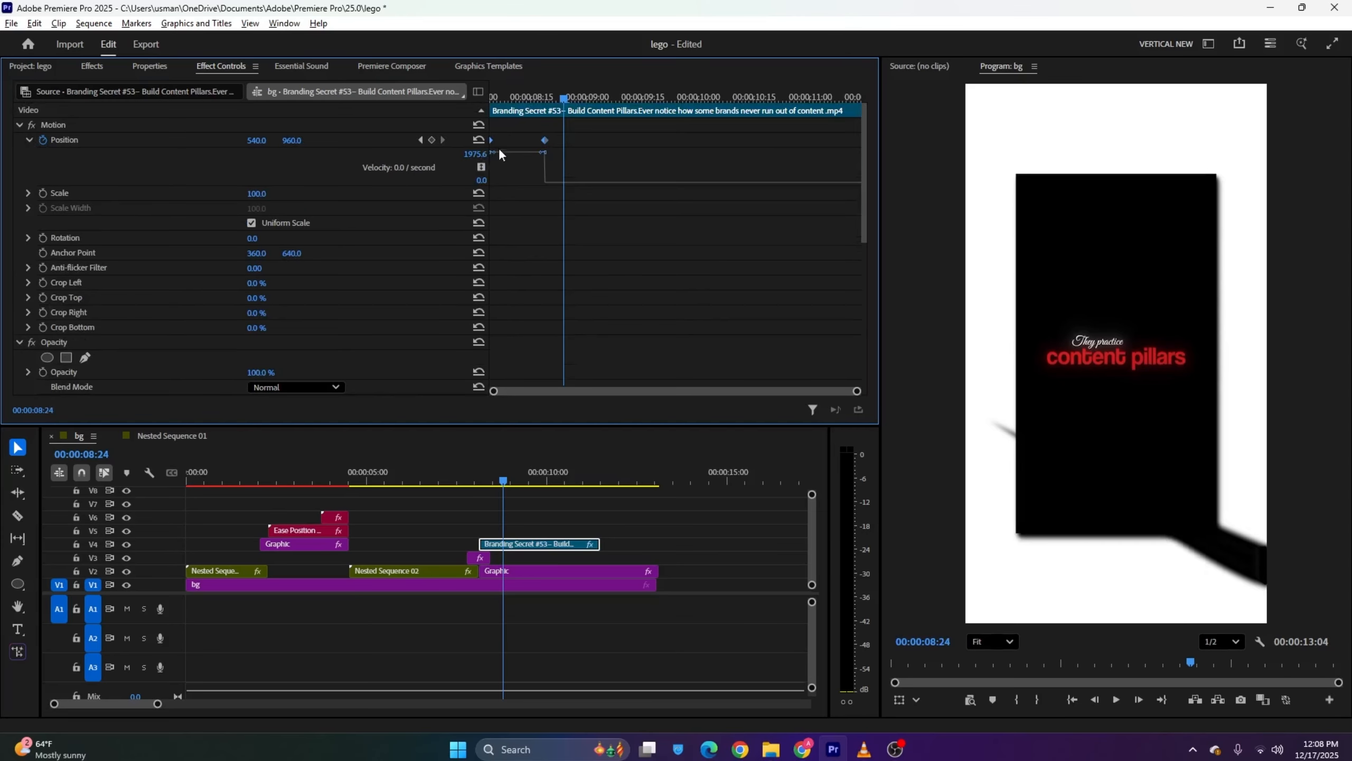
left_click_drag(493, 152, 484, 196)
left_click_drag(542, 153, 506, 203)
left_click_drag(534, 102, 426, 102)
key("space")
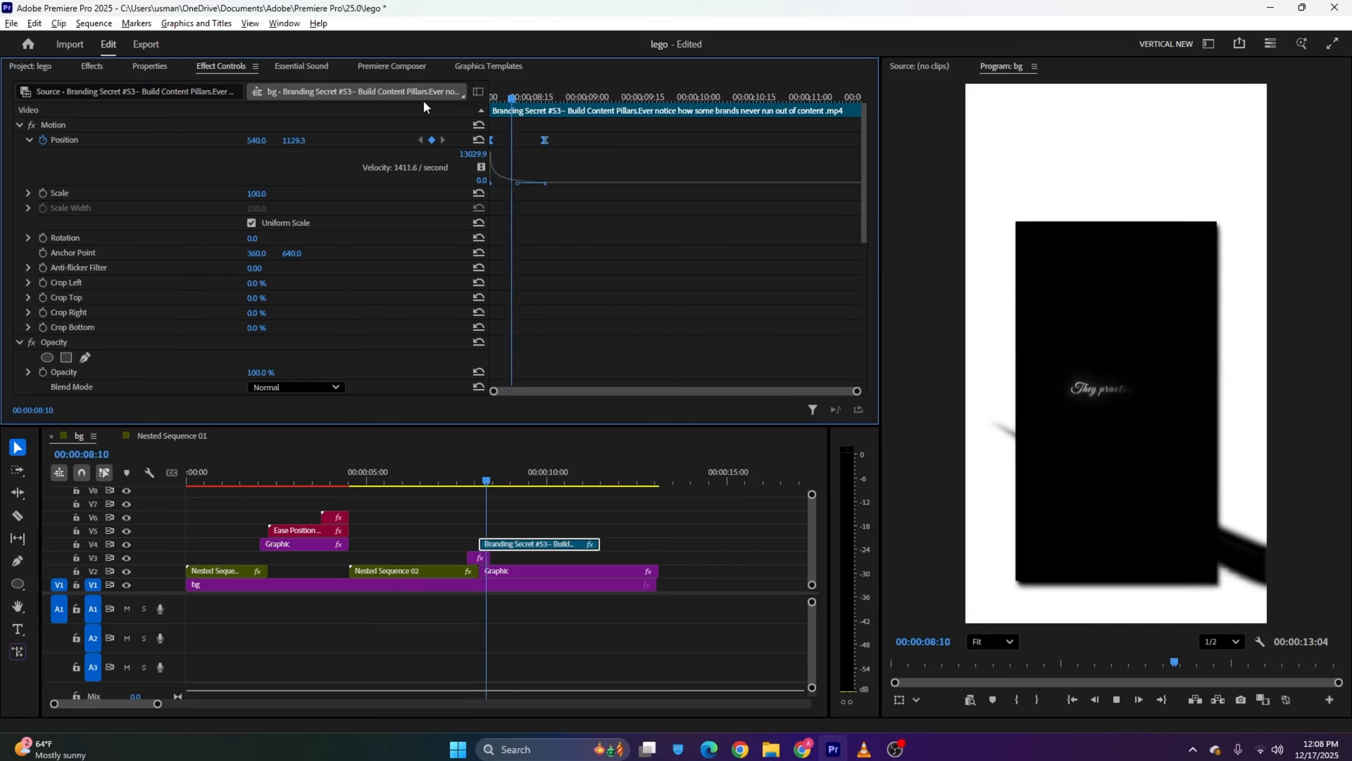
key("space")
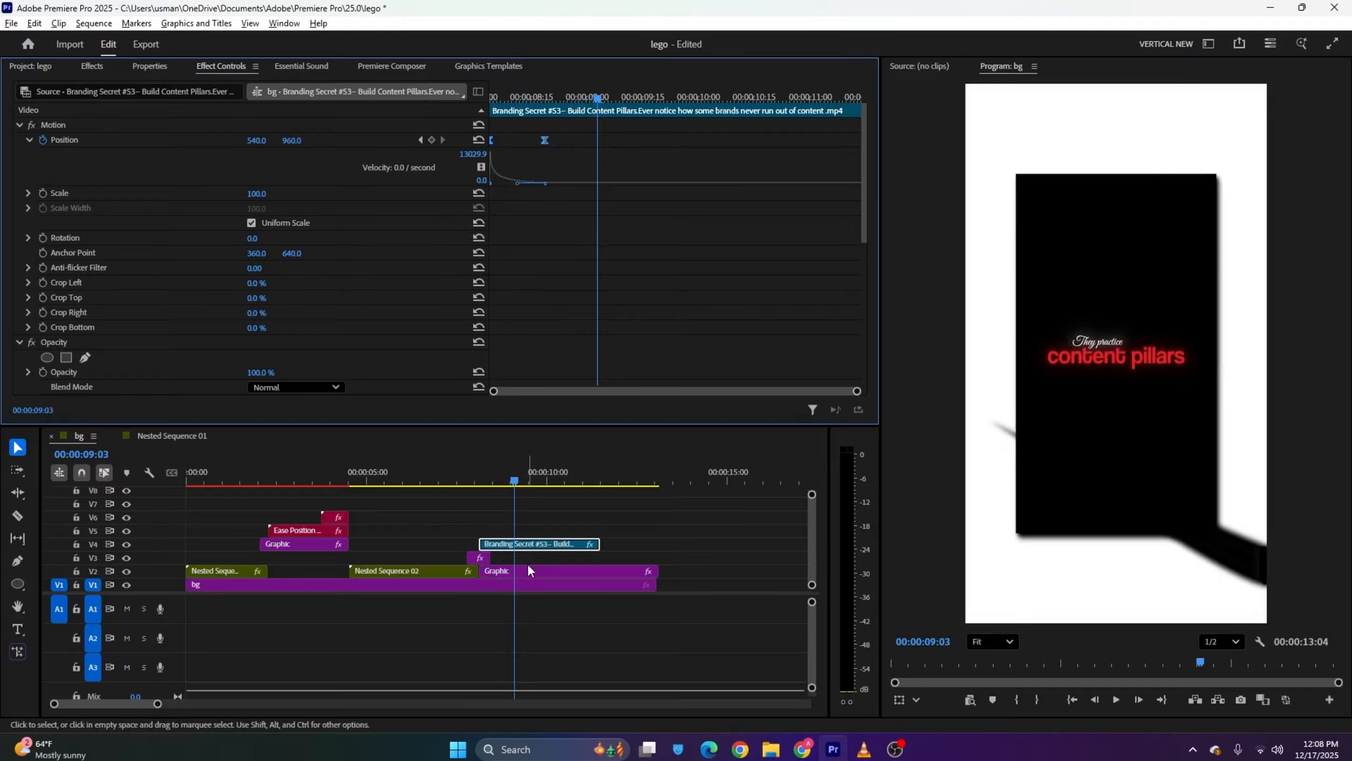